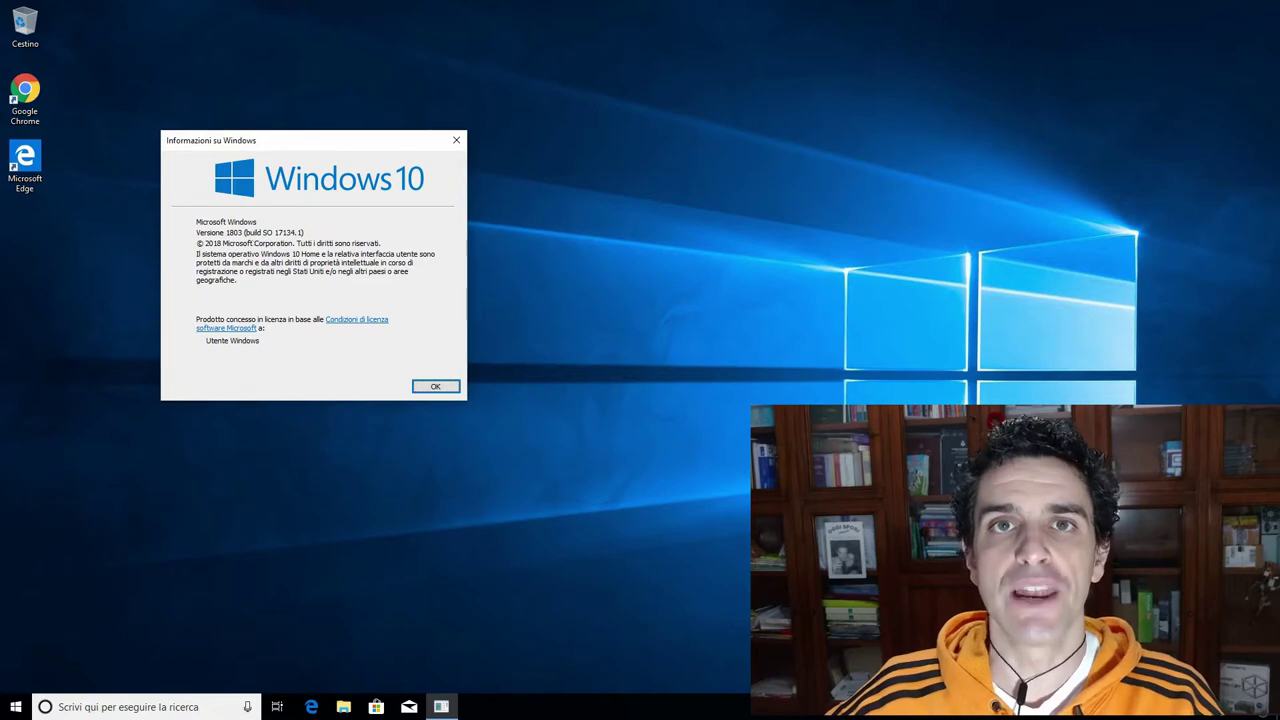
- Move the Windows version information window aside and view the Start menu and the clock's calendar
left_click_drag(264, 145, 221, 68)
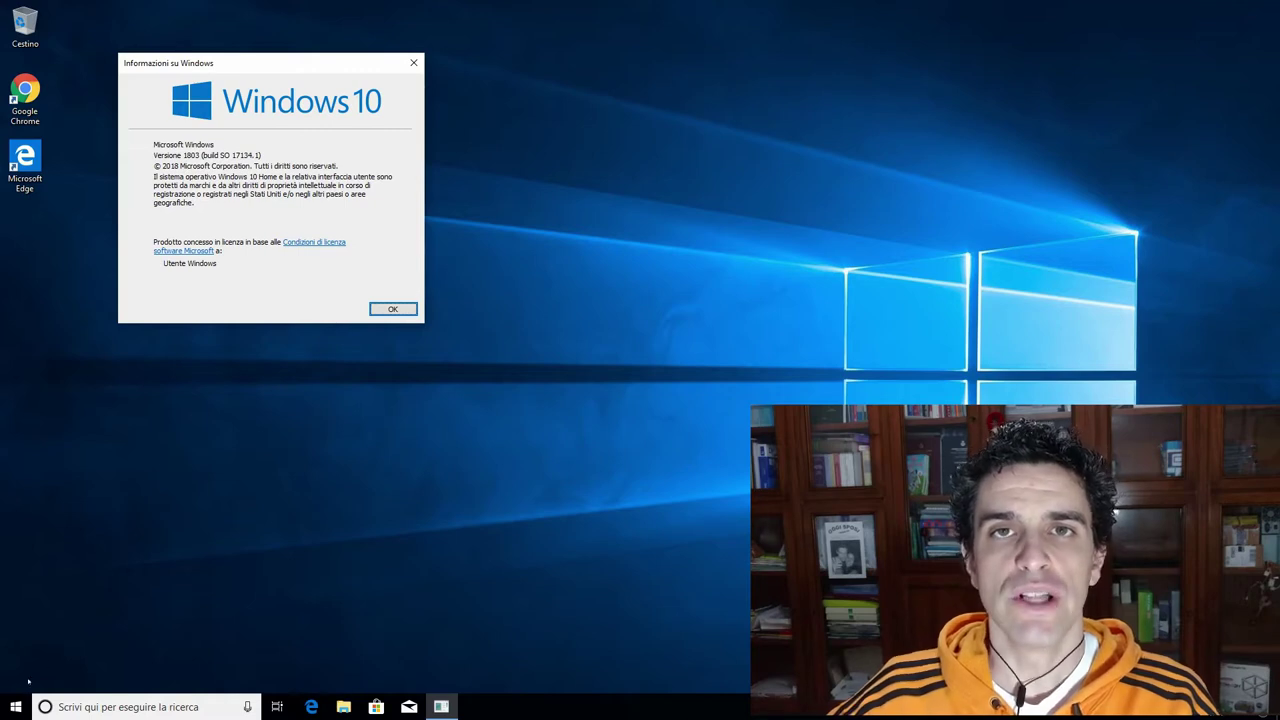
left_click(16, 707)
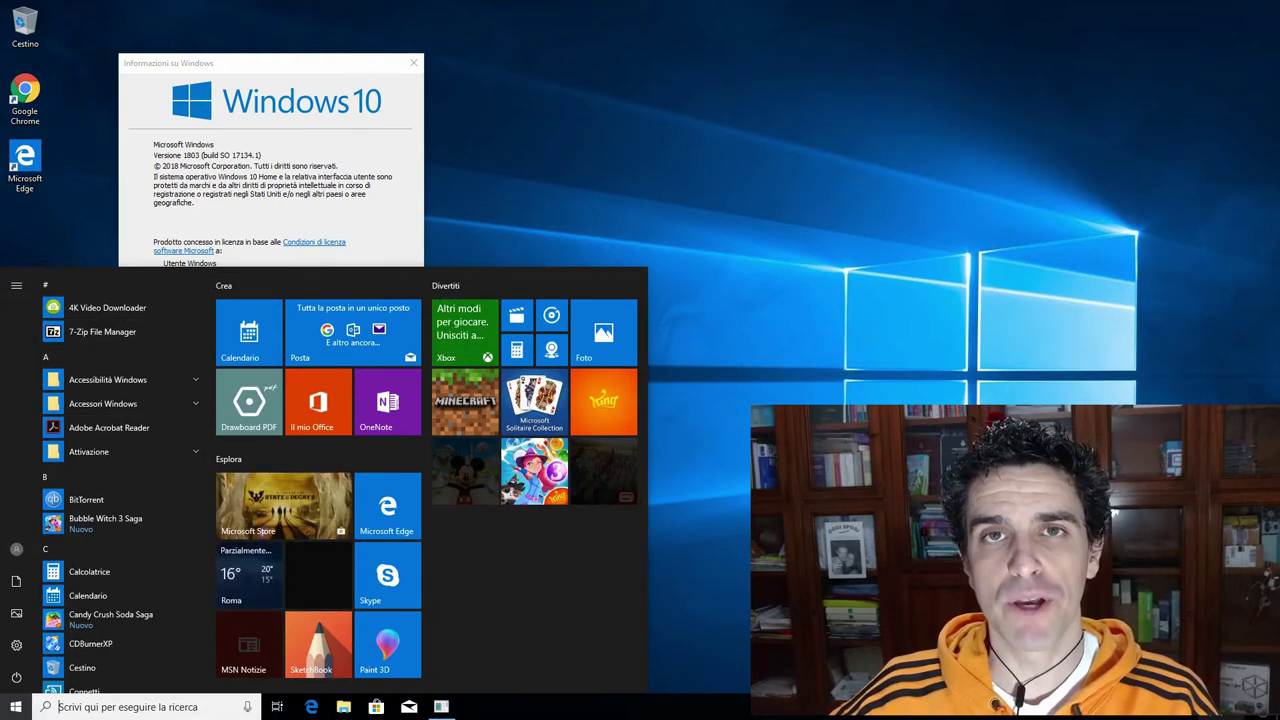
left_click(1235, 707)
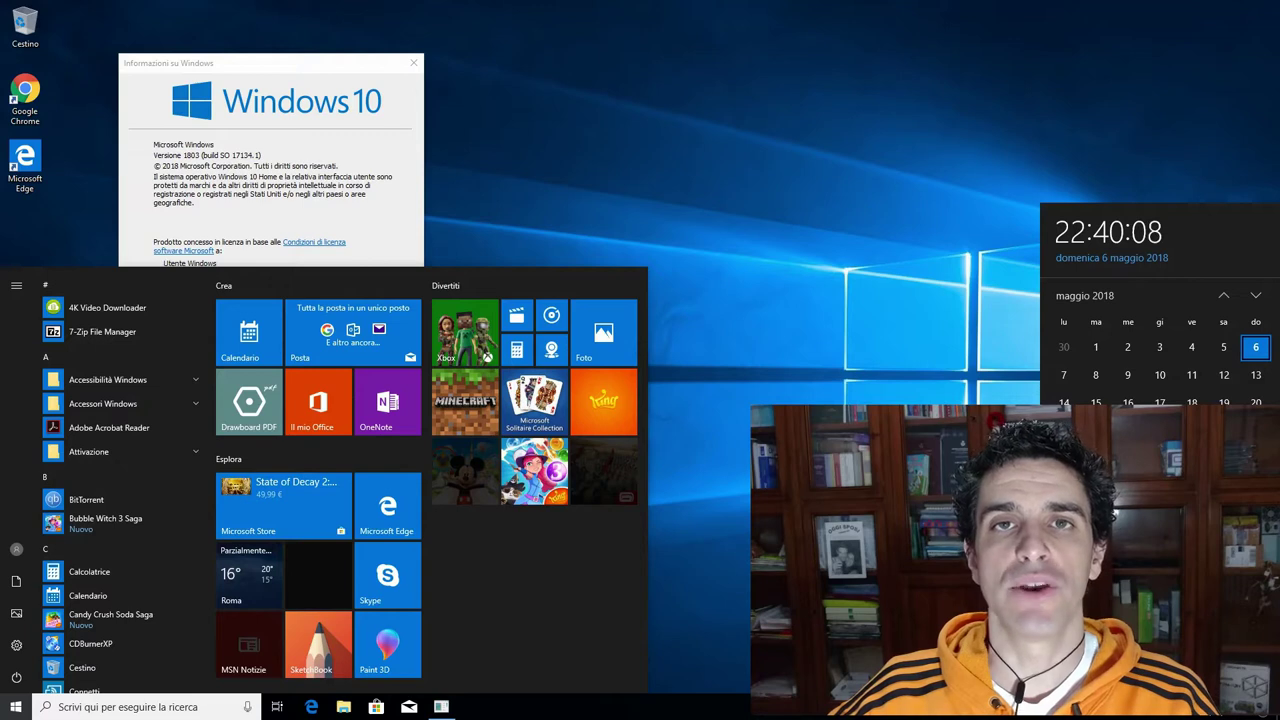
left_click(321, 604)
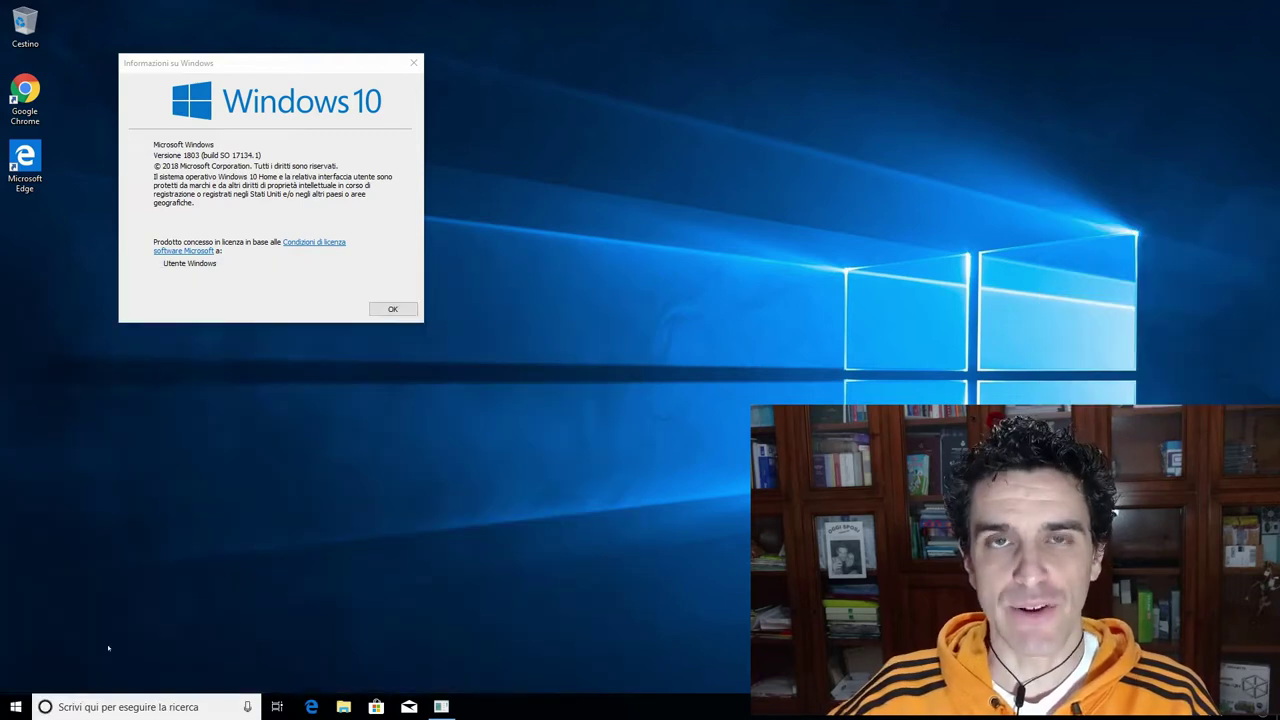
- Open the Windows Settings app and look through its categories
left_click(16, 706)
left_click(16, 645)
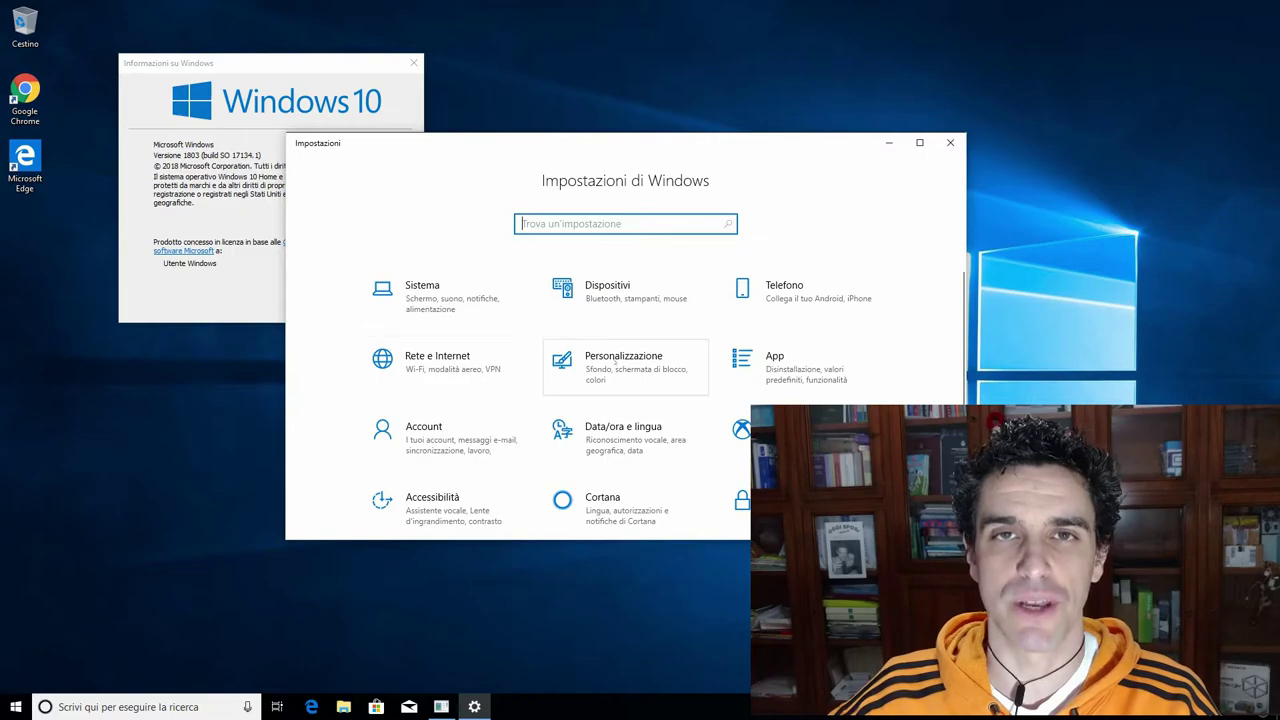
scroll(760, 425, "down", 3)
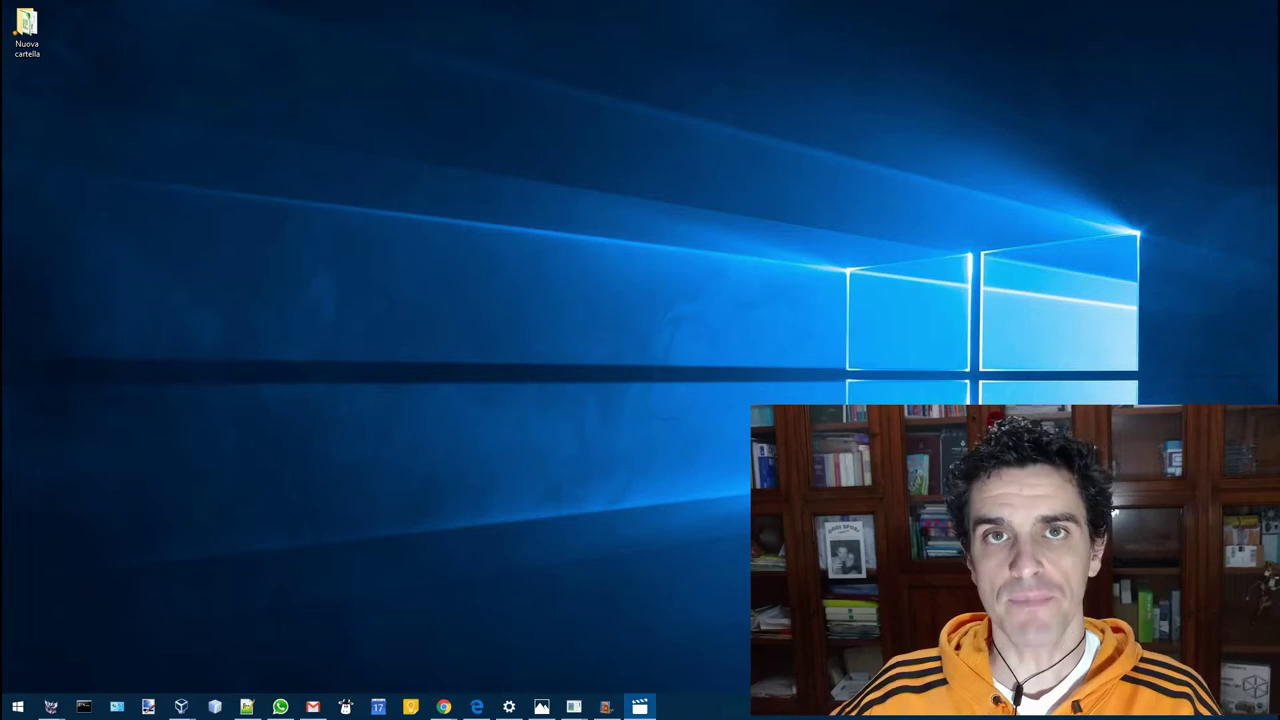
- Open Task View and look over the thumbnails of the open windows
left_click(600, 414)
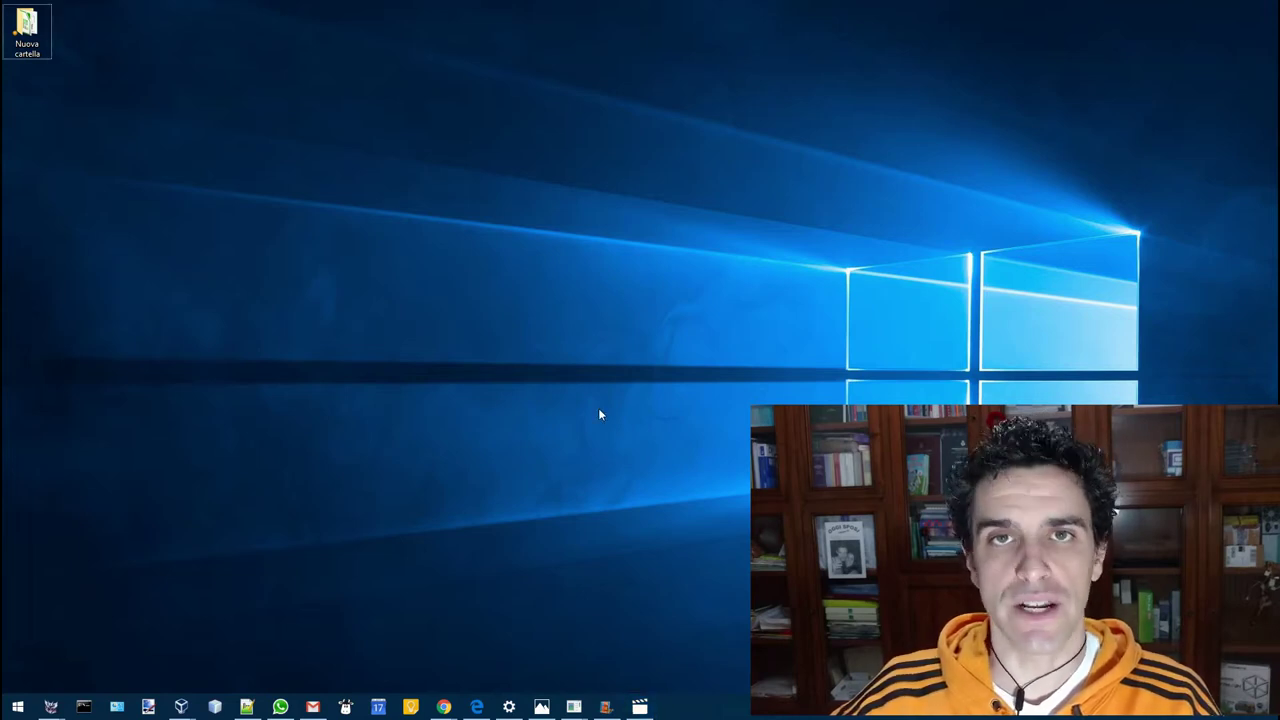
key("super+Tab")
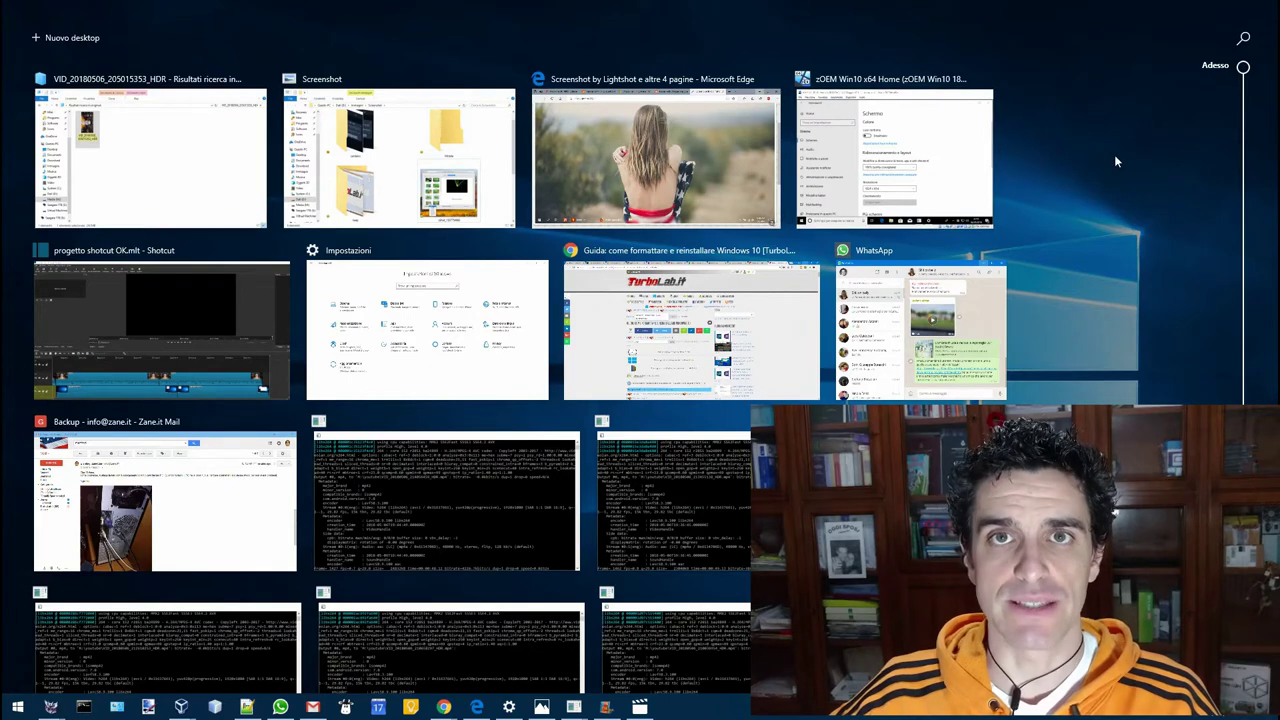
scroll(1114, 154, "down", 2)
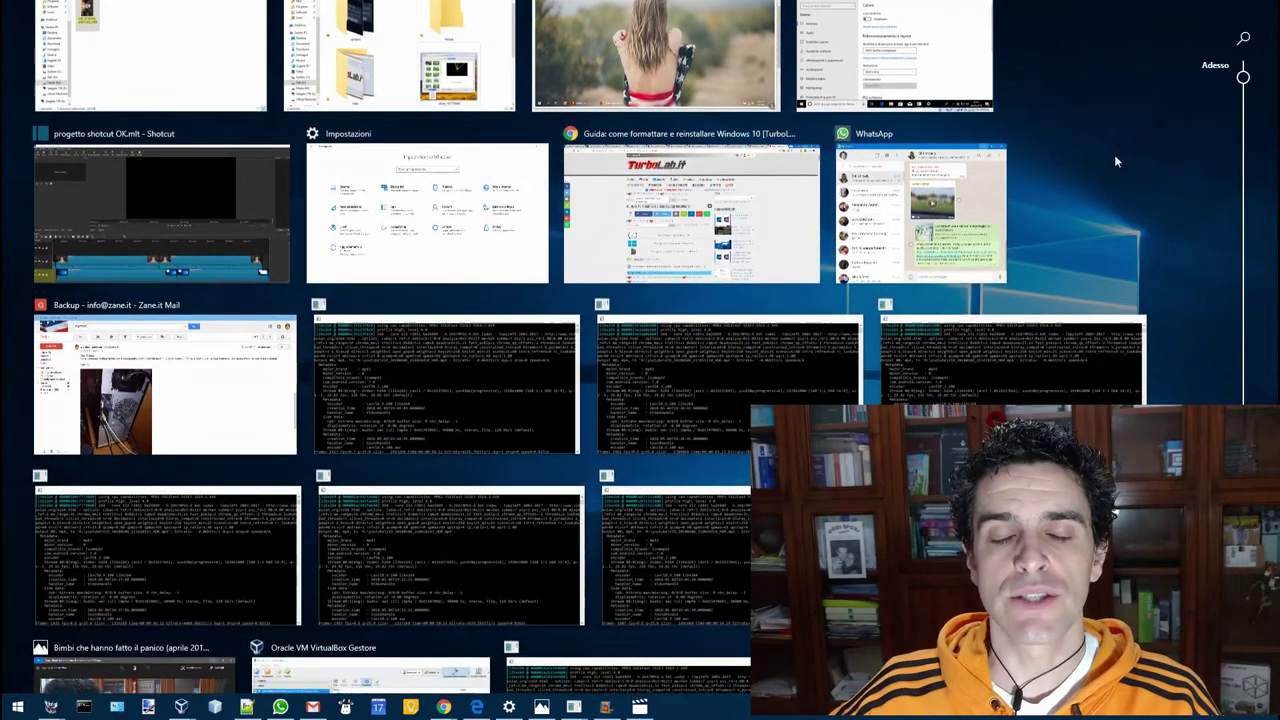
scroll(1117, 161, "down", 1)
scroll(1117, 161, "up", 3)
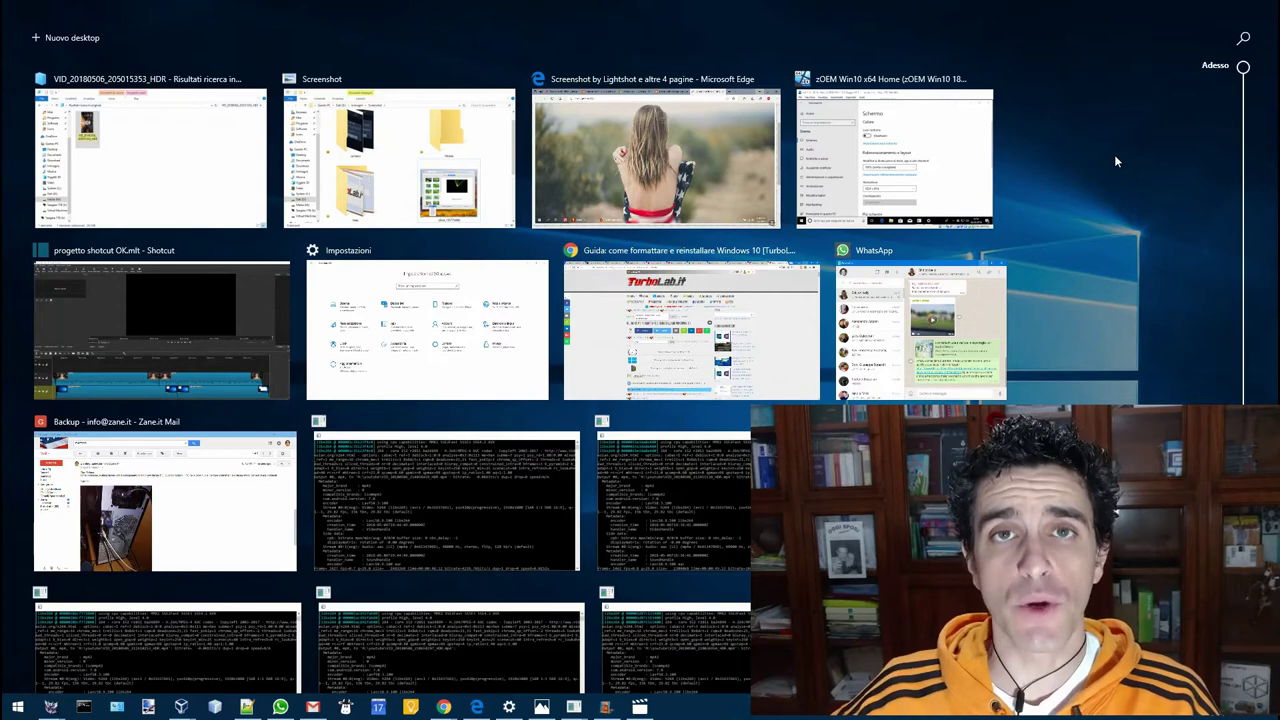
scroll(1116, 158, "down", 1)
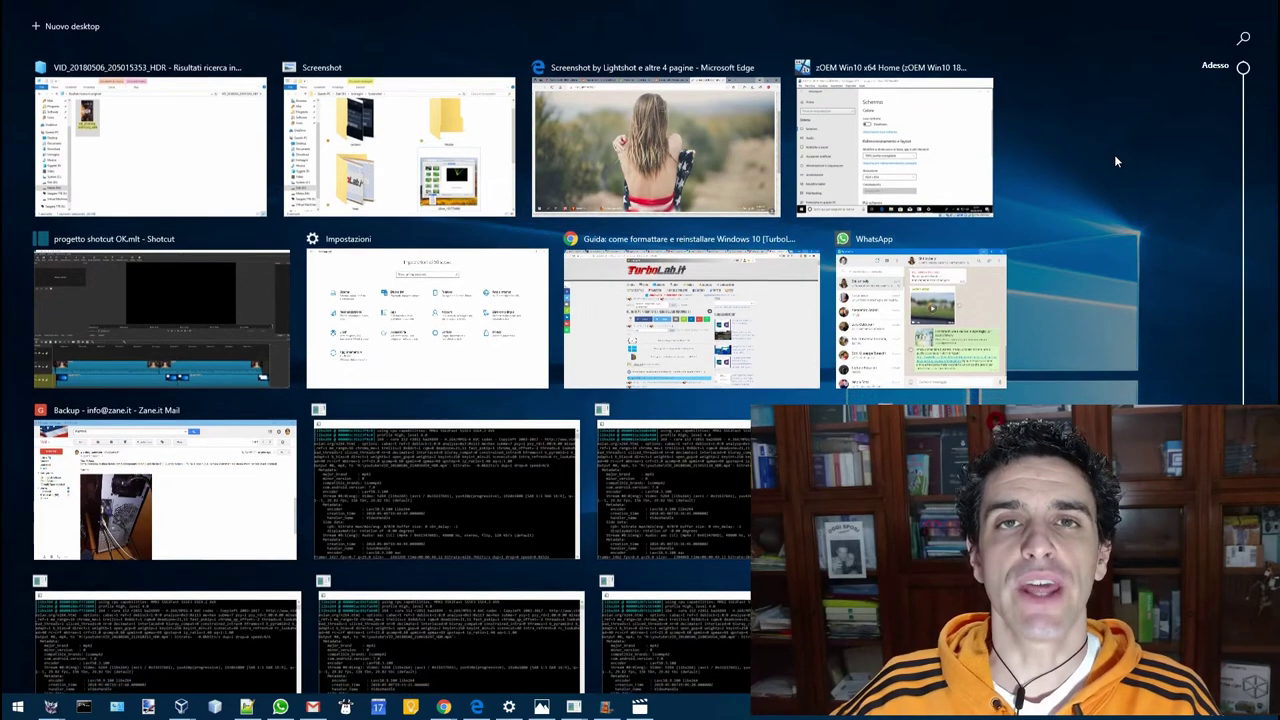
scroll(1115, 157, "up", 1)
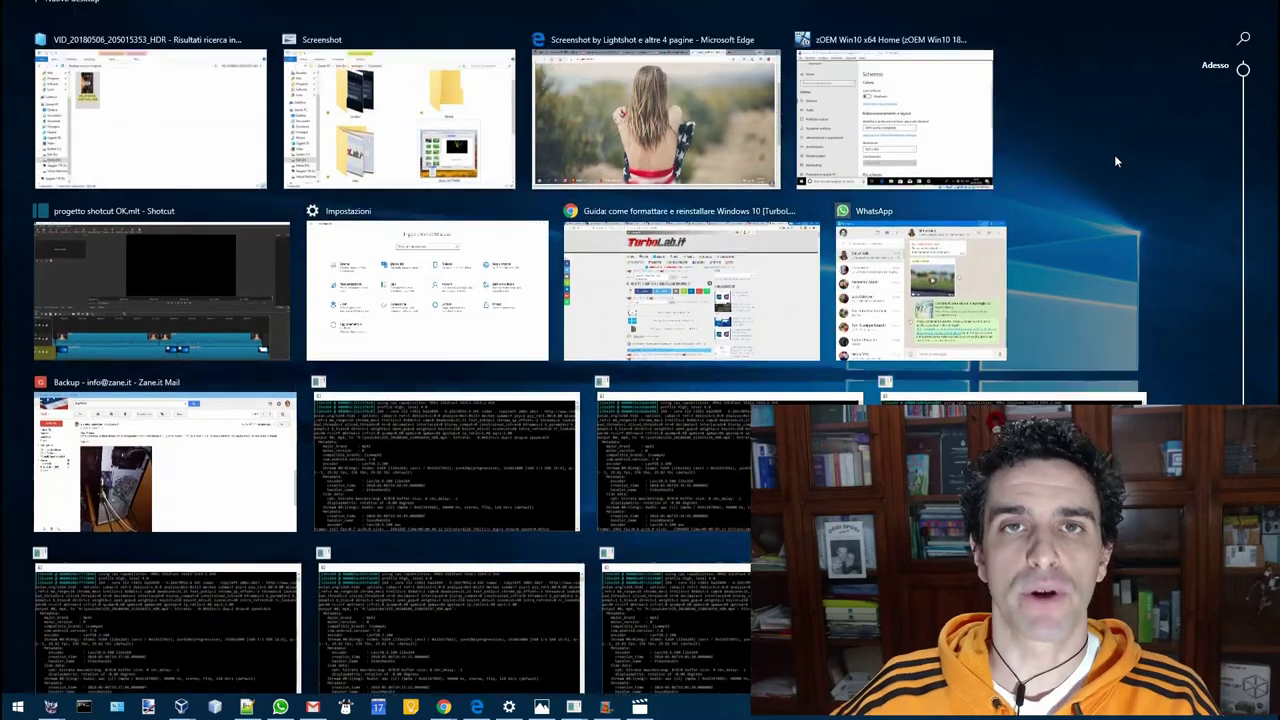
- Create a second virtual desktop in Task View, return to Desktop 1 and remove Desktop 2 again
left_click(80, 38)
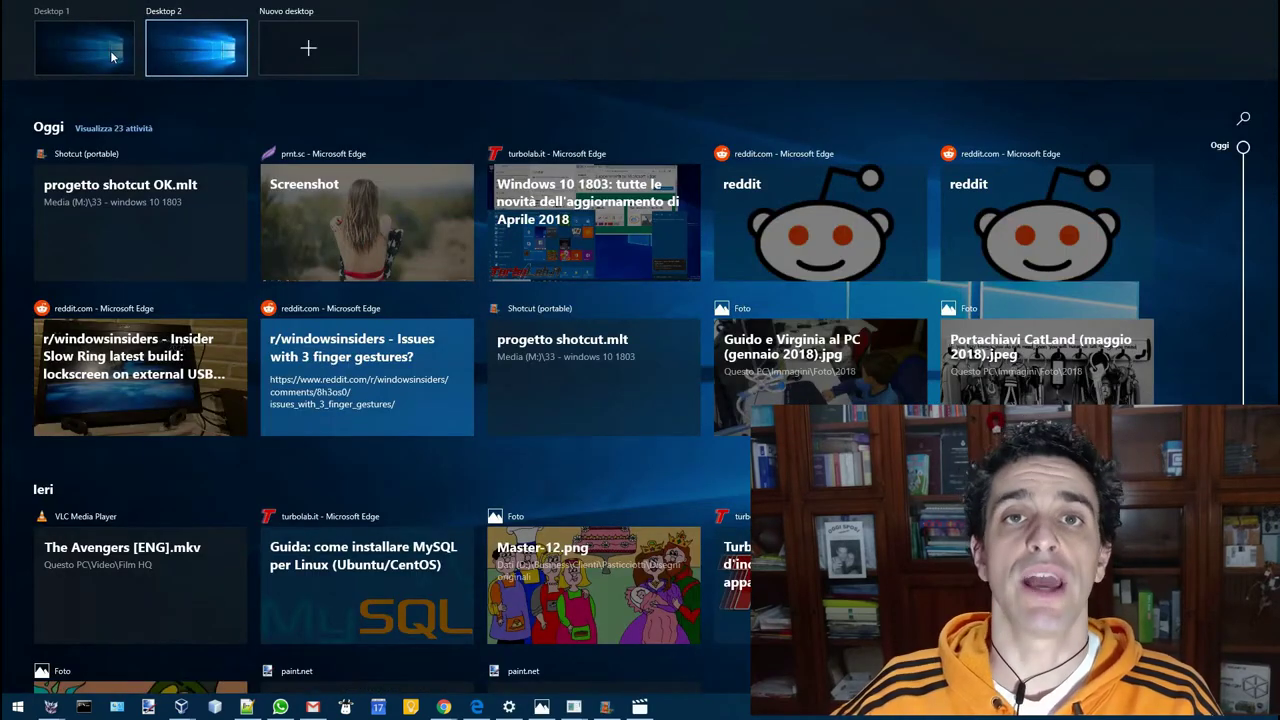
left_click(110, 52)
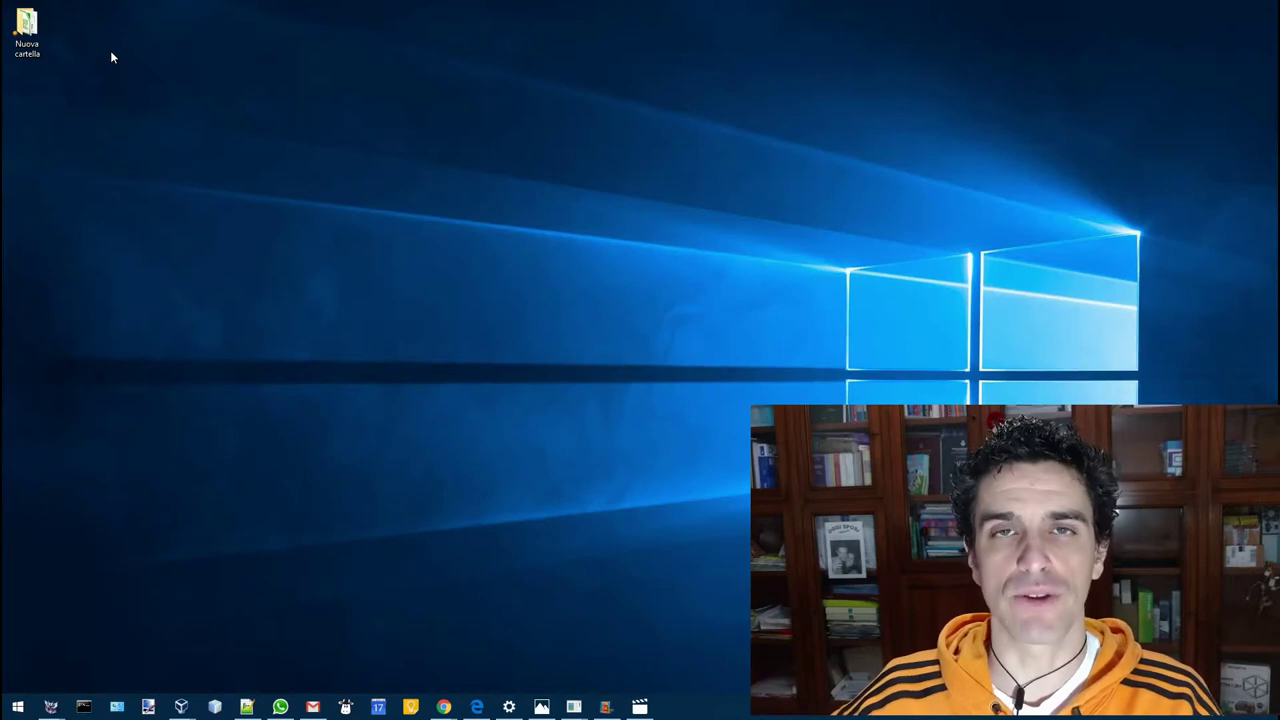
key("super+Tab")
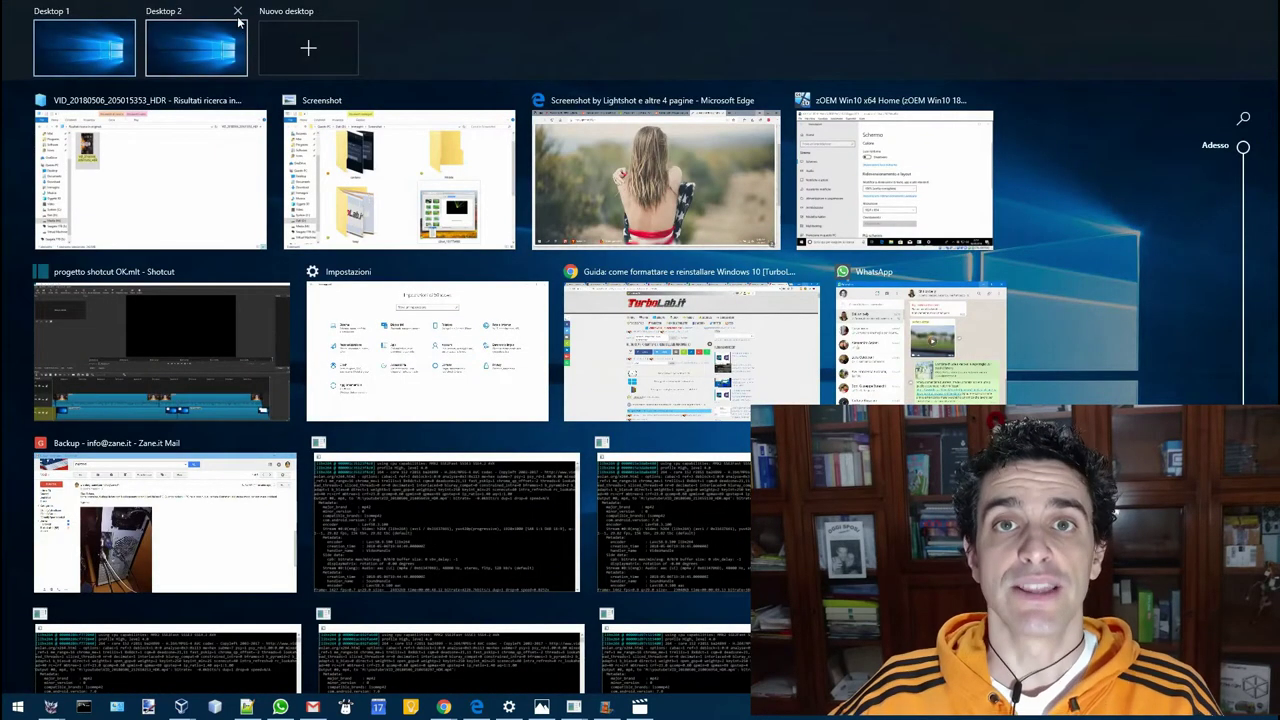
left_click(237, 14)
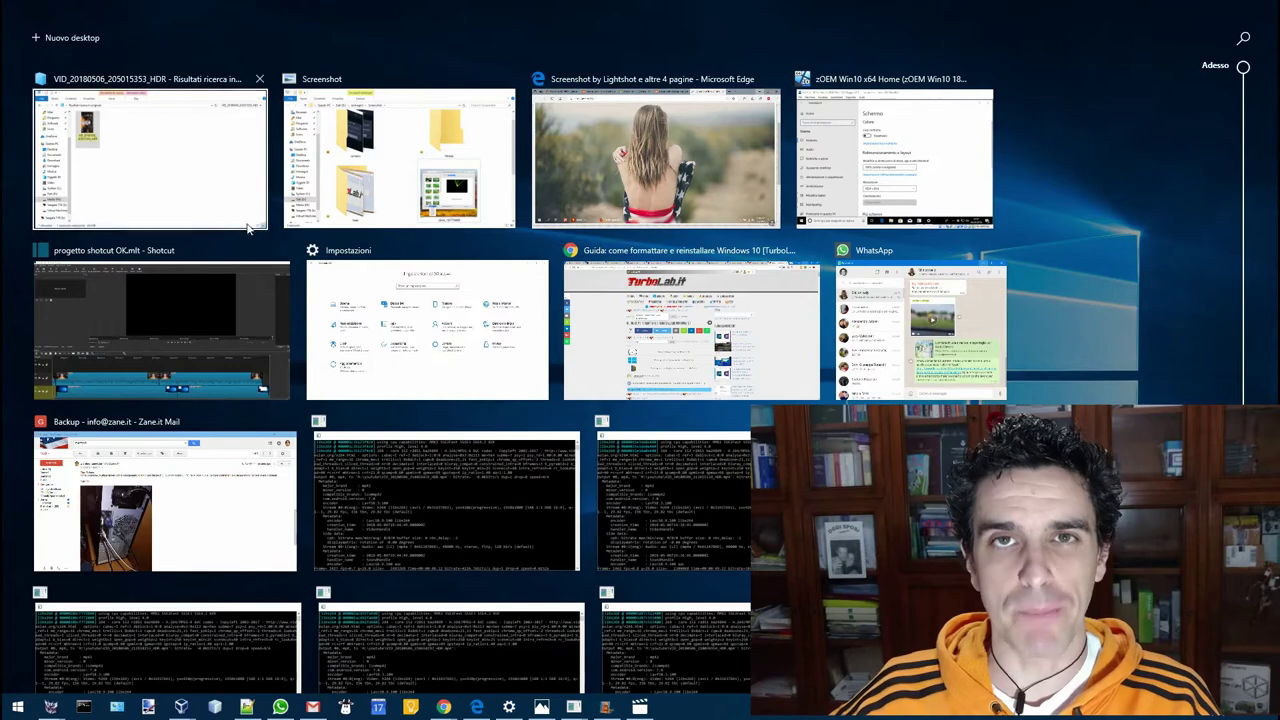
- Show all of today's Timeline activities and reopen the January 2018 photo of the children at the PC, minimizing it after viewing
scroll(246, 244, "down", 5)
scroll(248, 250, "down", 5)
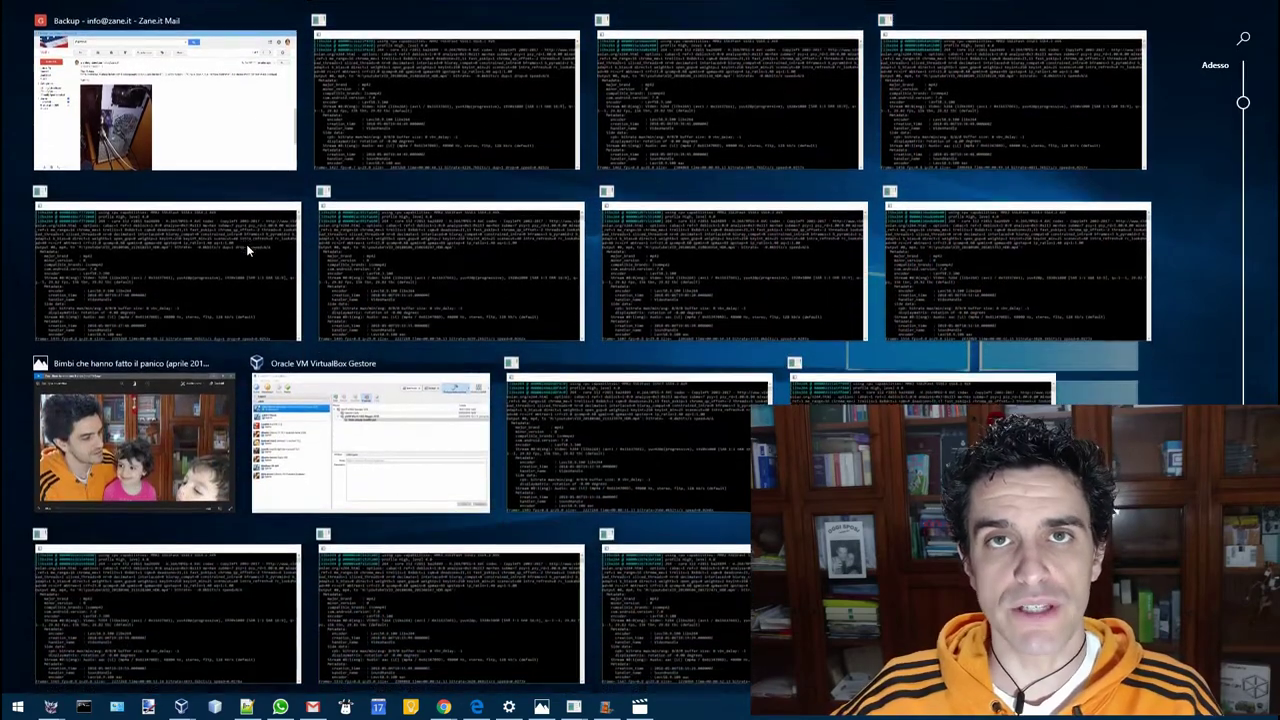
scroll(248, 250, "down", 3)
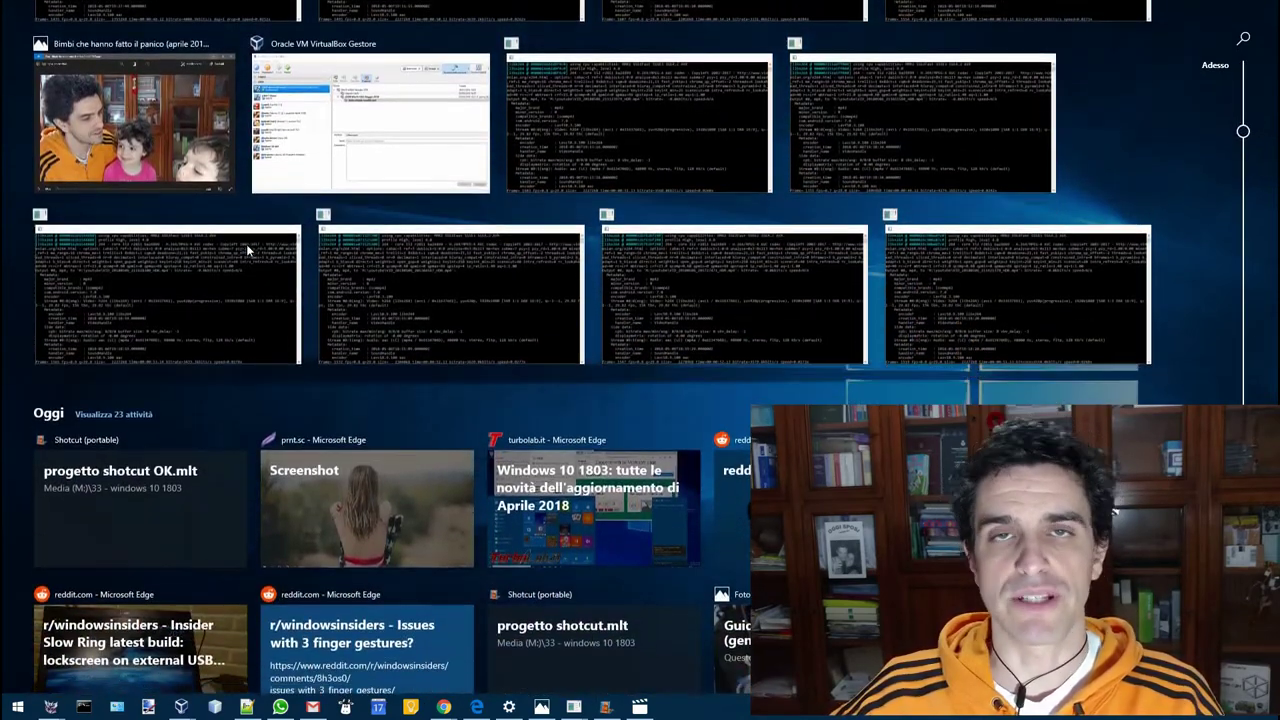
scroll(246, 244, "down", 2)
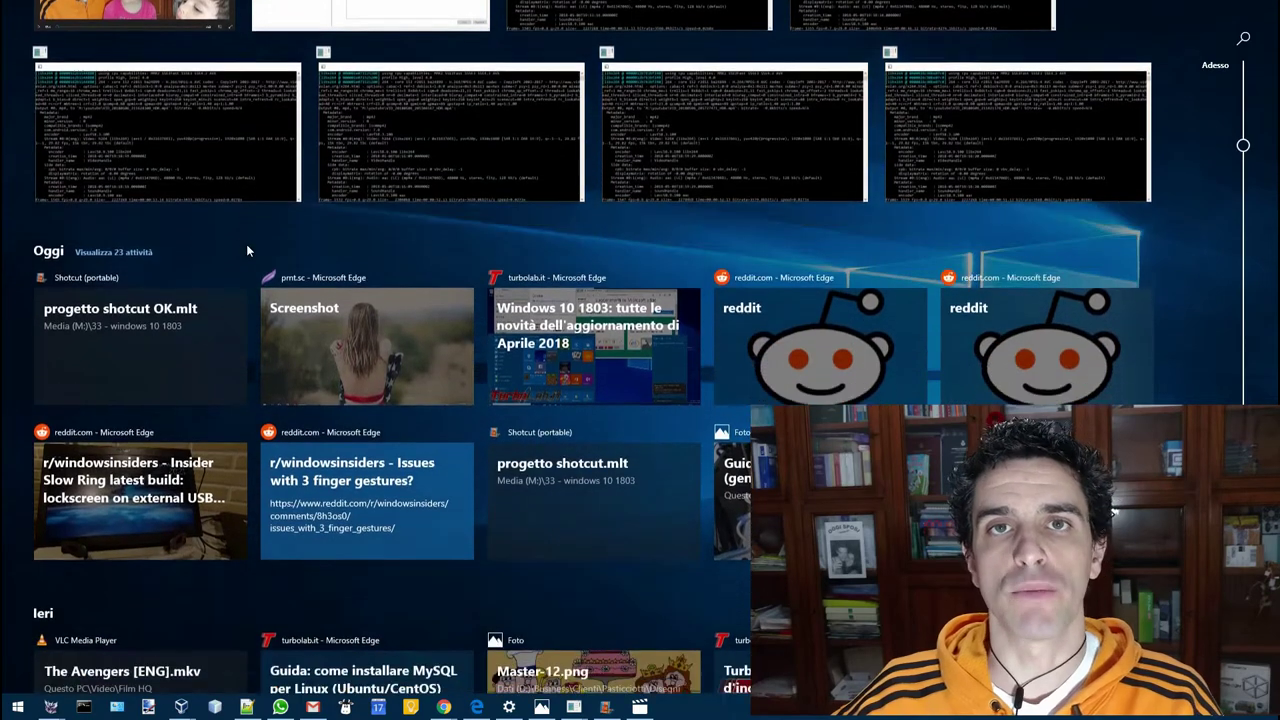
left_click(116, 210)
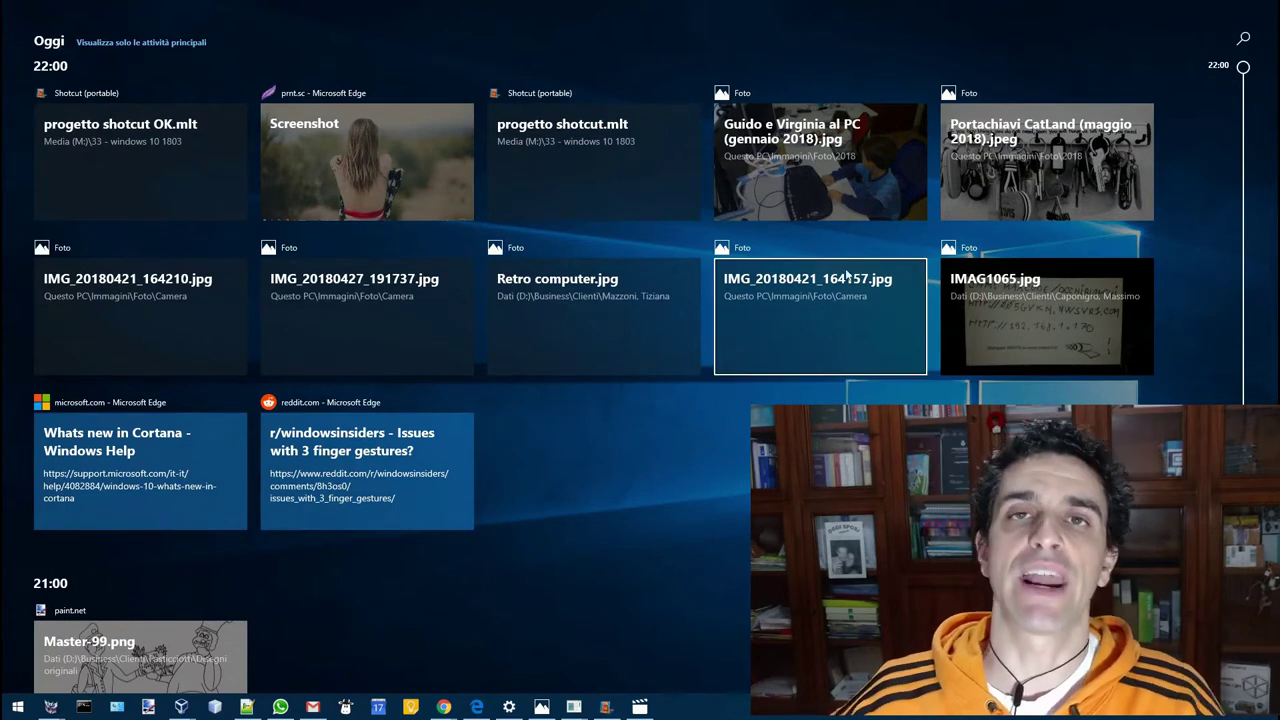
left_click(837, 153)
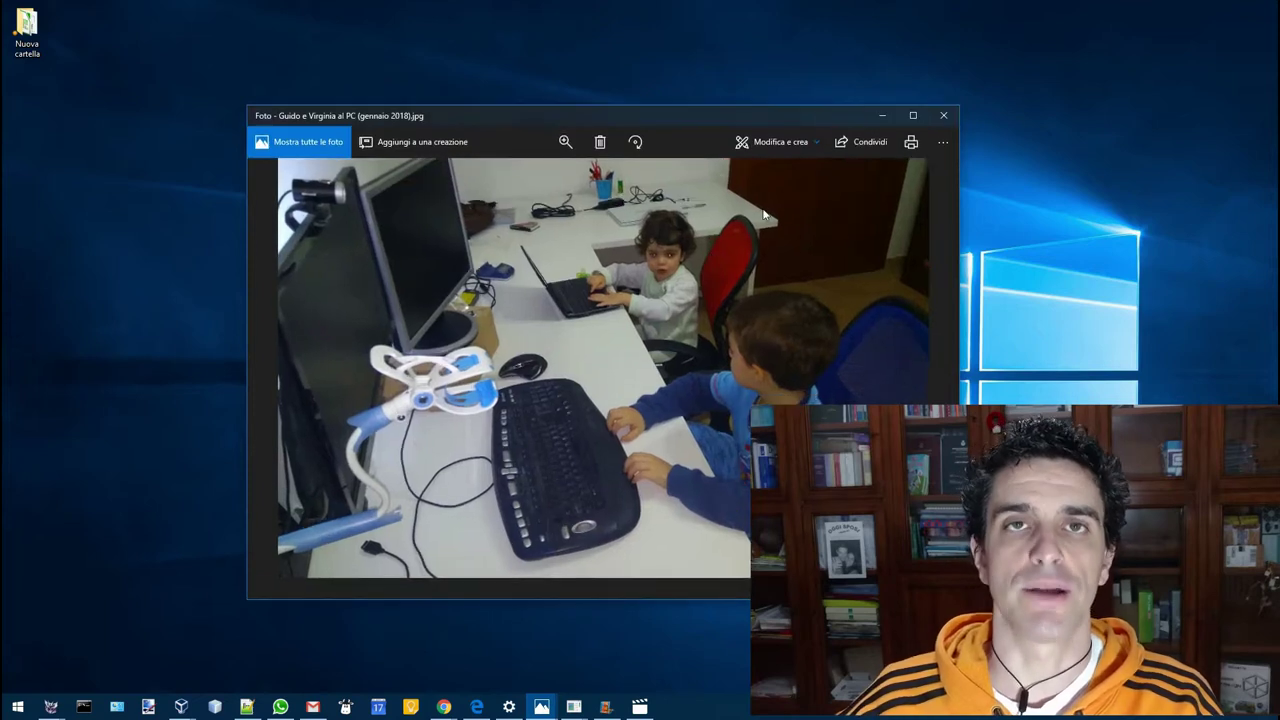
left_click(892, 118)
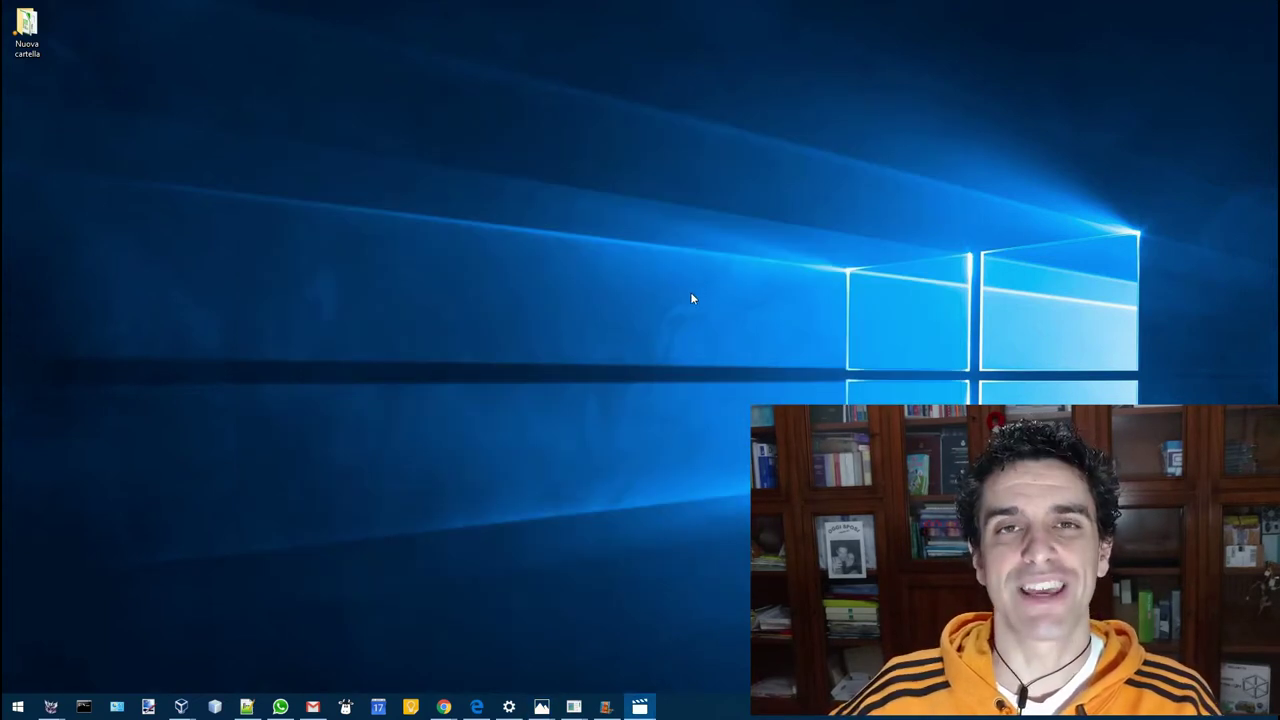
- Reopen the prnt.sc "Screenshot" web page in Microsoft Edge from today's Timeline activities
key("super+Tab")
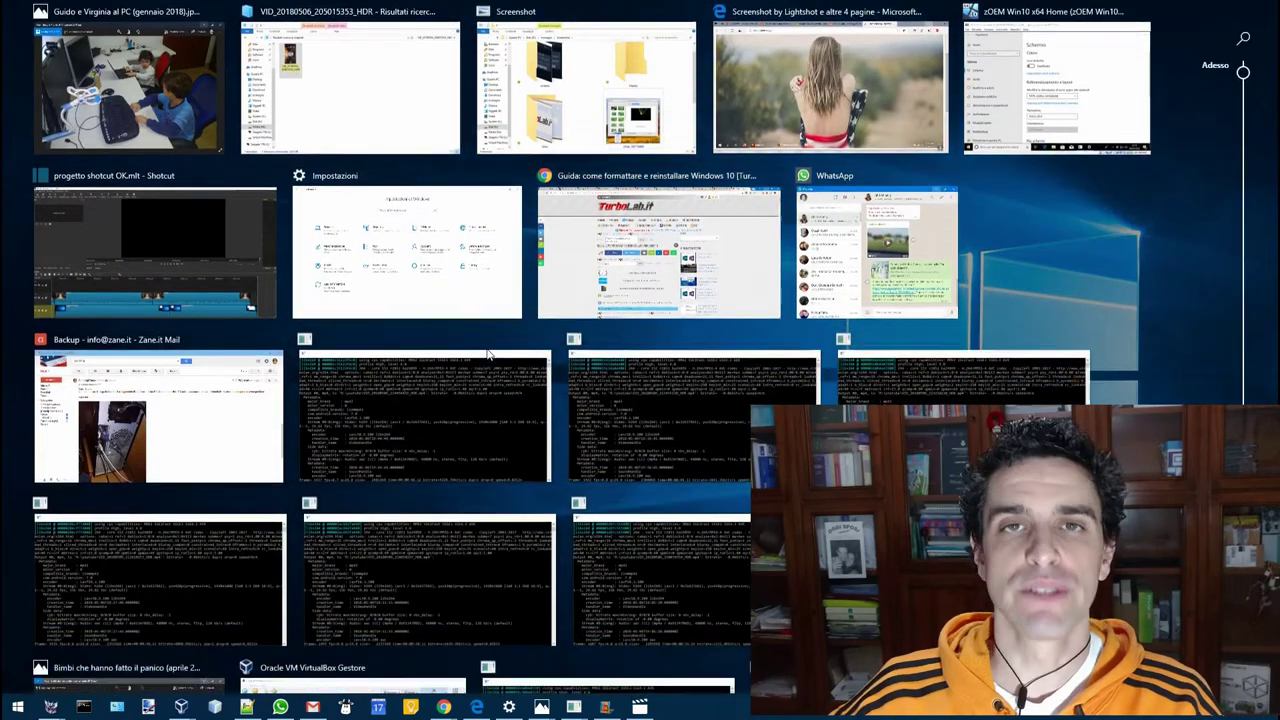
scroll(487, 350, "down", 3)
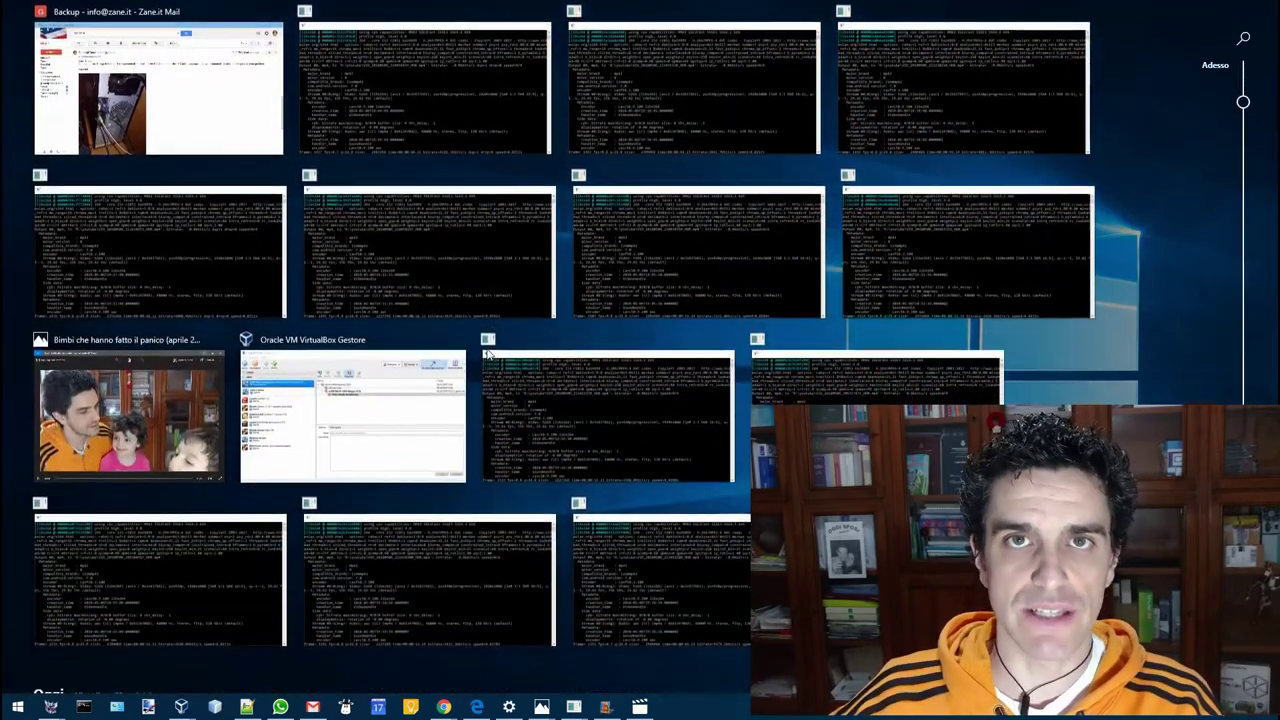
scroll(488, 352, "down", 4)
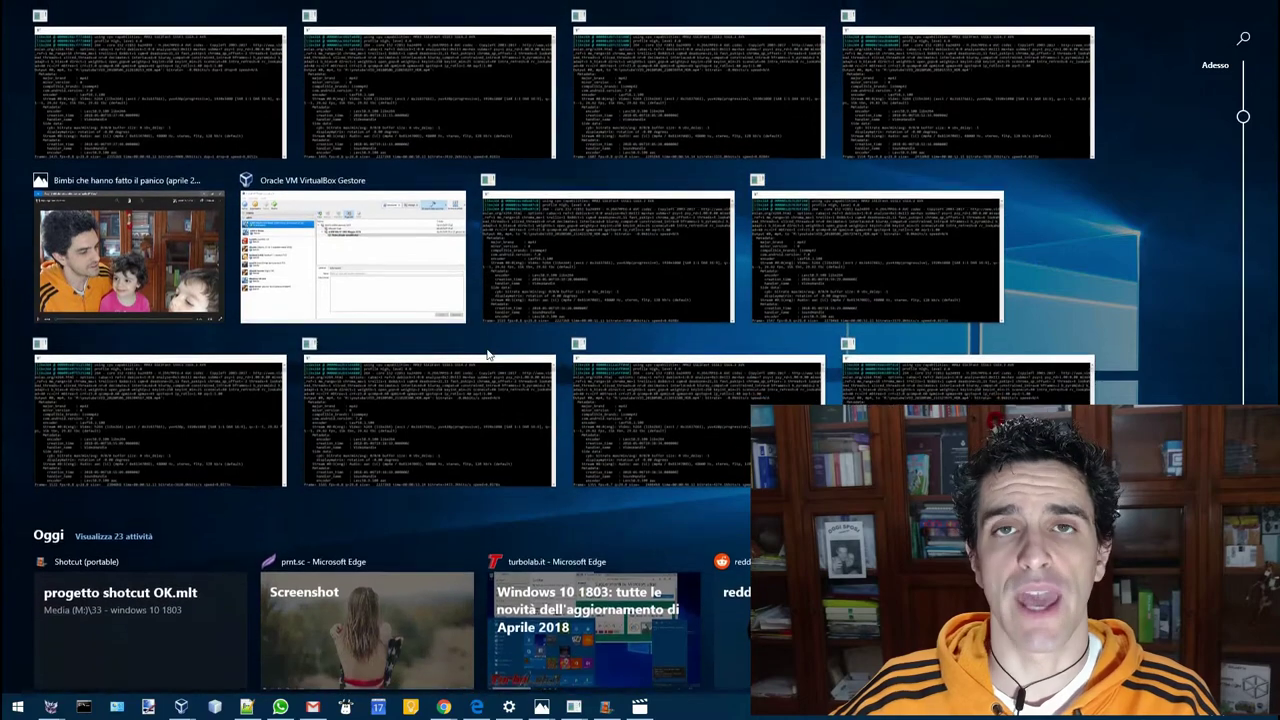
scroll(488, 354, "down", 3)
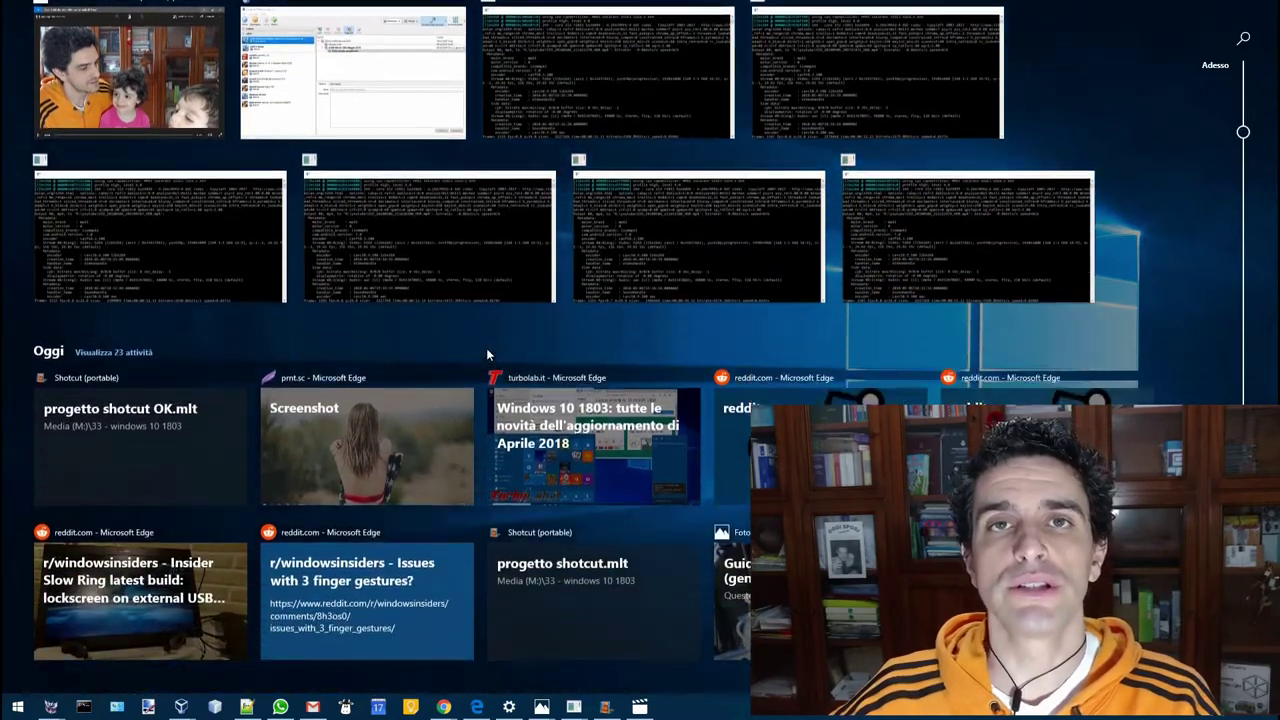
scroll(487, 350, "down", 2)
scroll(487, 354, "down", 2)
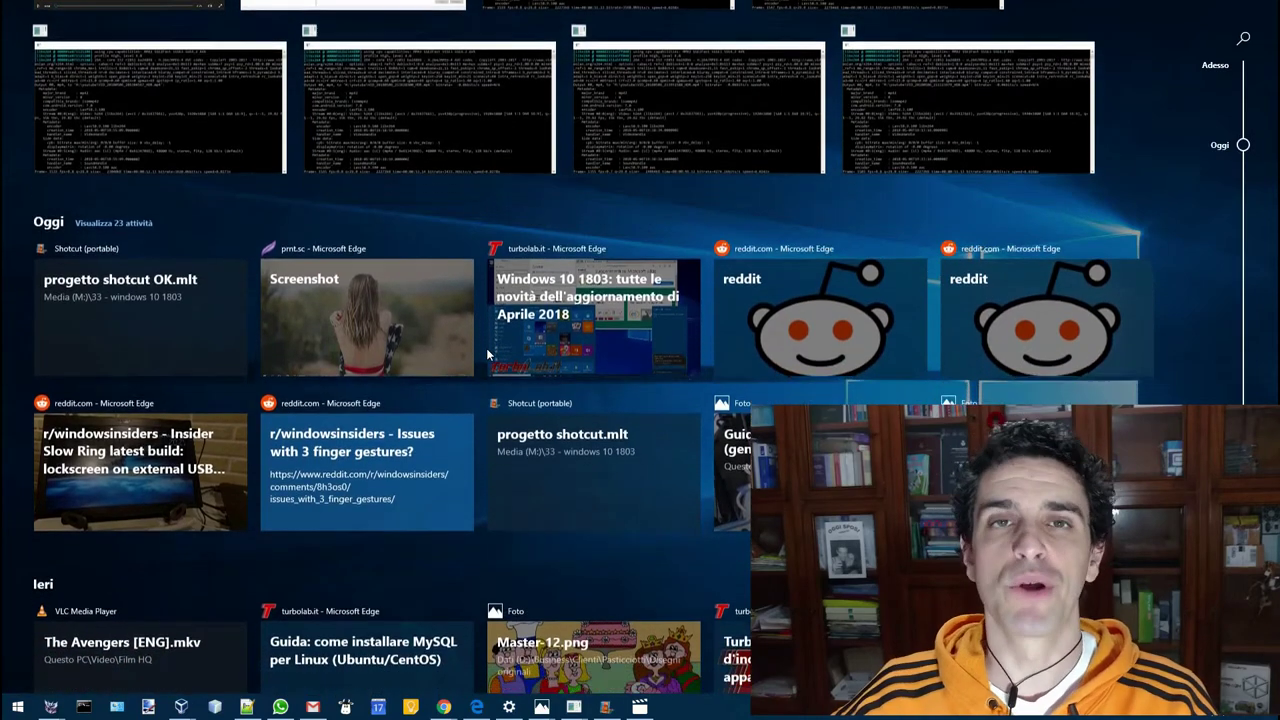
scroll(486, 348, "down", 2)
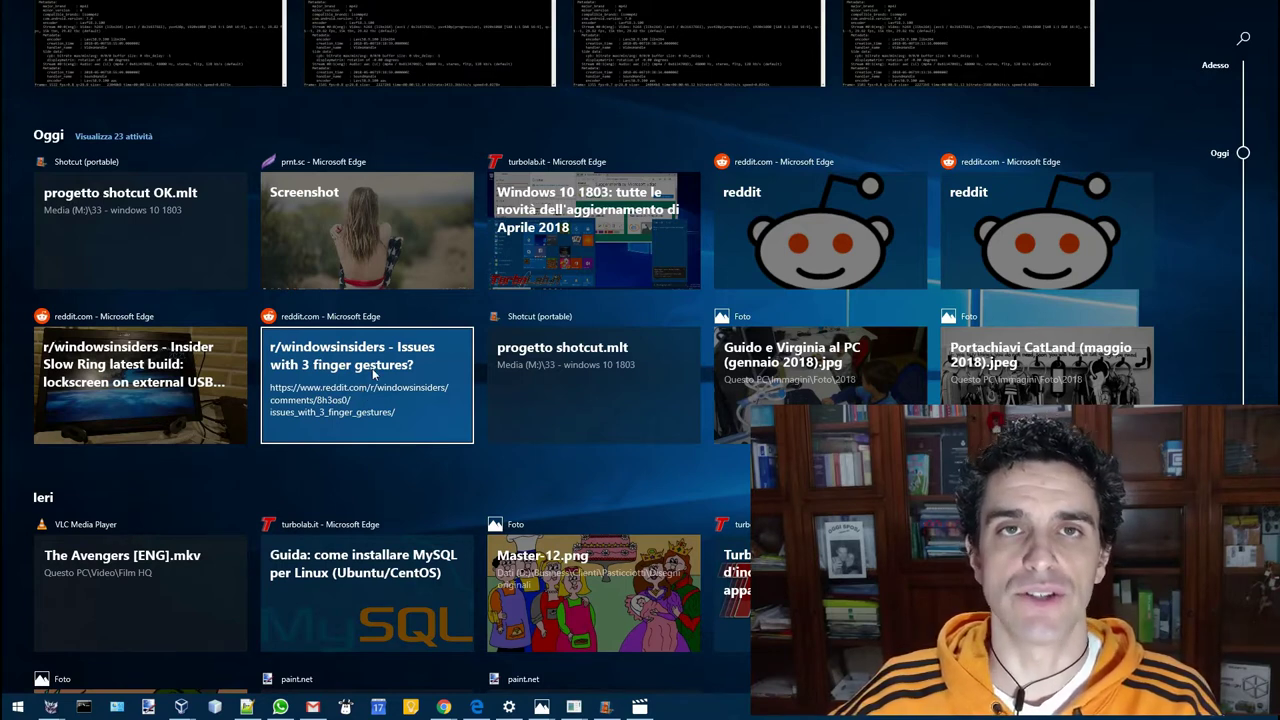
left_click(429, 248)
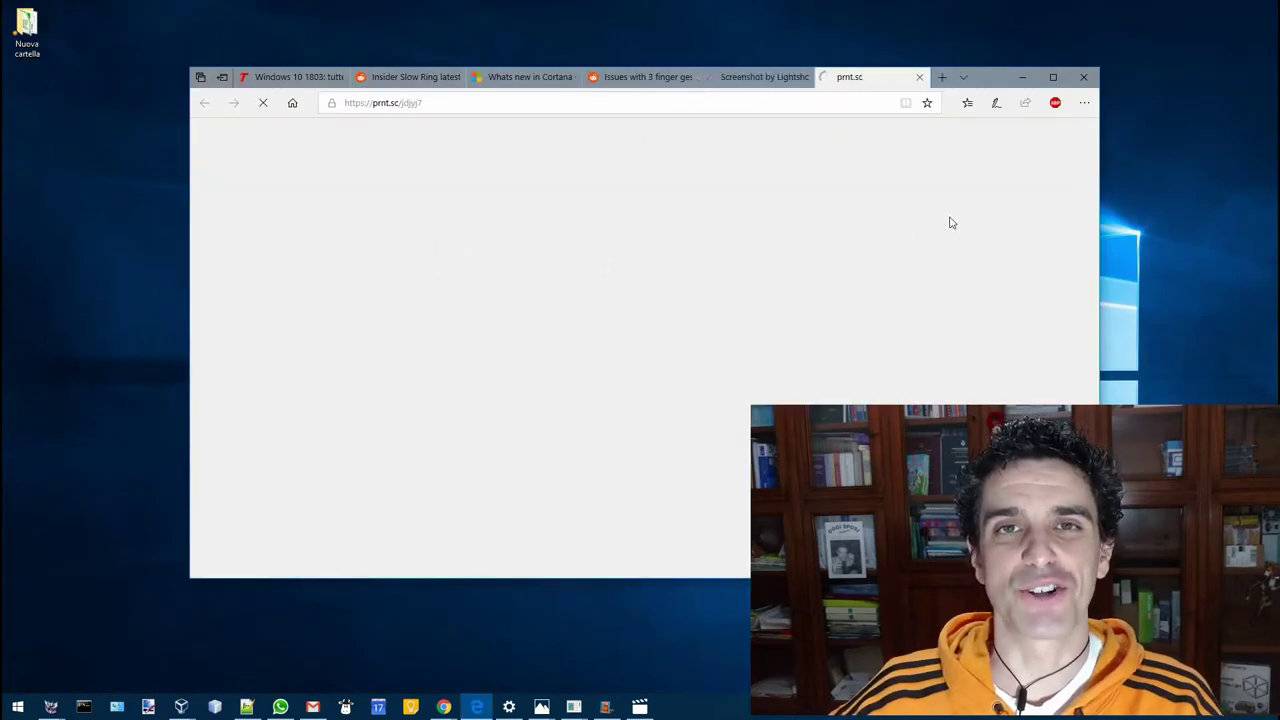
- Look through the Lightshot screenshot page and the open Reddit thread about issues with 3 finger gestures
scroll(951, 222, "down", 2)
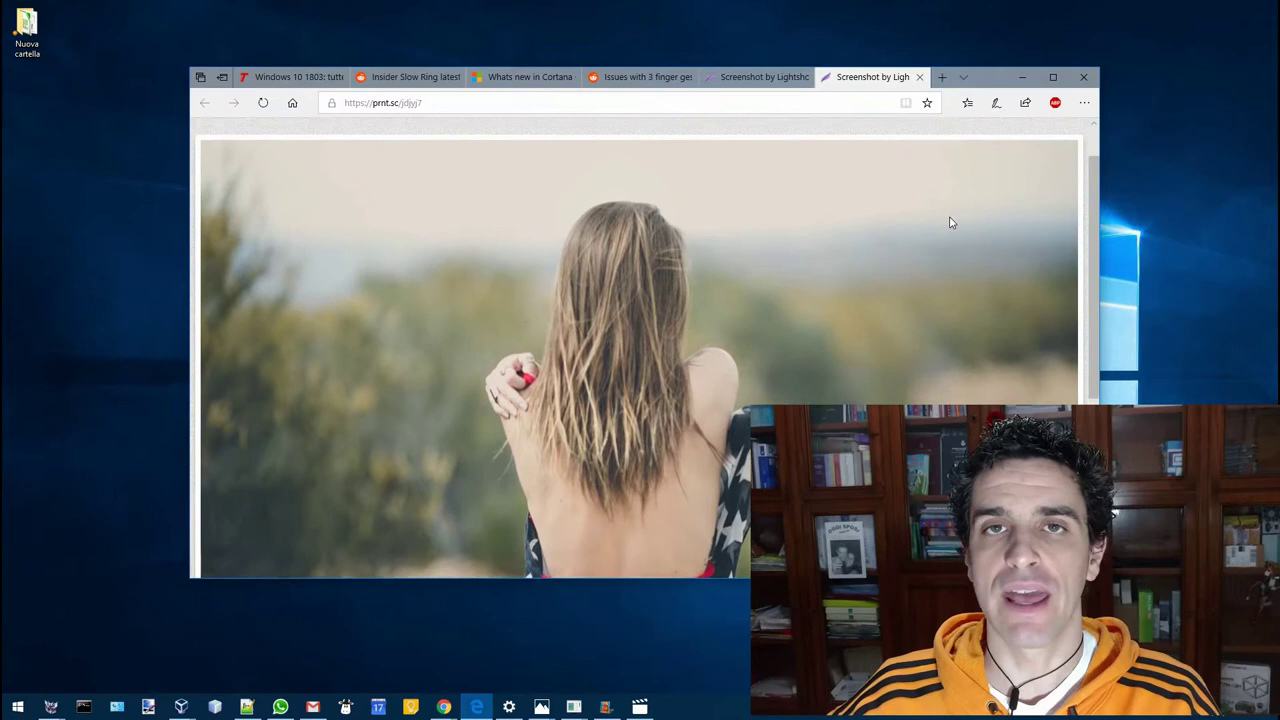
scroll(951, 222, "down", 3)
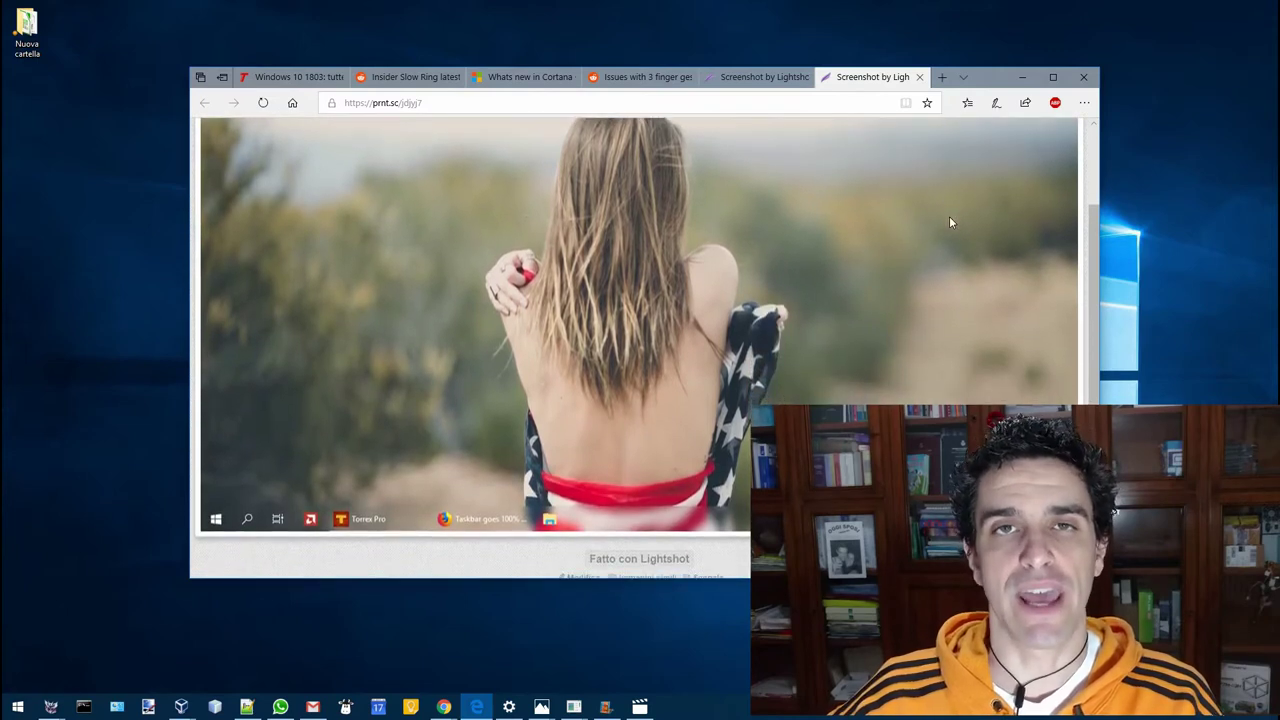
scroll(951, 222, "down", 2)
scroll(951, 222, "up", 1)
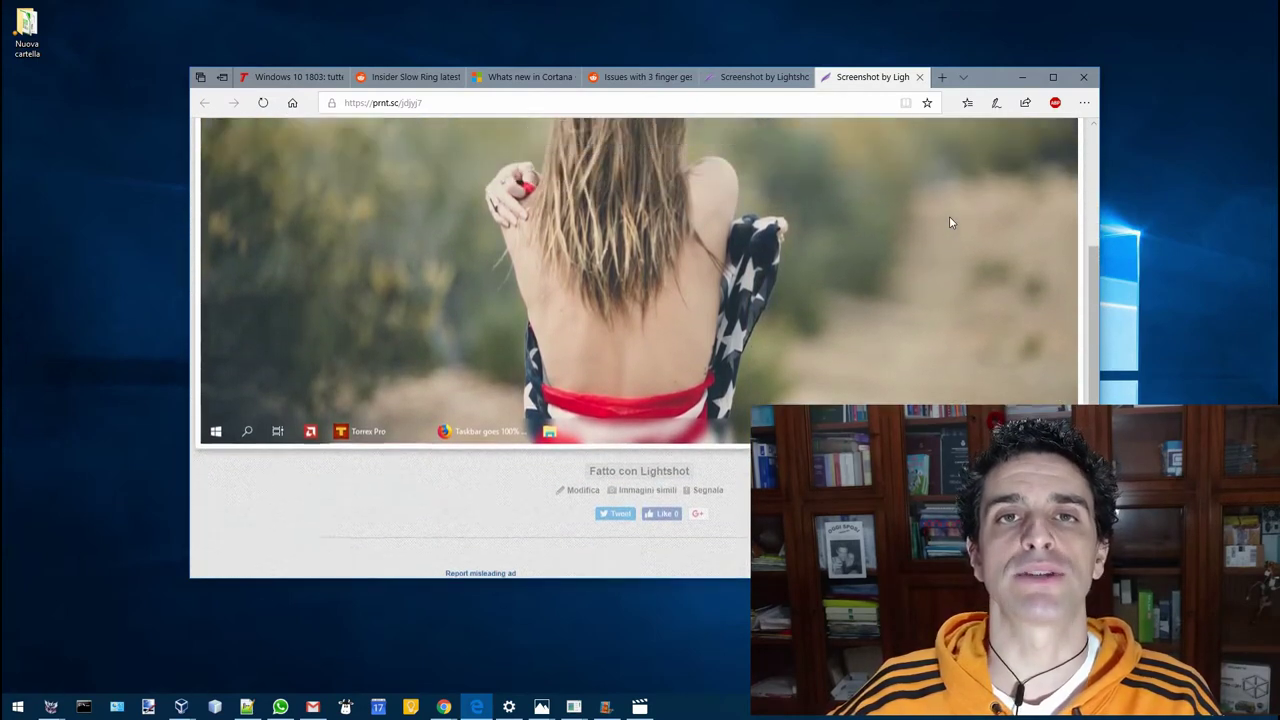
scroll(951, 222, "up", 5)
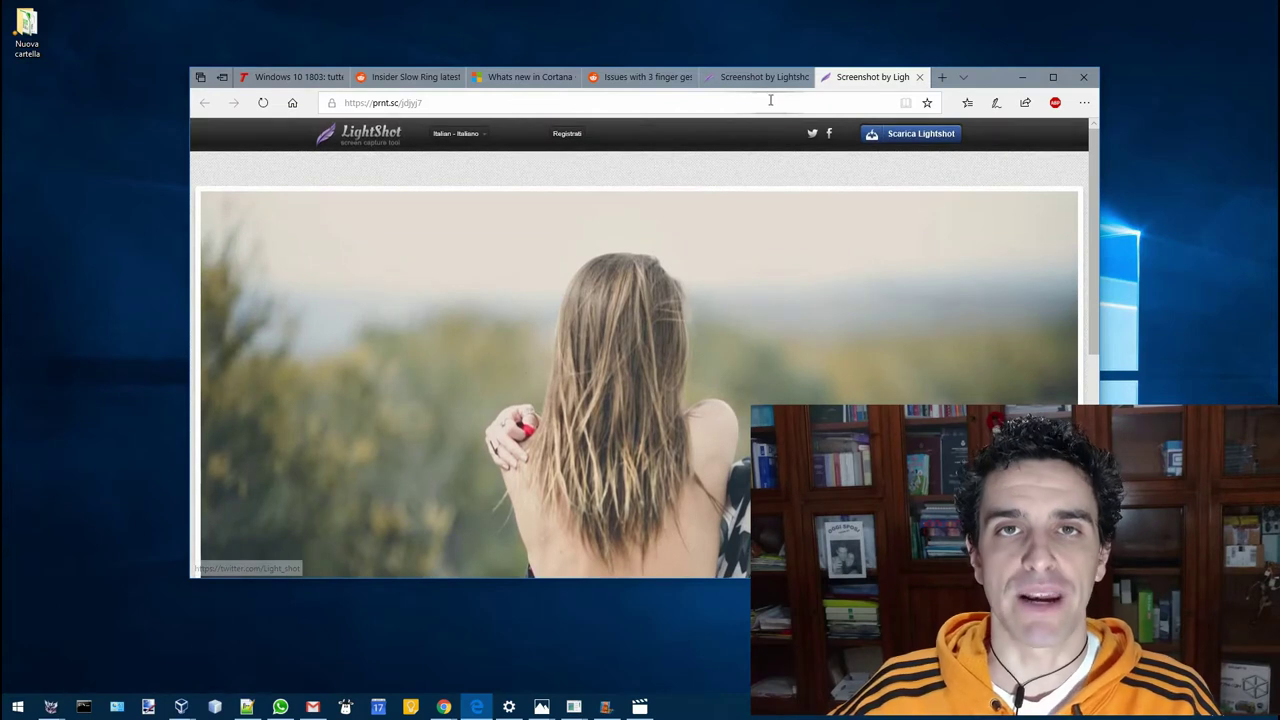
left_click(621, 86)
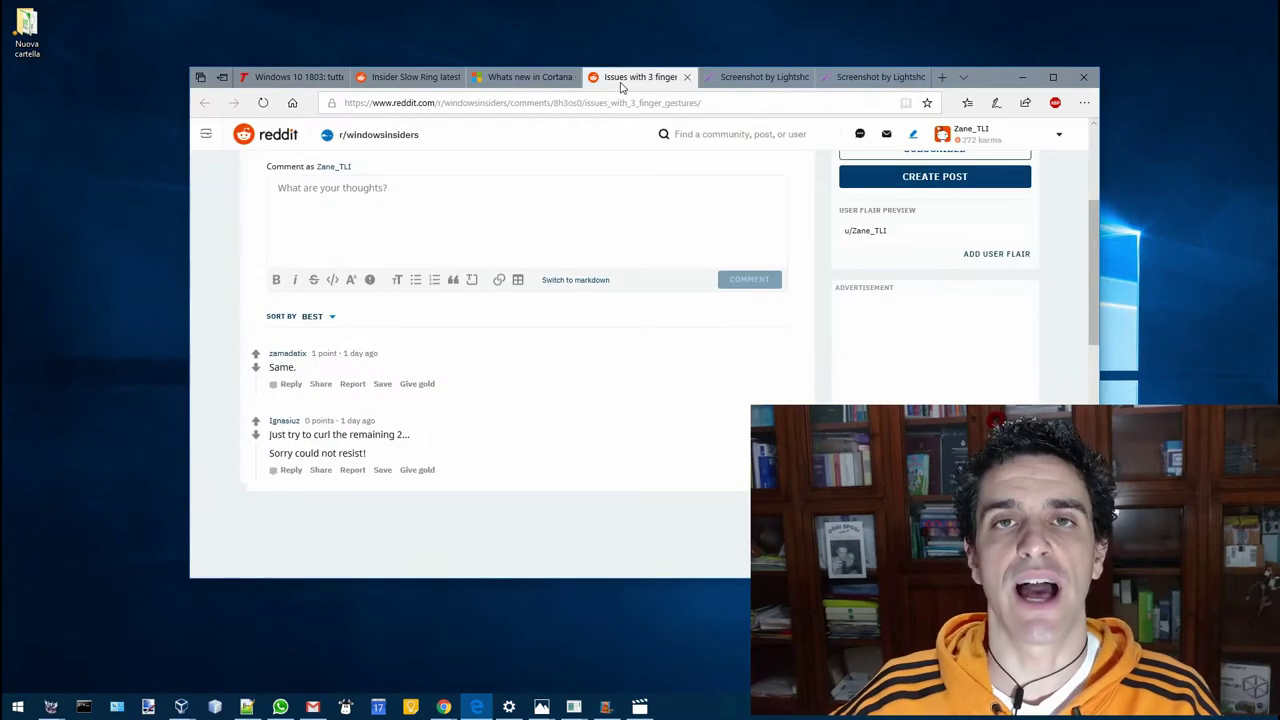
scroll(586, 342, "up", 1)
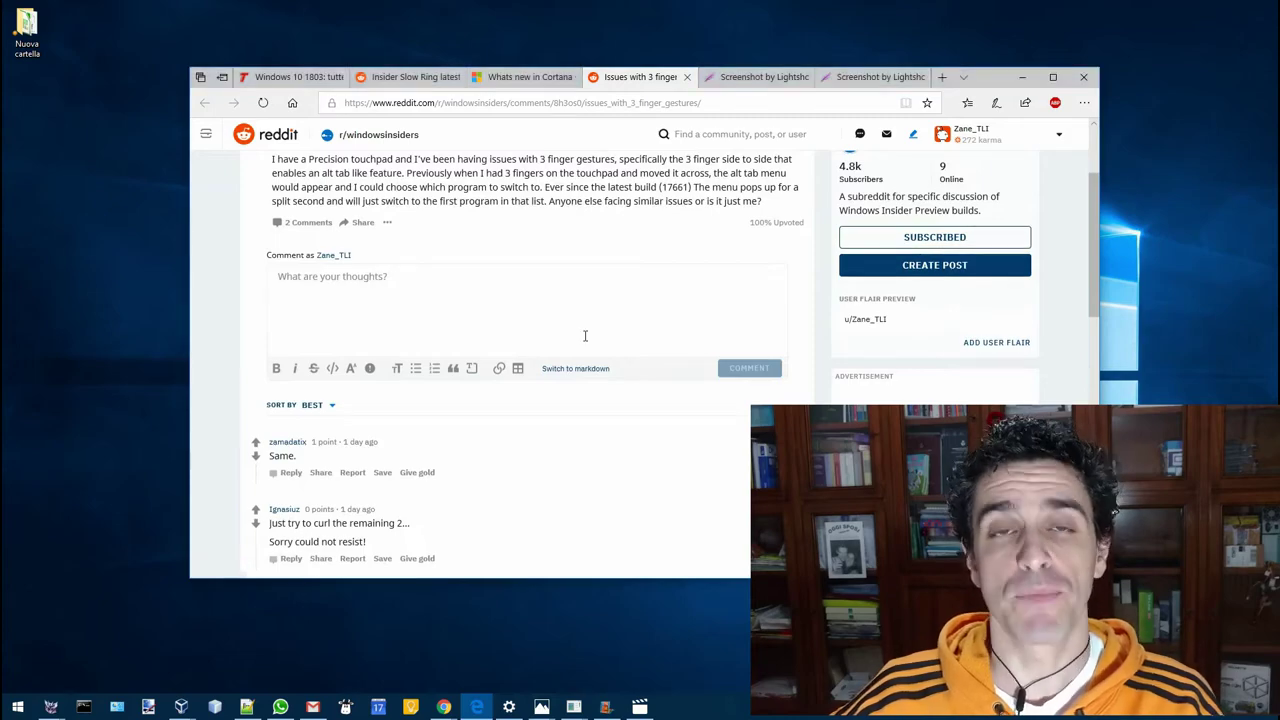
- Open the Timeline in Task View and browse back through the earlier activities
key("super+Tab")
scroll(585, 340, "down", 5)
scroll(585, 342, "down", 5)
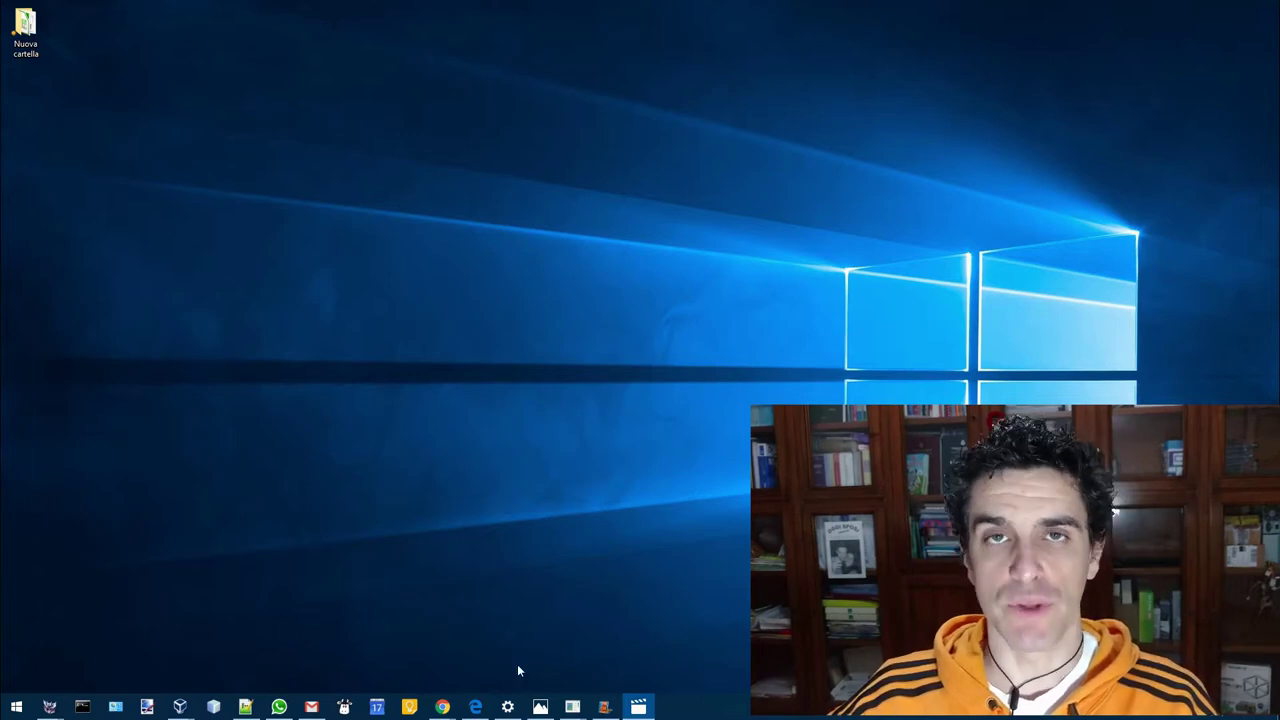
- Bring up the sharing options for the April 2018 video in Photos and for the Lightshot page in Microsoft Edge
left_click(540, 707)
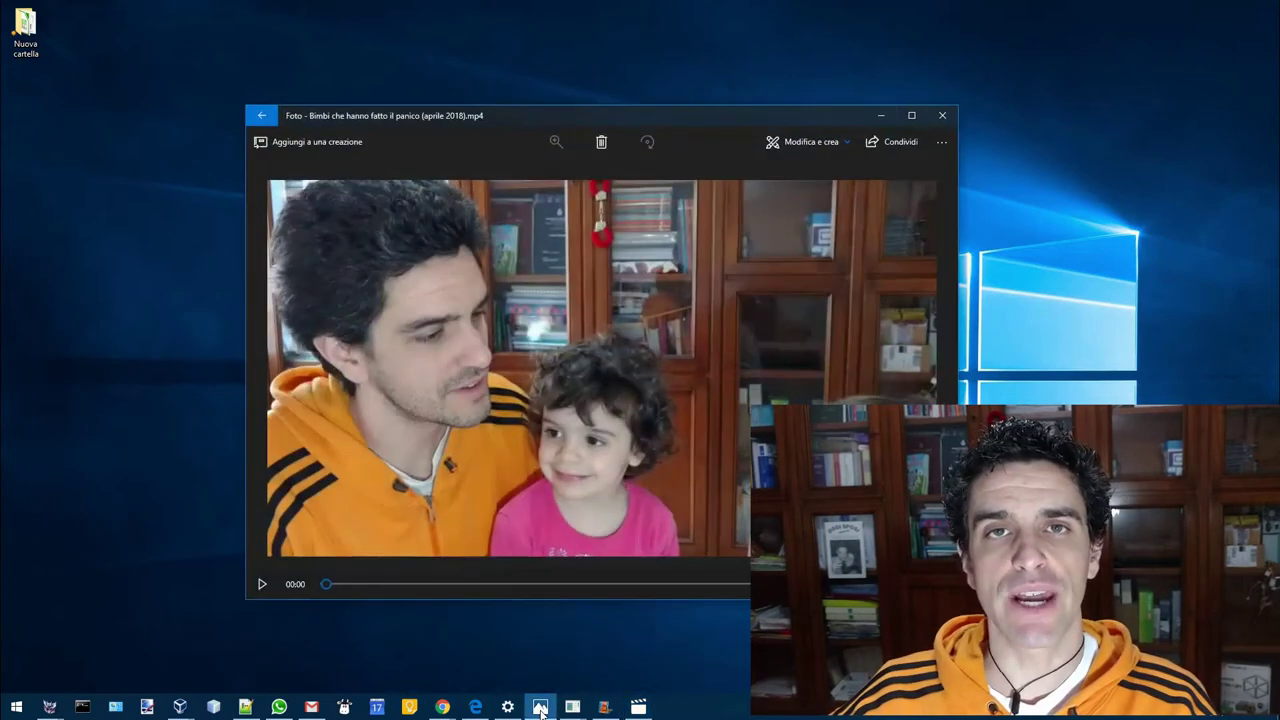
left_click(901, 141)
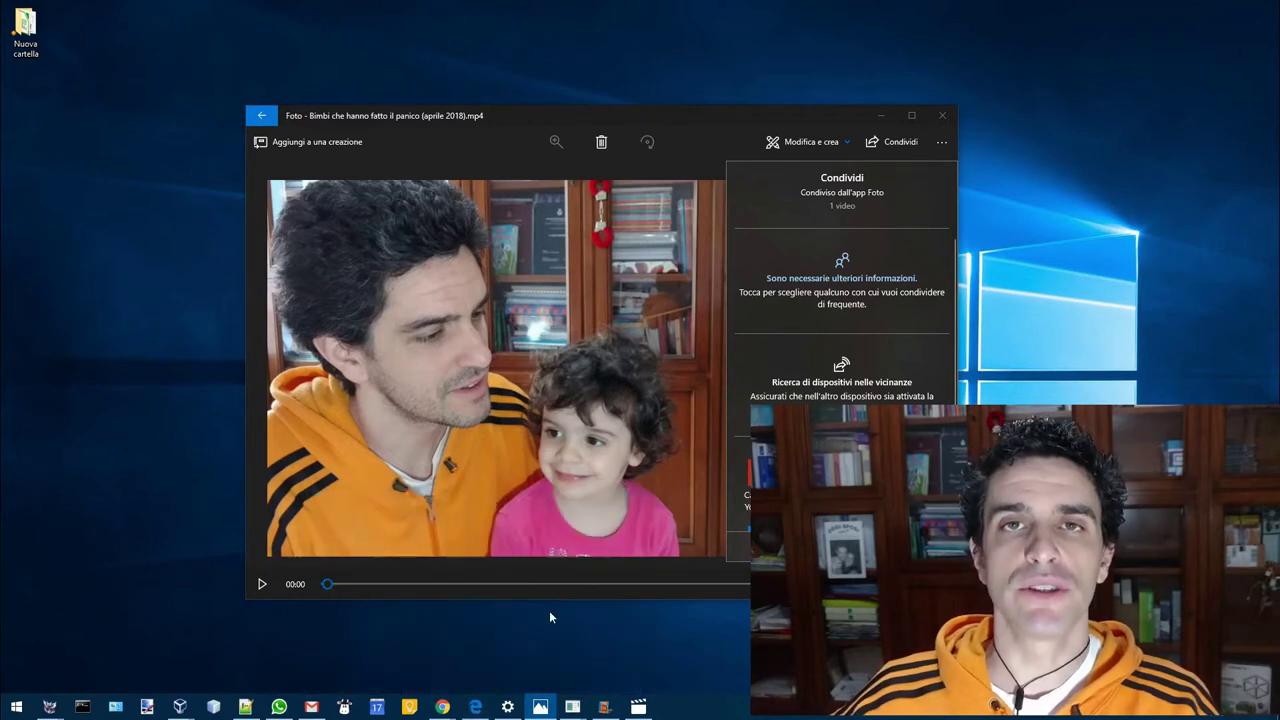
left_click(476, 706)
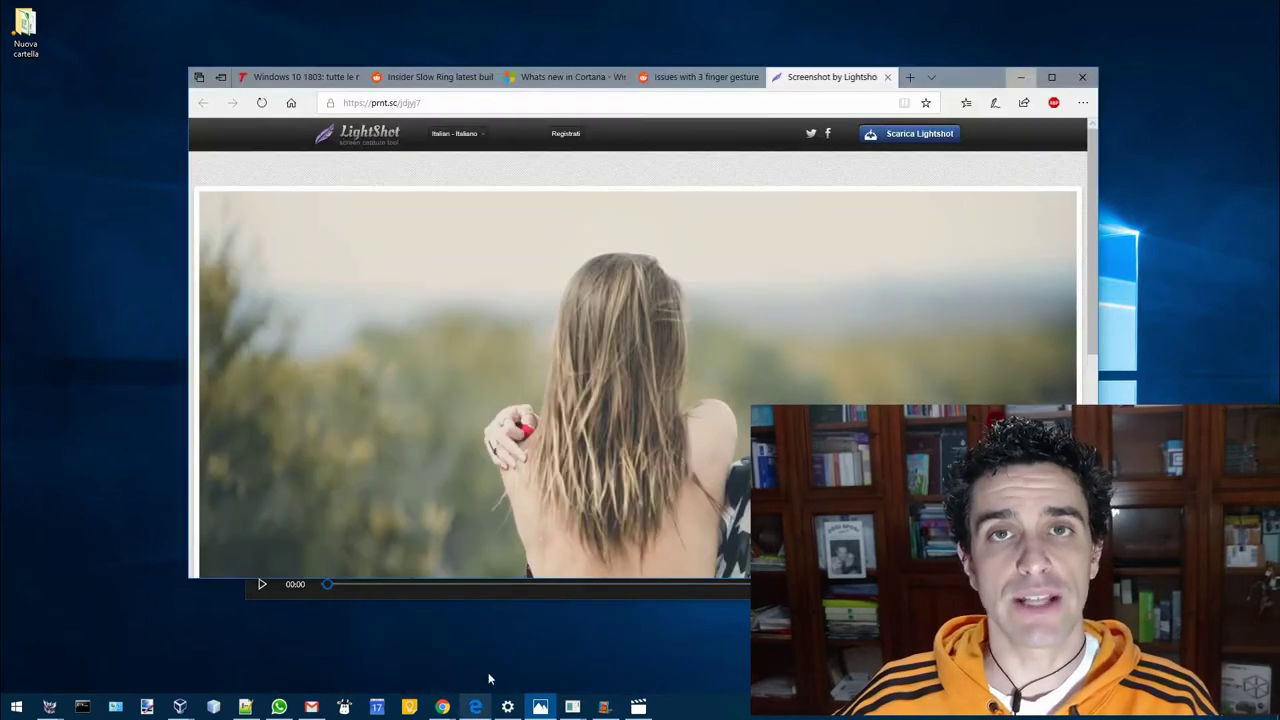
left_click(1026, 104)
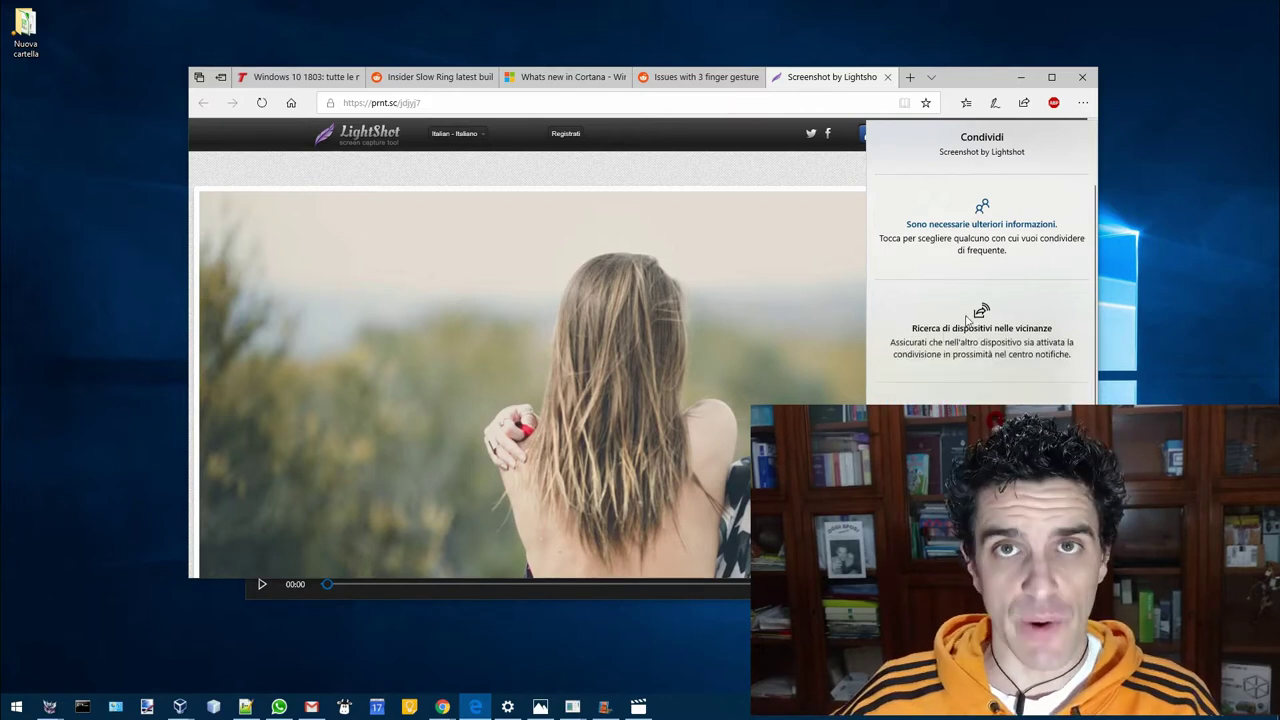
- In File Explorer, view the sharing options for the VID_20180506_205304567_HDR video, then dismiss them and minimize the window
left_click(49, 707)
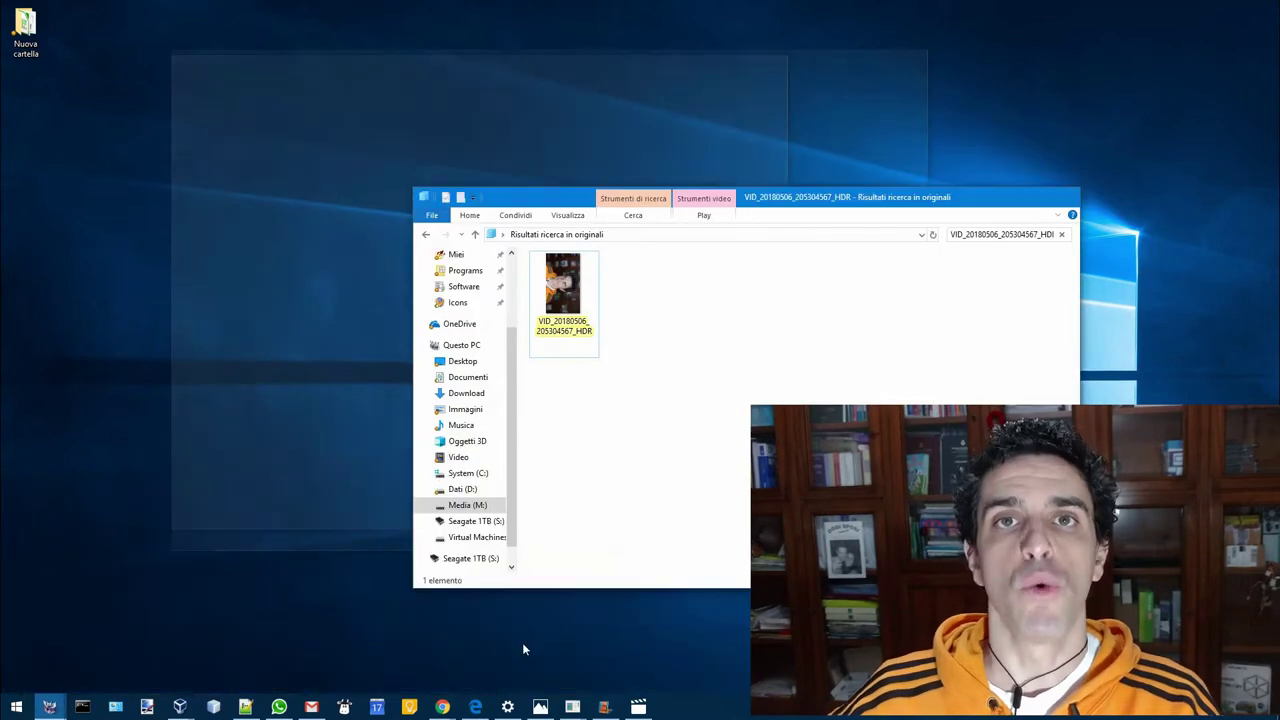
left_click(522, 645)
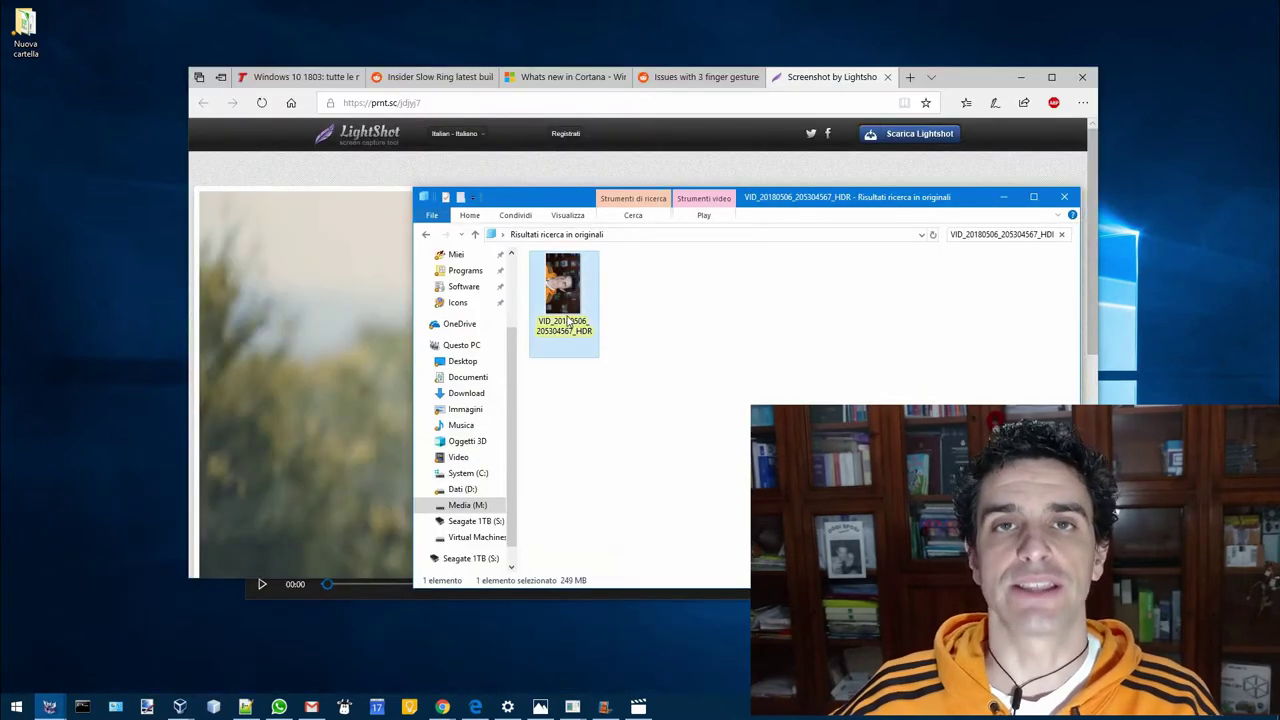
right_click(567, 292)
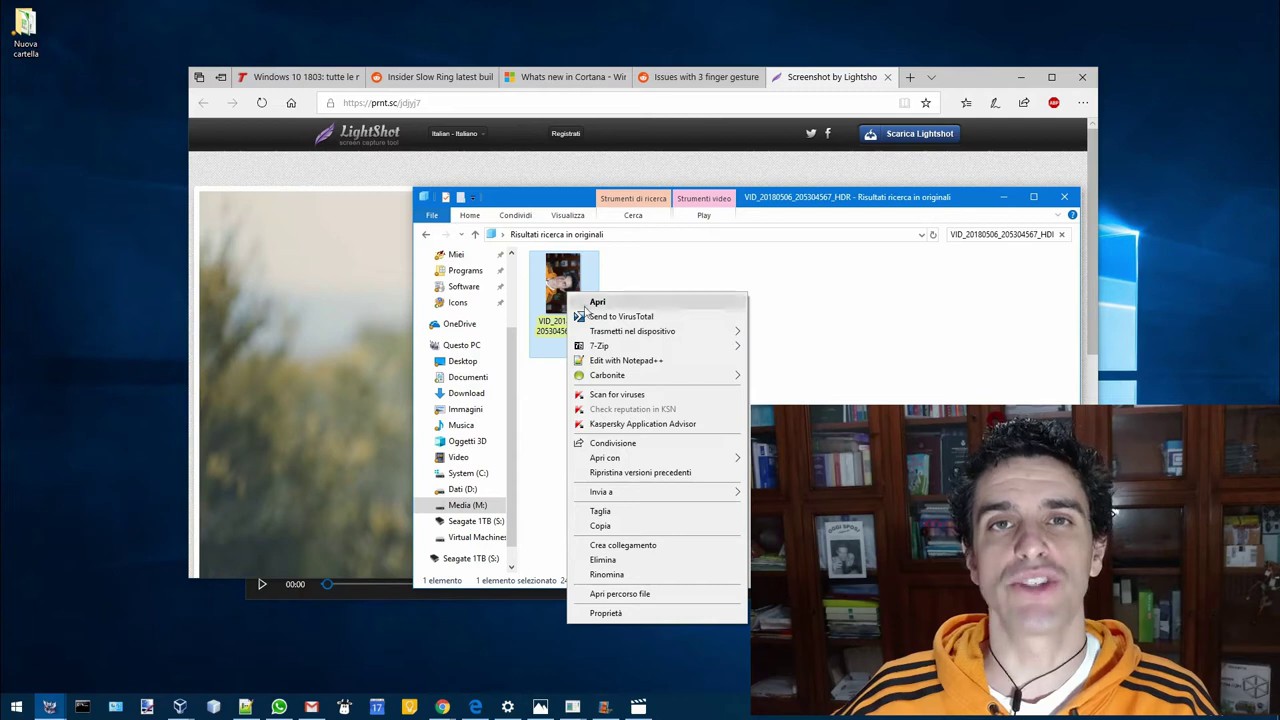
left_click(668, 445)
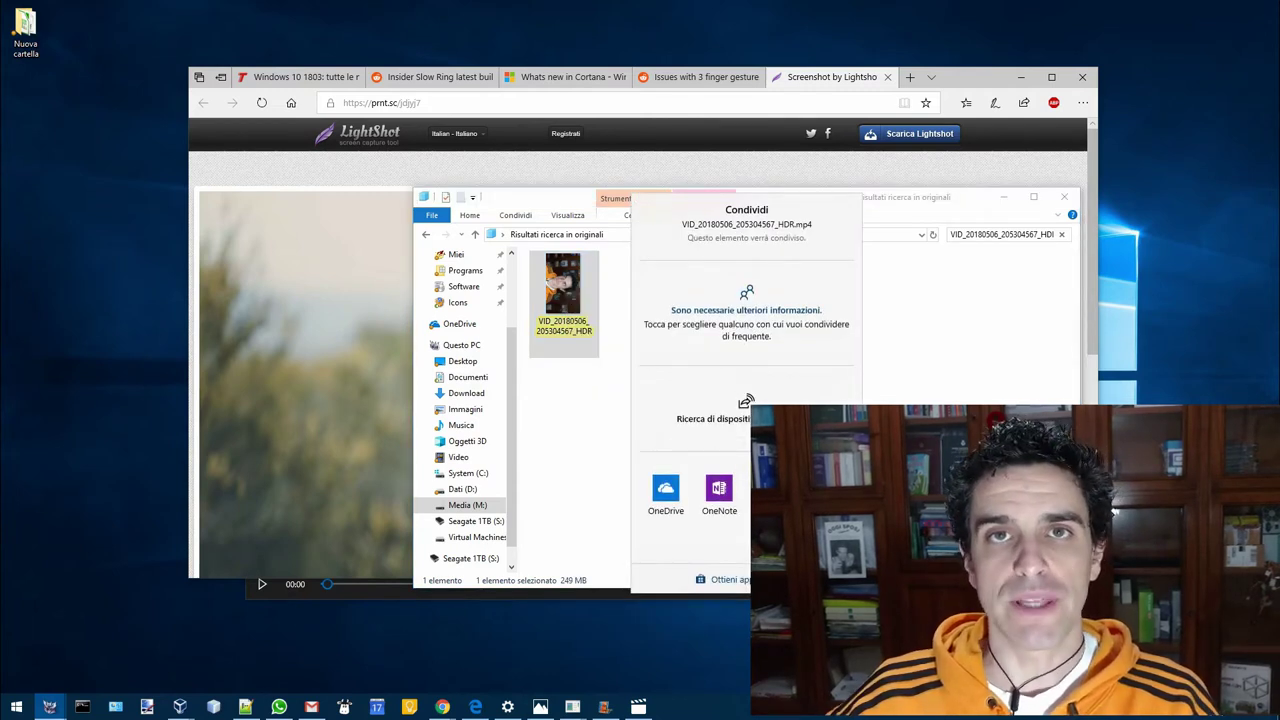
left_click(999, 379)
left_click(1004, 198)
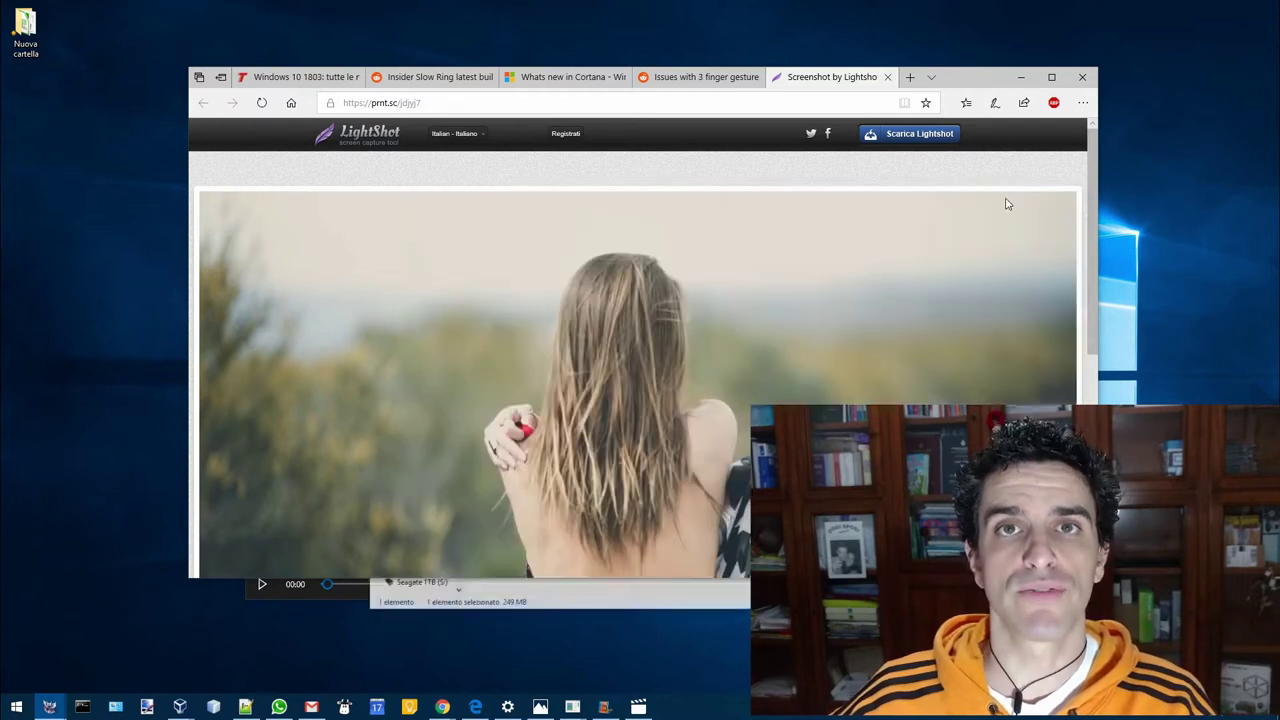
- Maximize the Microsoft Edge window and bring up the sharing options for the Lightshot page
left_click(1051, 77)
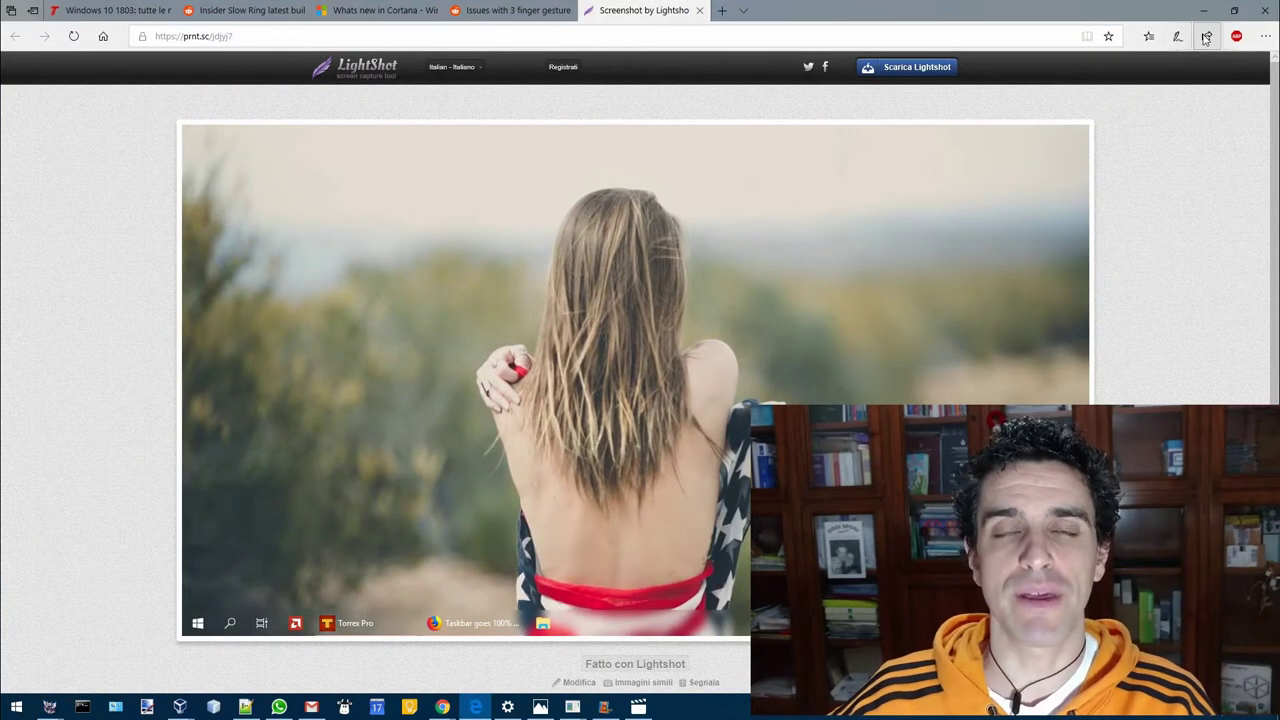
left_click(1207, 36)
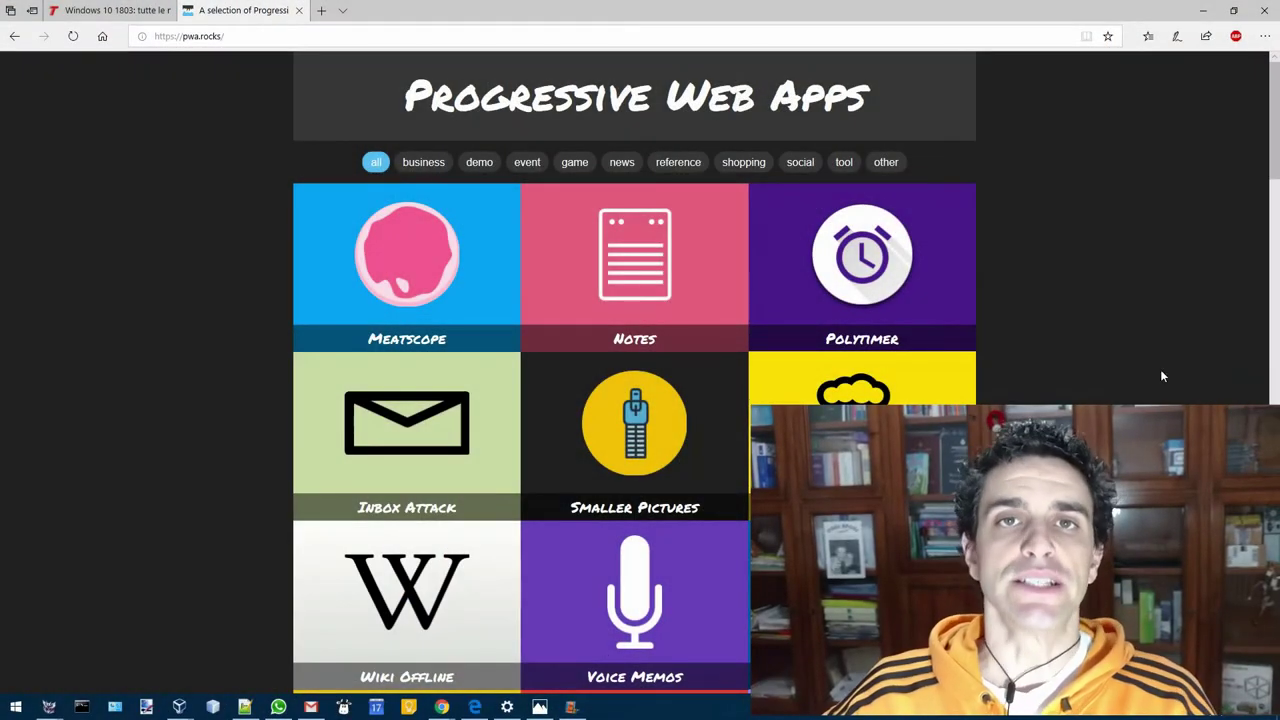
- Filter the Progressive Web Apps collection by the news category and open the Financial Times app
left_click(624, 163)
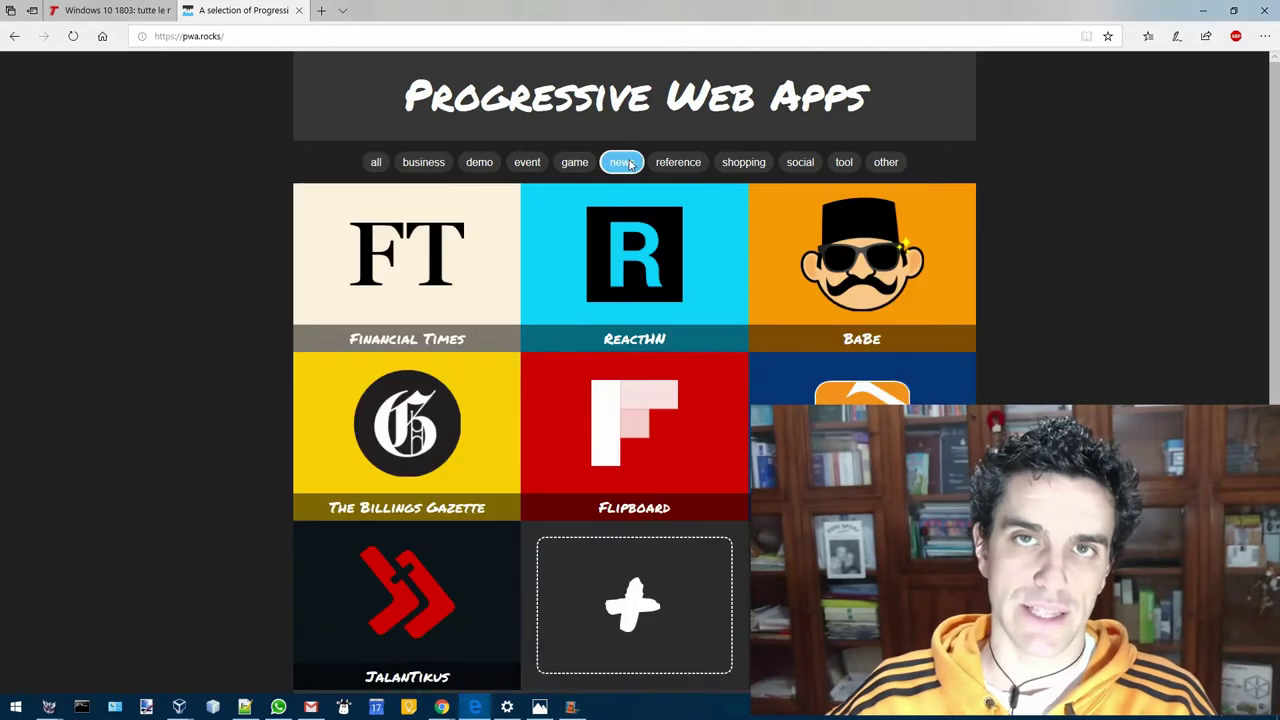
left_click(447, 260)
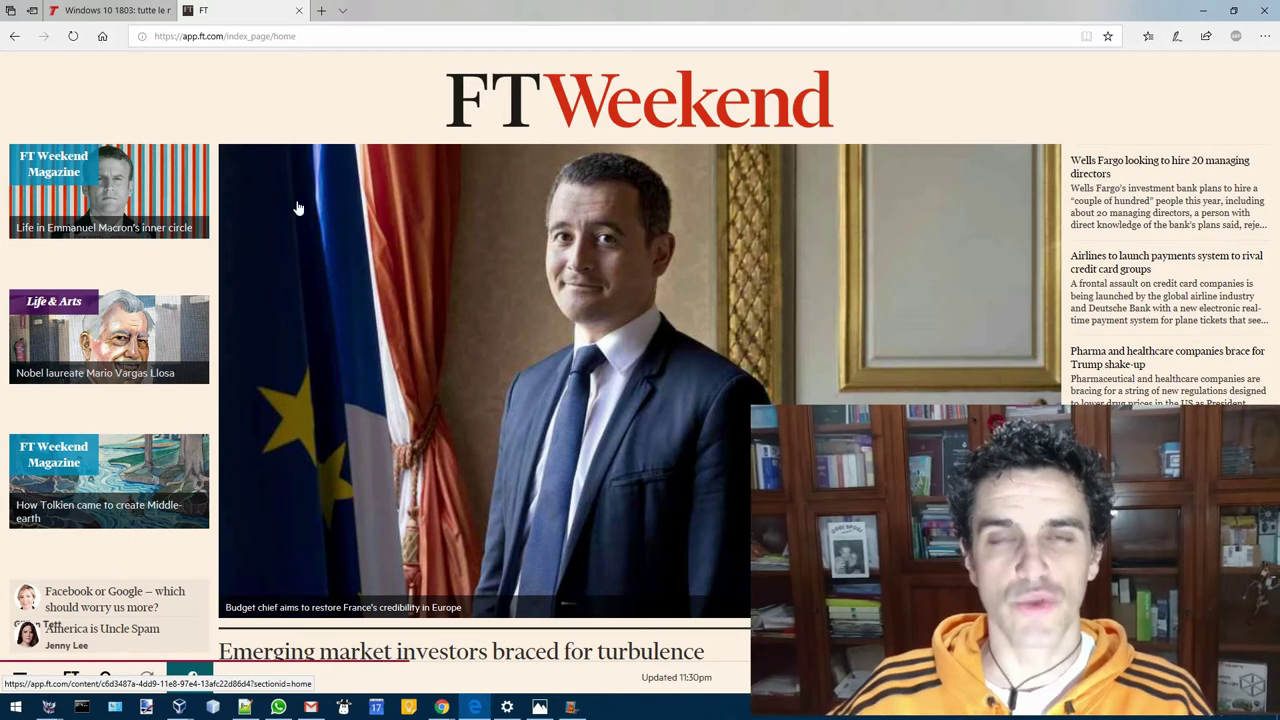
- View the French budget chief article and the Macron article in the FT app, returning to its home page after each
left_click(297, 207)
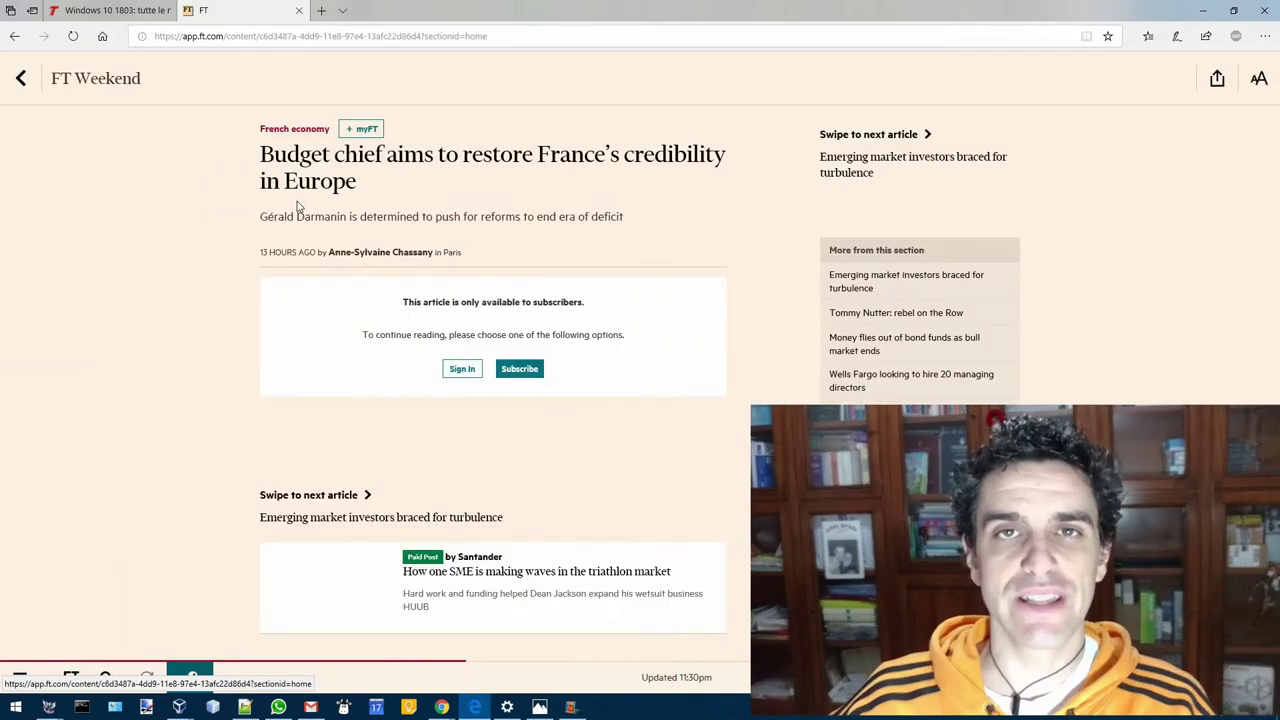
left_click(27, 78)
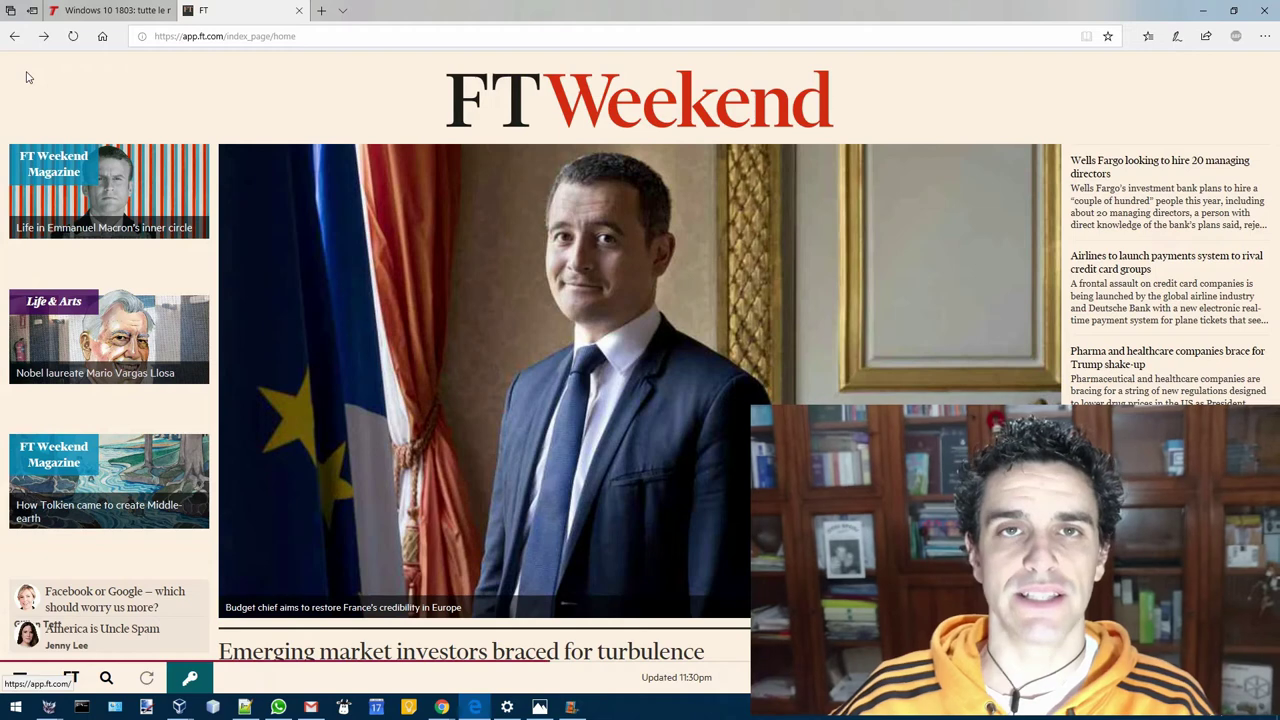
left_click(105, 212)
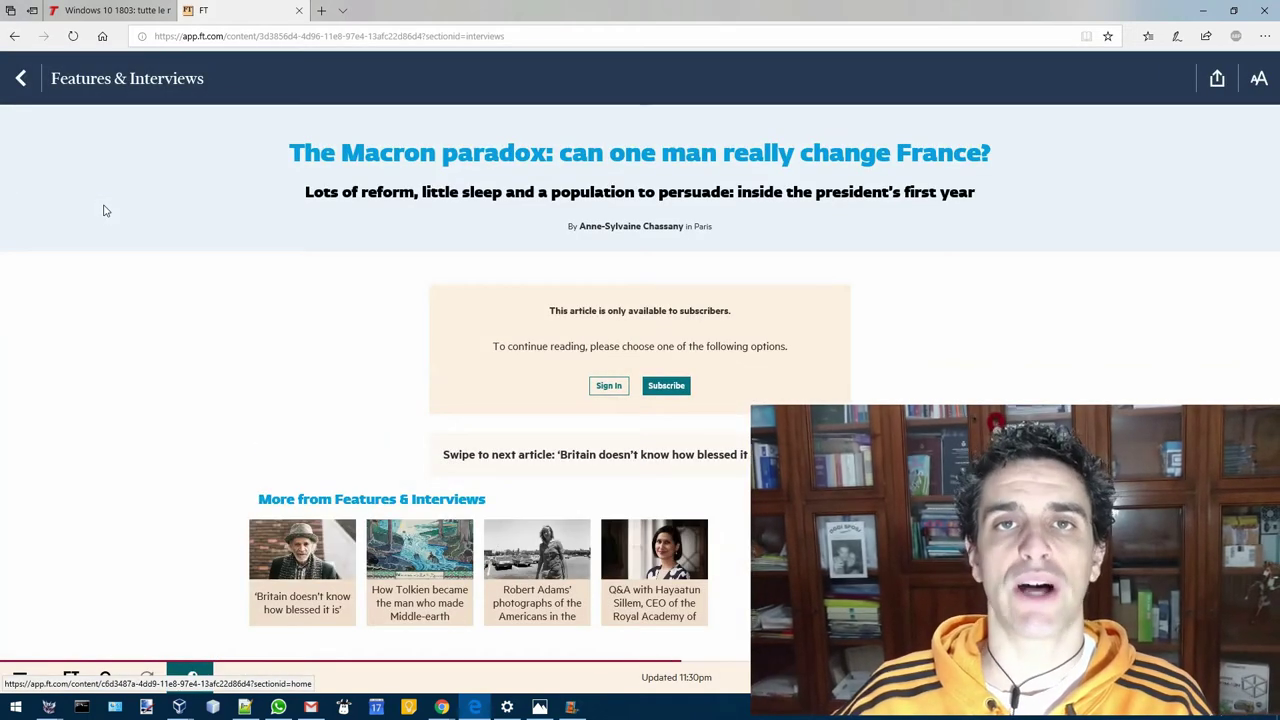
left_click(23, 80)
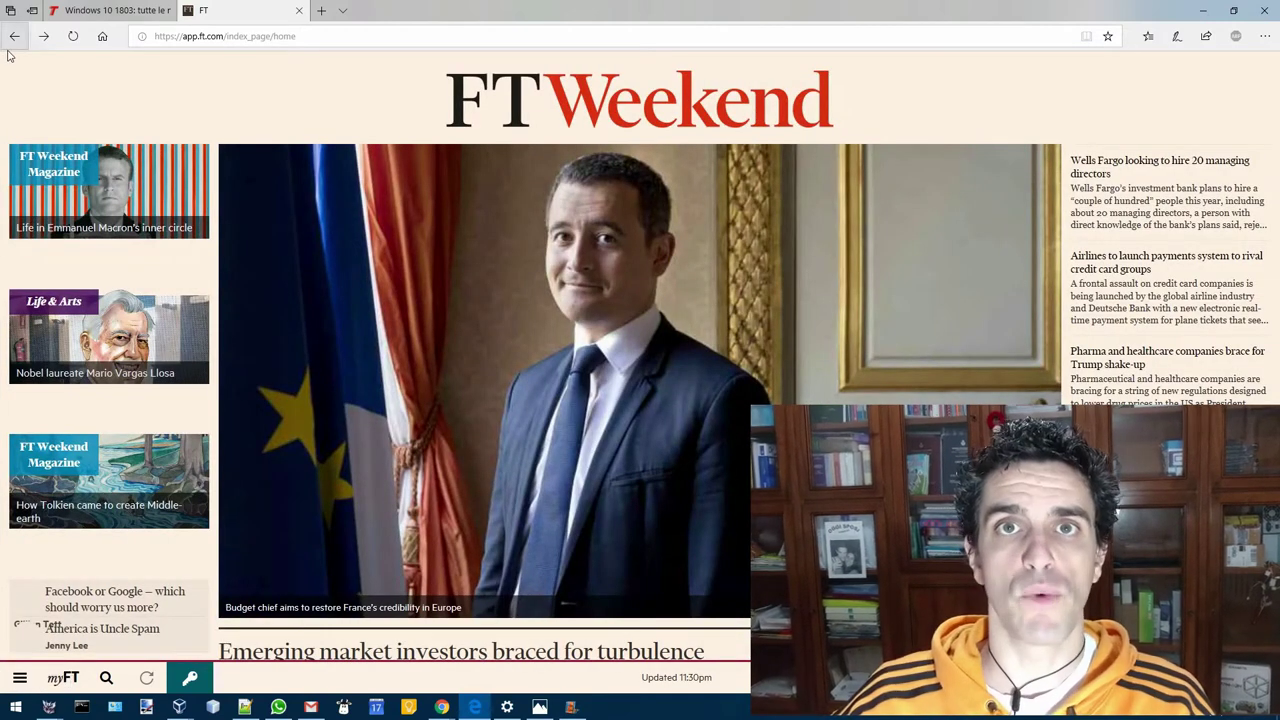
- Return to the pwa.rocks collection and open the Wiki Offline app
left_click(16, 38)
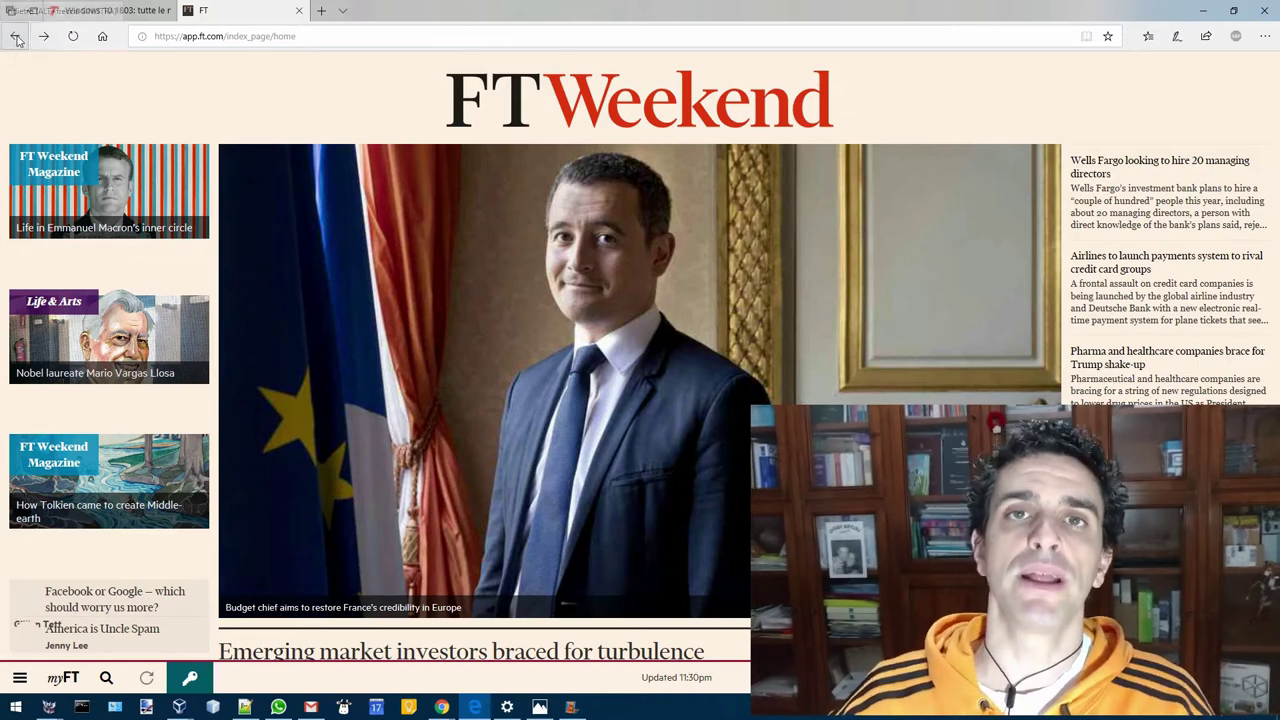
scroll(557, 329, "down", 2)
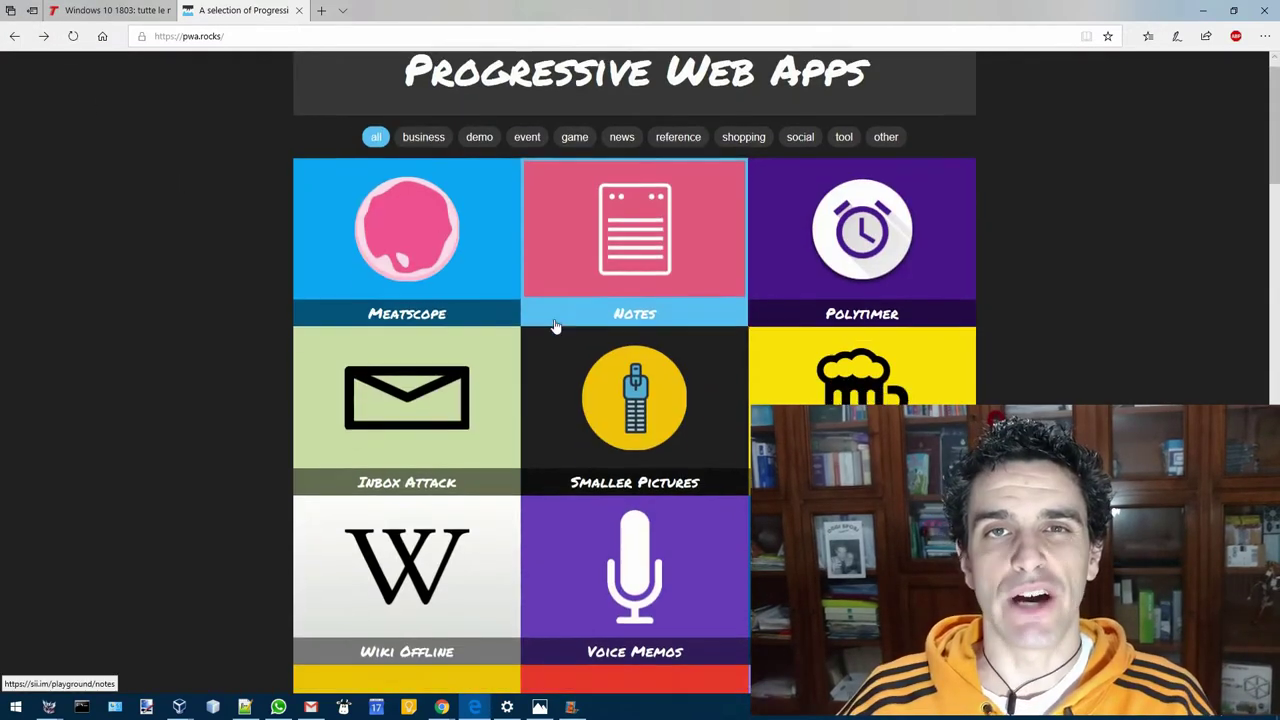
left_click(481, 445)
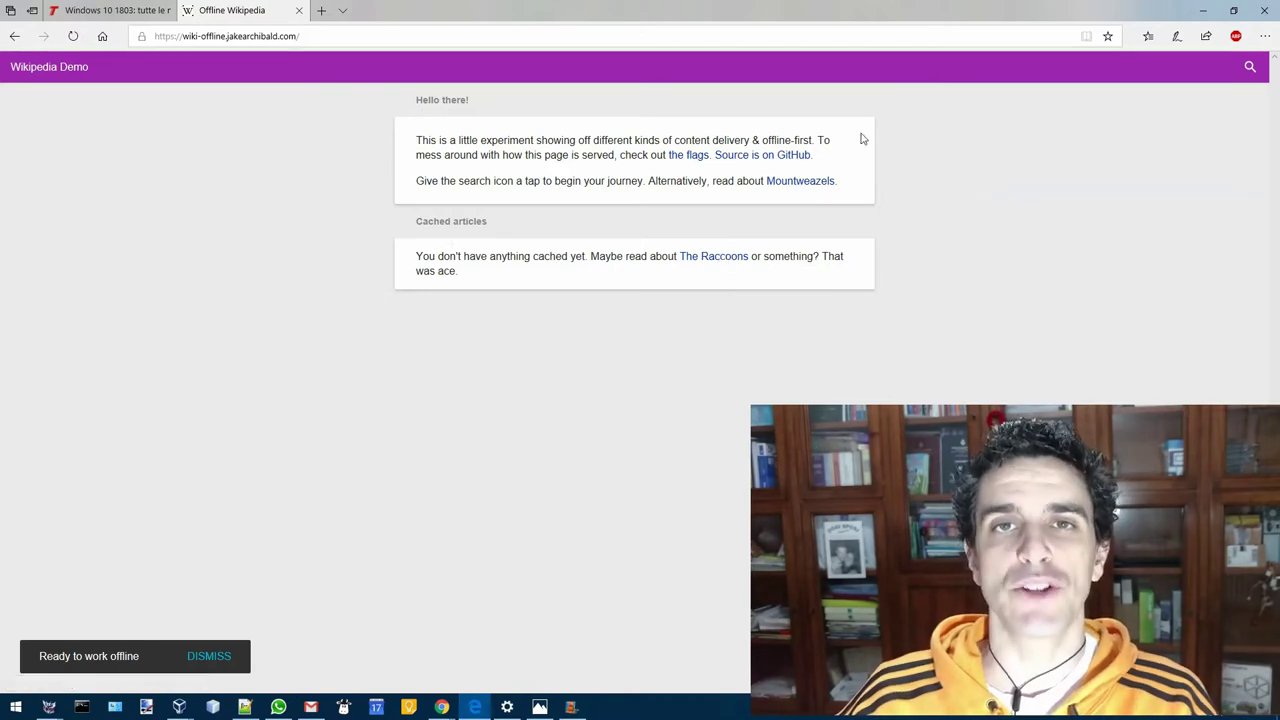
- Search Offline Wikipedia for "windows" and open the Microsoft Windows article
left_click(1249, 66)
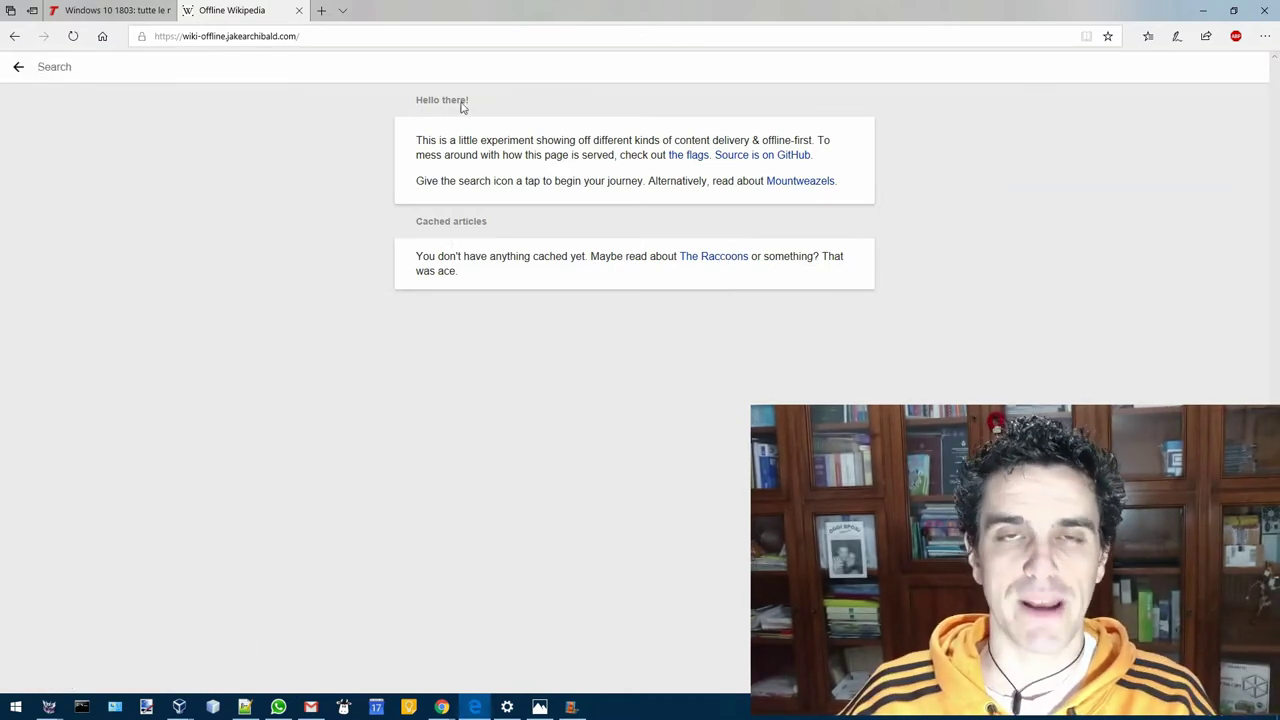
type("wind")
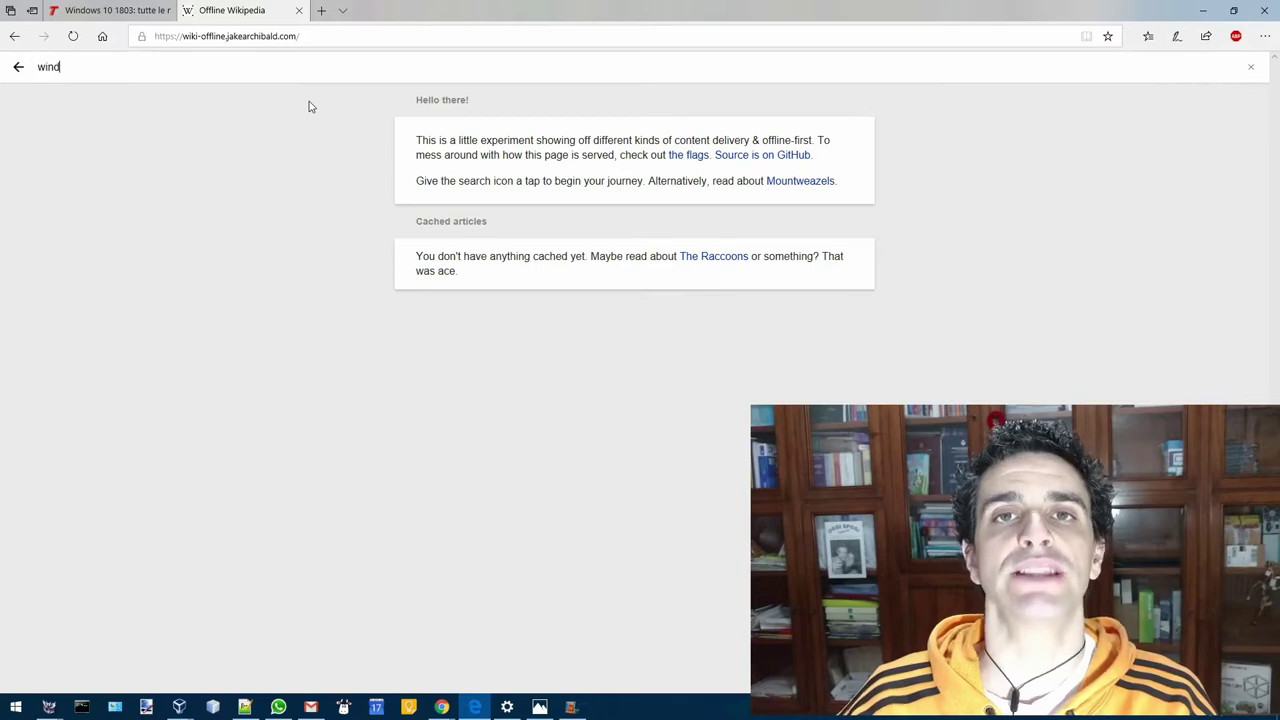
type("ows")
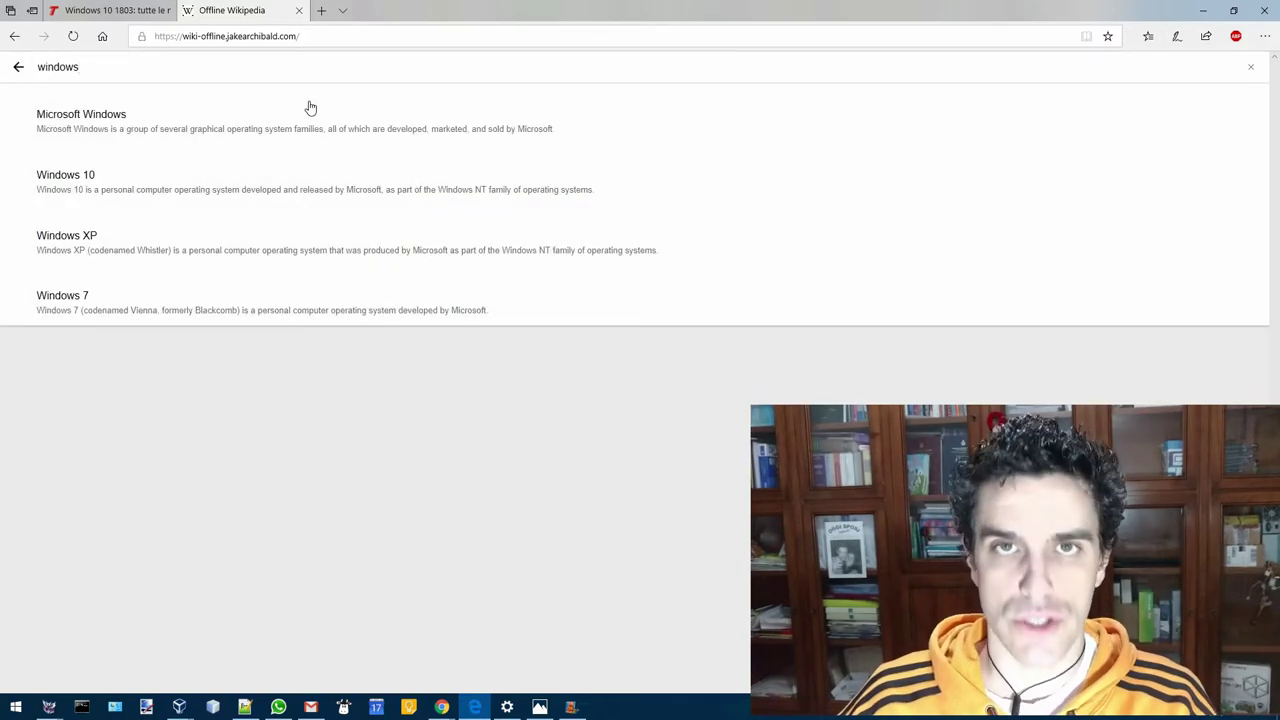
left_click(328, 135)
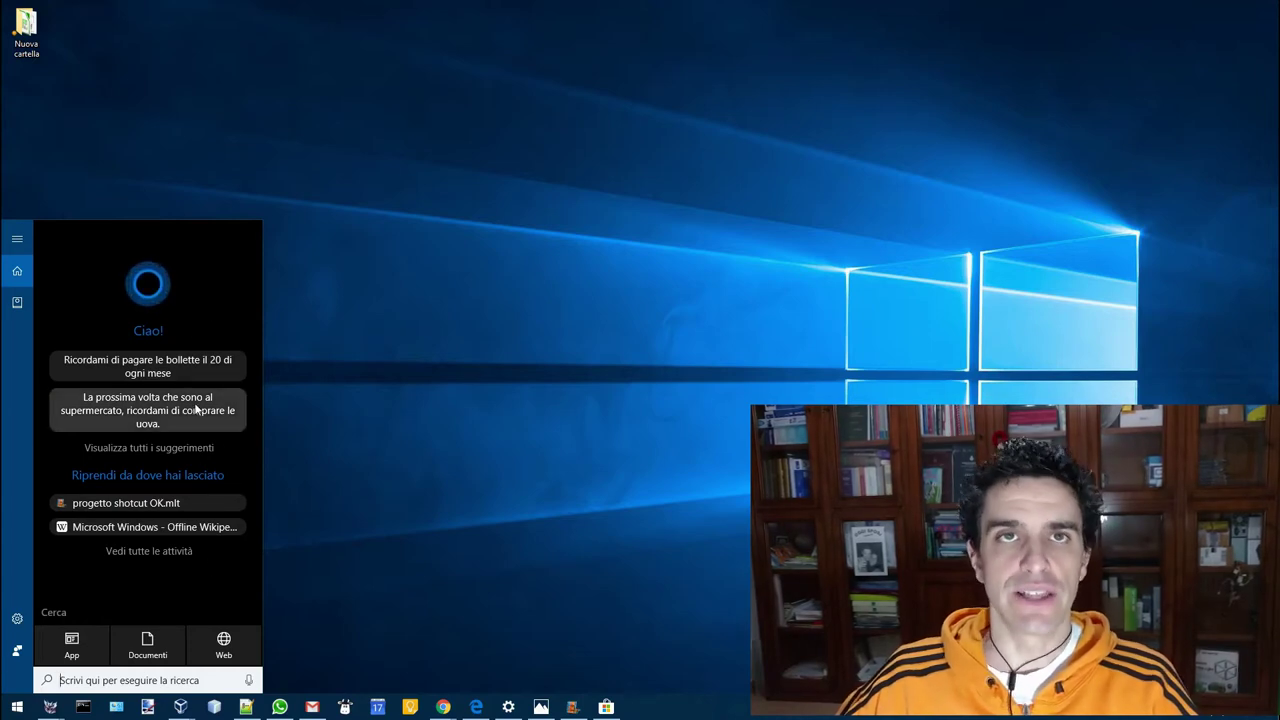
- Open Cortana's notebook and look through all the skill categories under Gestisci competenze
left_click(14, 304)
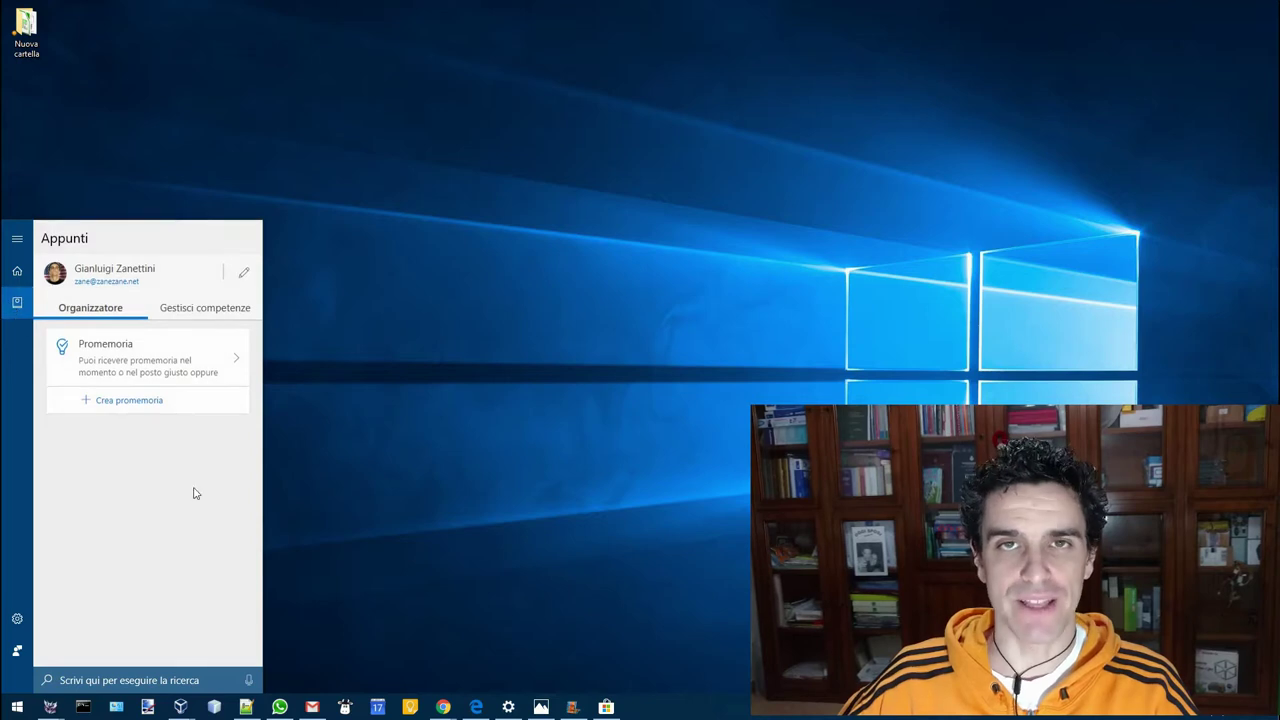
left_click(168, 320)
scroll(200, 472, "down", 2)
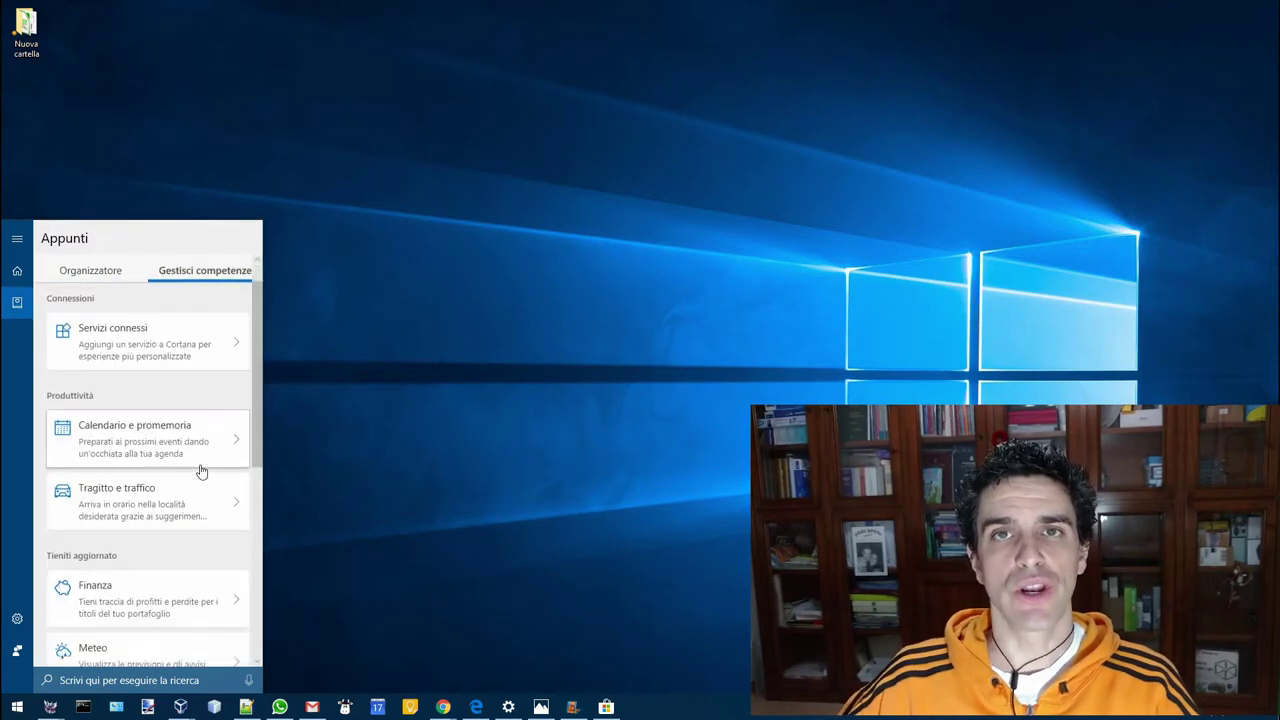
scroll(201, 471, "down", 3)
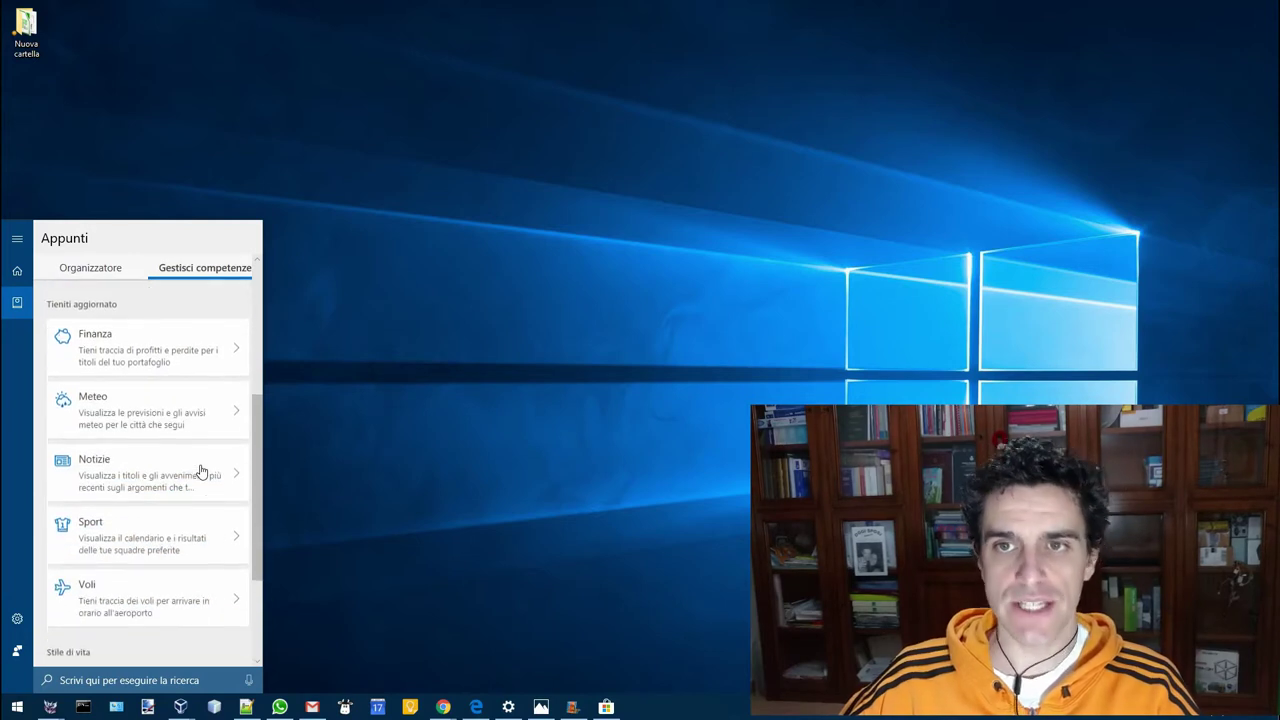
scroll(201, 471, "down", 1)
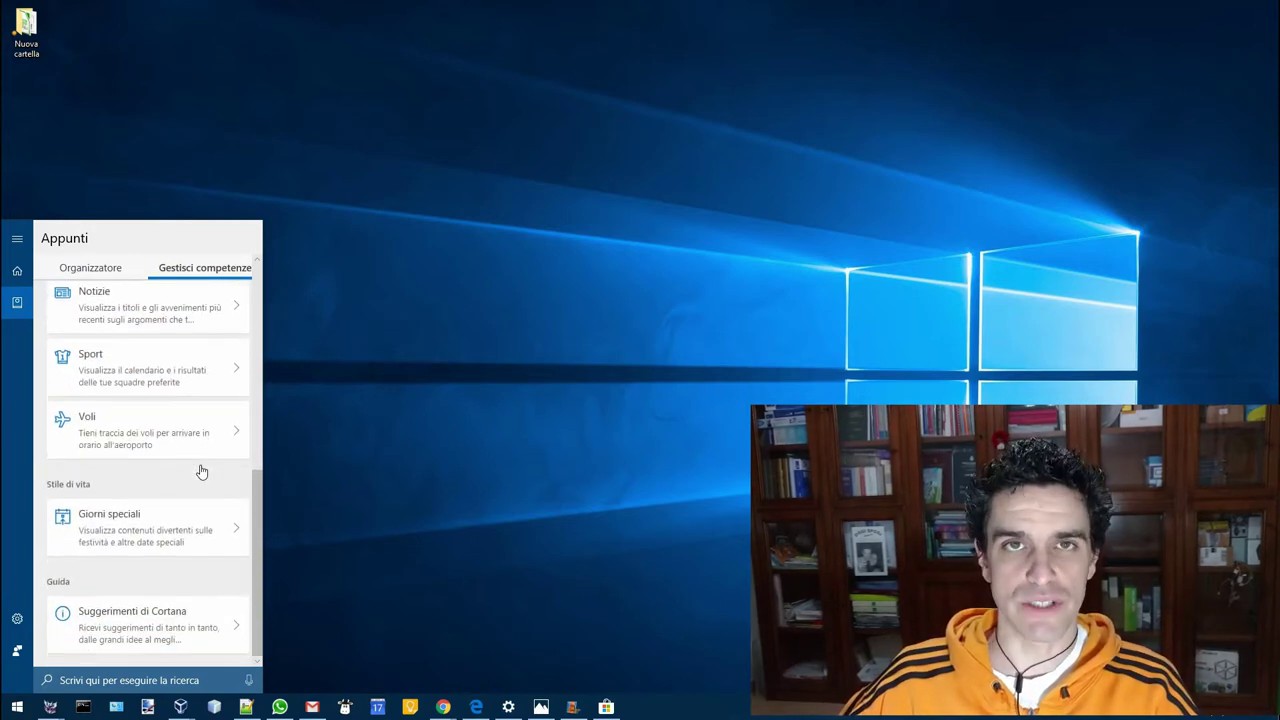
- Review the Parla con Cortana settings down to the Cortana language section, then minimize the settings window
left_click(18, 622)
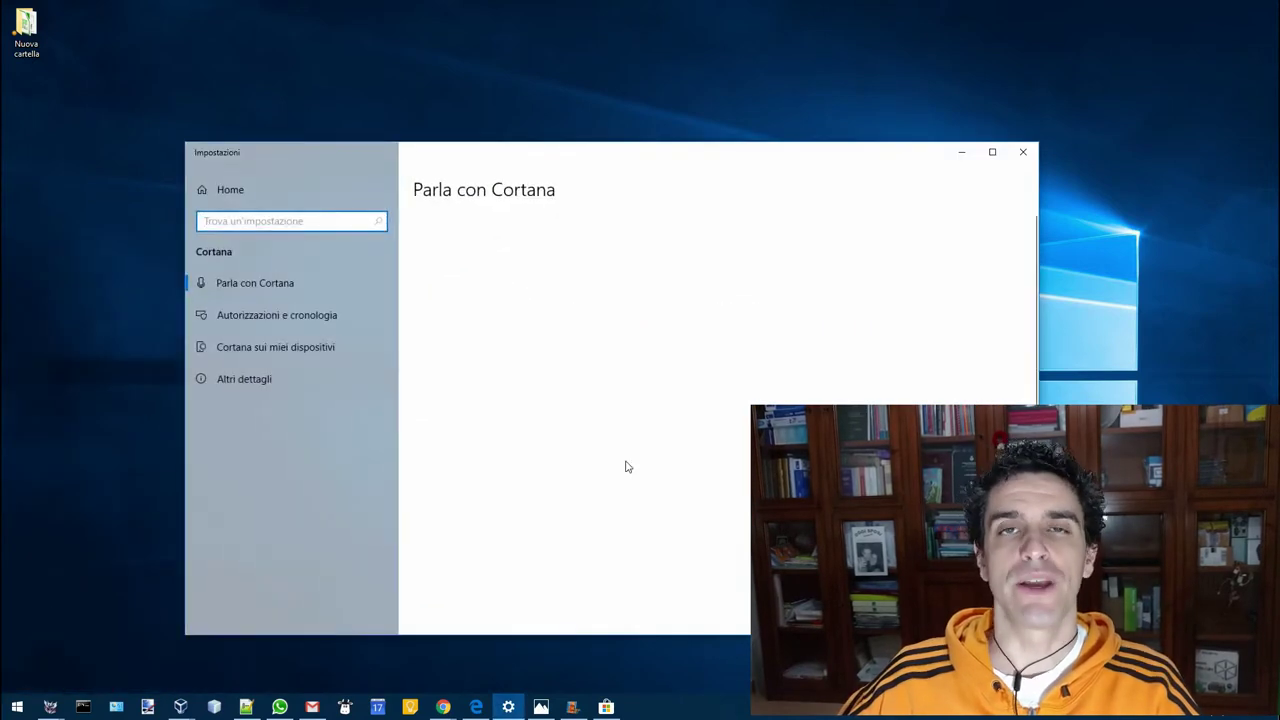
scroll(754, 382, "down", 2)
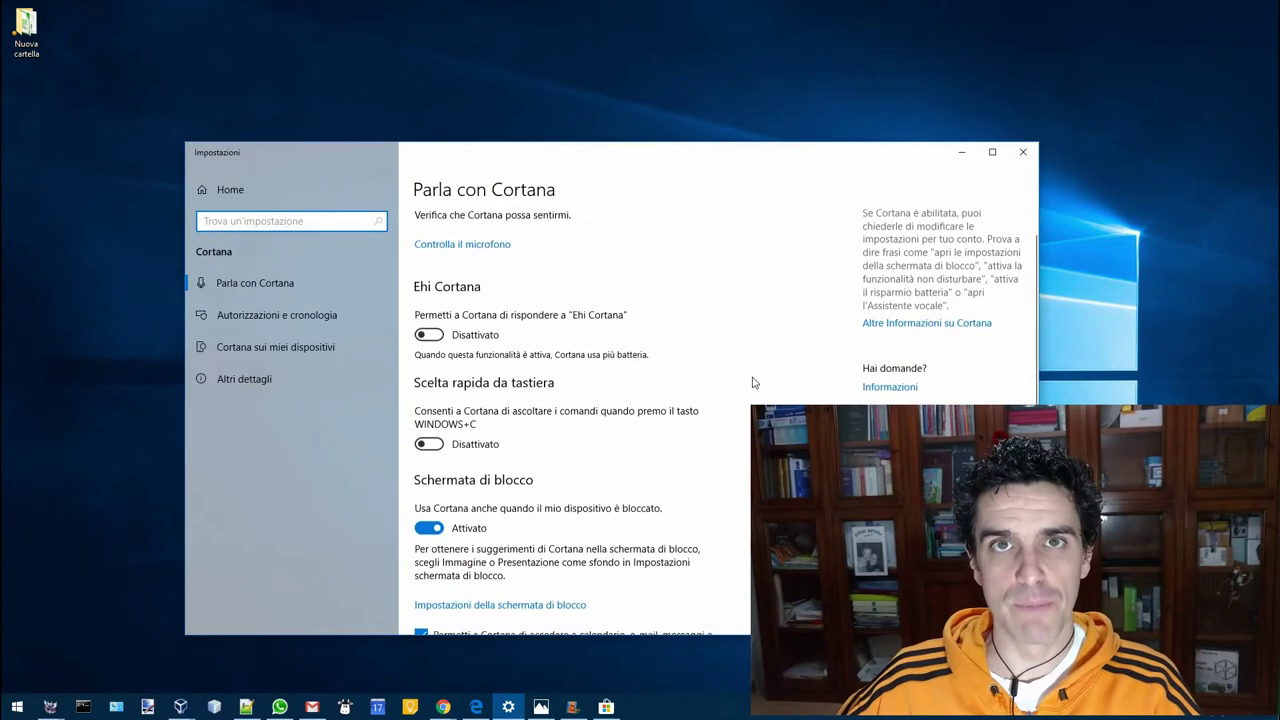
scroll(754, 382, "down", 2)
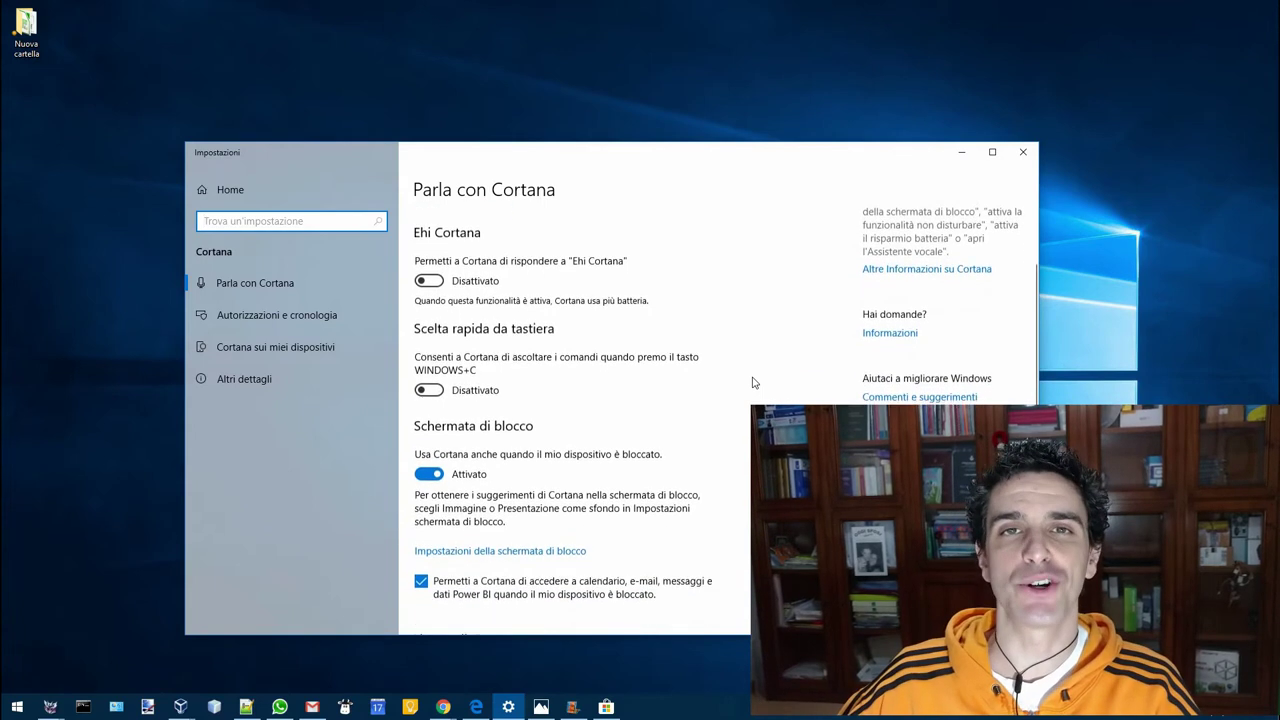
scroll(754, 382, "down", 2)
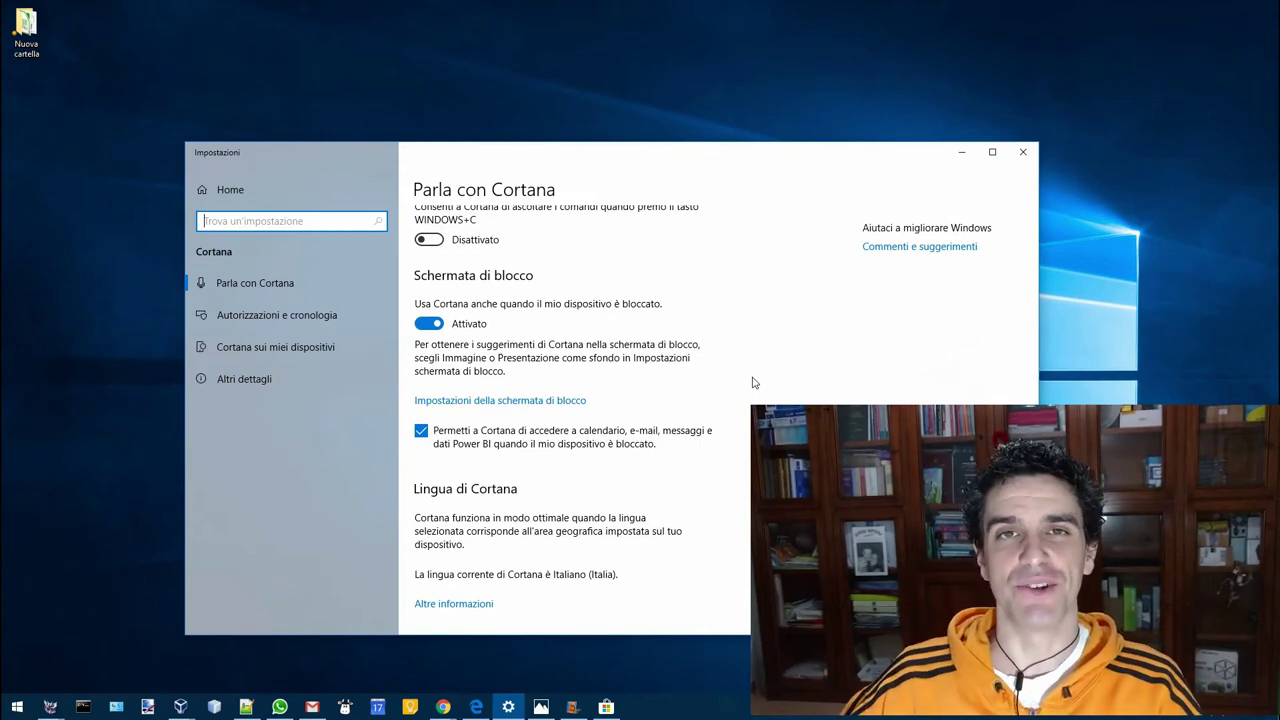
left_click(960, 153)
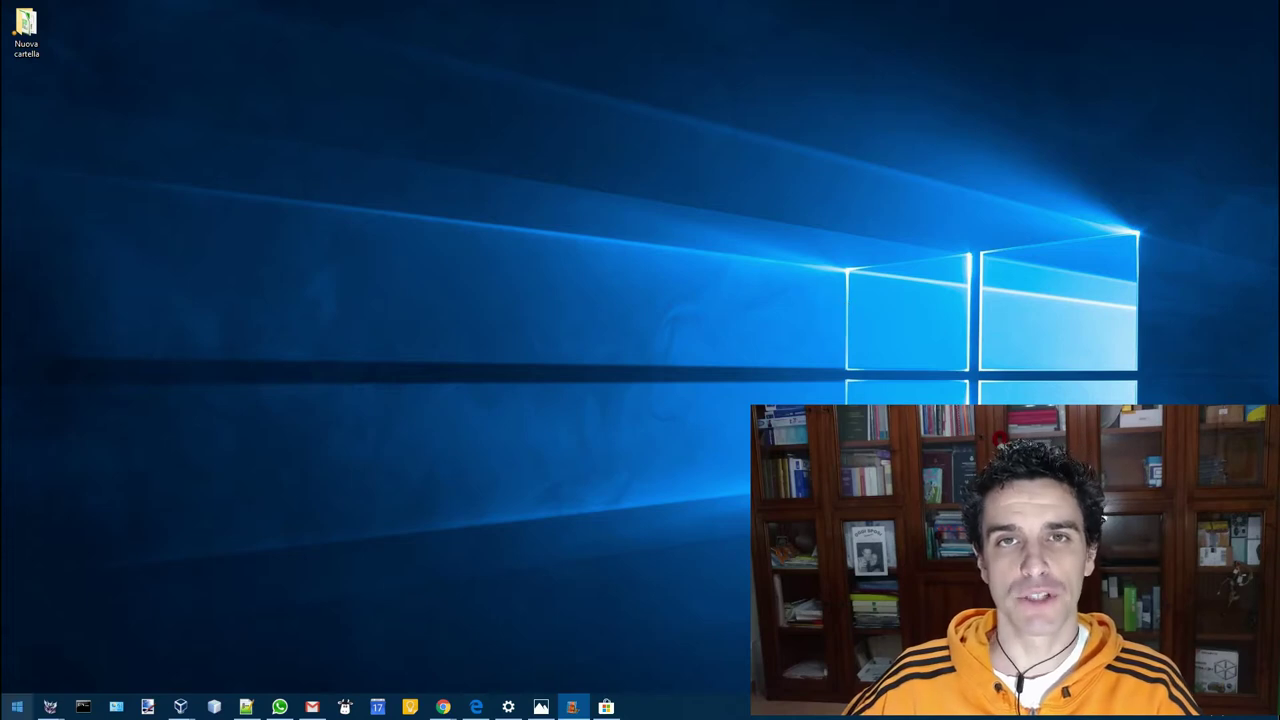
- Open Cortana's home view with its suggestions and recent activities
left_click(17, 707)
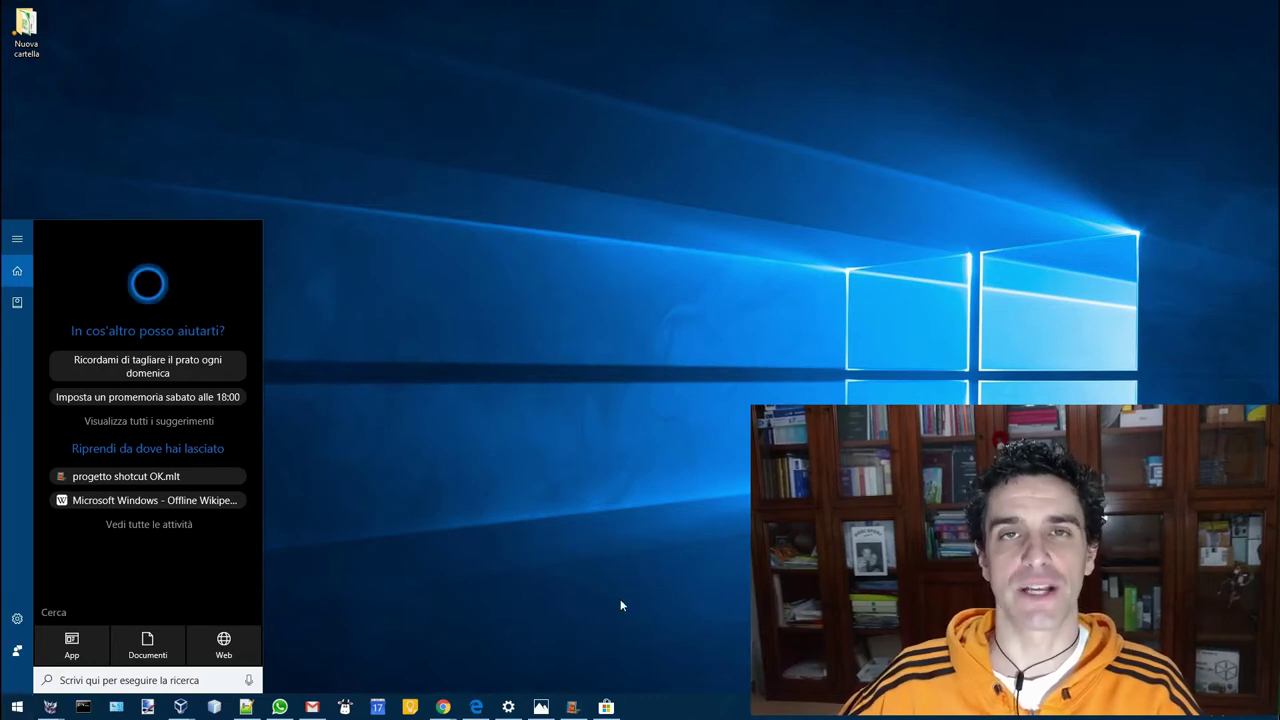
- Switch to the Microsoft Store's Spotify Music page, reposition its window on the desktop and start installing the app
left_click(606, 707)
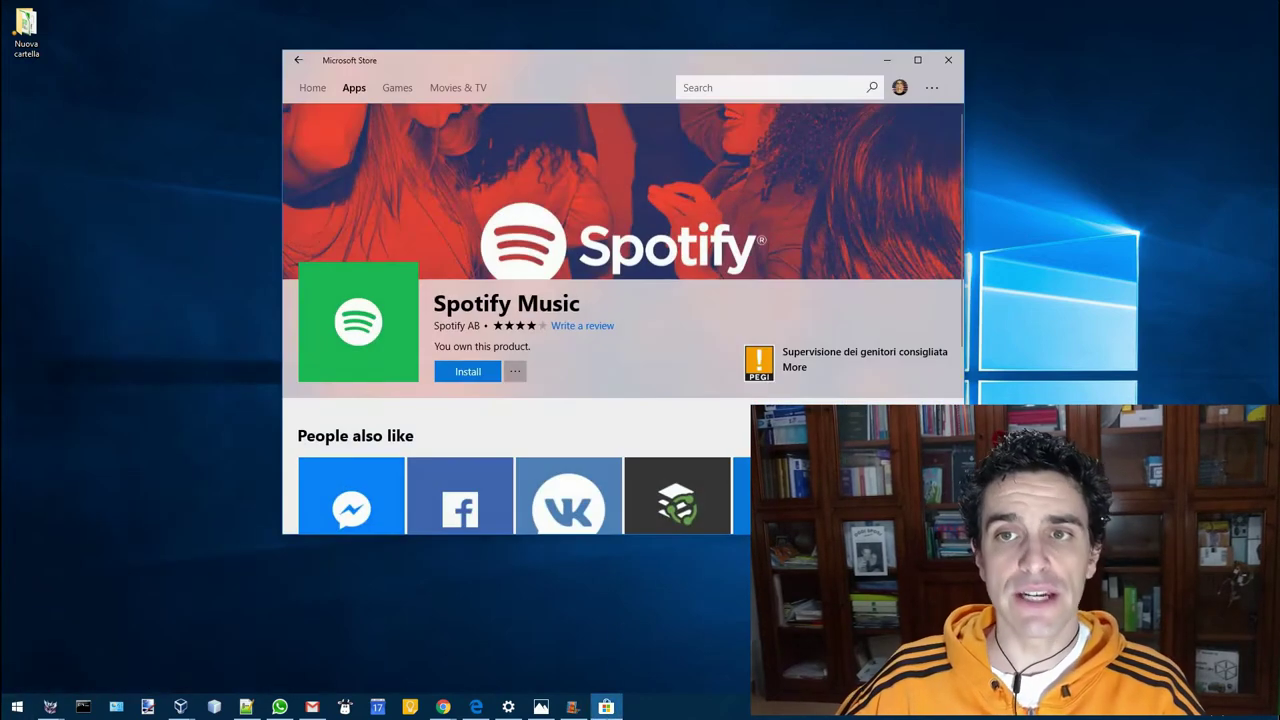
left_click_drag(595, 61, 625, 91)
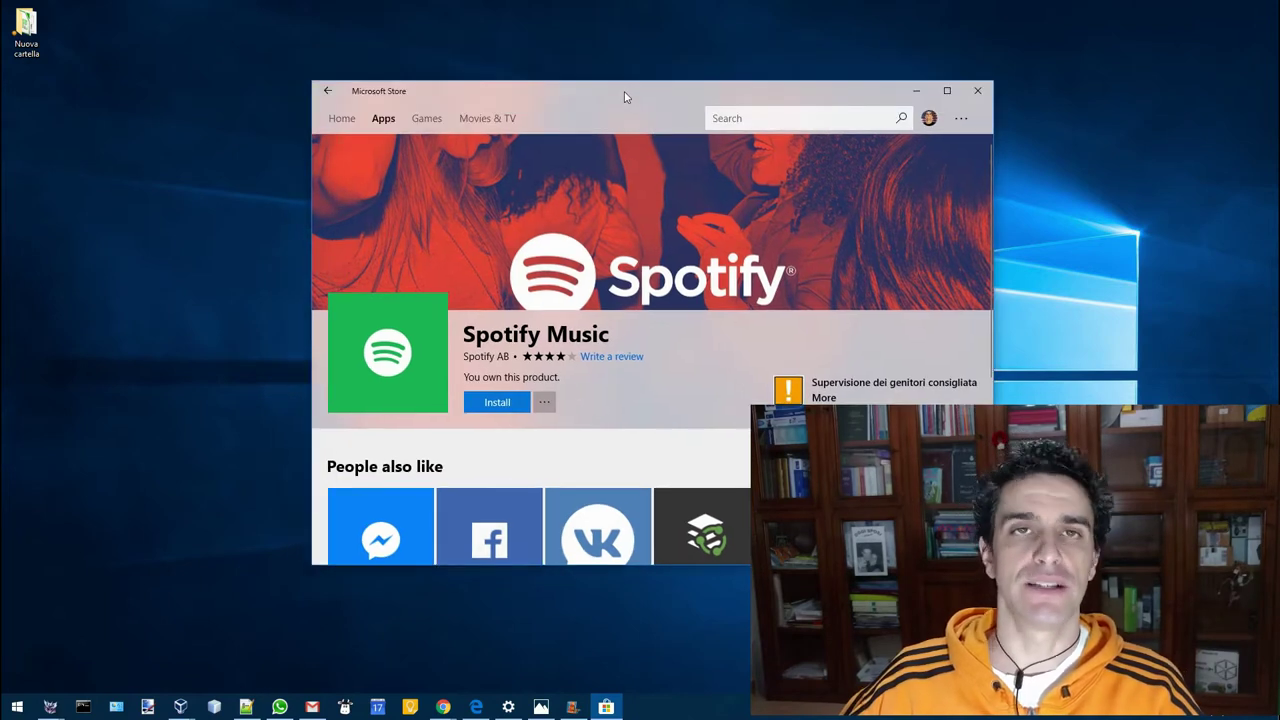
left_click(513, 407)
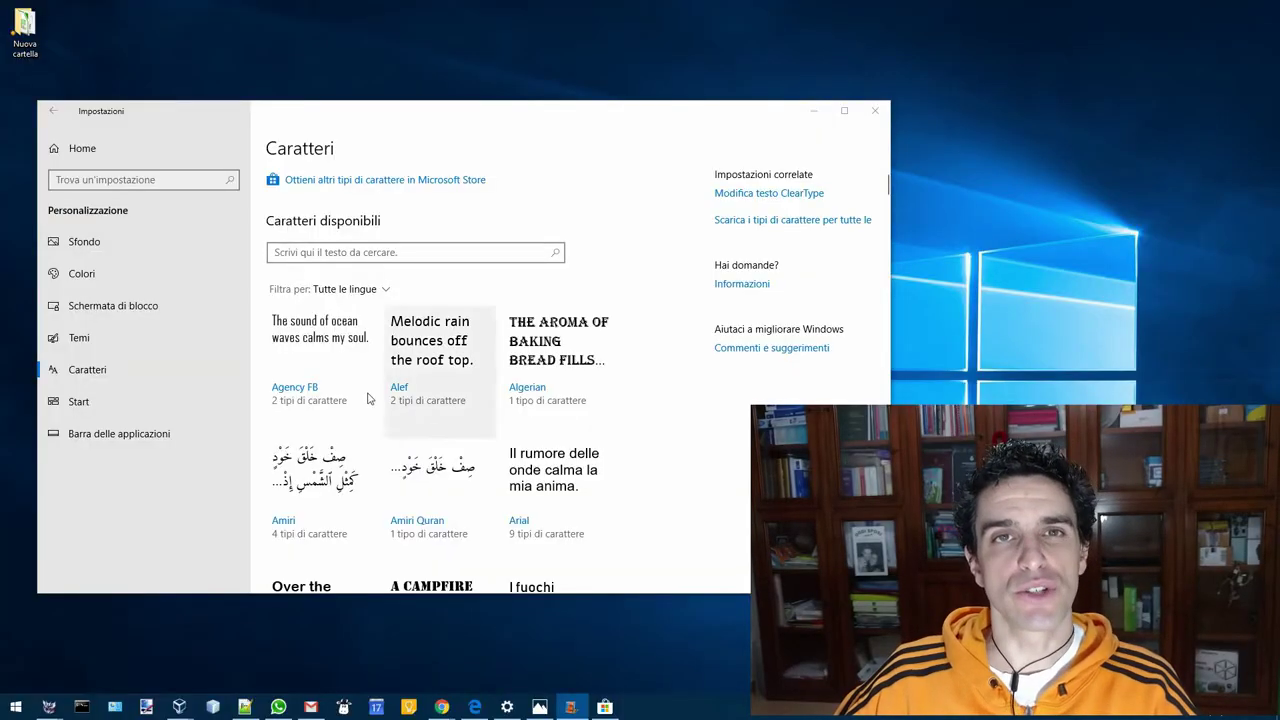
- Open the Agency FB font in the Caratteri settings and preview it with the text "TurboLab.it"
left_click(309, 362)
left_click(107, 190)
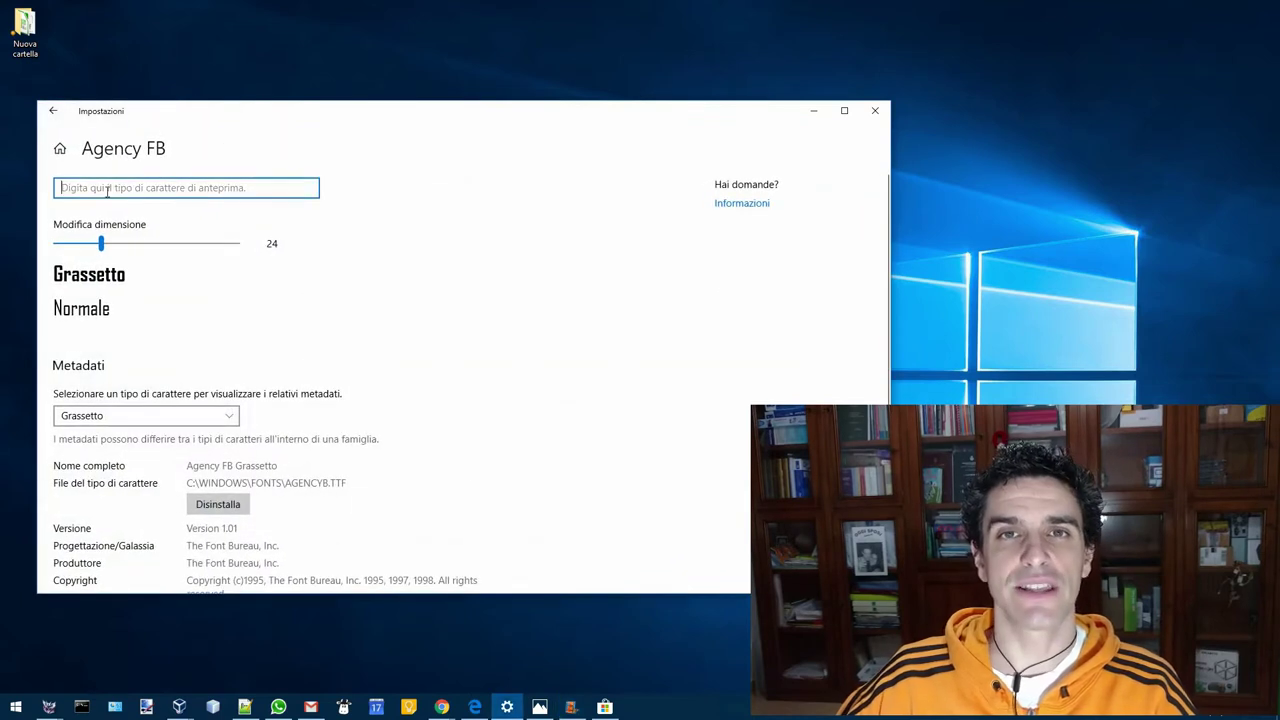
type("Turbo")
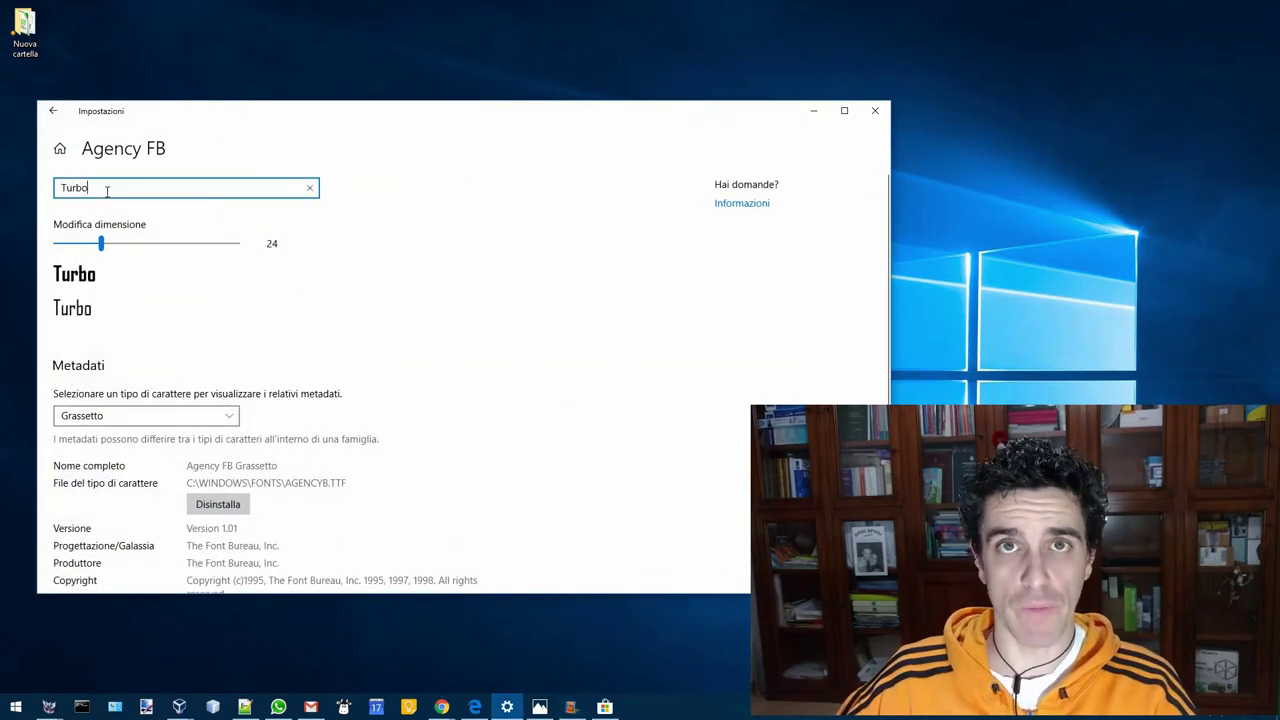
type("Lab.it")
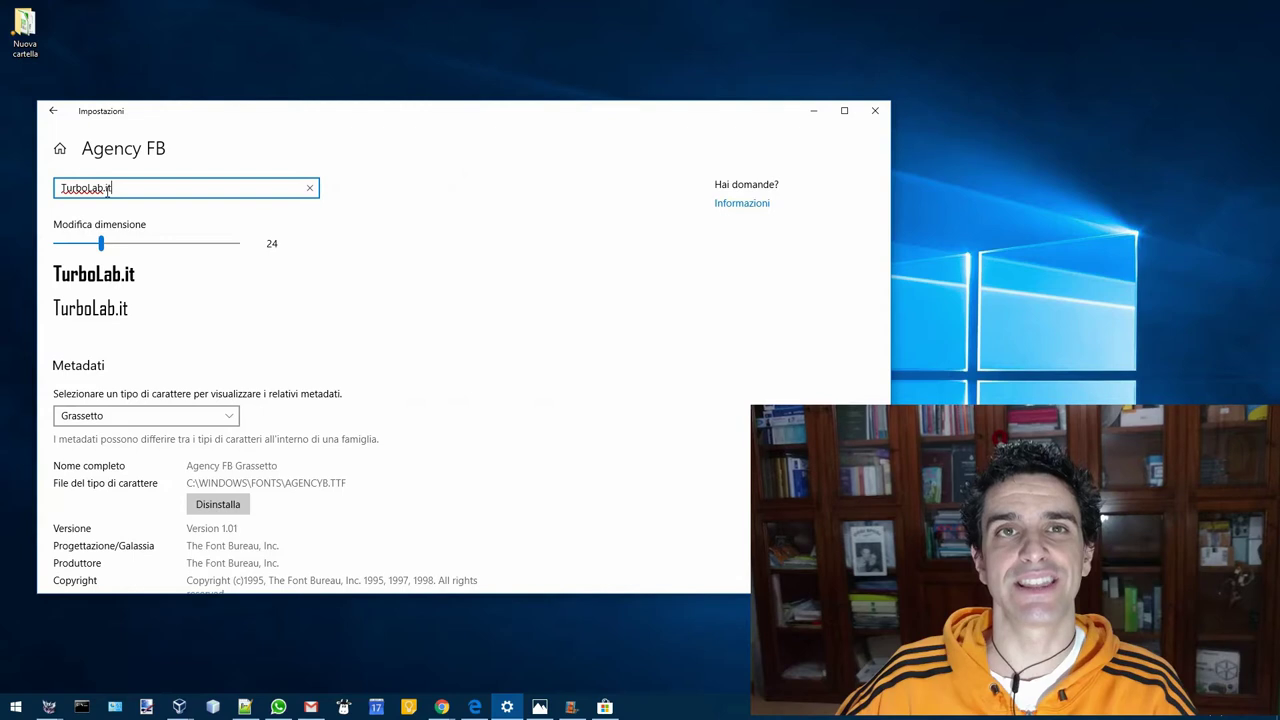
- Show the metadata for Agency FB's Normale typeface and set the preview size to 36
scroll(289, 368, "down", 1)
left_click(214, 396)
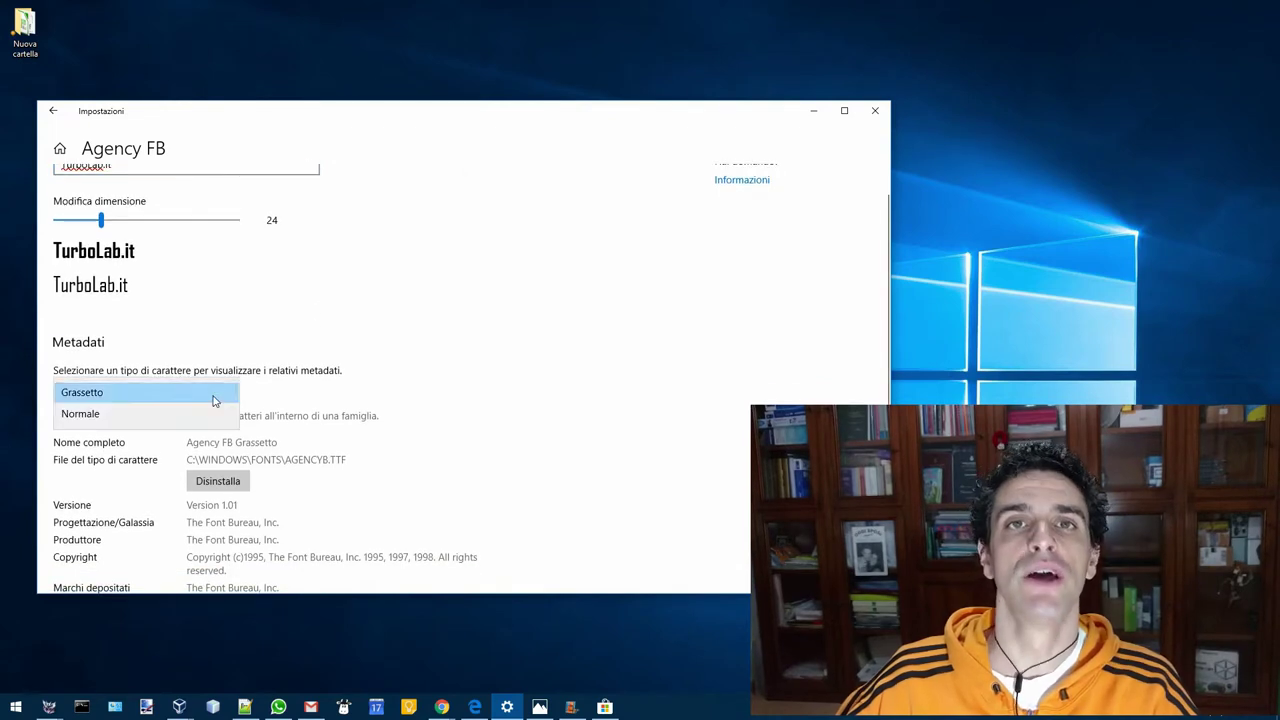
left_click(140, 418)
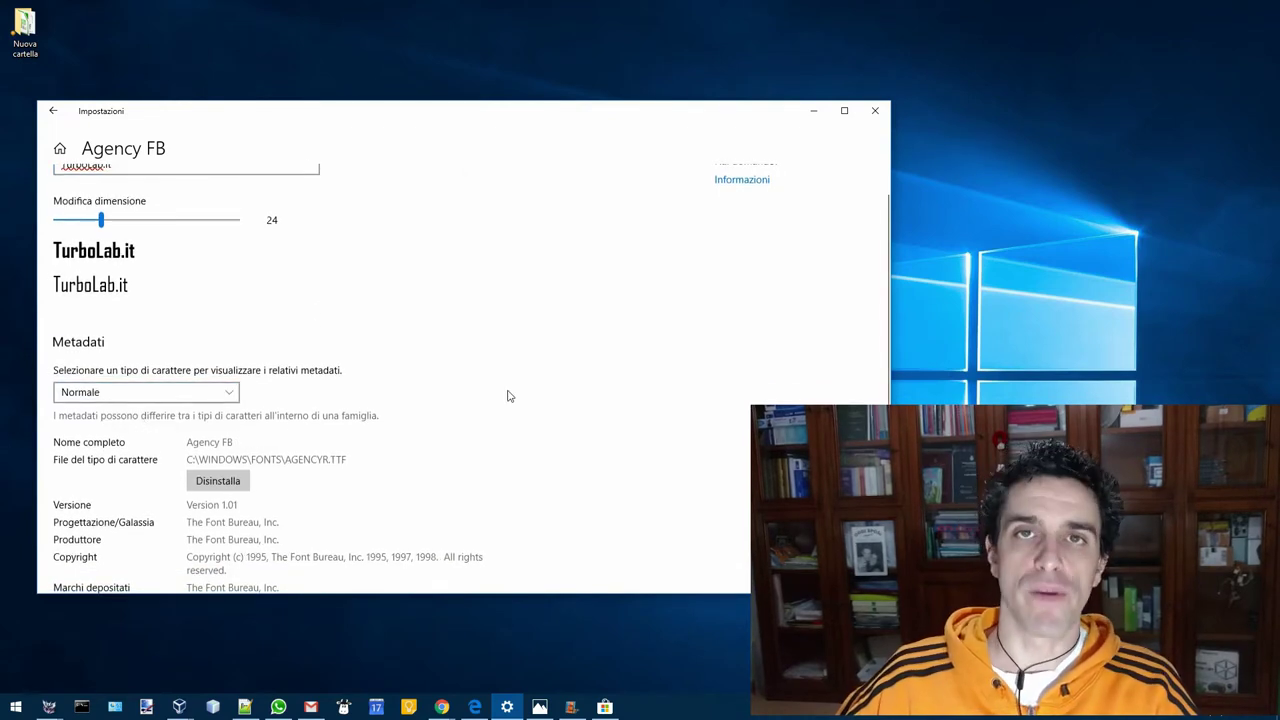
scroll(506, 391, "down", 1)
scroll(506, 391, "up", 2)
left_click_drag(102, 243, 135, 250)
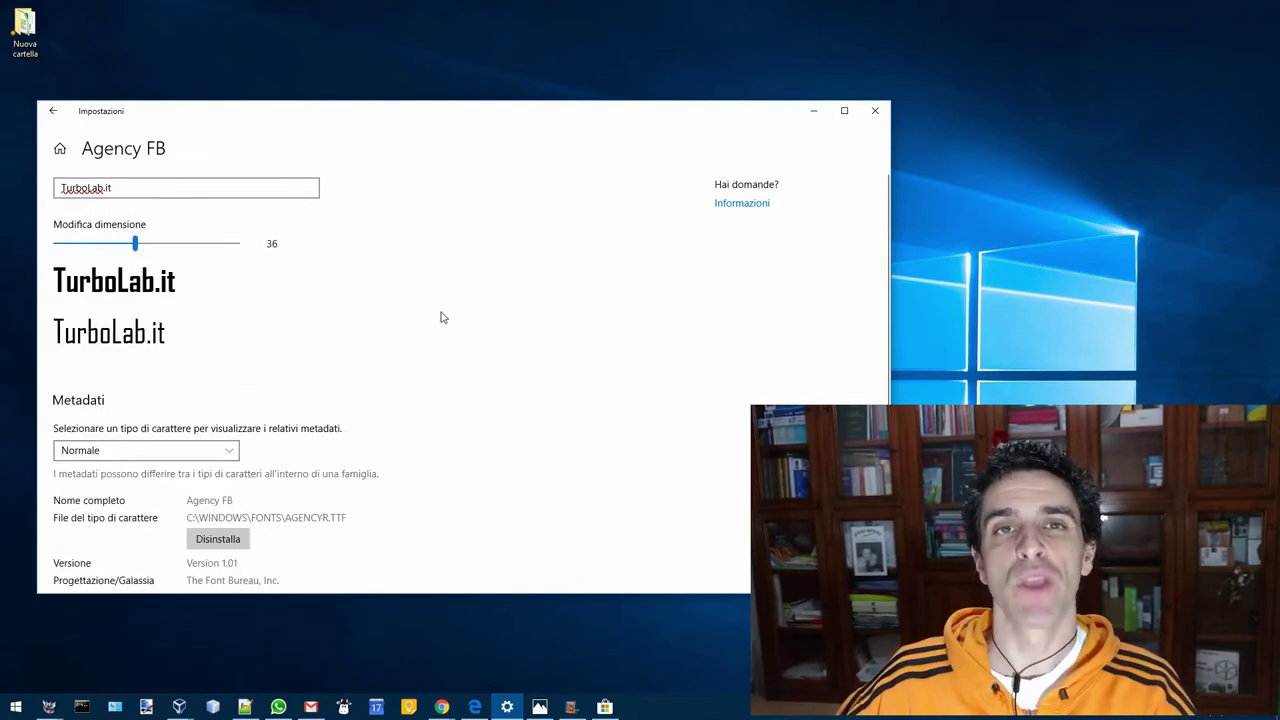
- Go back to the available fonts, open Bauhaus 93 and enlarge its preview size
left_click(53, 111)
scroll(522, 314, "down", 3)
scroll(522, 314, "down", 2)
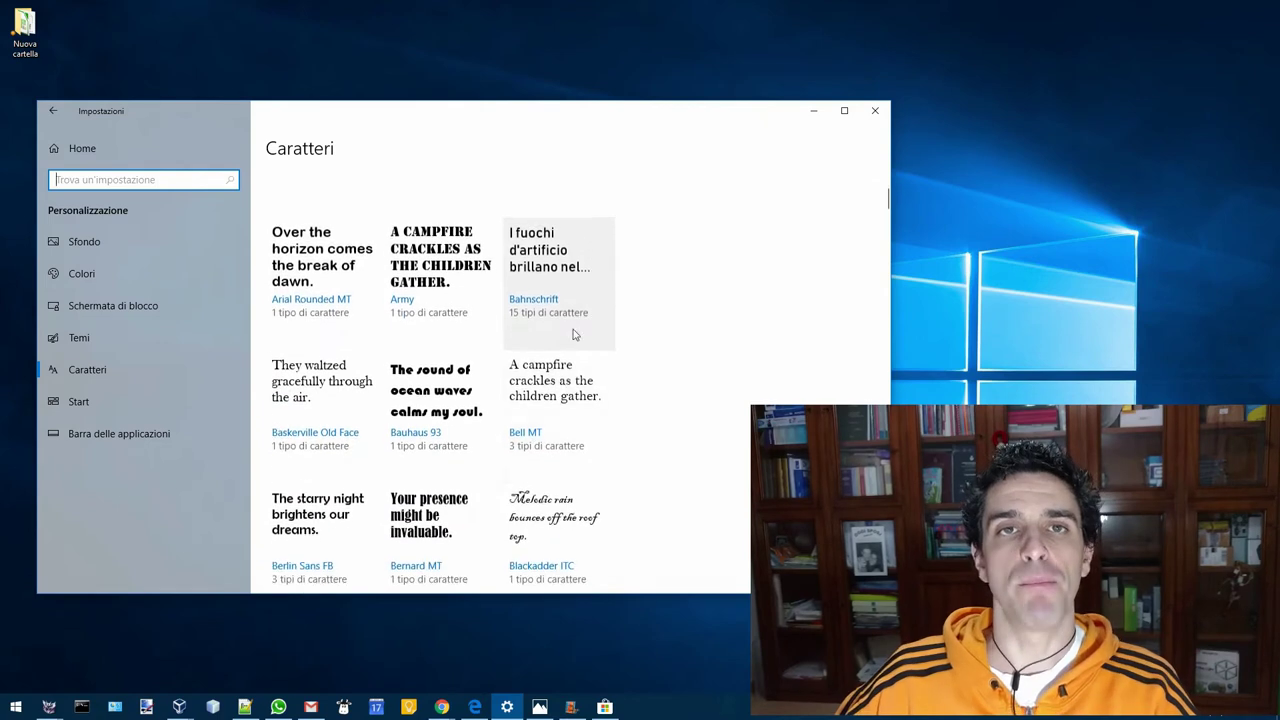
left_click(426, 366)
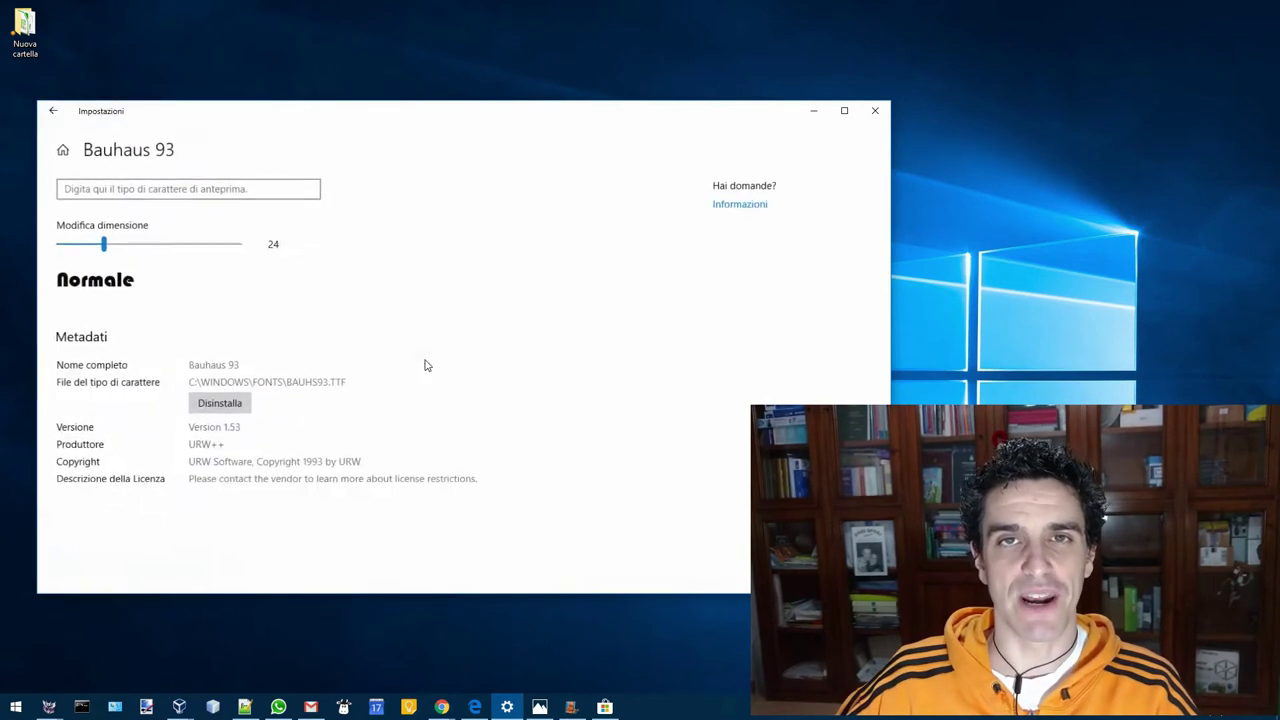
left_click_drag(123, 247, 157, 251)
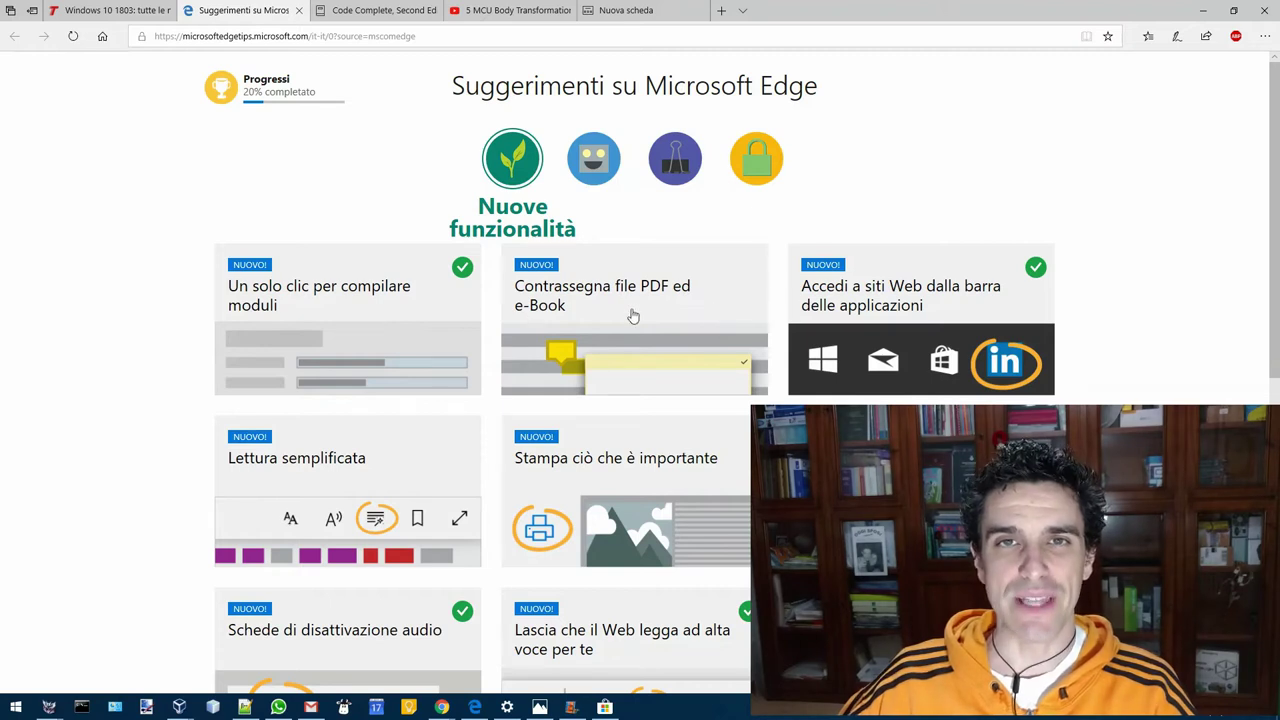
- Switch from the Edge tips to the Code Complete e-book, page ahead to the Acknowledgments and select part of the reviewers' paragraph
scroll(380, 400, "down", 2)
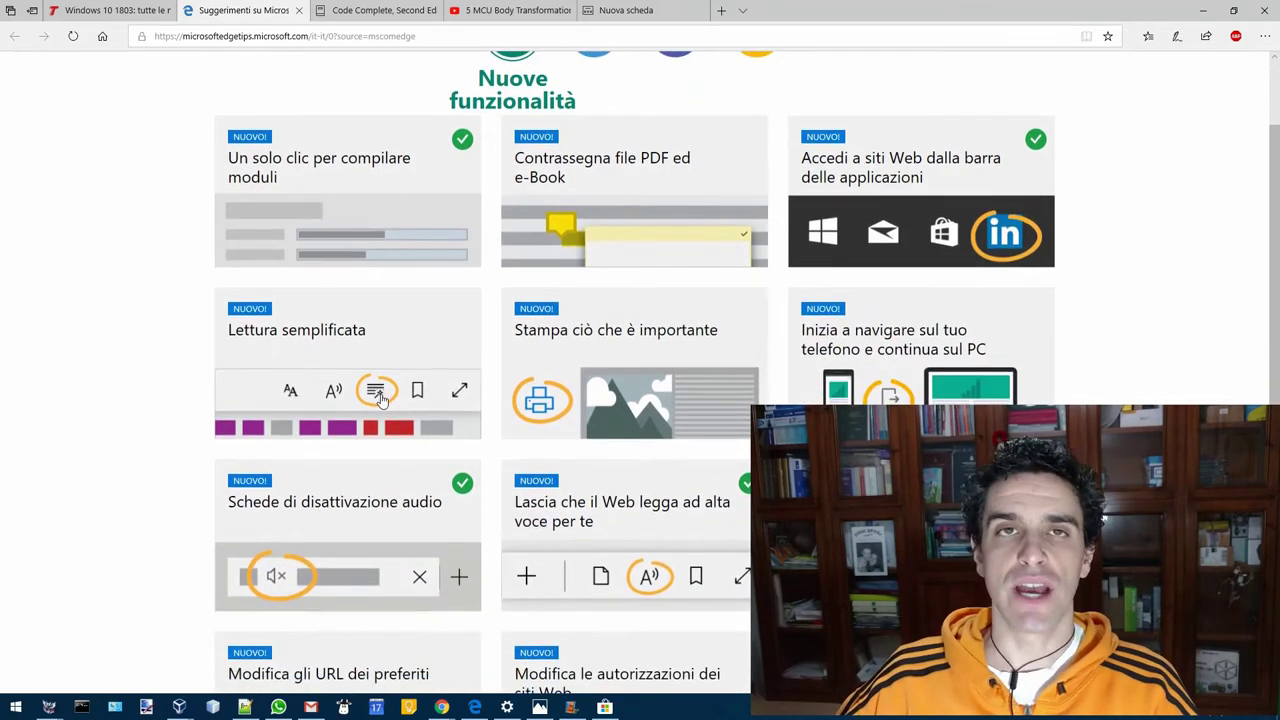
scroll(380, 398, "down", 3)
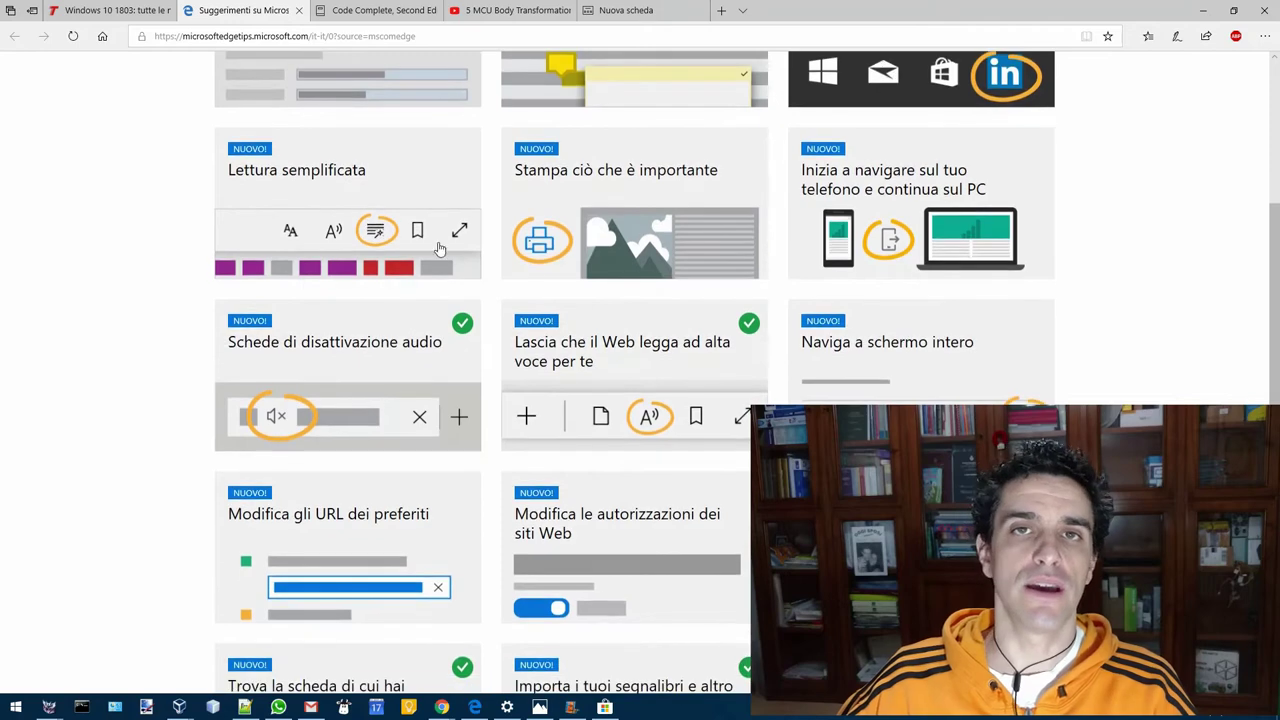
left_click(380, 10)
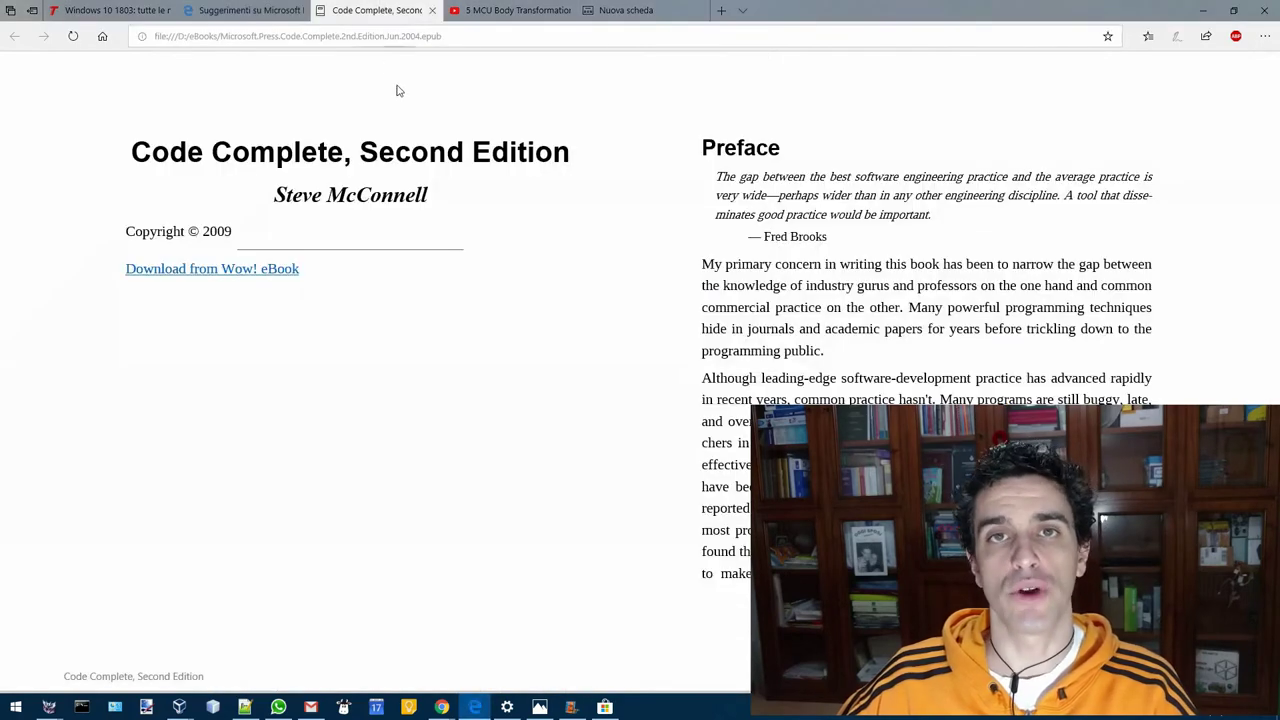
scroll(687, 263, "down", 3)
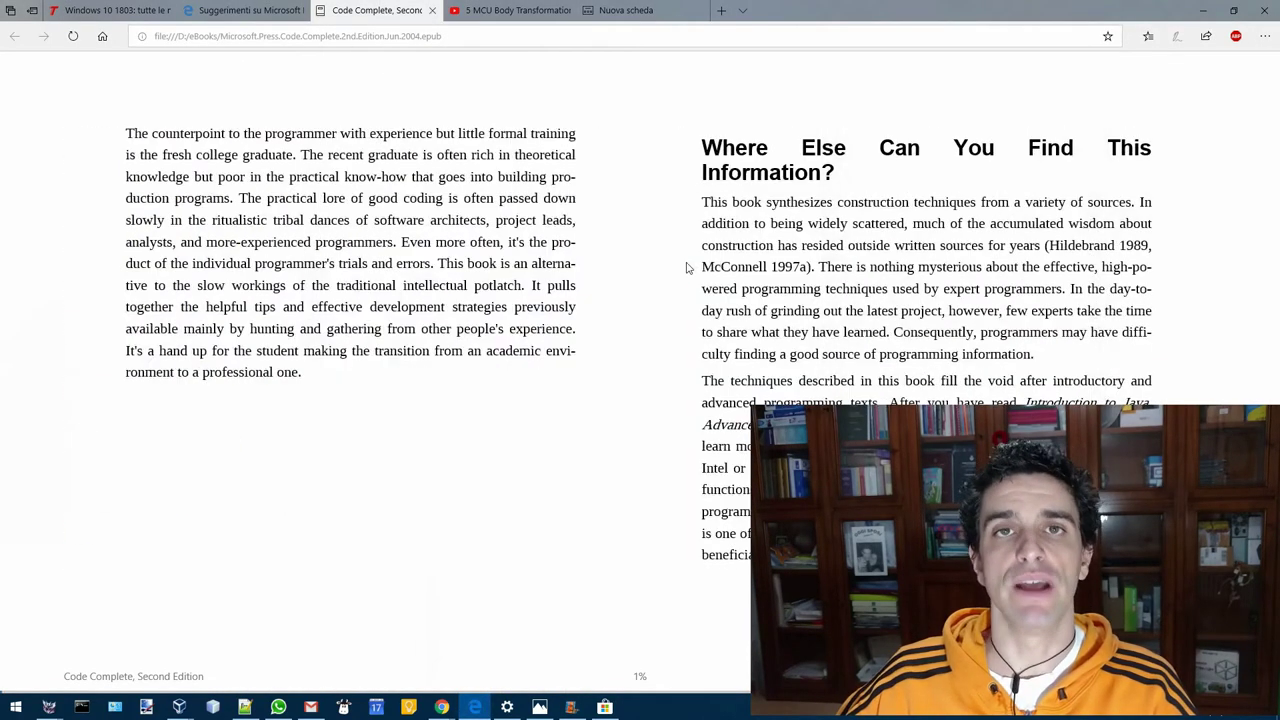
scroll(687, 267, "down", 2)
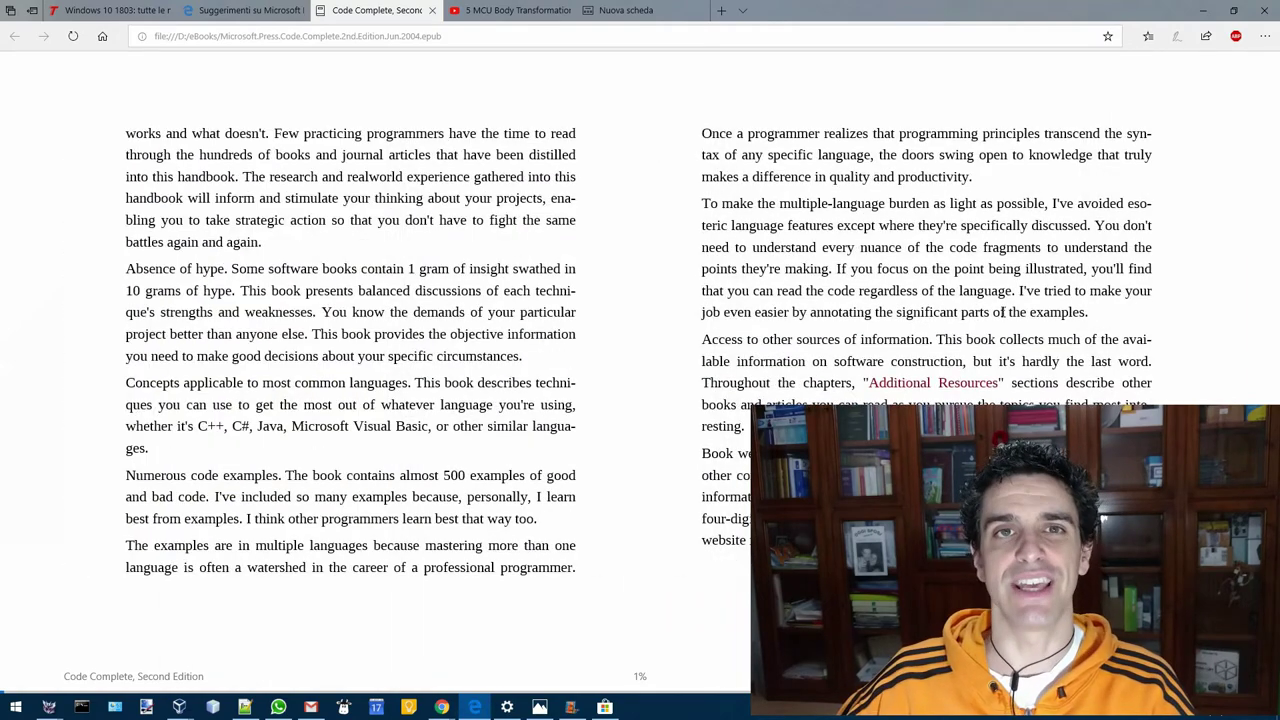
scroll(991, 313, "down", 4)
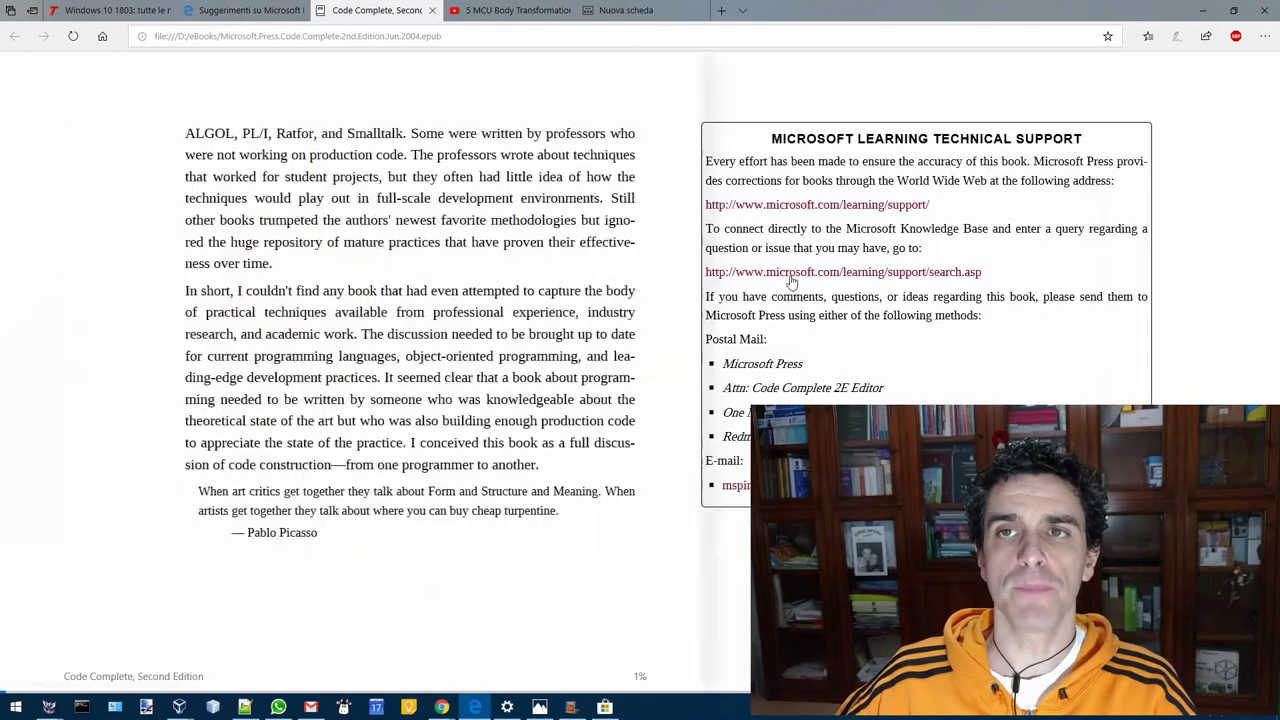
left_click_drag(785, 292, 907, 400)
left_click_drag(331, 268, 405, 421)
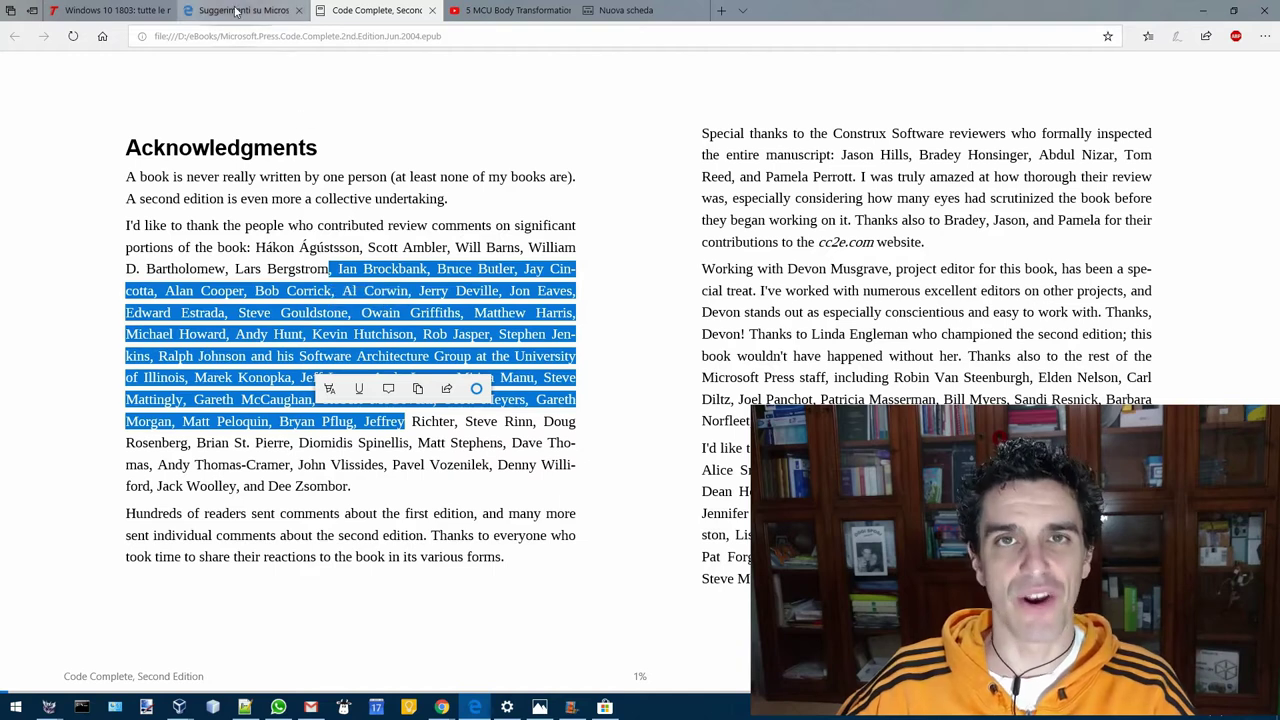
- Return to the Microsoft Edge tips page and look through all the Nuove funzionalità cards
left_click(265, 20)
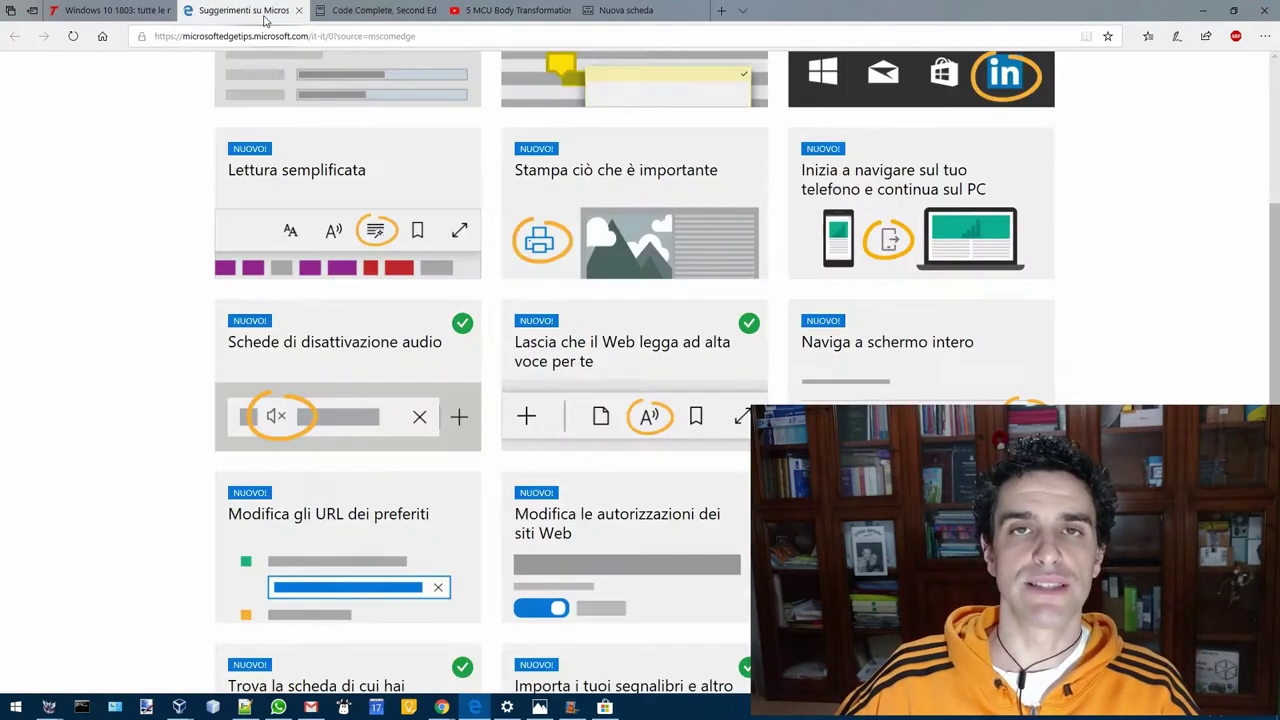
scroll(585, 360, "down", 1)
scroll(585, 360, "down", 1)
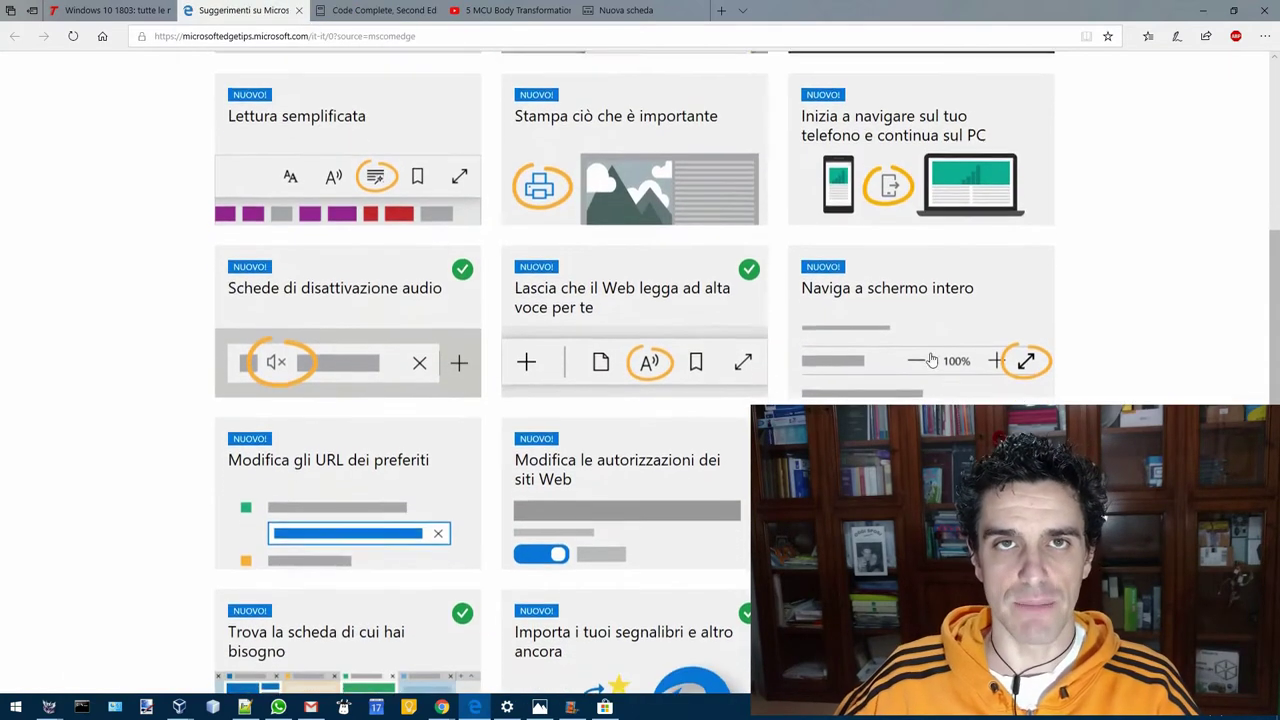
scroll(1133, 349, "down", 2)
scroll(1133, 349, "down", 3)
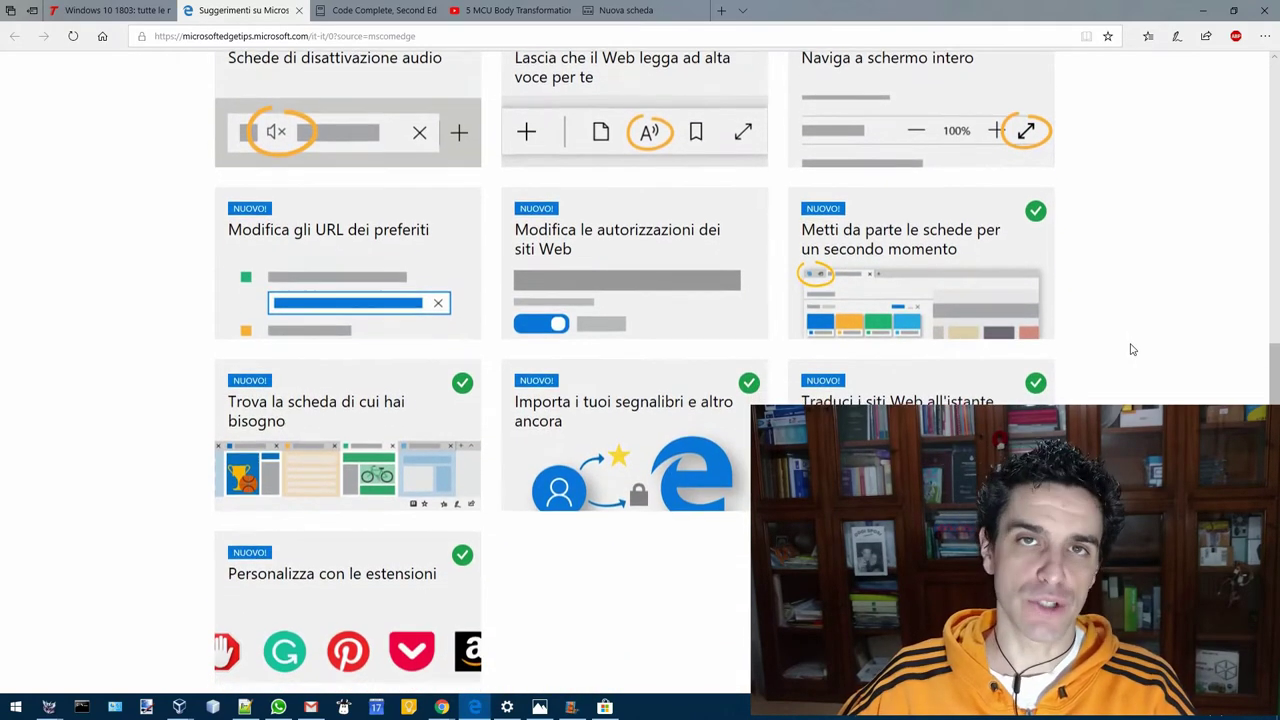
scroll(1133, 349, "down", 1)
scroll(1133, 349, "up", 6)
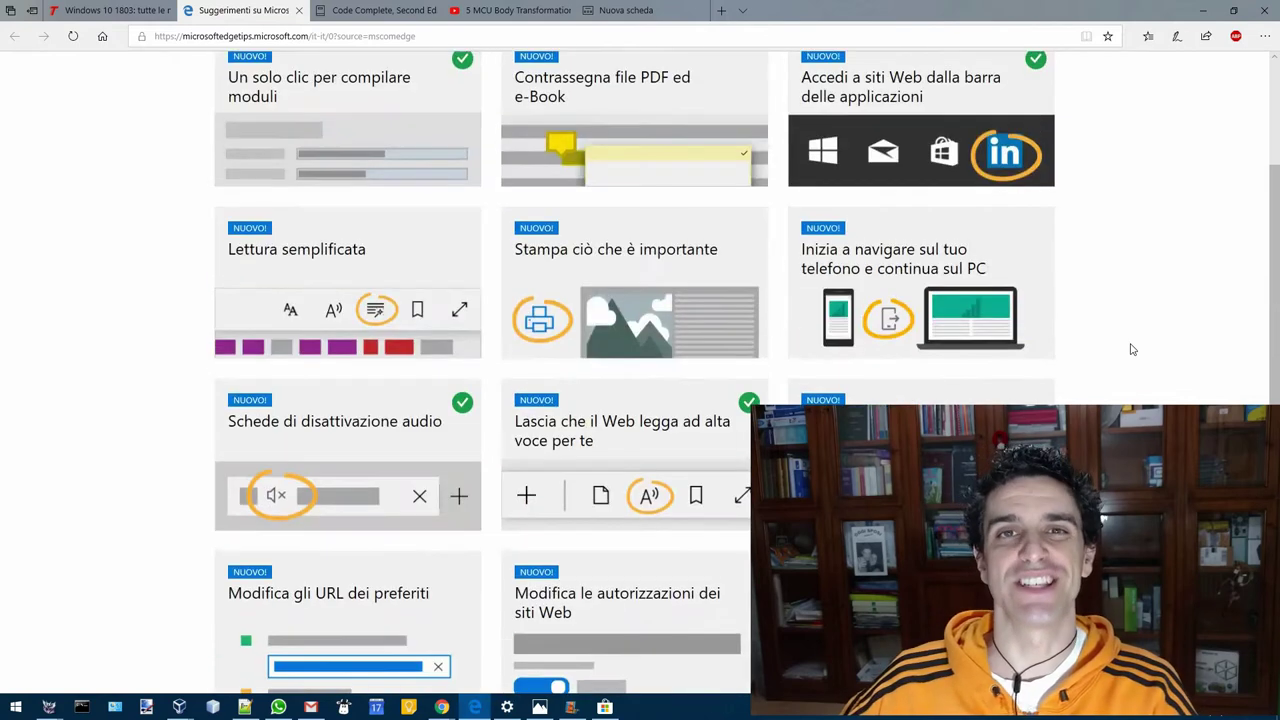
scroll(1133, 349, "up", 3)
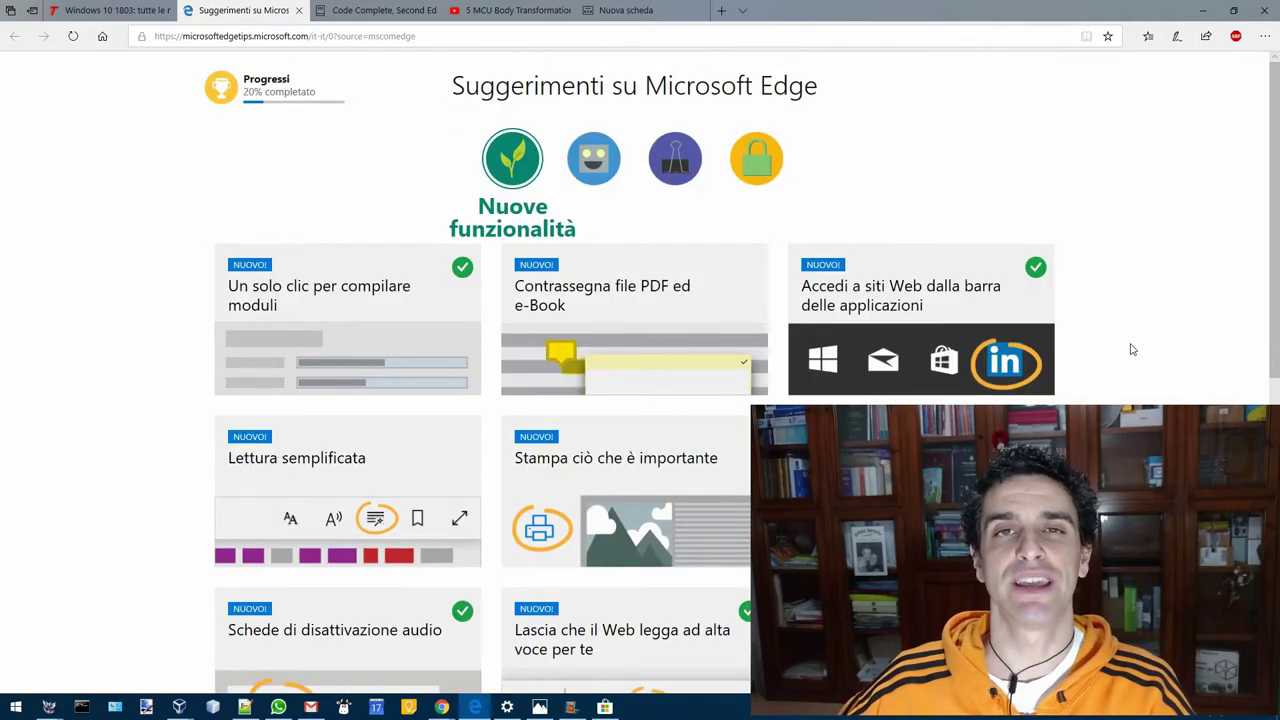
- View the Sempre produttivo, Sempre organizzato and Rimani al sicuro tip categories, then return to Nuove funzionalità
left_click(595, 160)
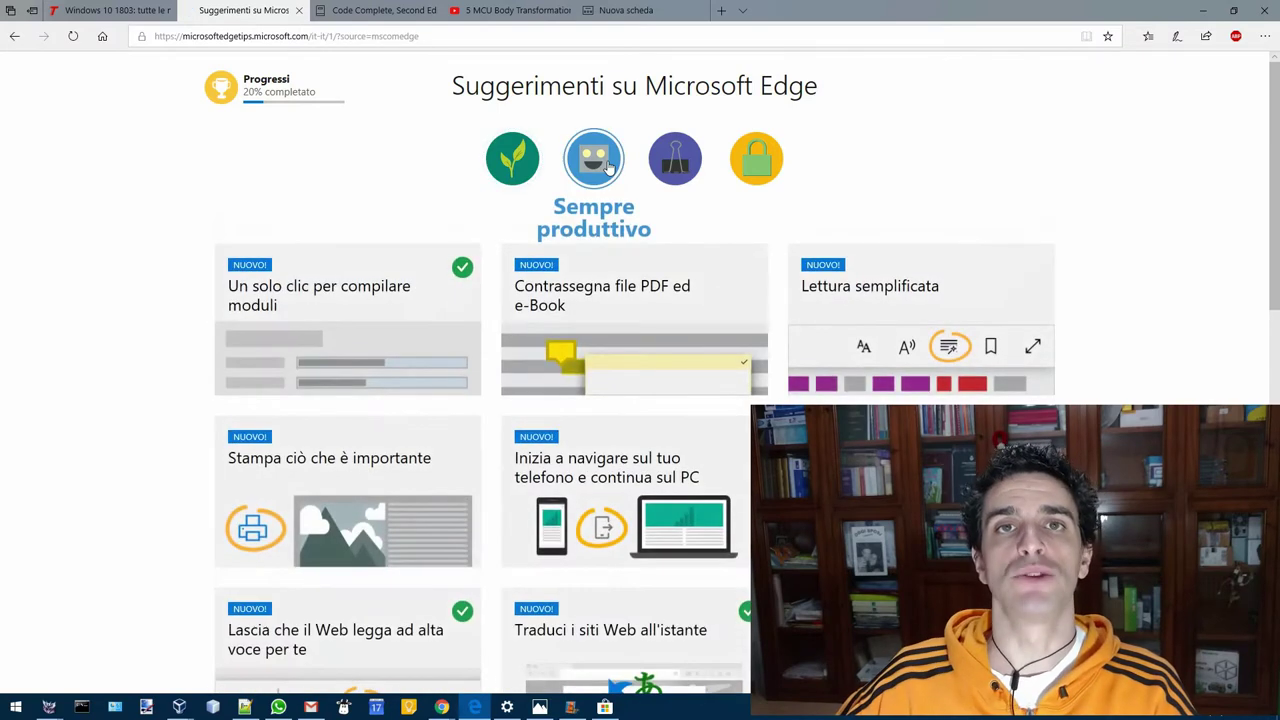
left_click(674, 170)
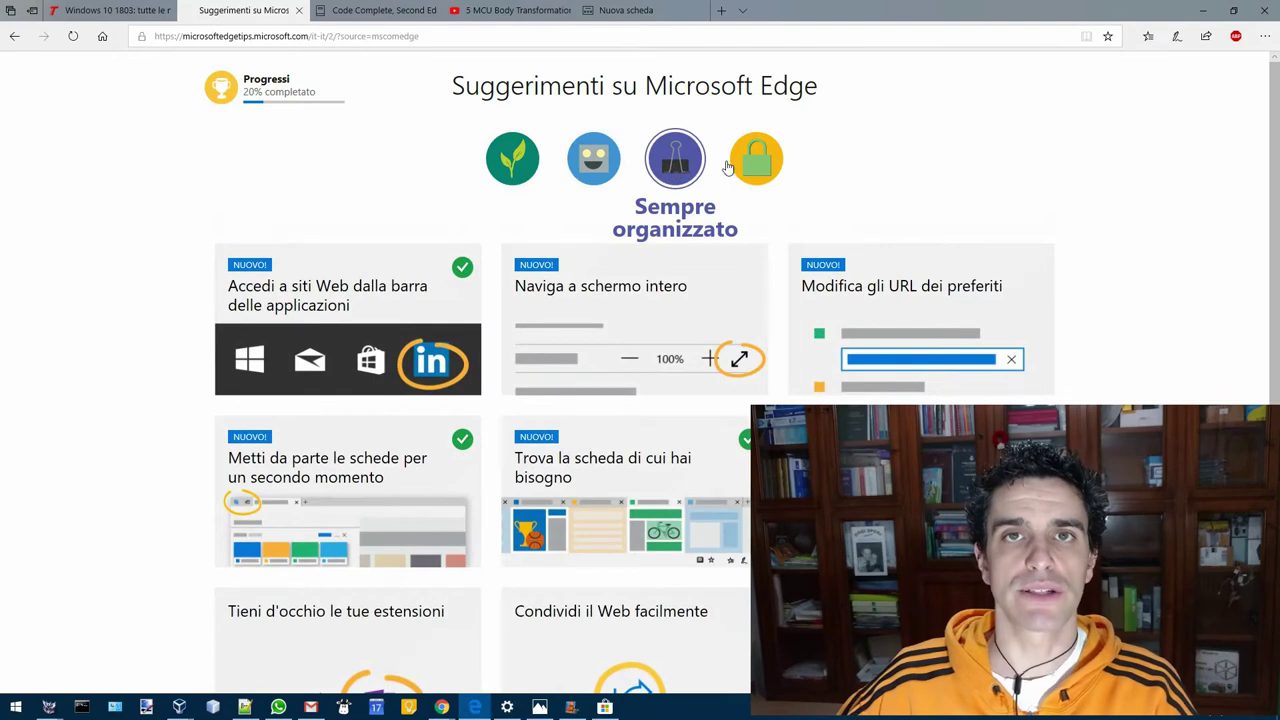
left_click(763, 167)
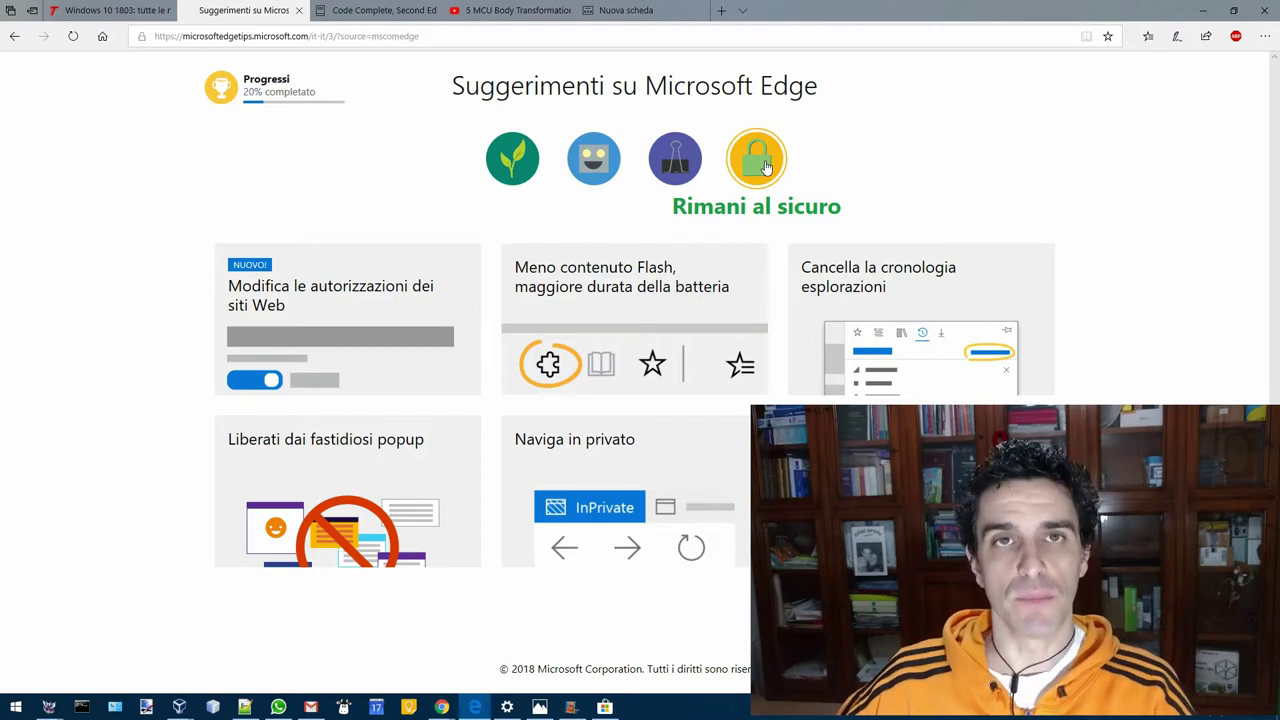
left_click(680, 165)
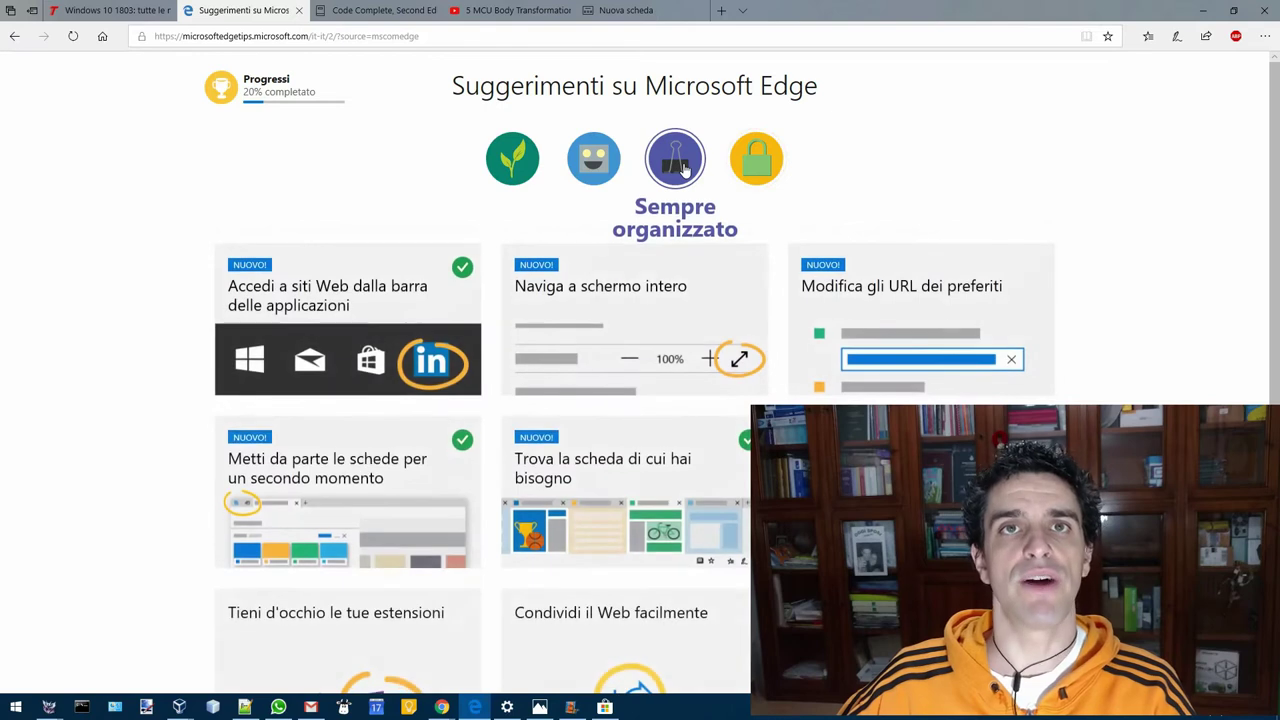
left_click(515, 165)
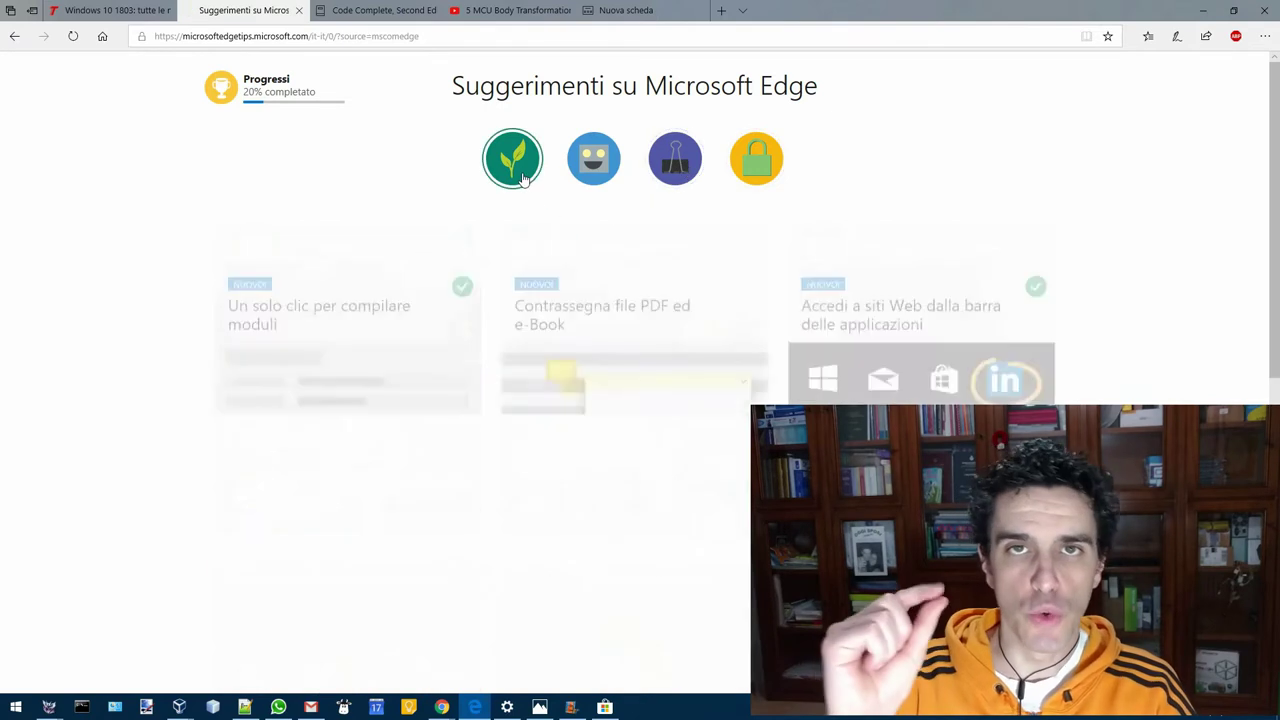
scroll(135, 240, "down", 1)
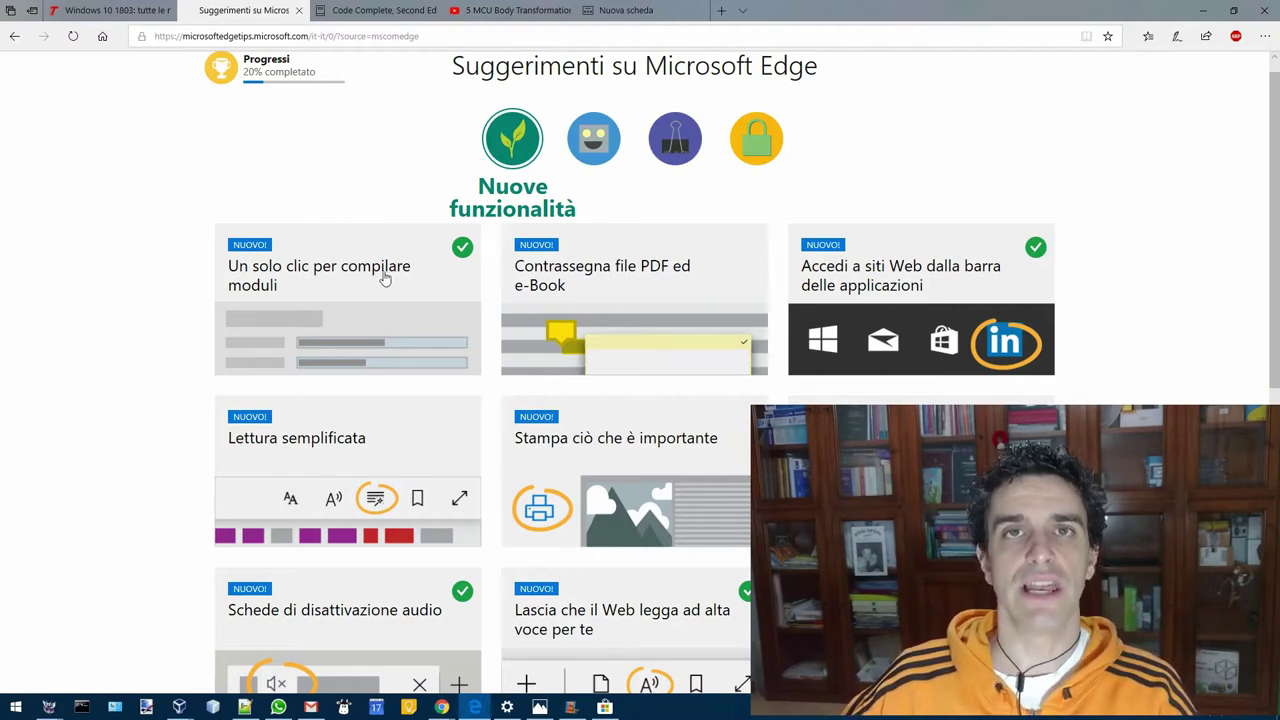
- Show and exit Edge's page annotation mode, then display the Preferiti hub
left_click(1174, 36)
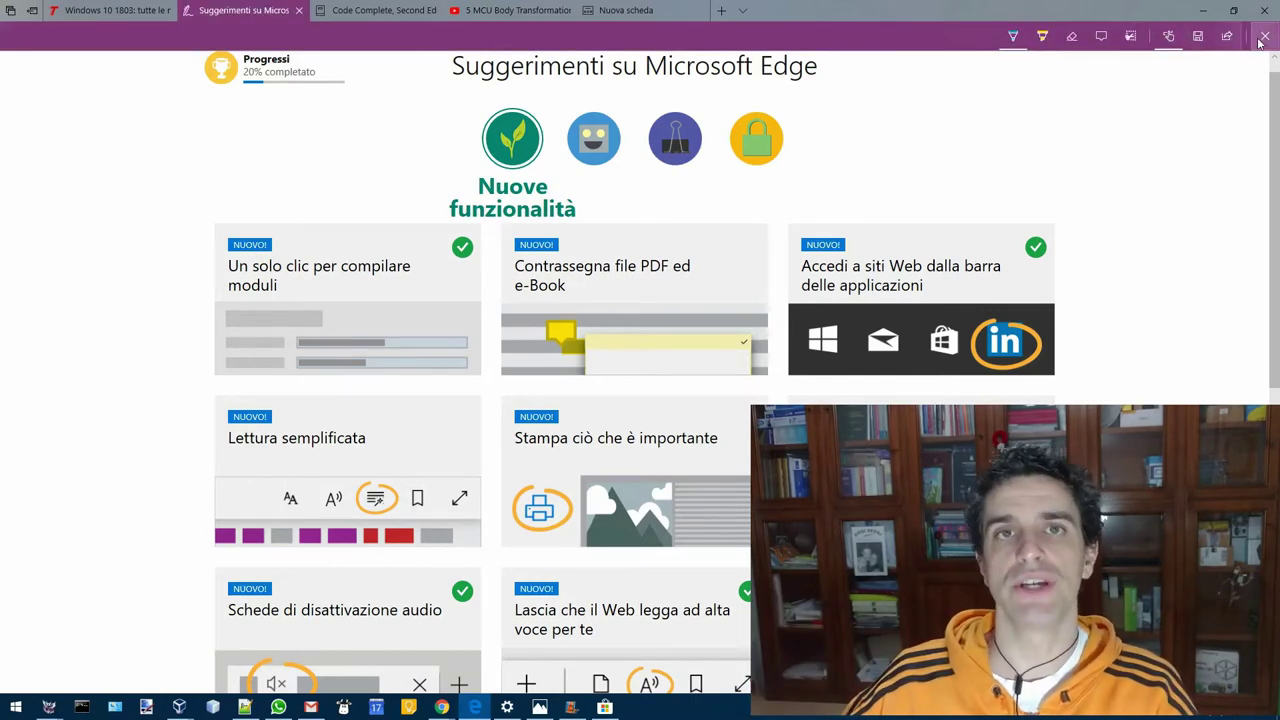
left_click(1262, 37)
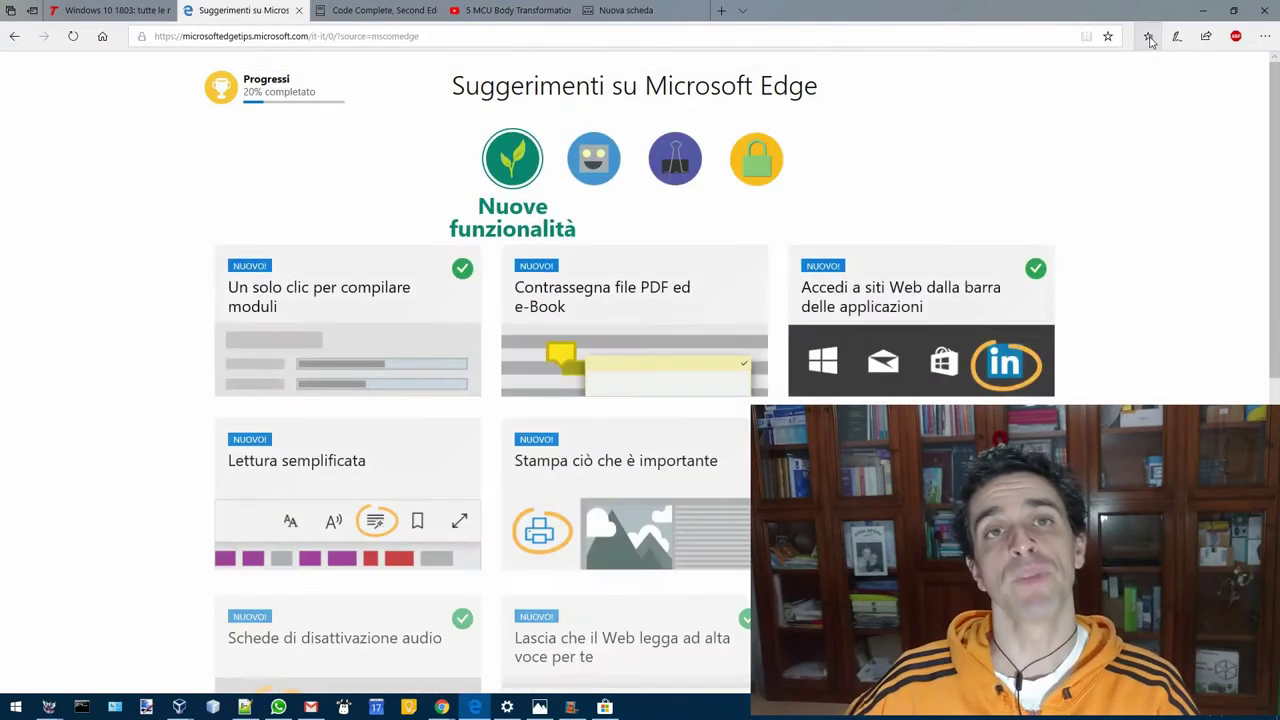
left_click(1149, 37)
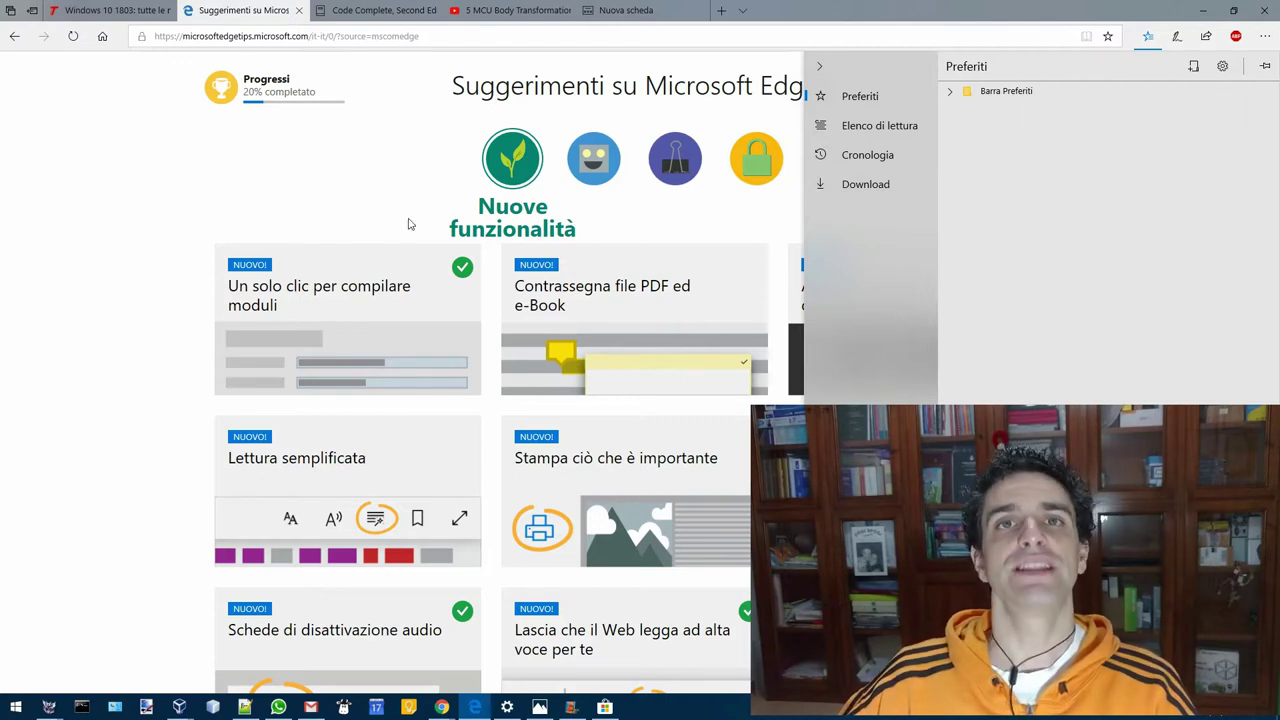
- On the new tab, display Edge's advanced settings, look through them, and open the management page for saved form data
left_click(631, 18)
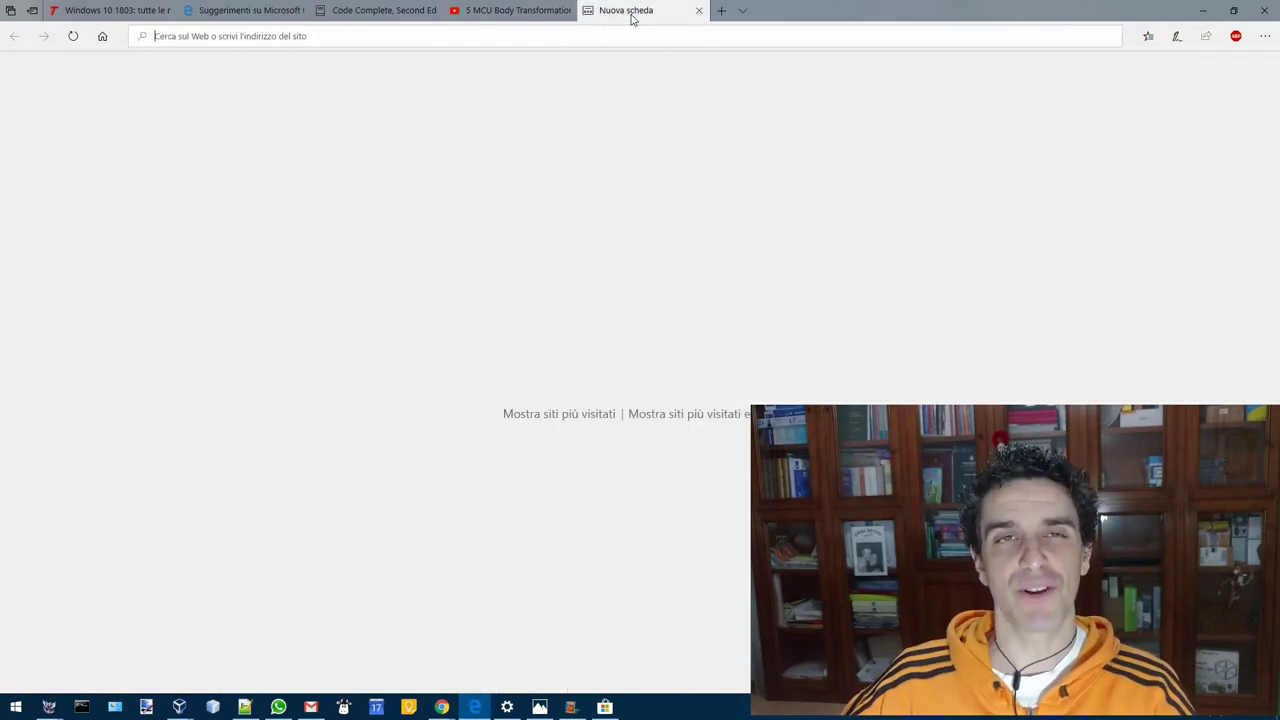
left_click(1265, 35)
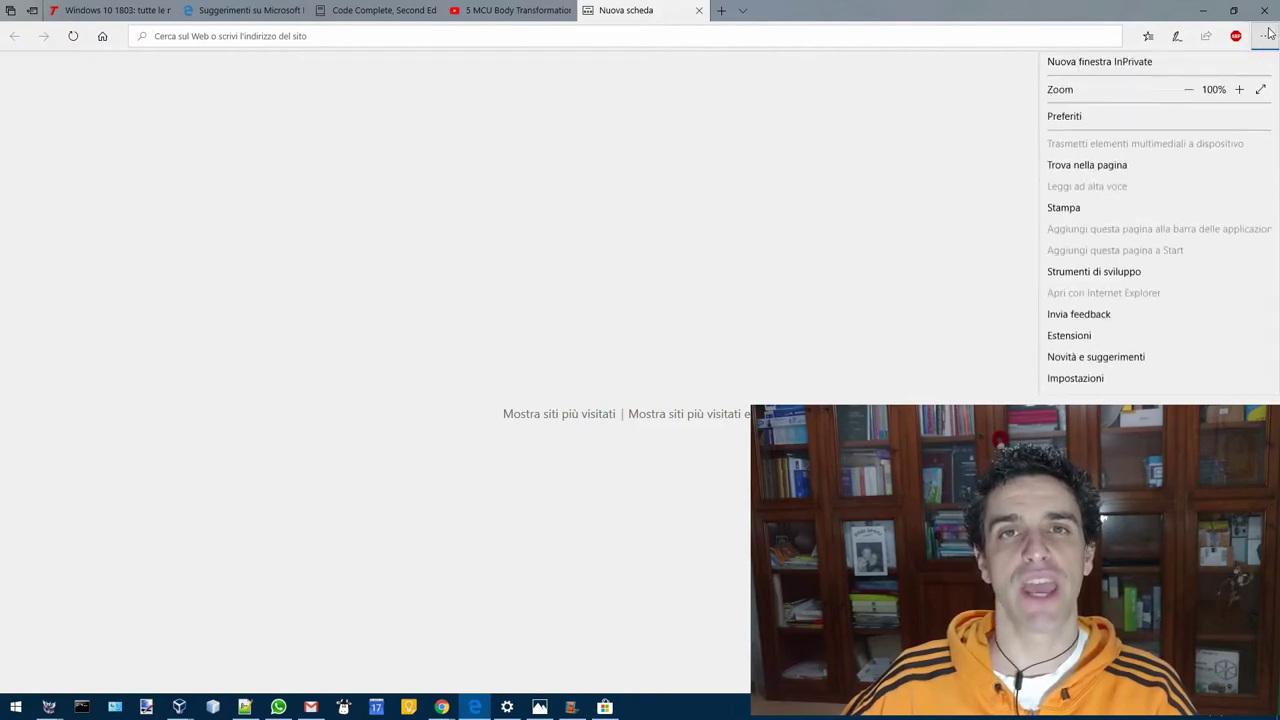
left_click(1075, 426)
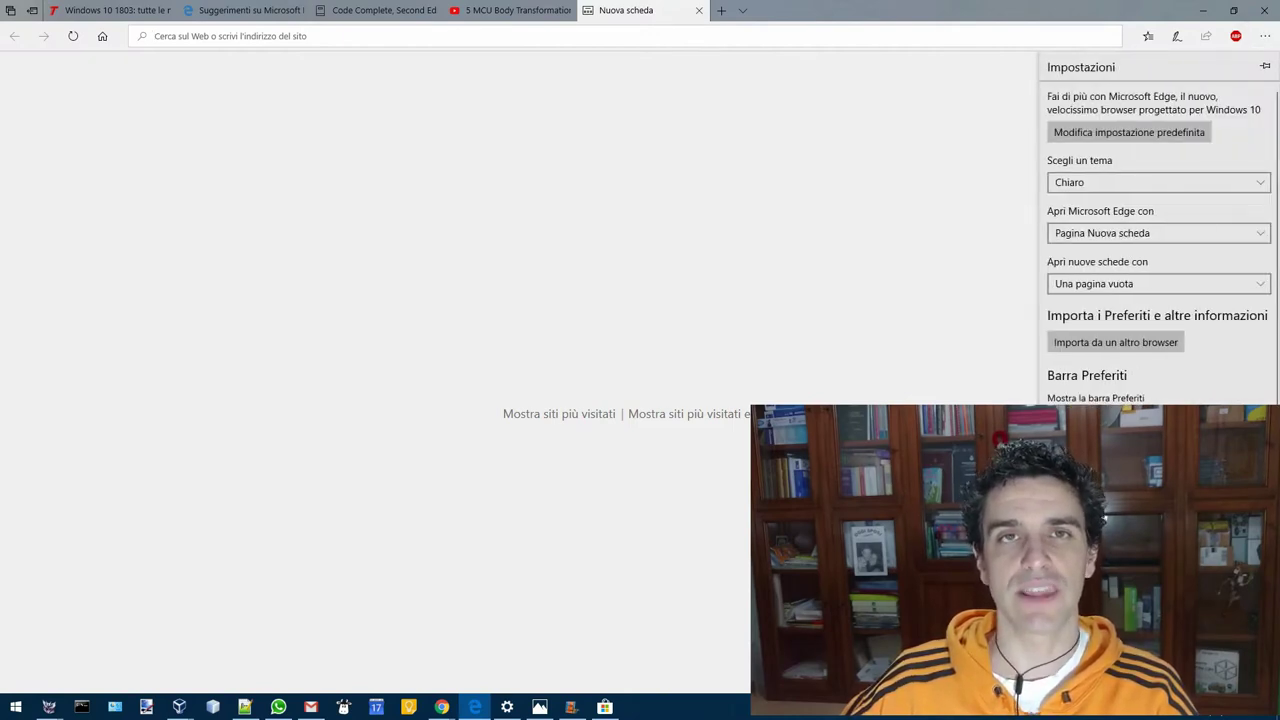
scroll(1158, 240, "down", 2)
scroll(1145, 300, "down", 3)
left_click(1124, 362)
scroll(1145, 370, "down", 5)
scroll(1145, 370, "up", 6)
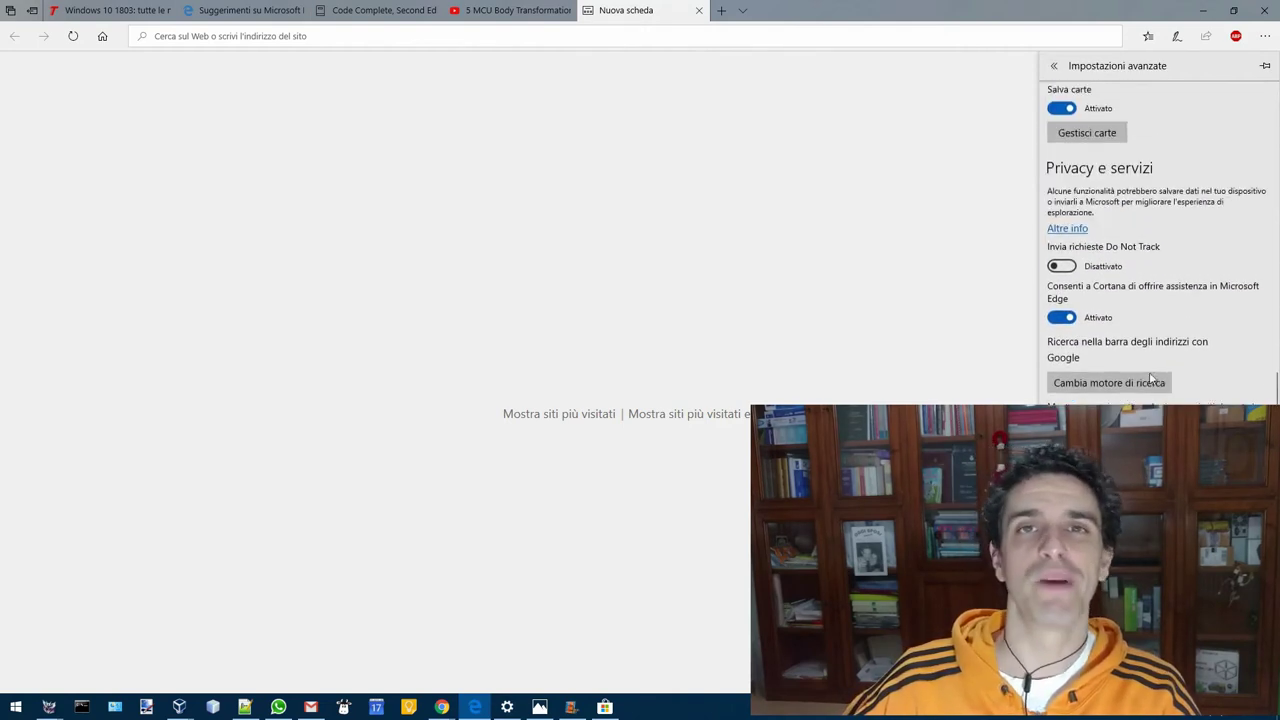
left_click(1138, 262)
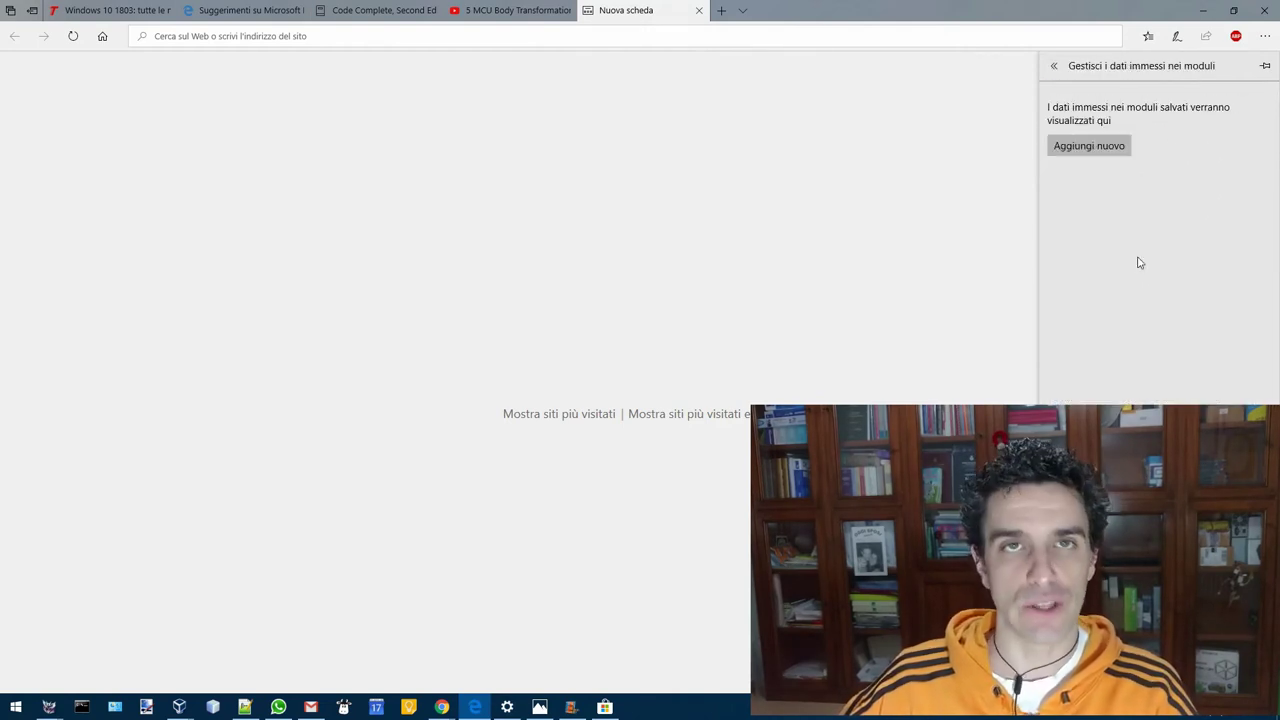
- Start a new form-data entry with a name and the organization "TurboLab.it!", then discard it and close the settings
left_click(1088, 146)
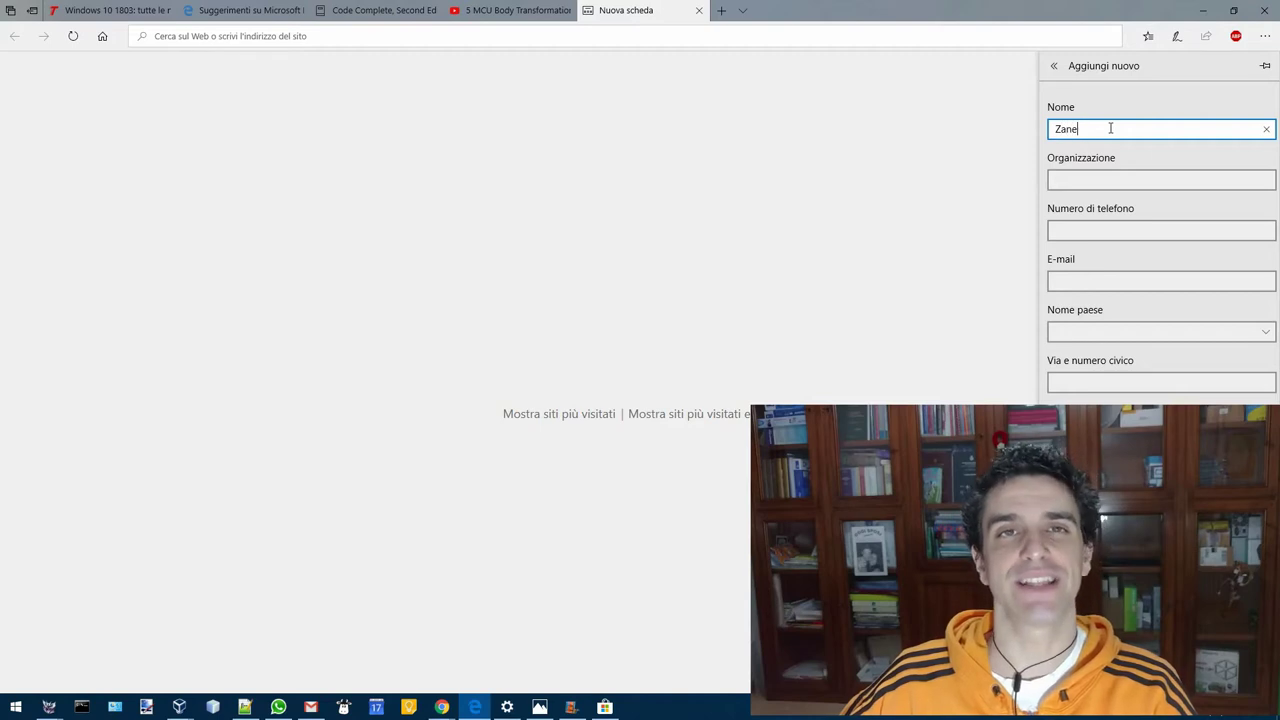
key("Tab")
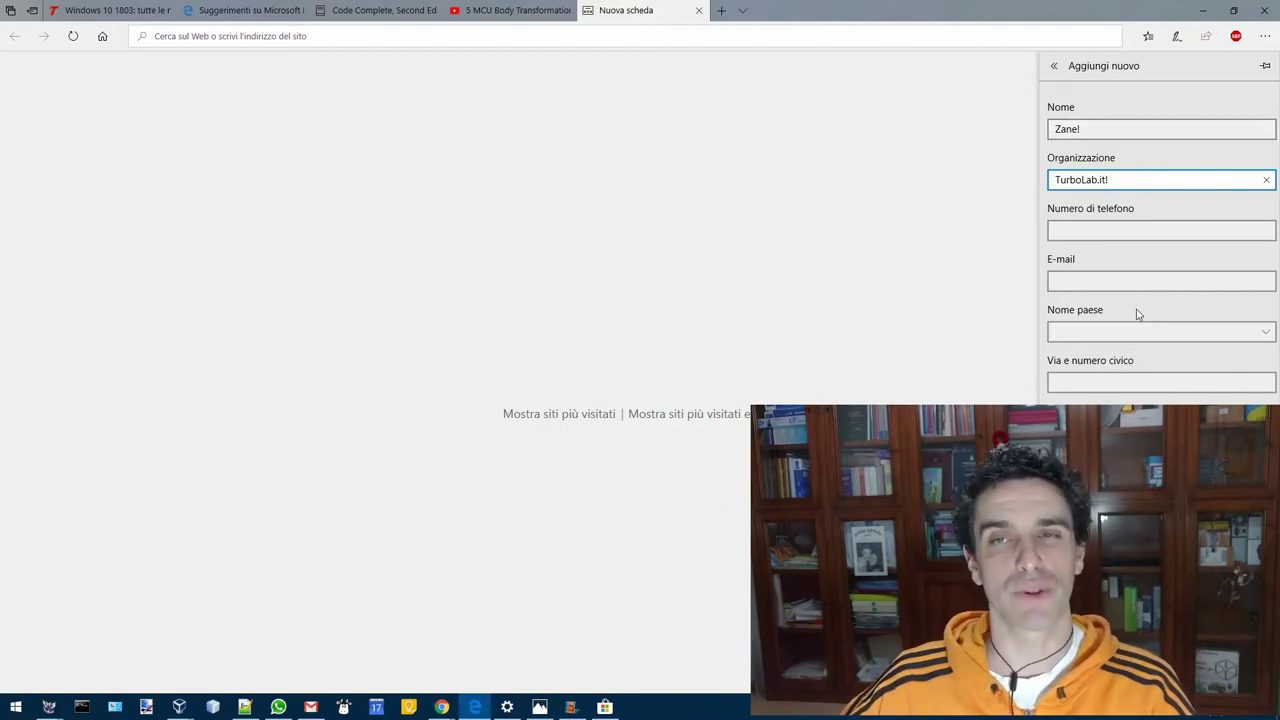
left_click(1103, 229)
key("shift+Tab")
key("shift+Tab")
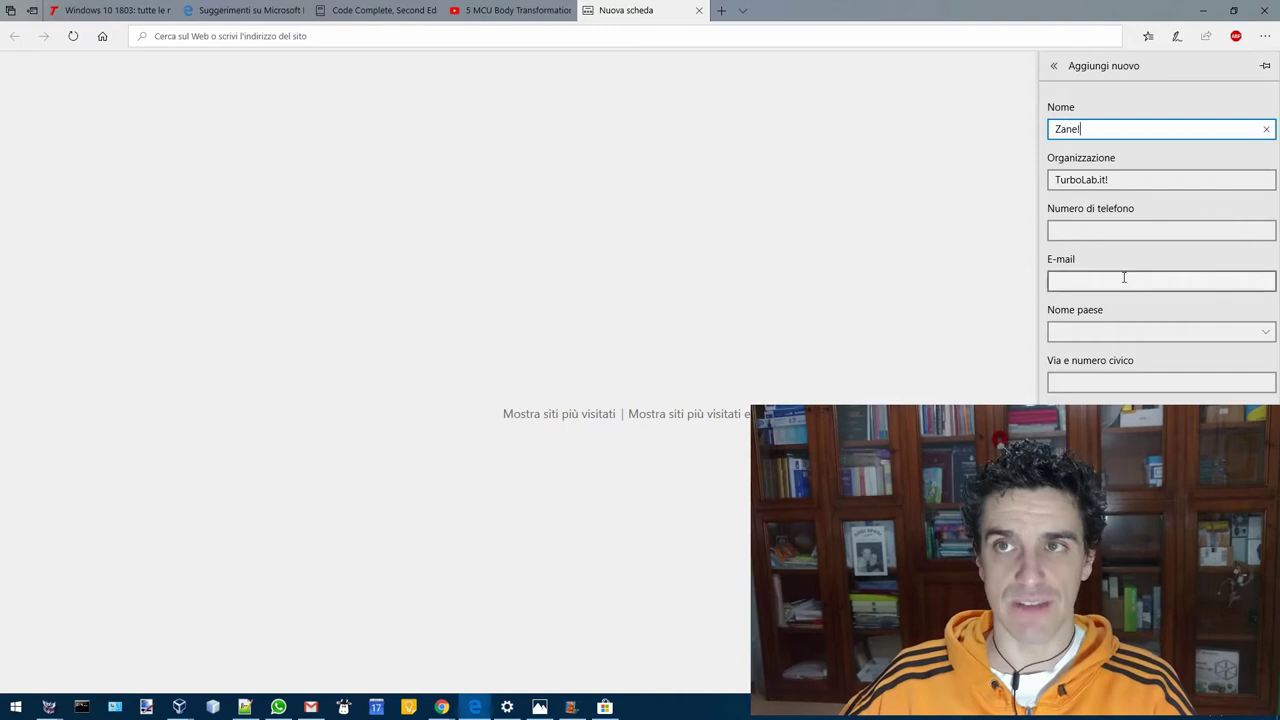
left_click(1125, 278)
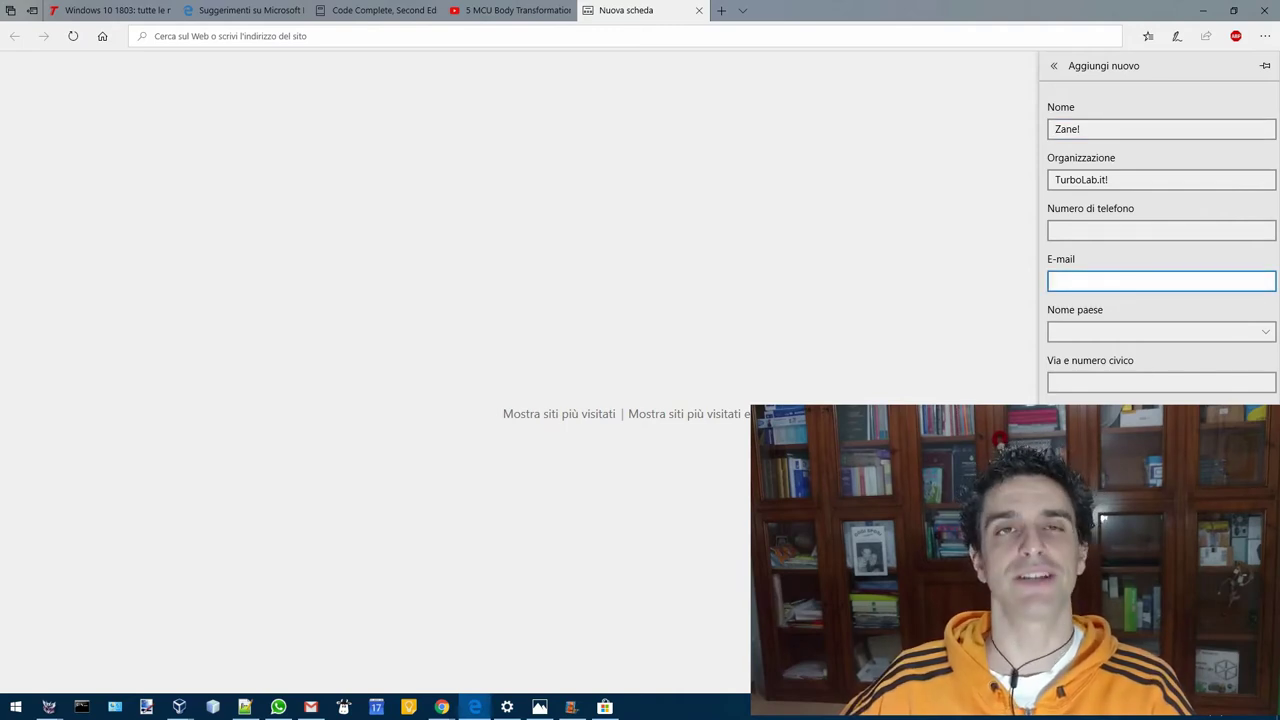
key("Escape")
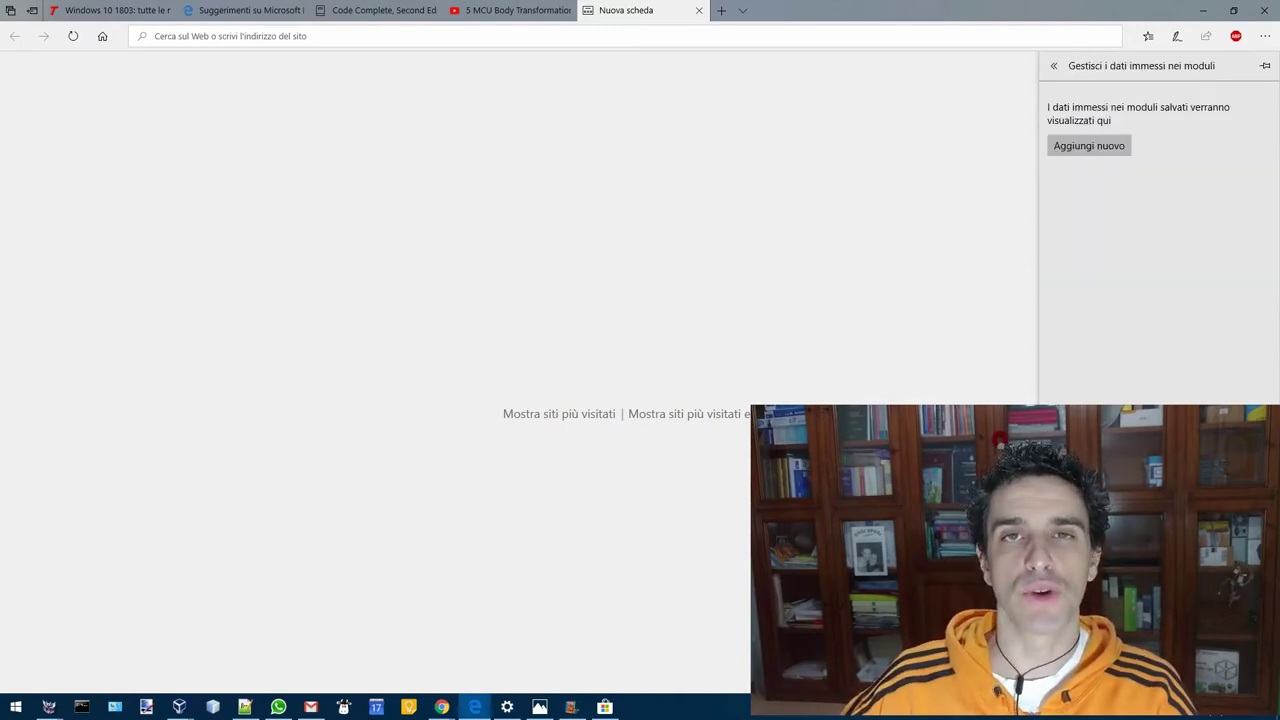
left_click(787, 335)
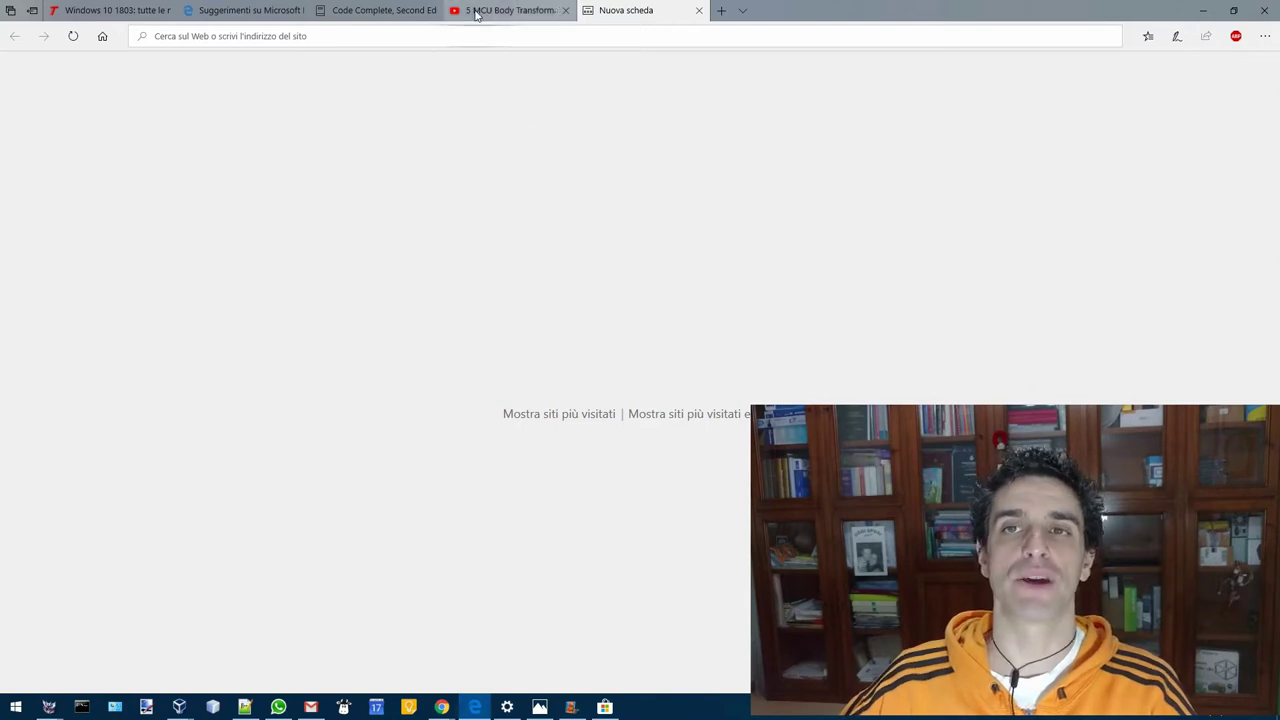
- Play the 5 MCU Body Transformations video on YouTube and toggle its tab's audio mute while on the Edge tips page
left_click(517, 8)
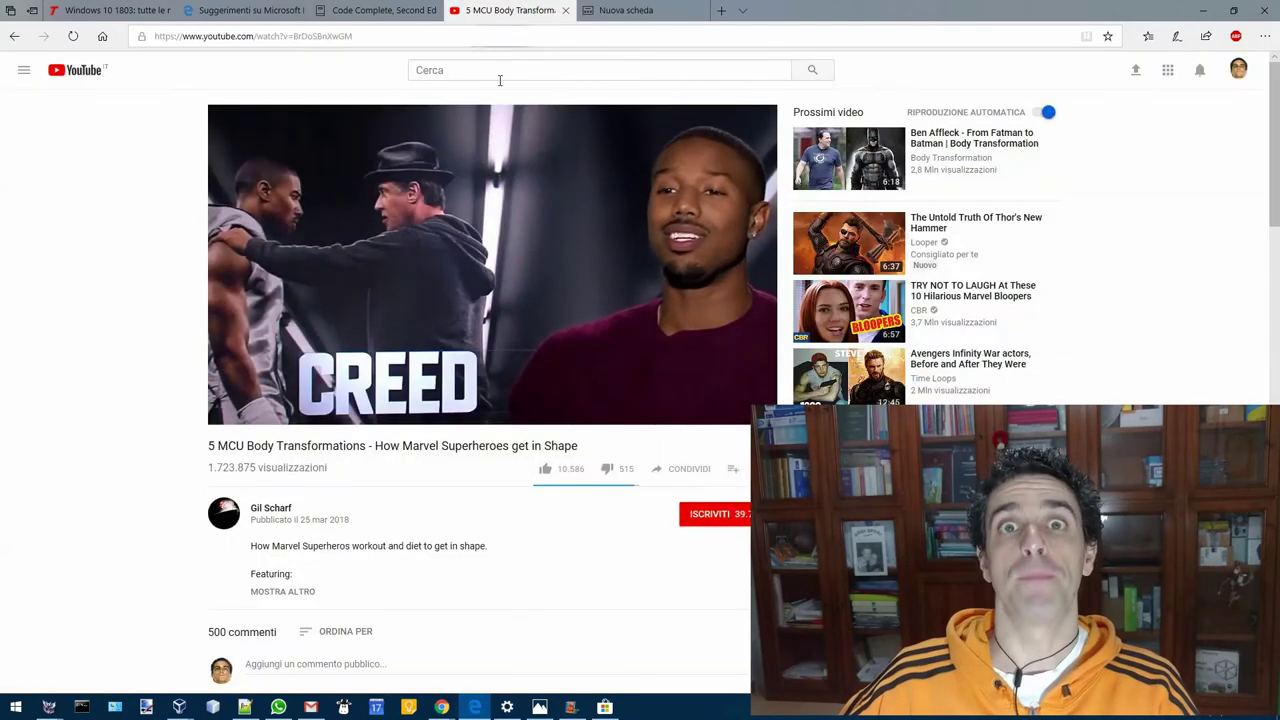
left_click(282, 412)
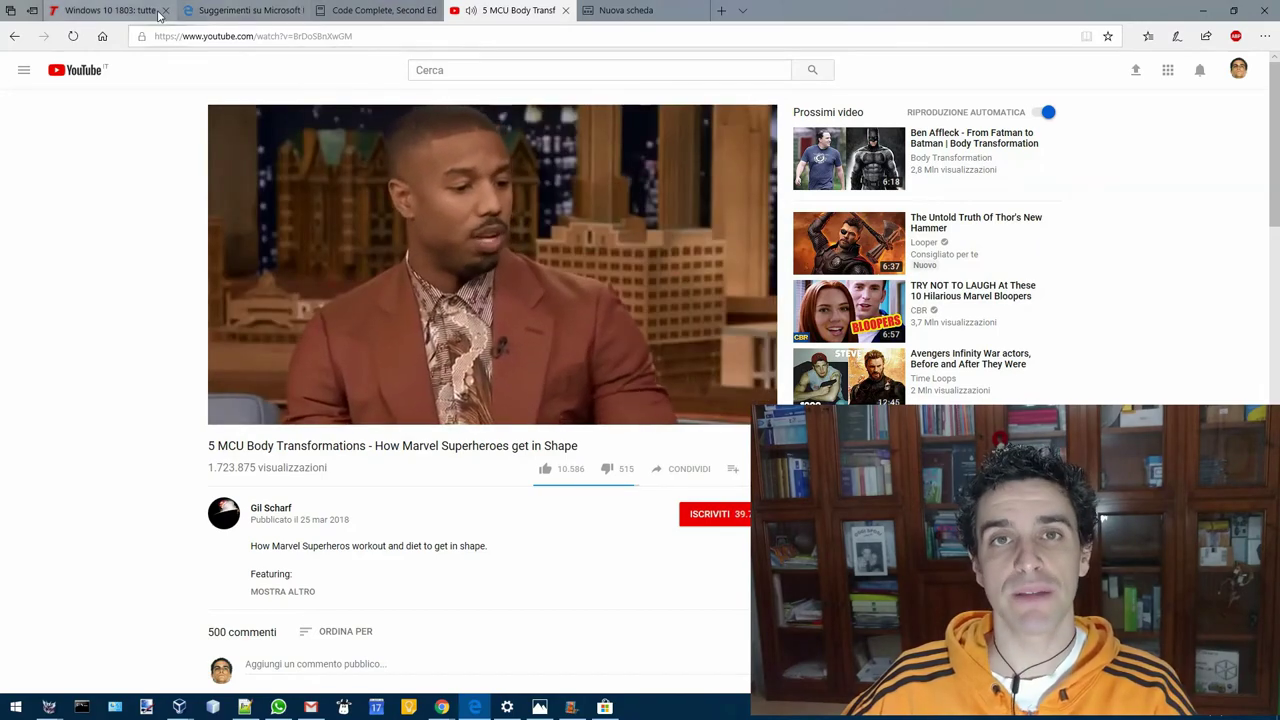
left_click(263, 10)
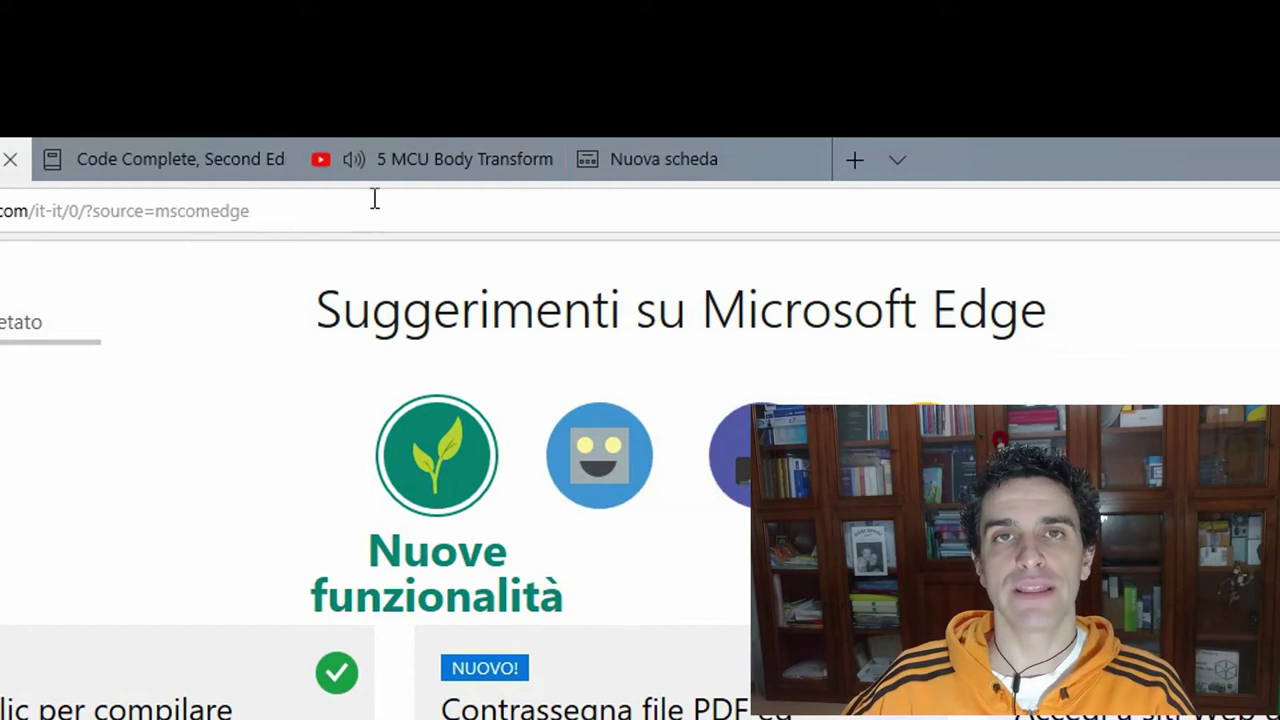
mouse_move(355, 170)
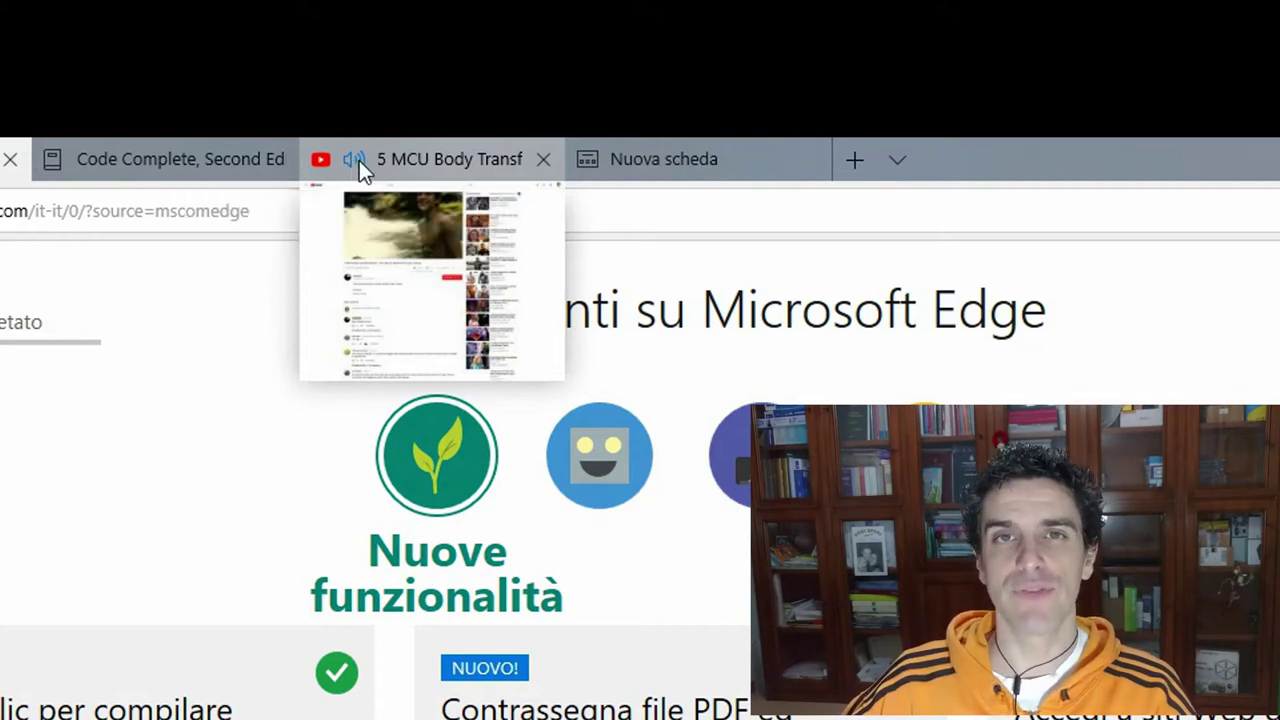
left_click(356, 163)
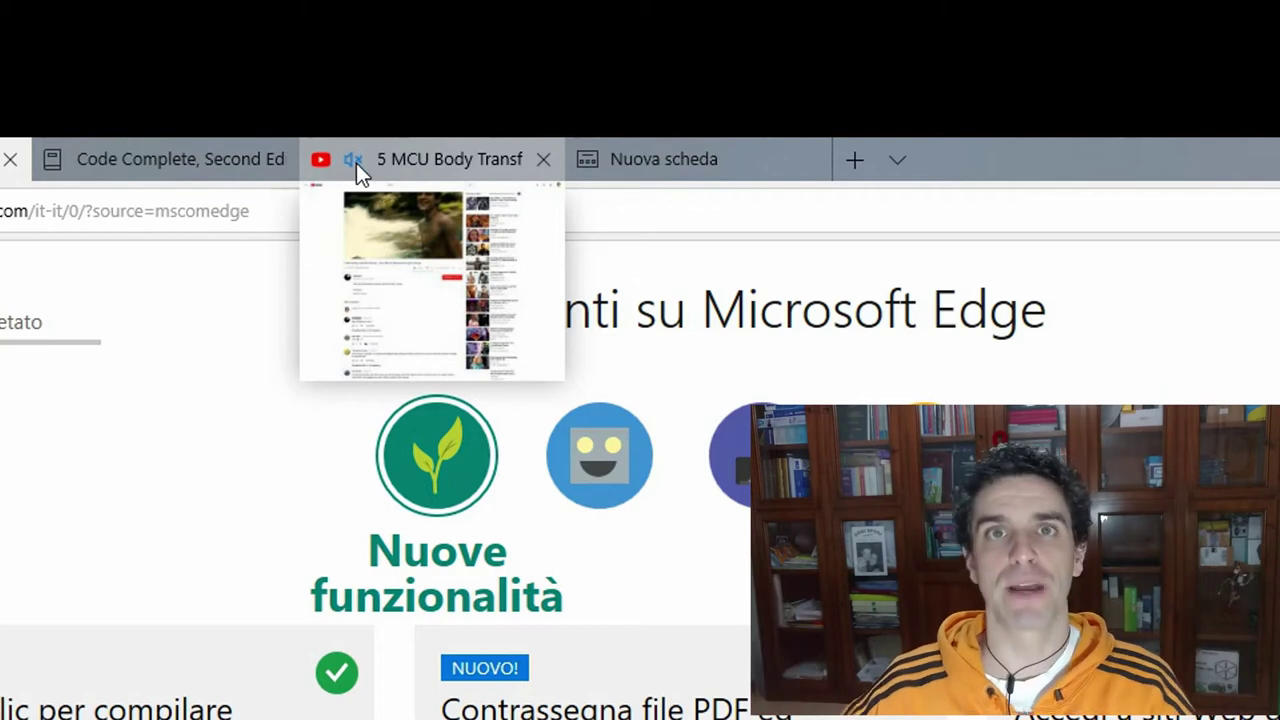
left_click(356, 168)
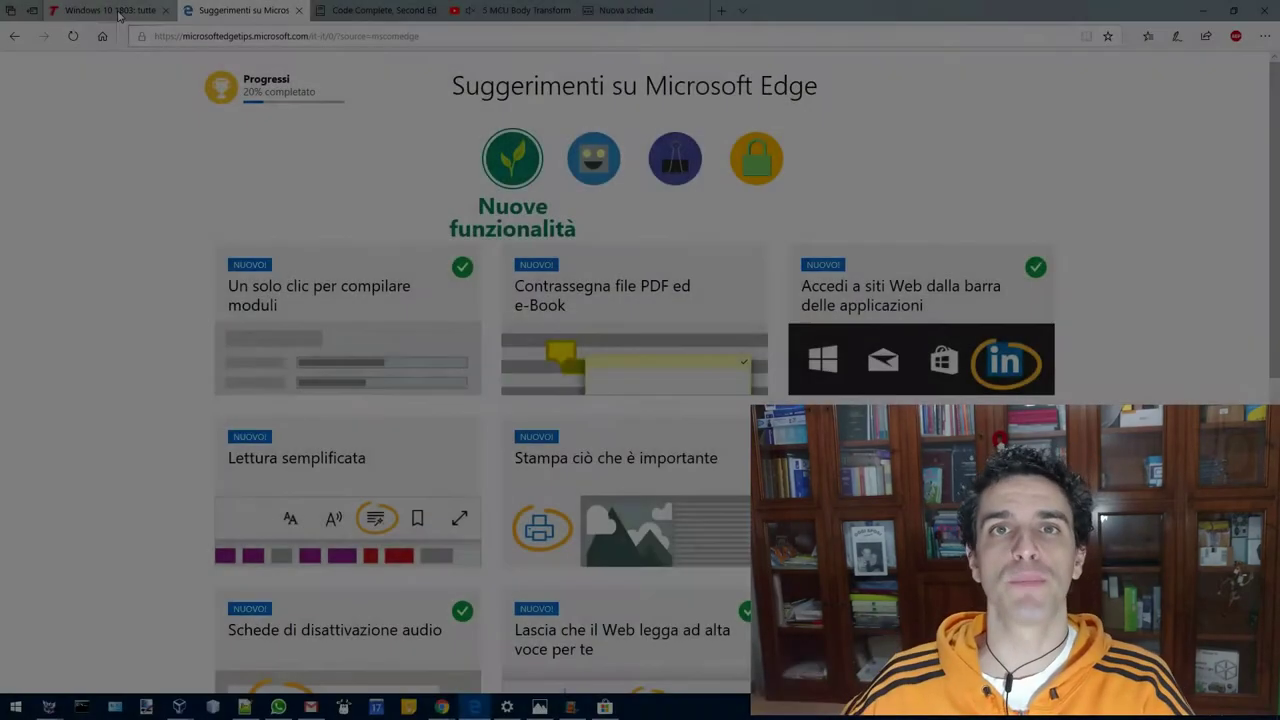
- Switch to the Windows 10 1803 article, go back up to the nearby sharing section and display the page in full screen
left_click(118, 18)
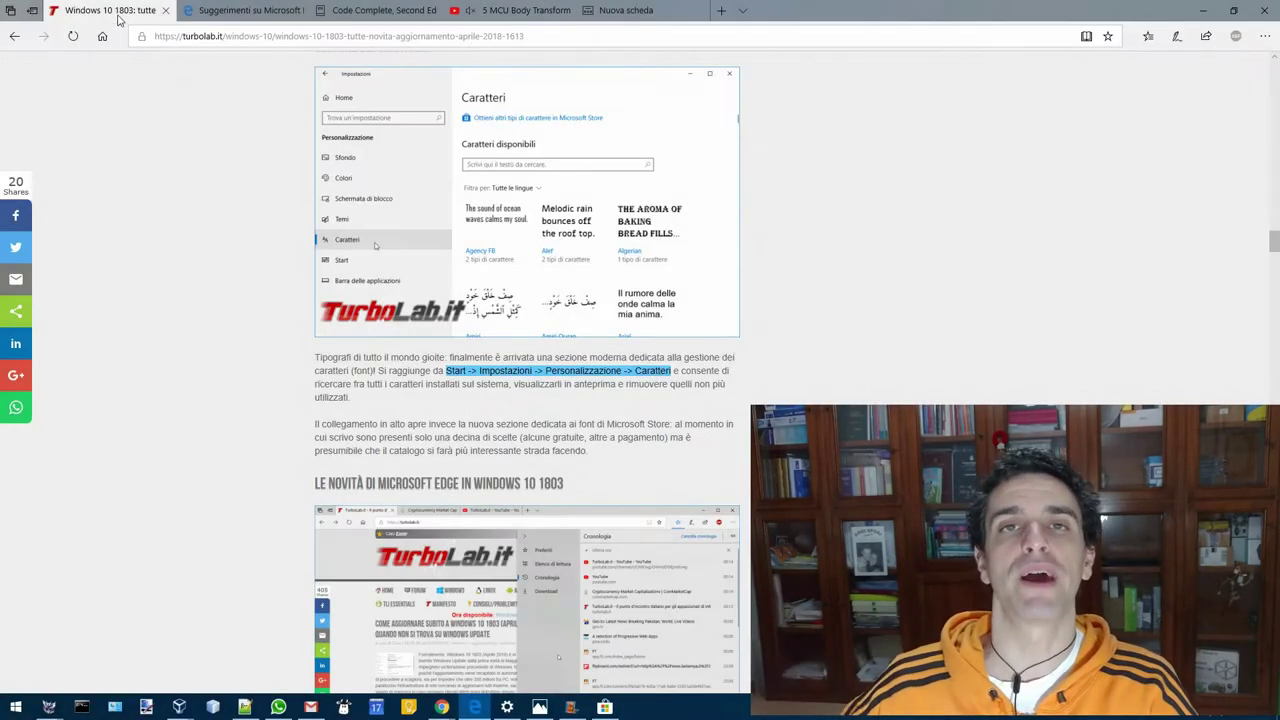
scroll(195, 160, "up", 2)
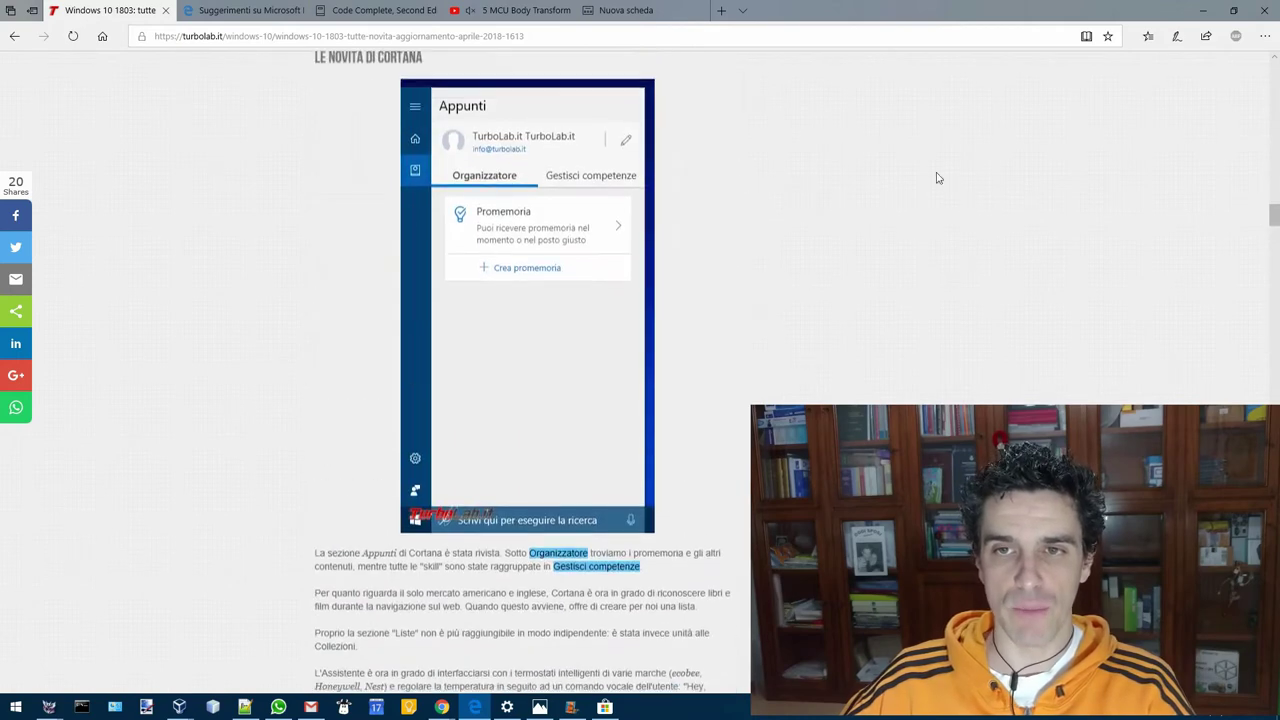
scroll(960, 183, "up", 2)
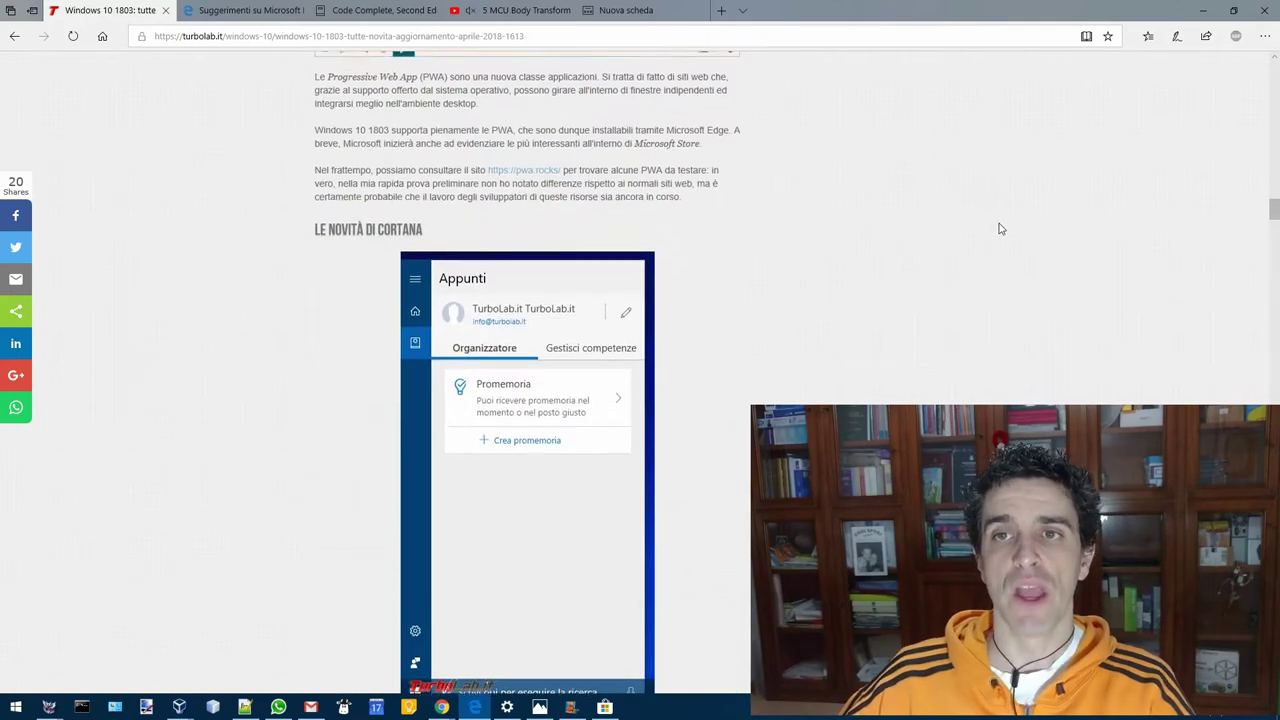
scroll(997, 226, "up", 3)
scroll(1013, 256, "up", 2)
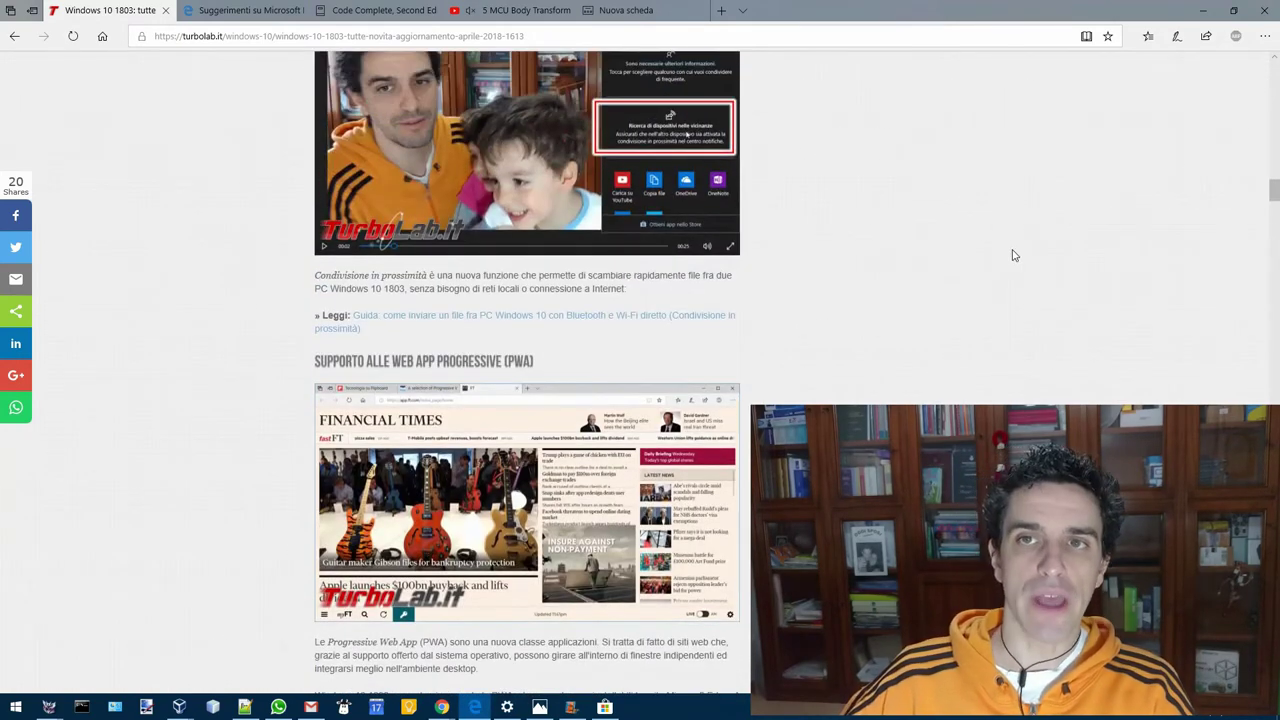
left_click(1262, 44)
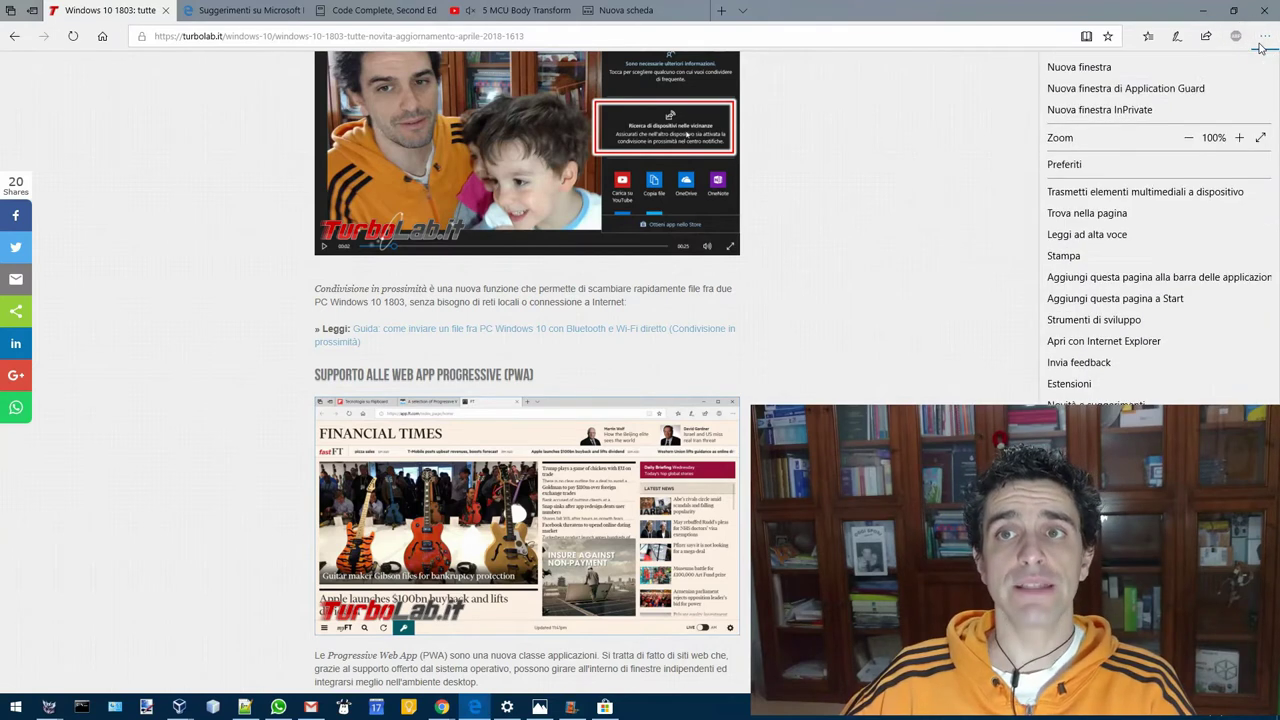
left_click(1261, 138)
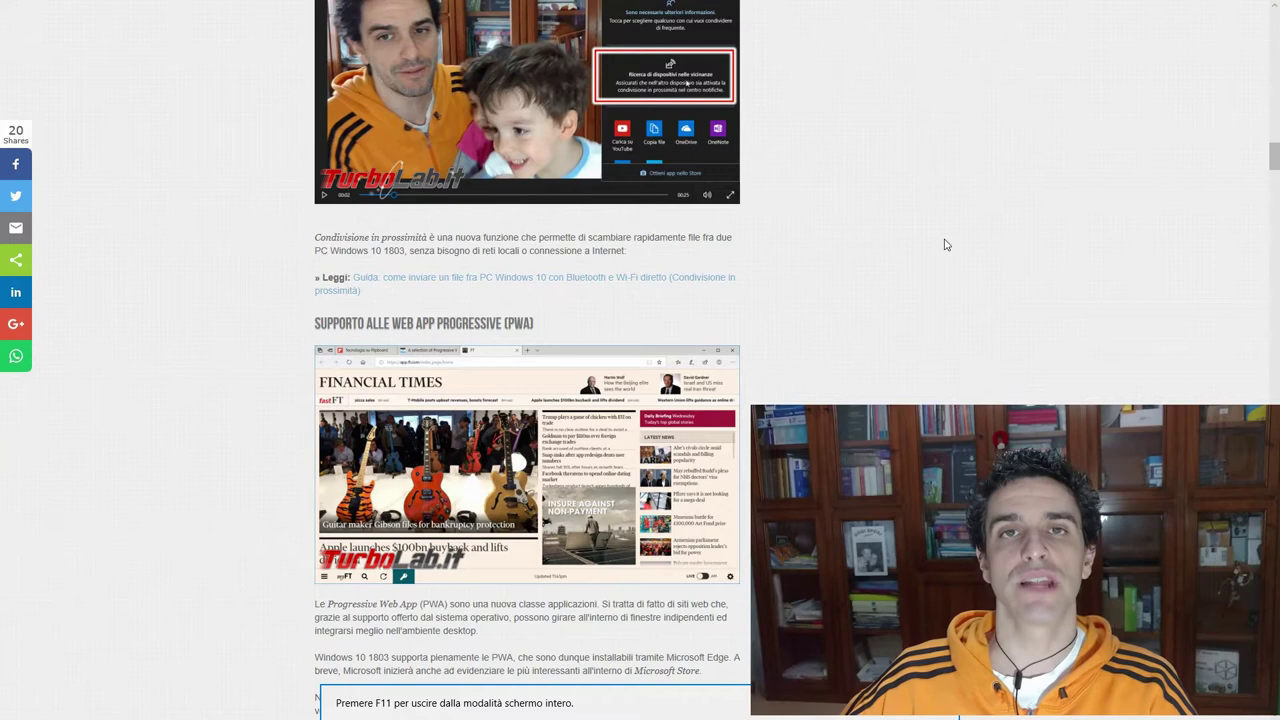
- View the full-screen article down to Gestore dei caratteri, reveal the tab strip with the video tab's preview, and exit full screen
scroll(860, 256, "down", 4)
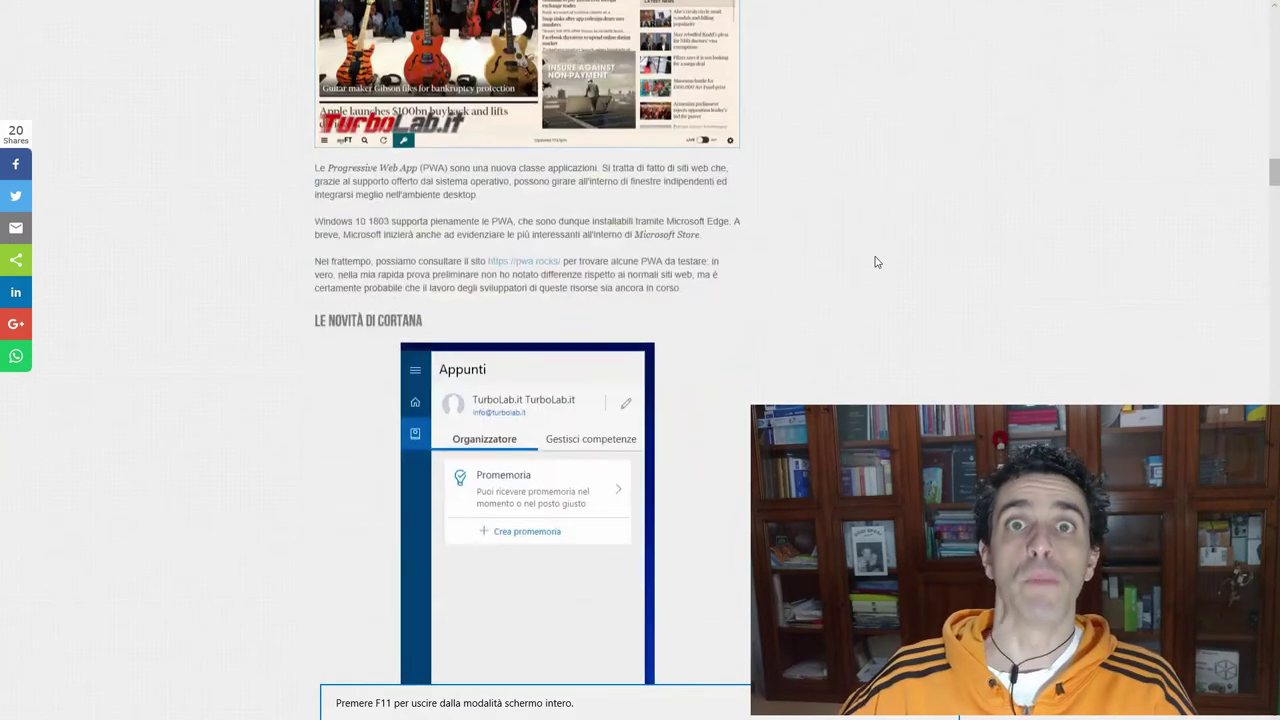
scroll(875, 262, "down", 6)
scroll(875, 262, "down", 3)
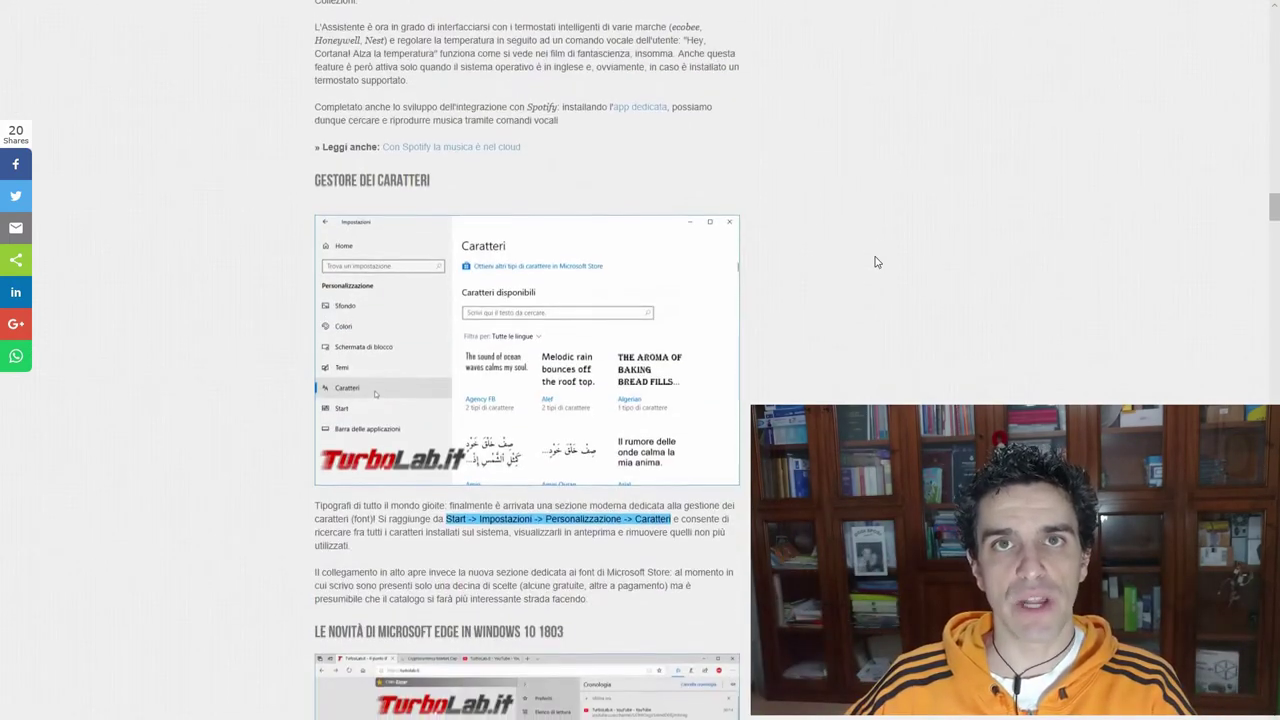
scroll(875, 262, "down", 1)
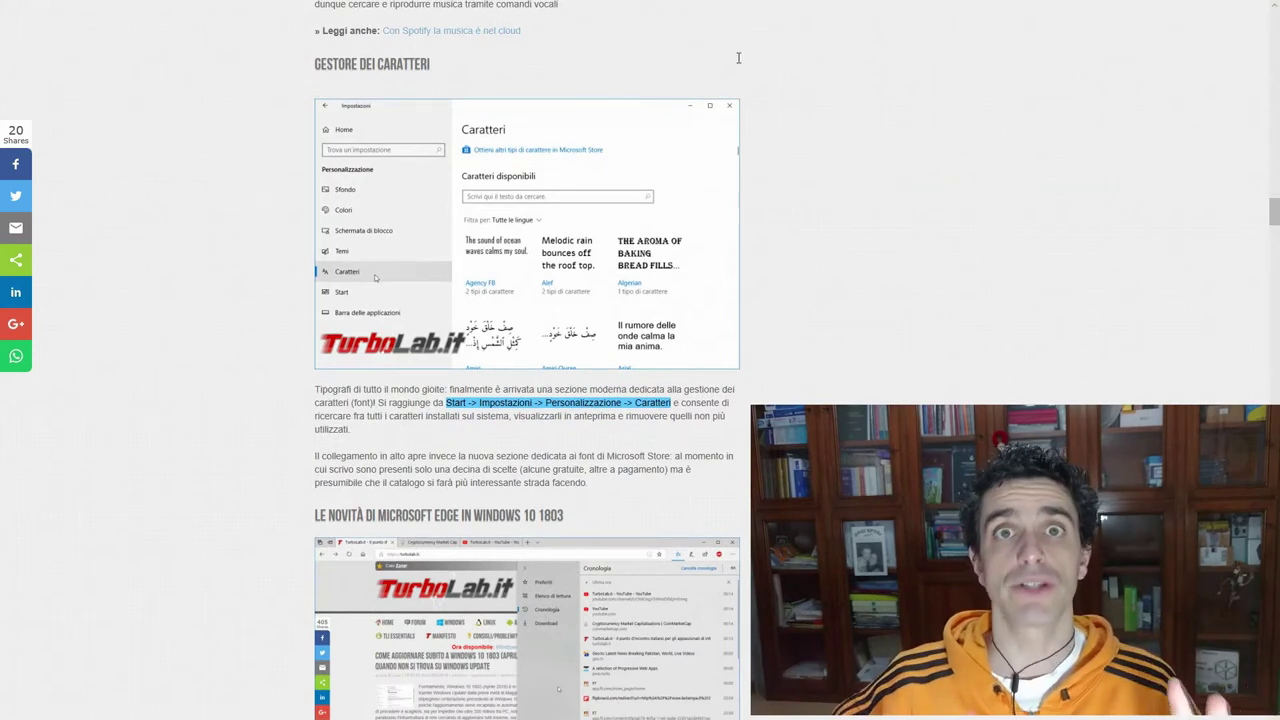
mouse_move(698, 7)
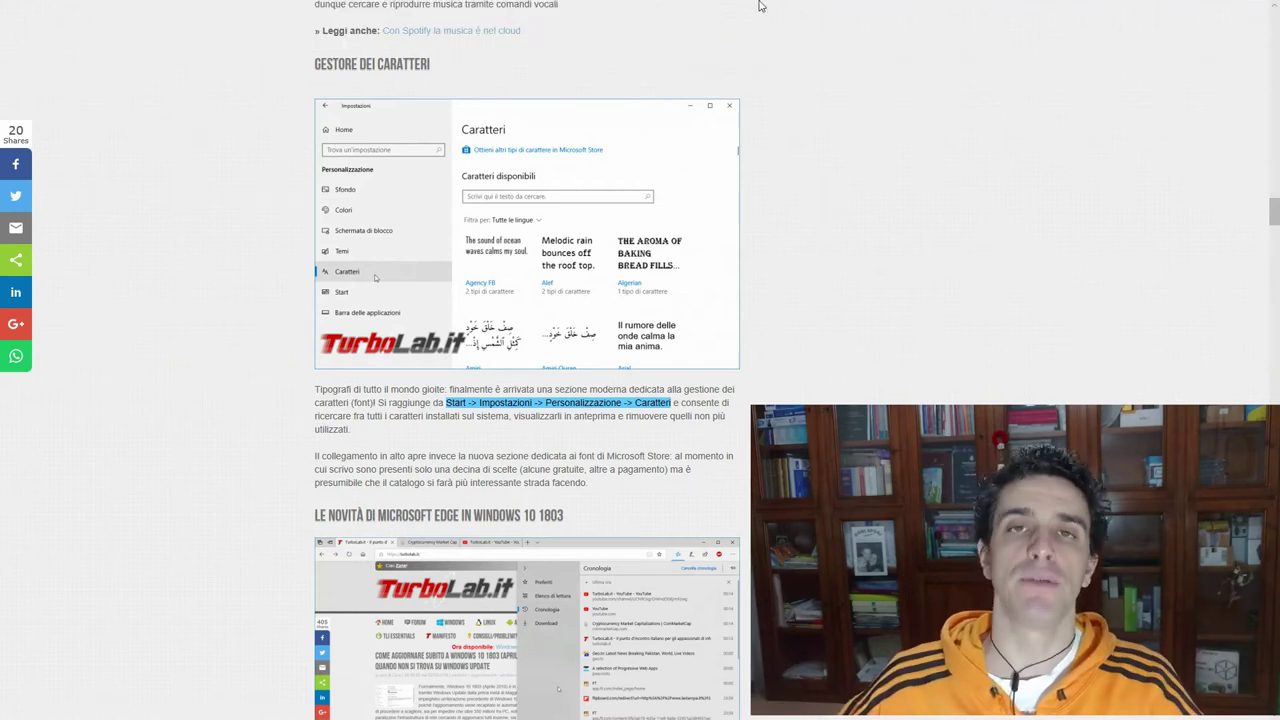
mouse_move(760, 7)
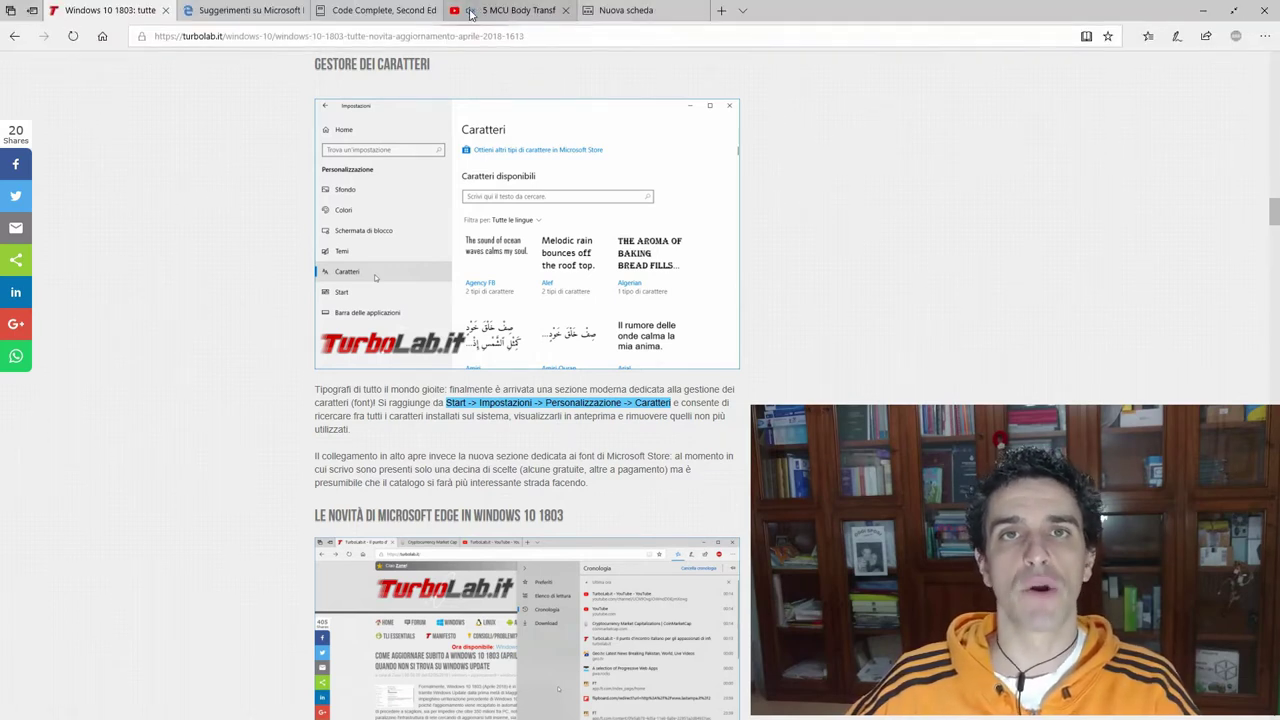
mouse_move(470, 13)
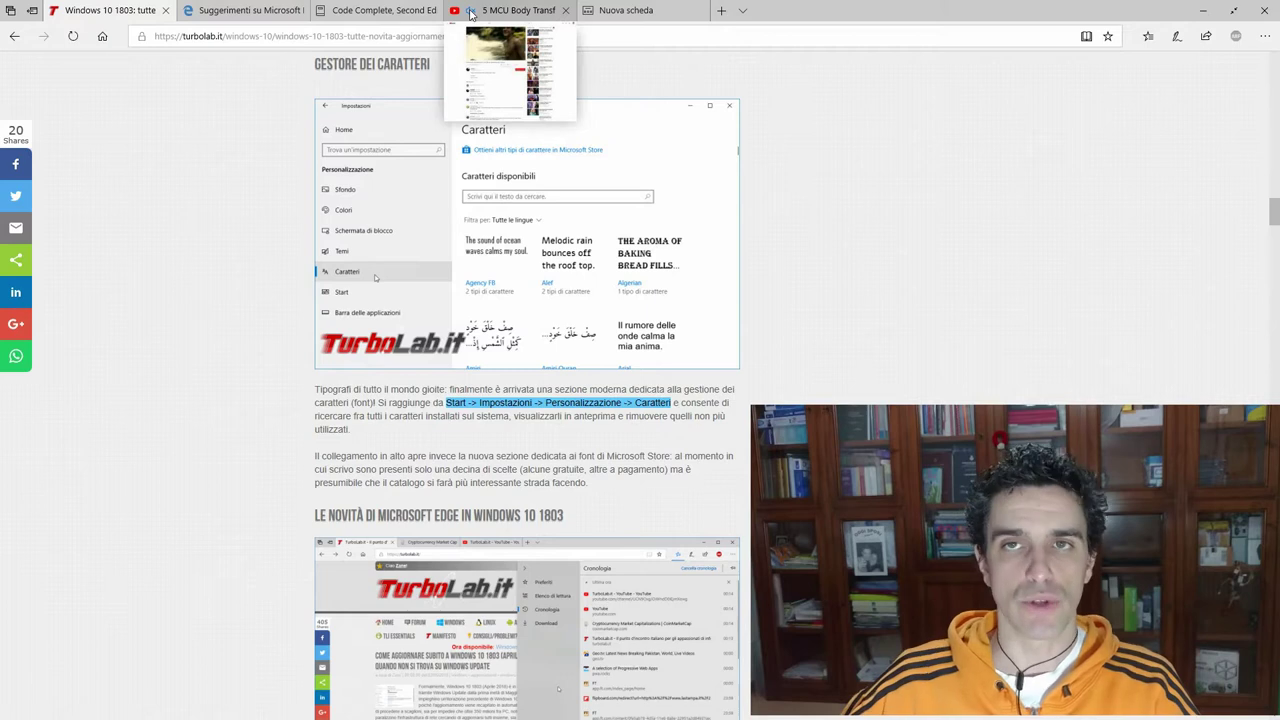
left_click(1265, 36)
left_click(1260, 135)
- Open the developer tools for the article, dock them to the right side and widen their pane while viewing the page alongside
left_click(1262, 40)
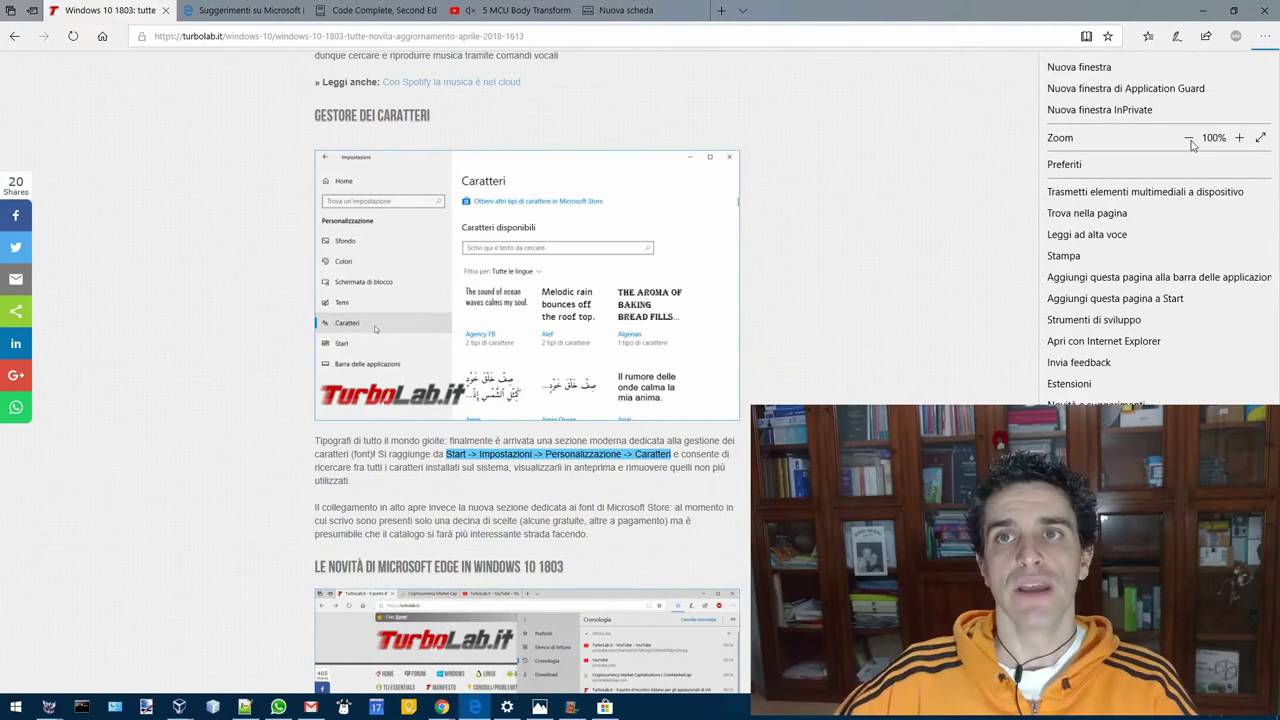
left_click(1094, 320)
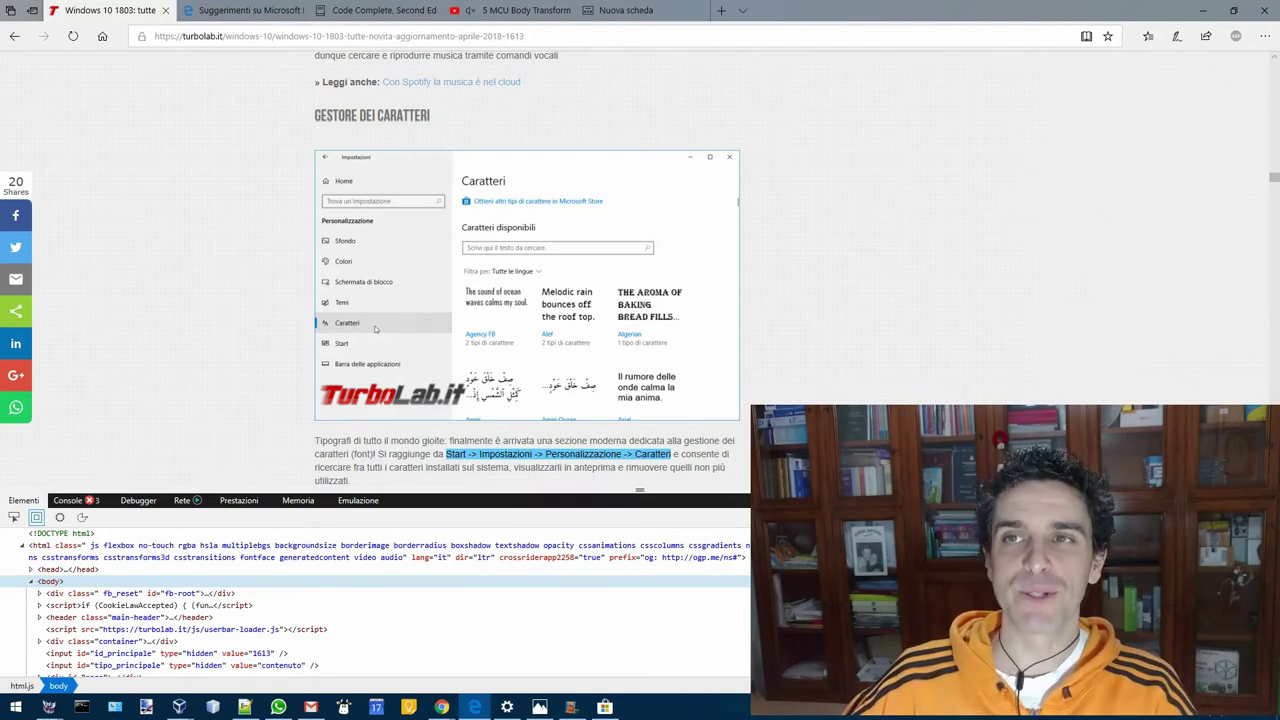
key("ctrl+shift+d")
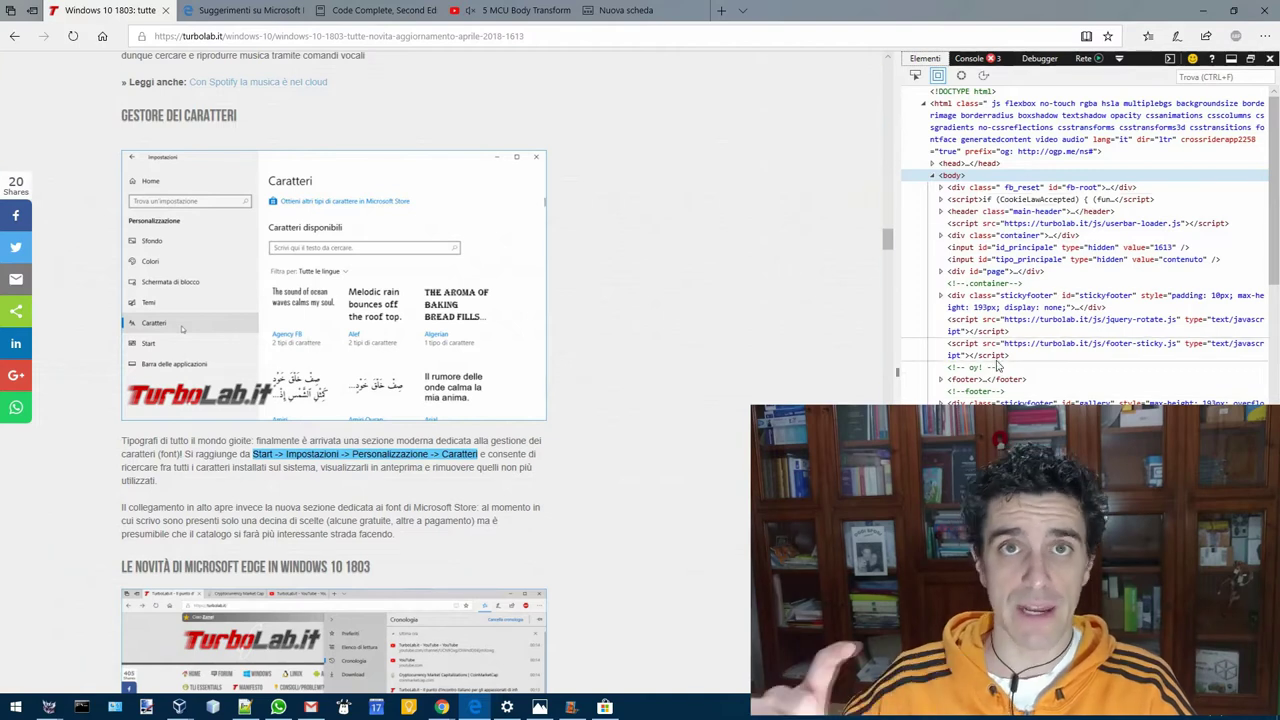
left_click_drag(897, 378, 749, 374)
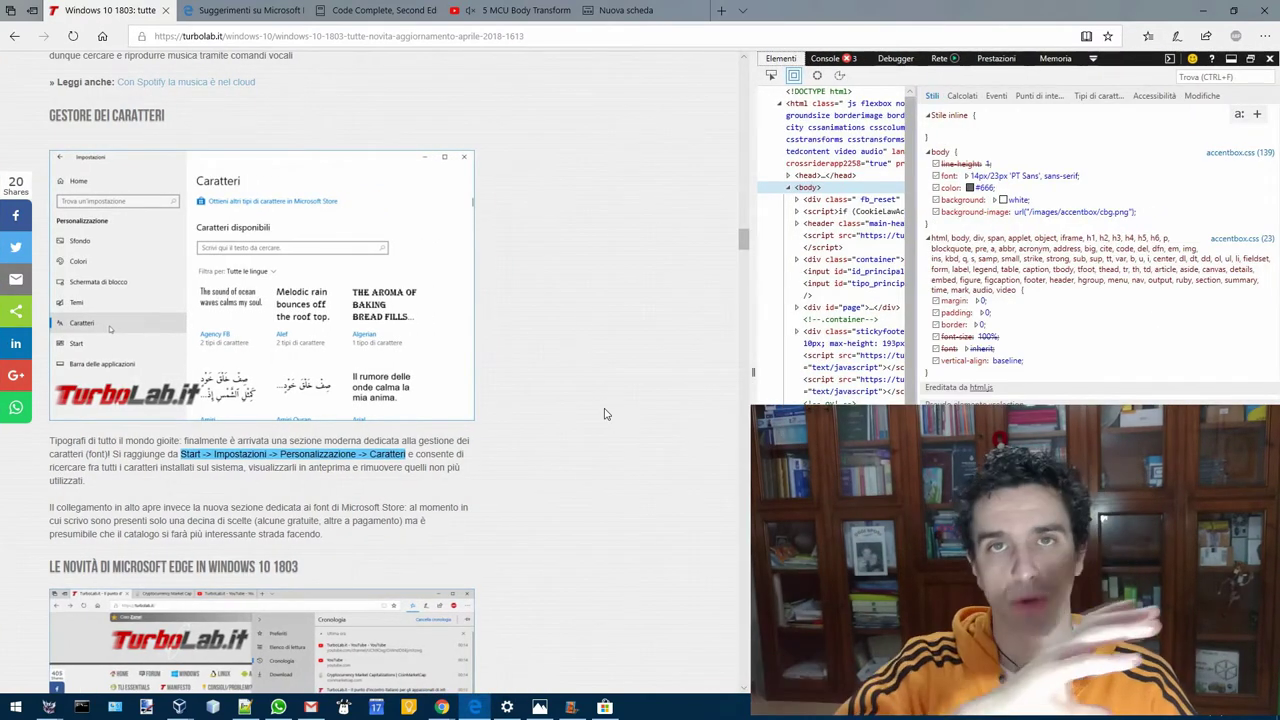
scroll(615, 433, "up", 10)
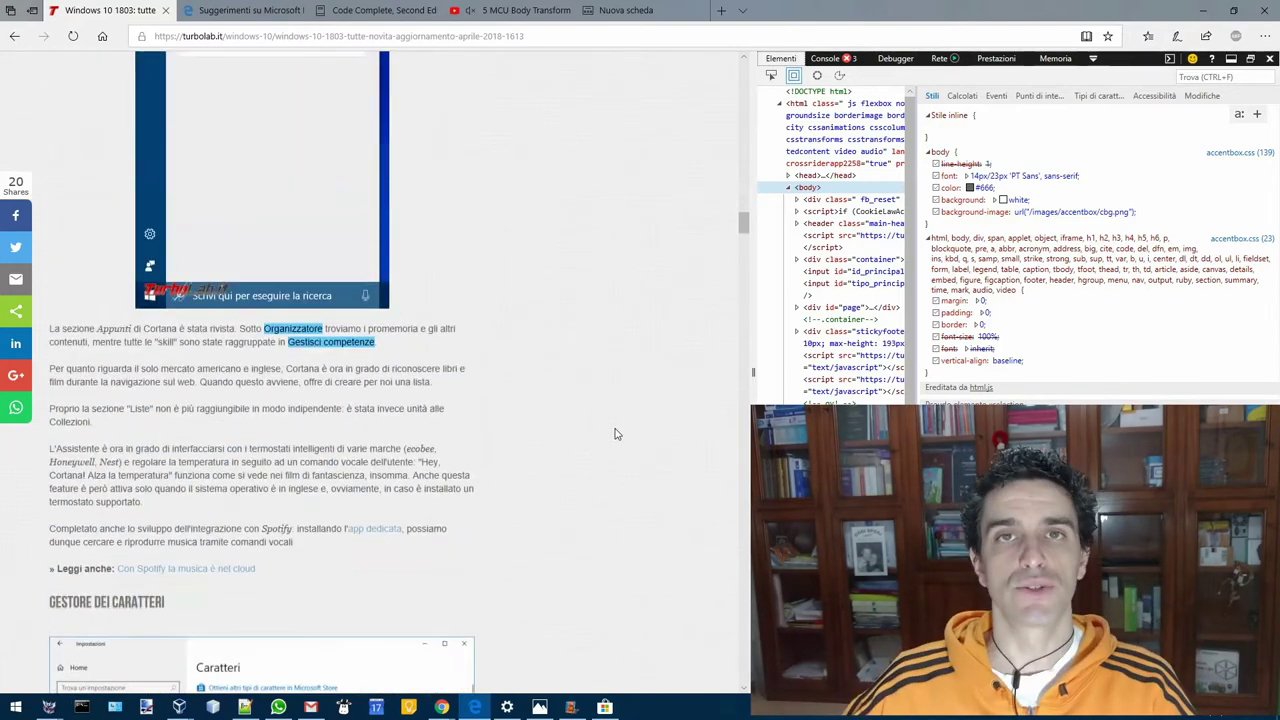
scroll(616, 433, "up", 10)
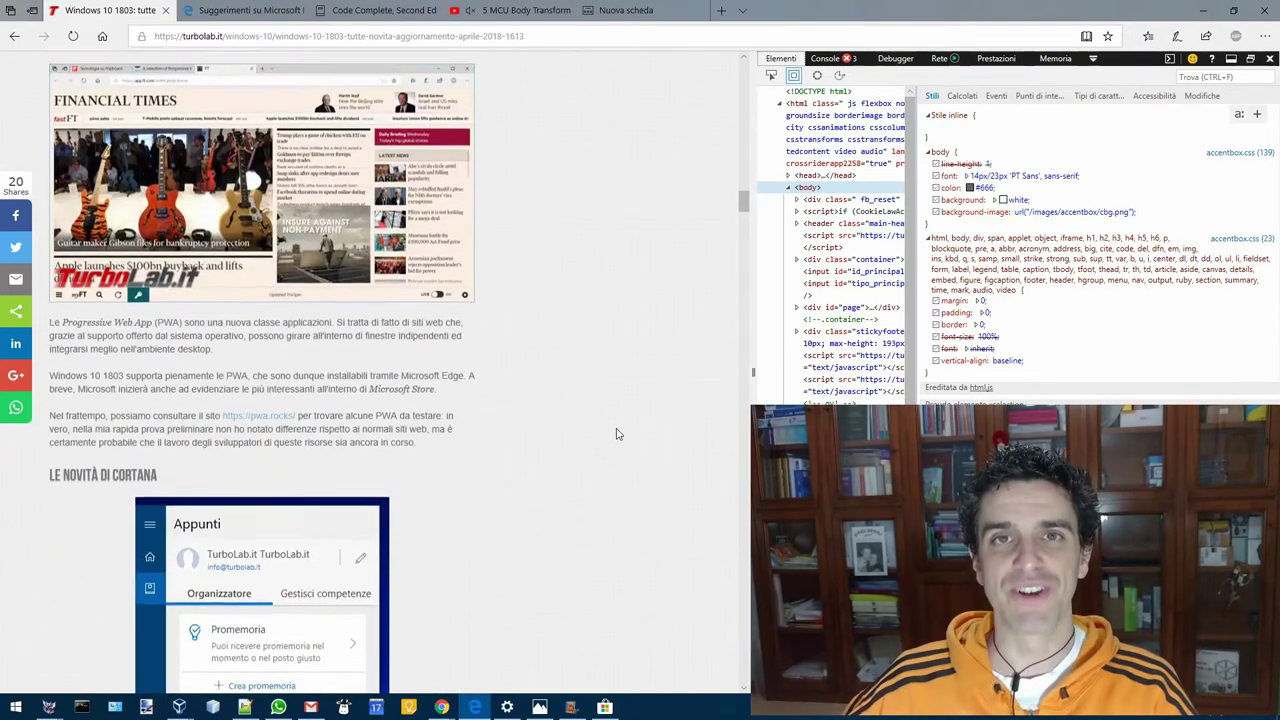
scroll(616, 433, "up", 4)
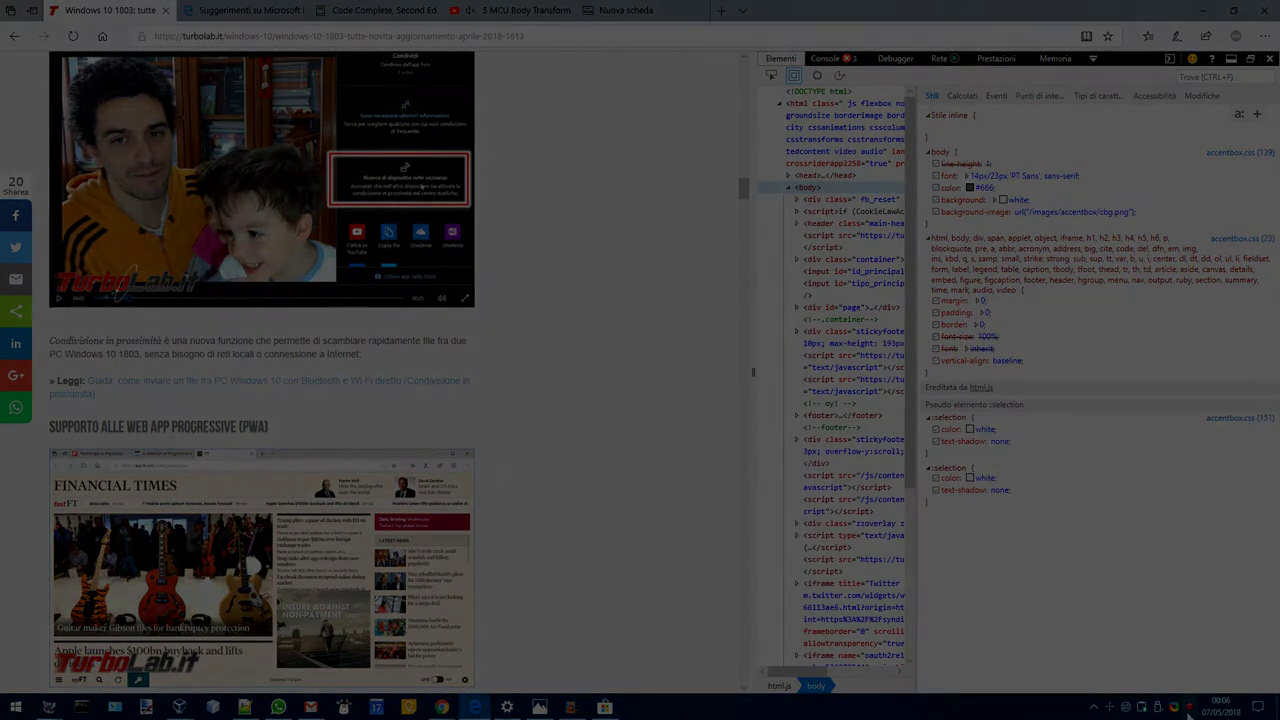
right_click(1183, 712)
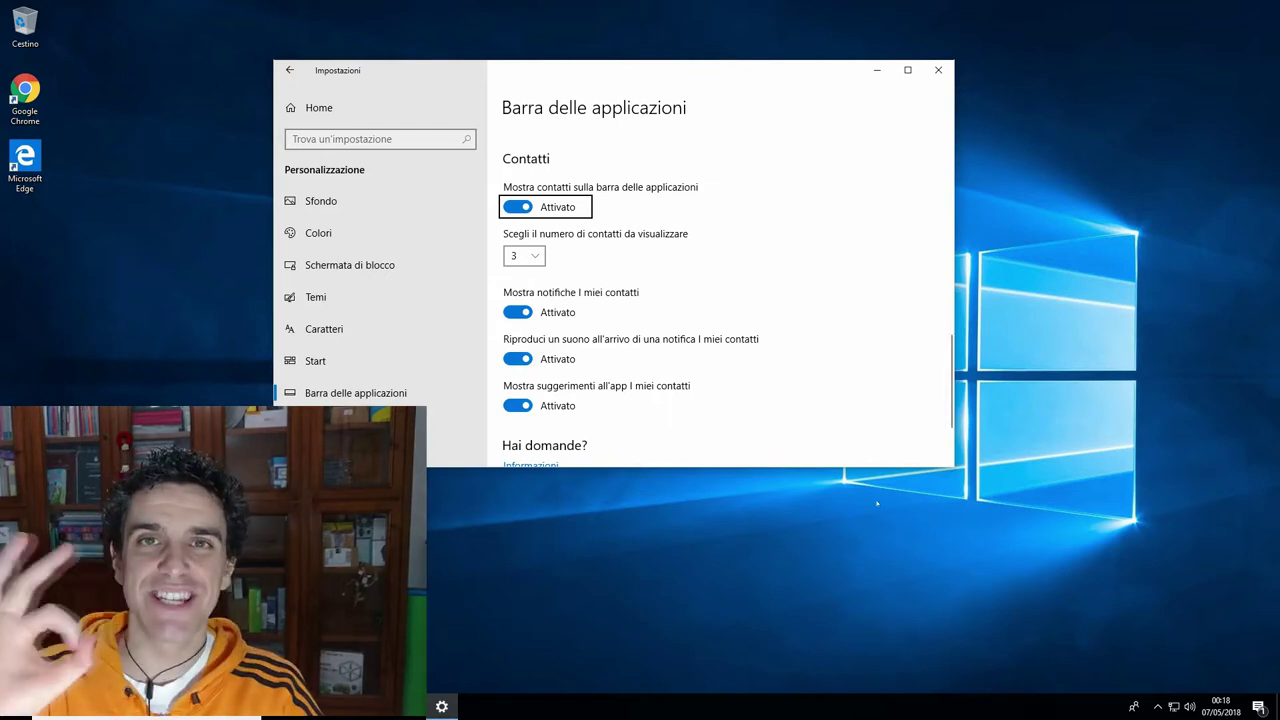
key("Num_Lock")
- Open the taskbar contacts flyout, dismiss its tip about adding contacts, and view the choices for the number of contacts displayed
left_click(1133, 707)
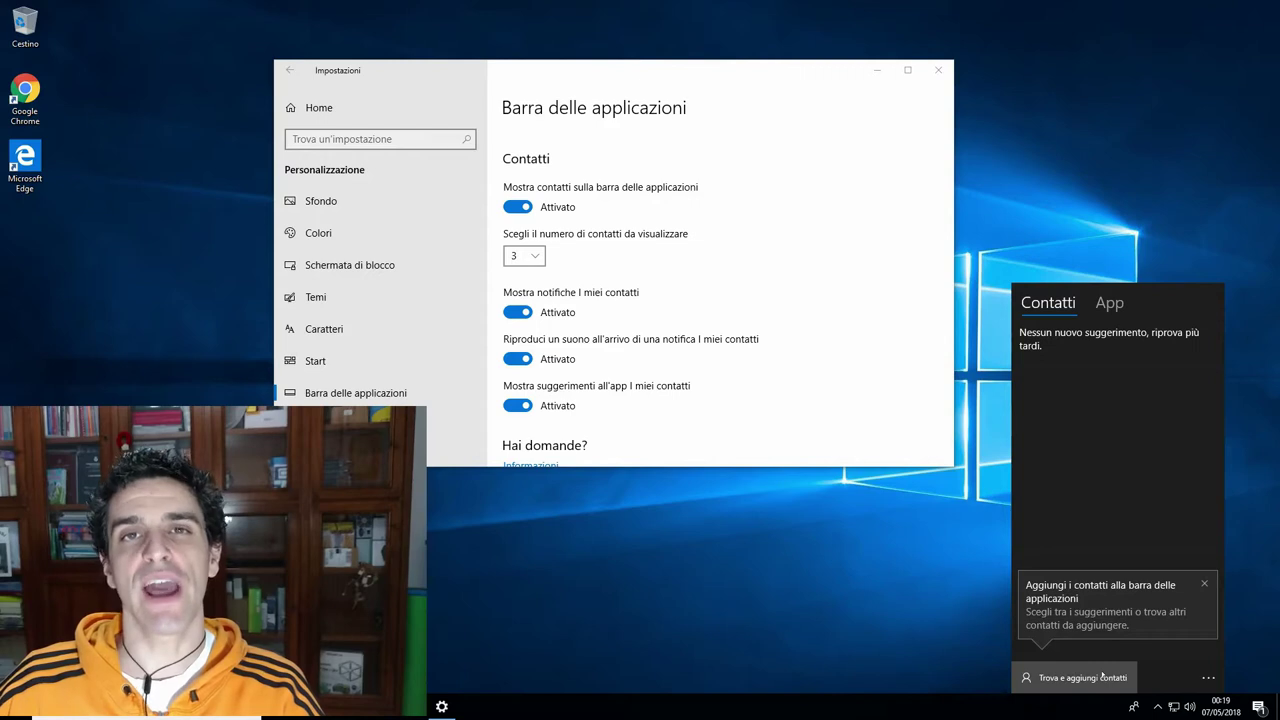
left_click(1204, 585)
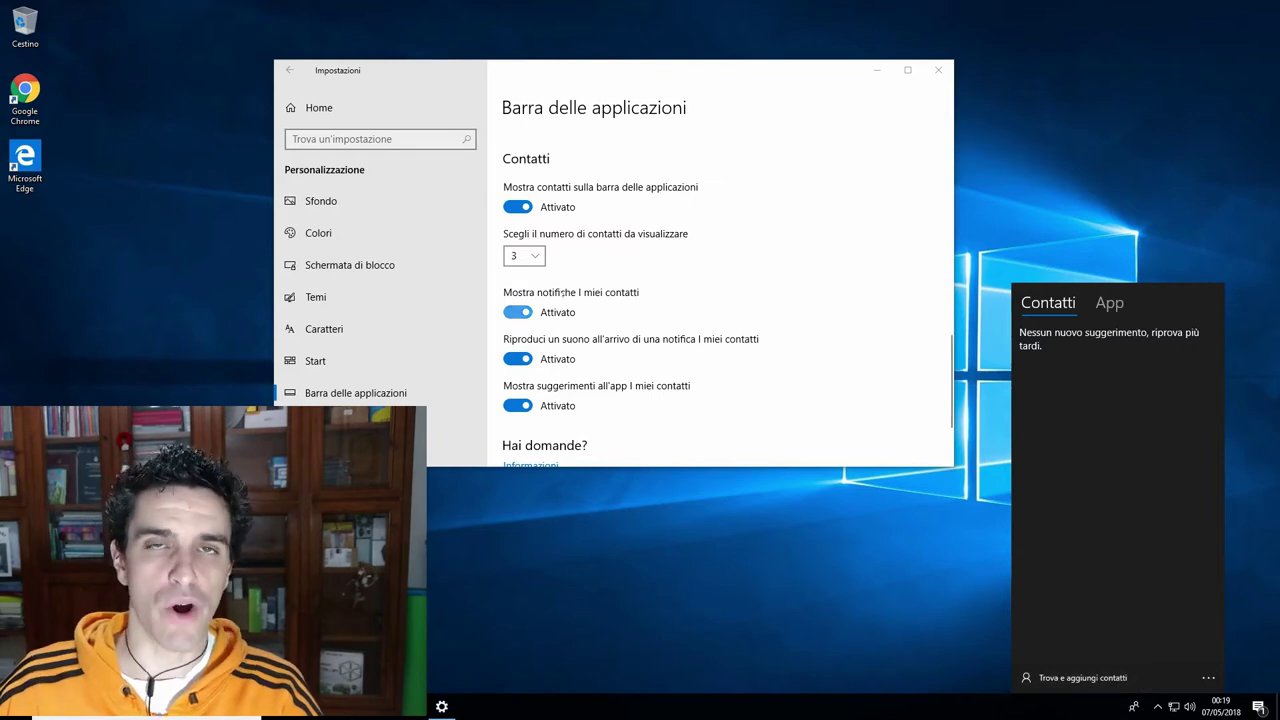
left_click(530, 256)
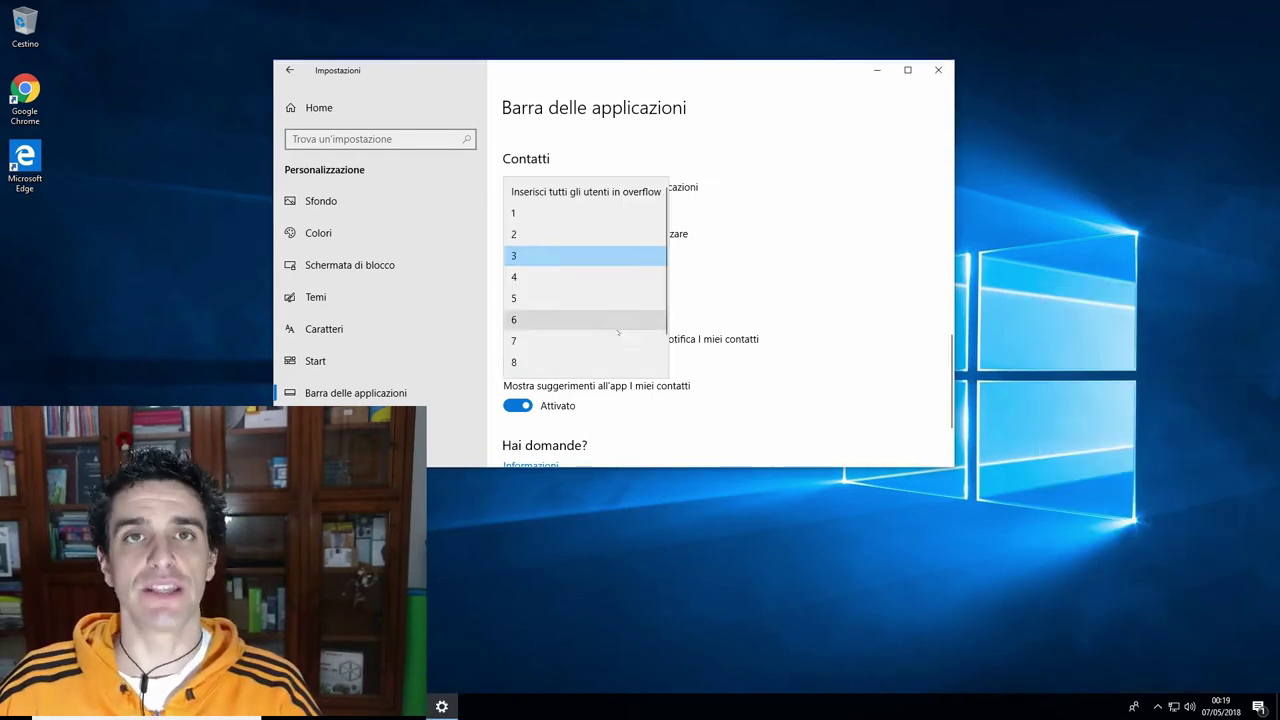
scroll(588, 360, "down", 2)
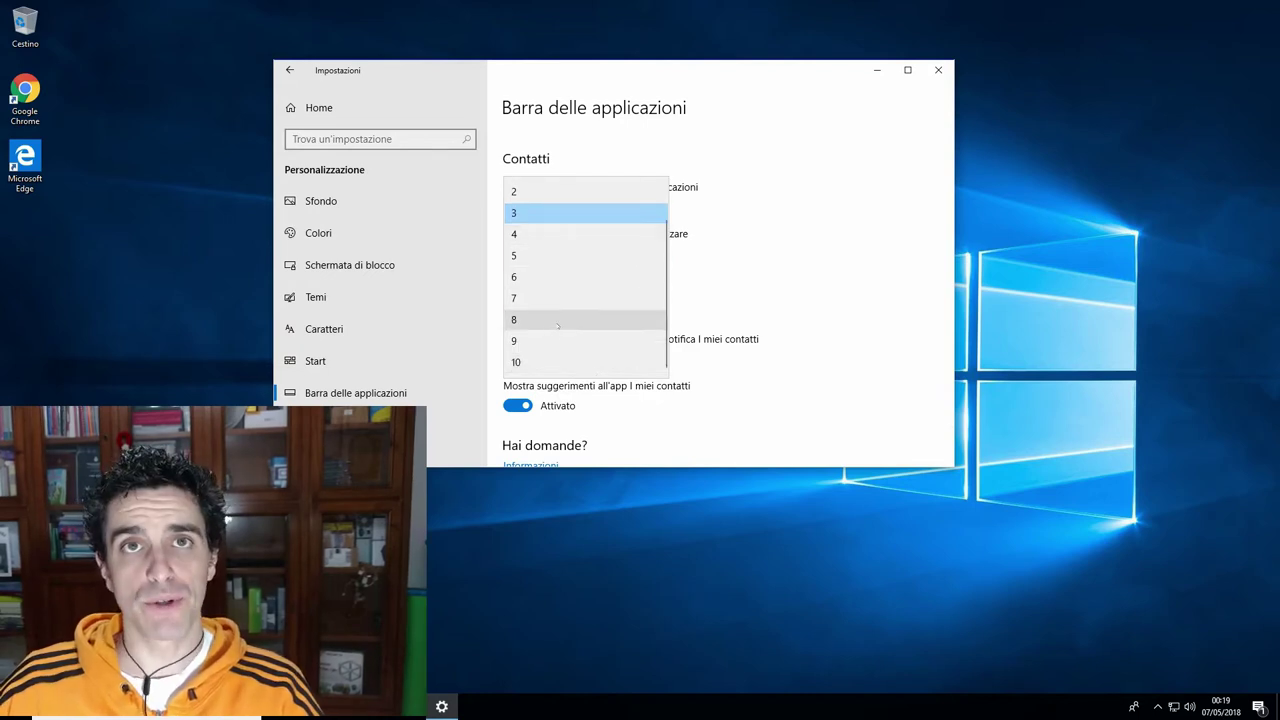
left_click(853, 346)
scroll(828, 348, "down", 1)
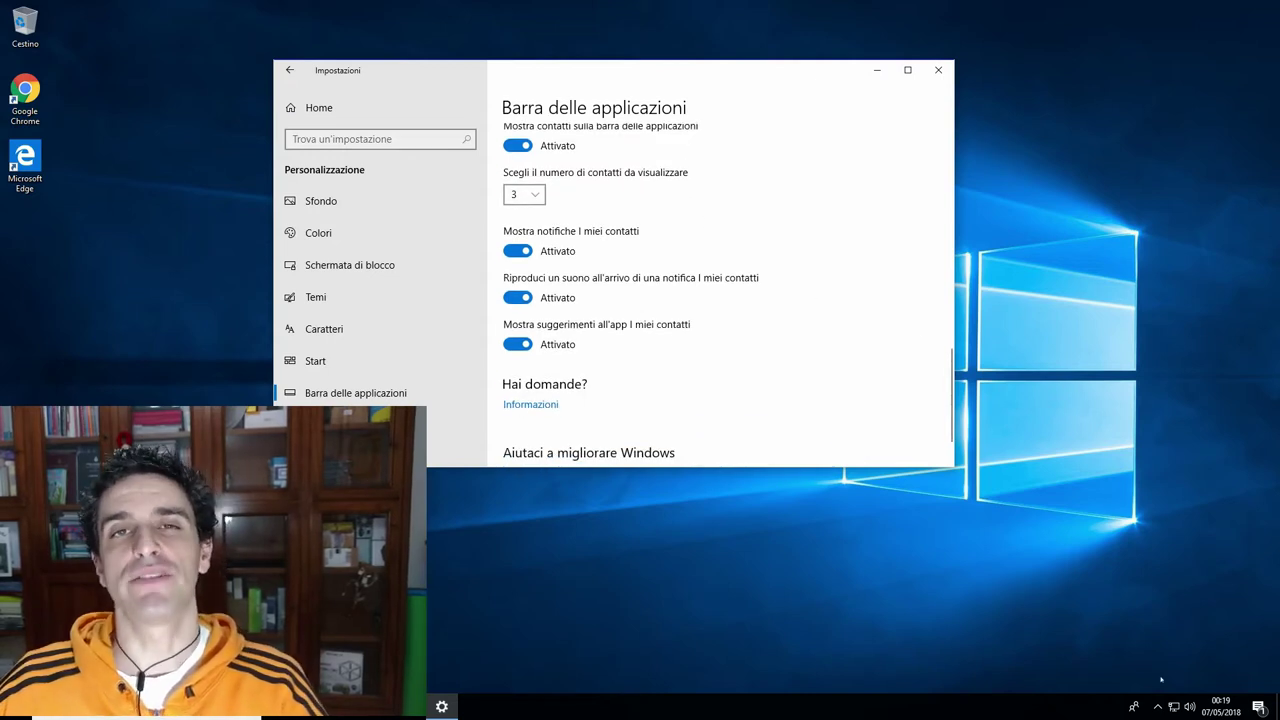
- Reopen the taskbar contacts flyout, view its additional options and switch from Contatti to App
left_click(1133, 706)
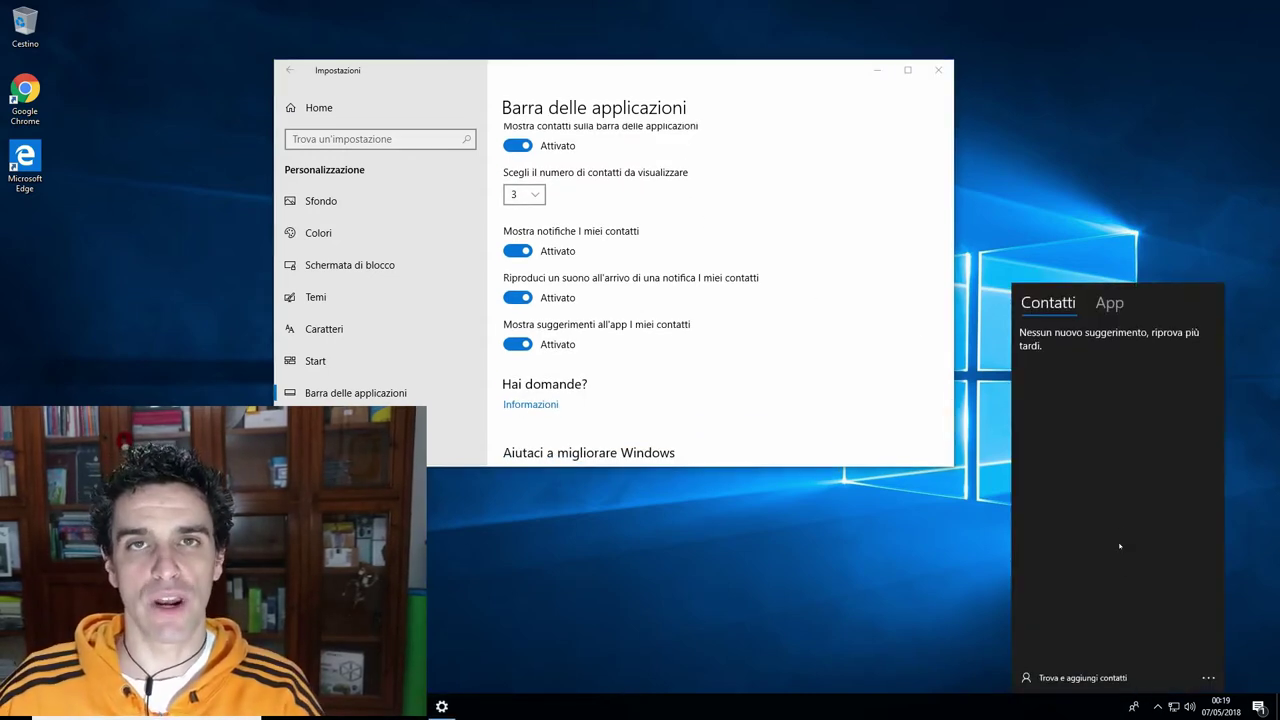
left_click(1208, 678)
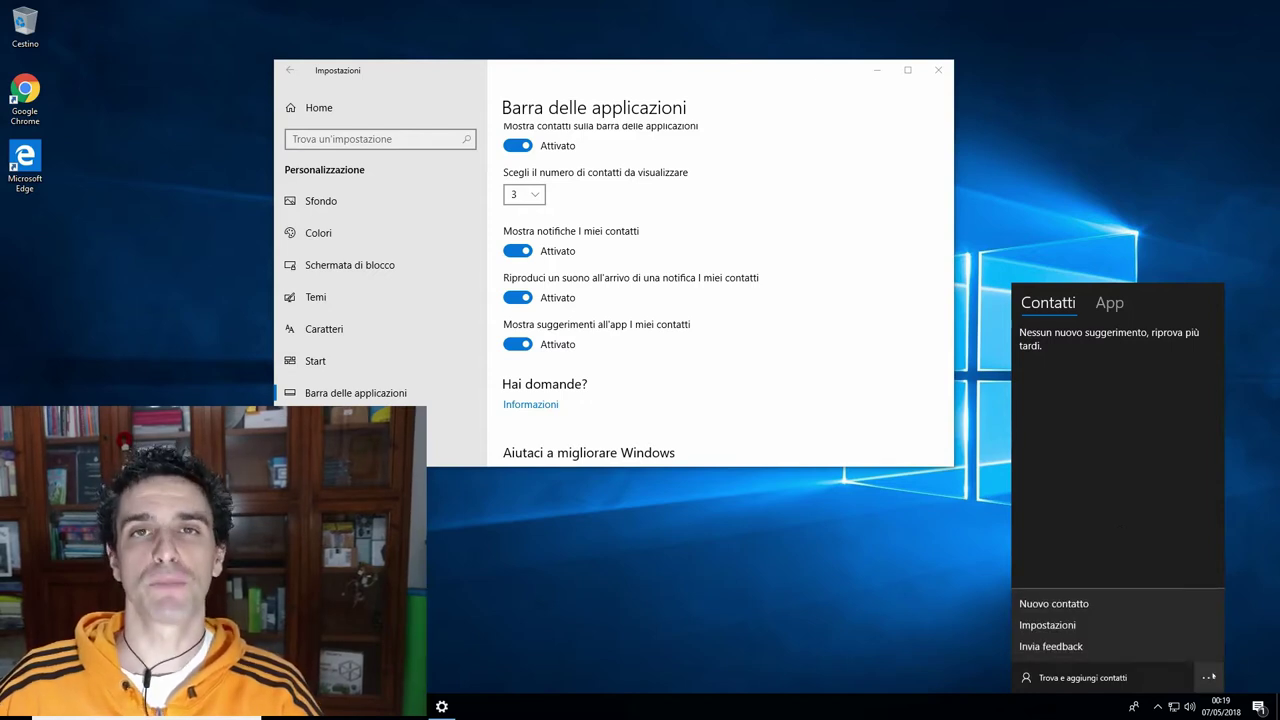
left_click(1122, 462)
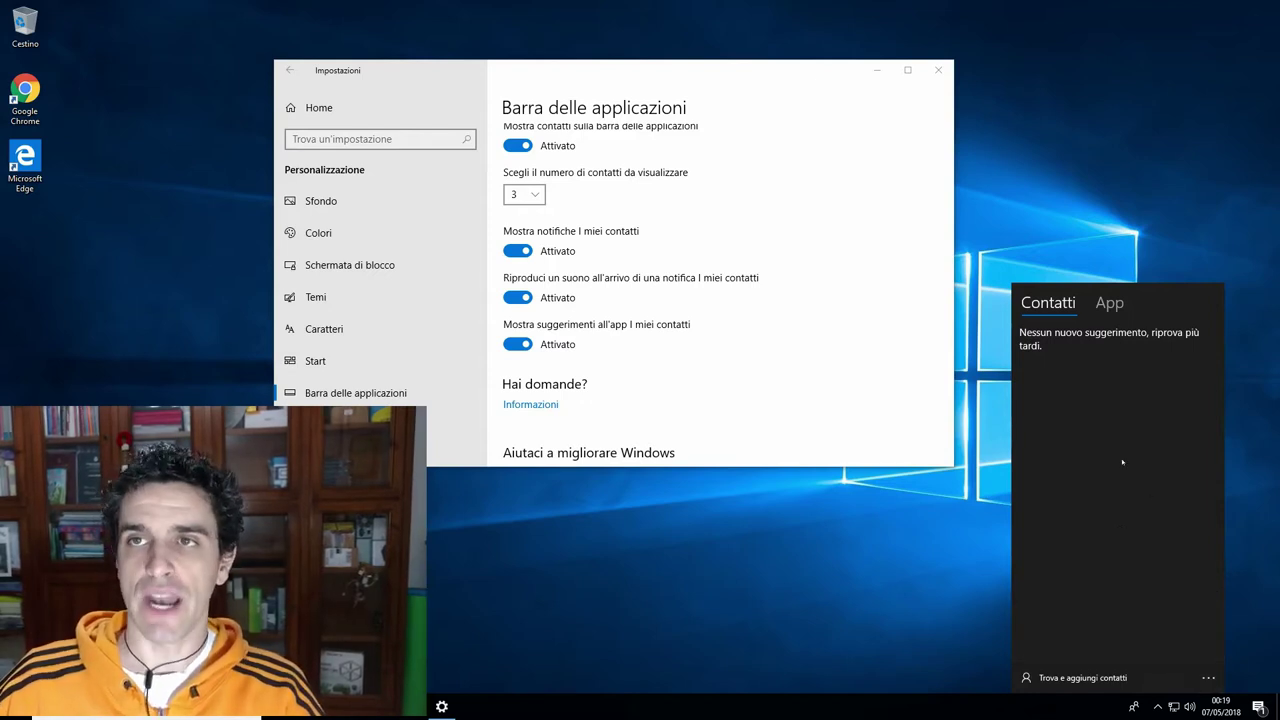
left_click(1110, 304)
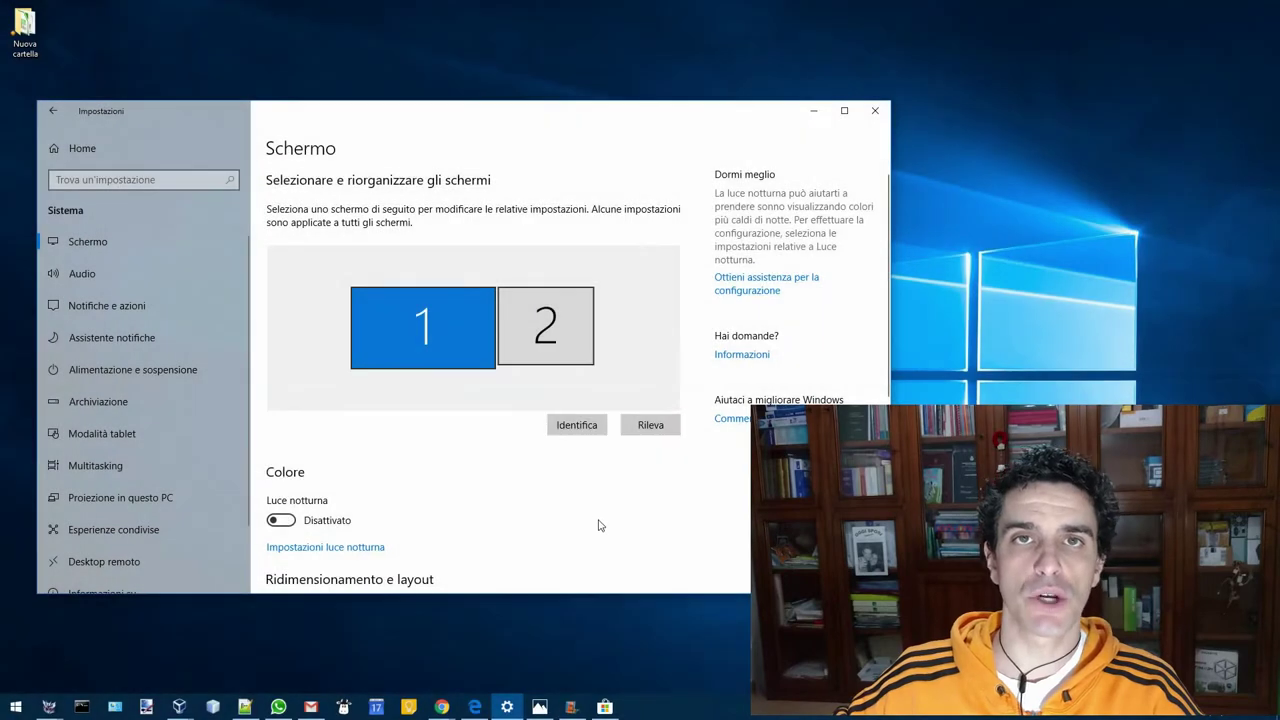
- View the advanced scaling settings for blurry apps and custom scaling from the Schermo page, and go back
scroll(597, 523, "down", 5)
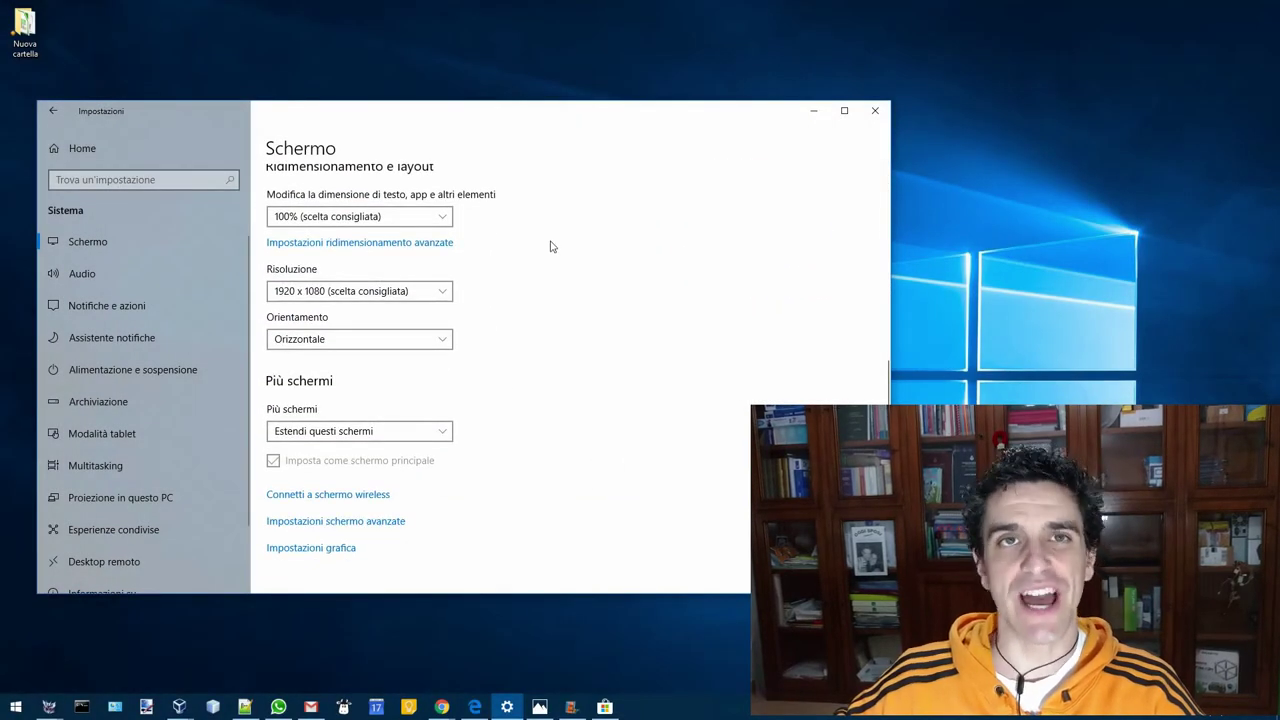
left_click(386, 244)
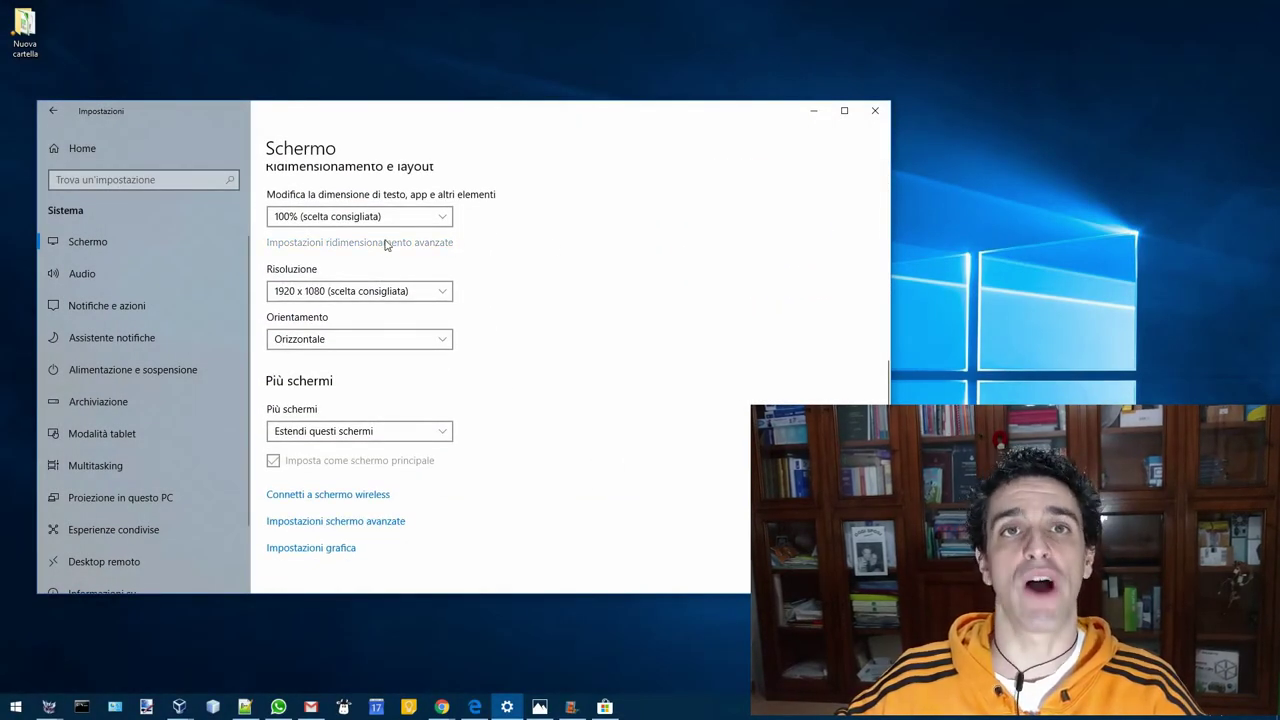
scroll(455, 281, "down", 1)
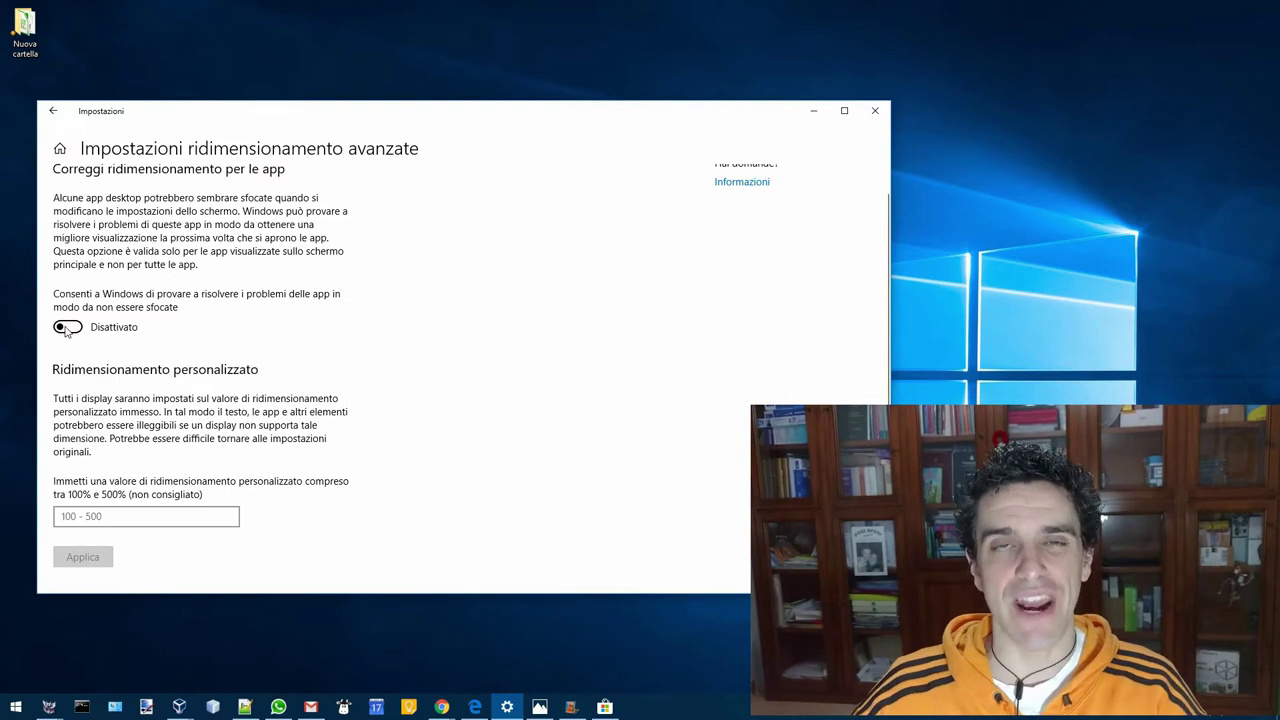
left_click(54, 112)
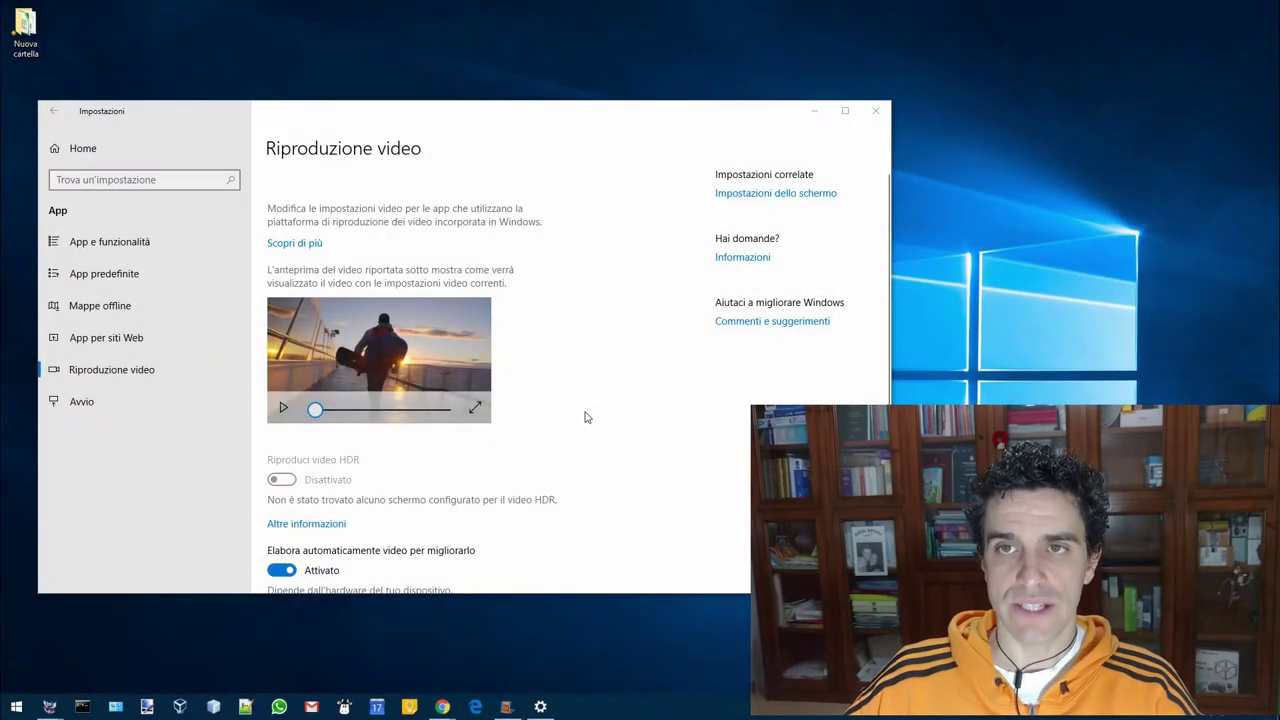
- View the Riproduzione video settings down to the lower-resolution playback option and return to the settings home page
scroll(586, 397, "down", 2)
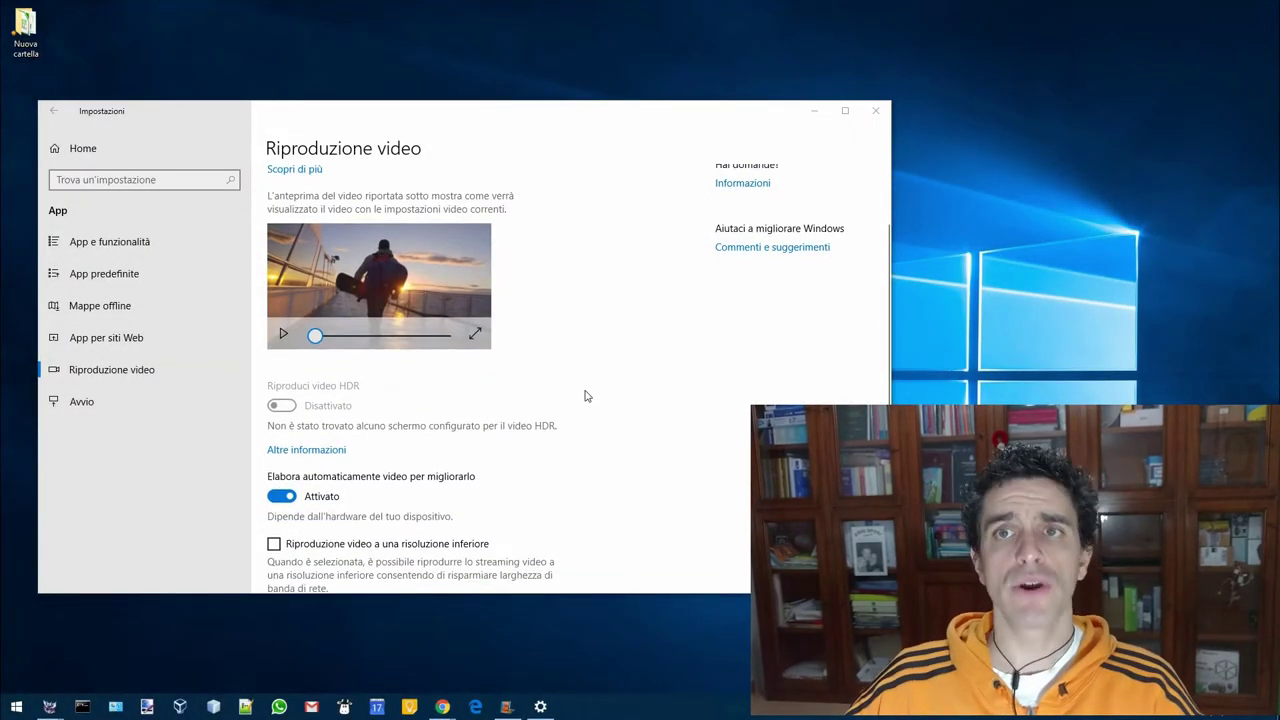
scroll(586, 397, "down", 1)
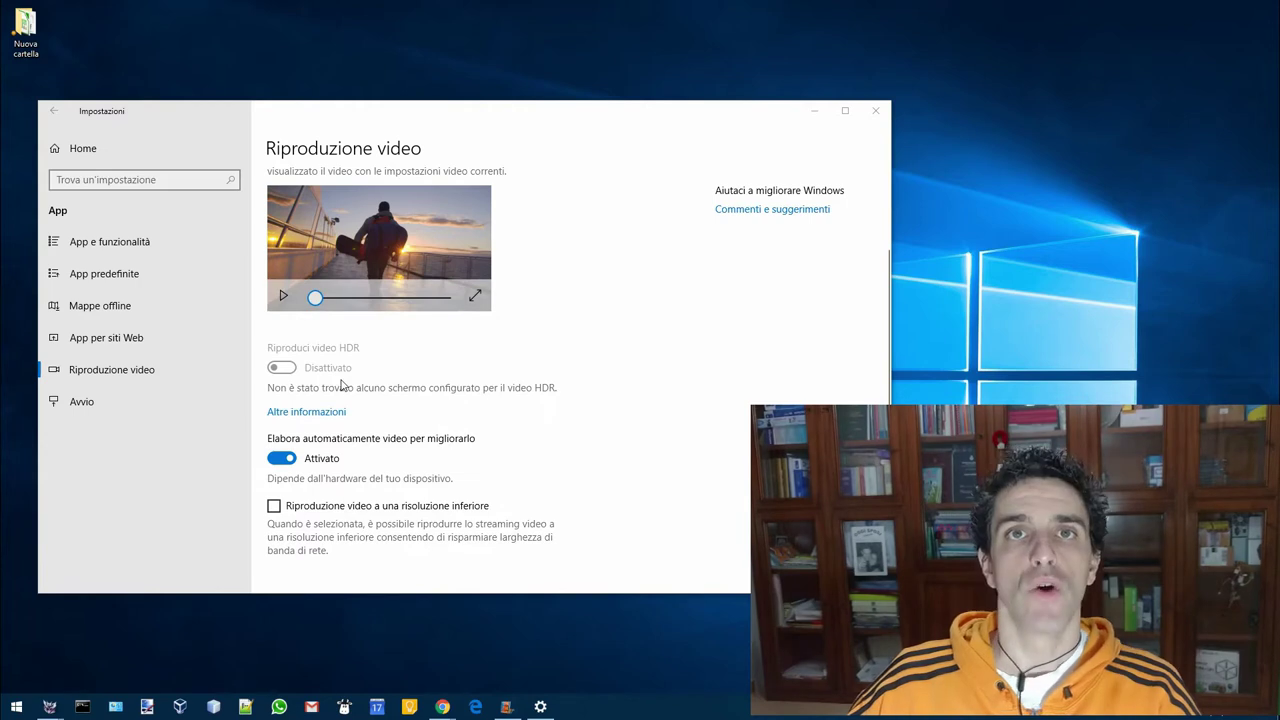
left_click(101, 153)
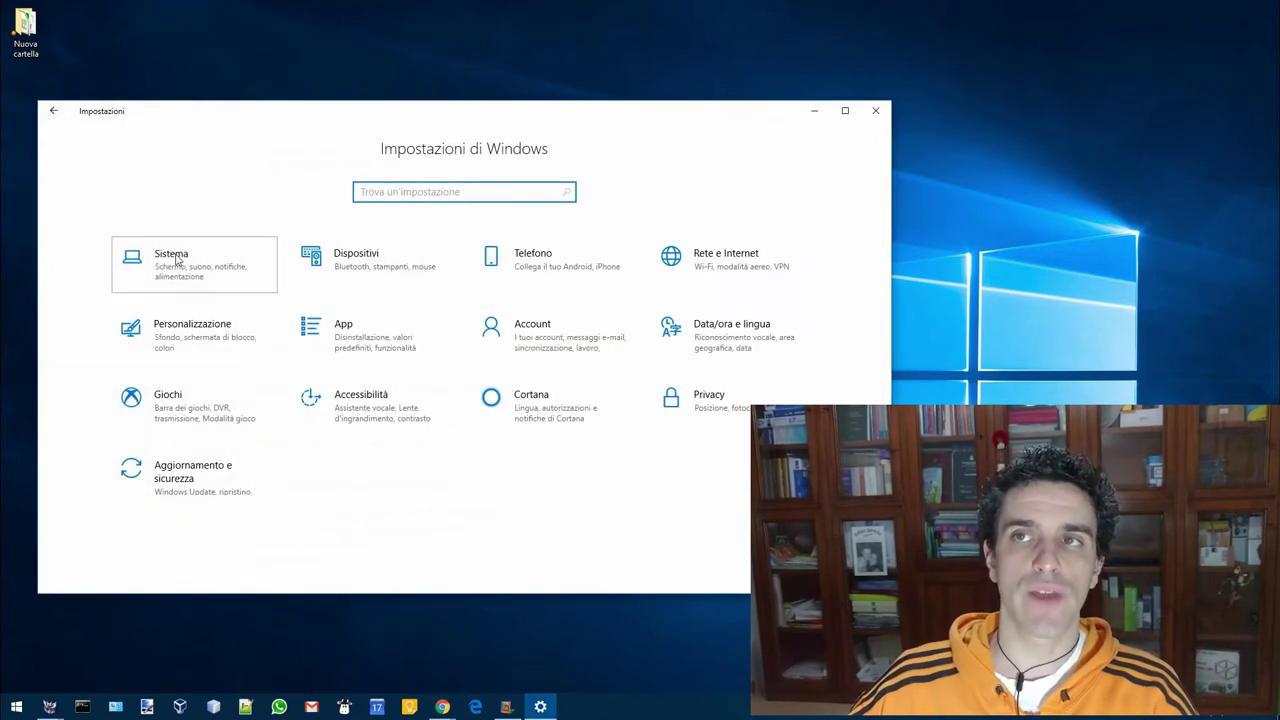
- Open Impostazioni schermo avanzate from the Sistema display settings, examine the display information for both monitors, and go back
left_click(175, 258)
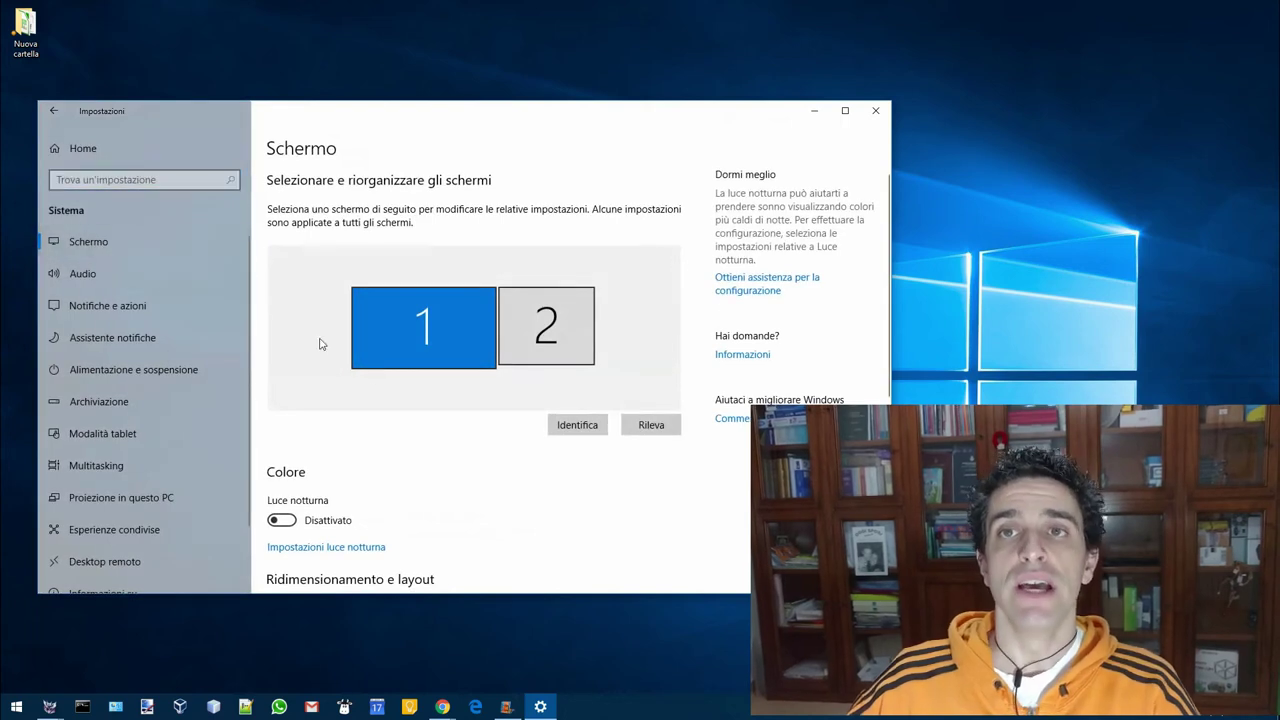
scroll(446, 427, "down", 2)
scroll(446, 427, "down", 5)
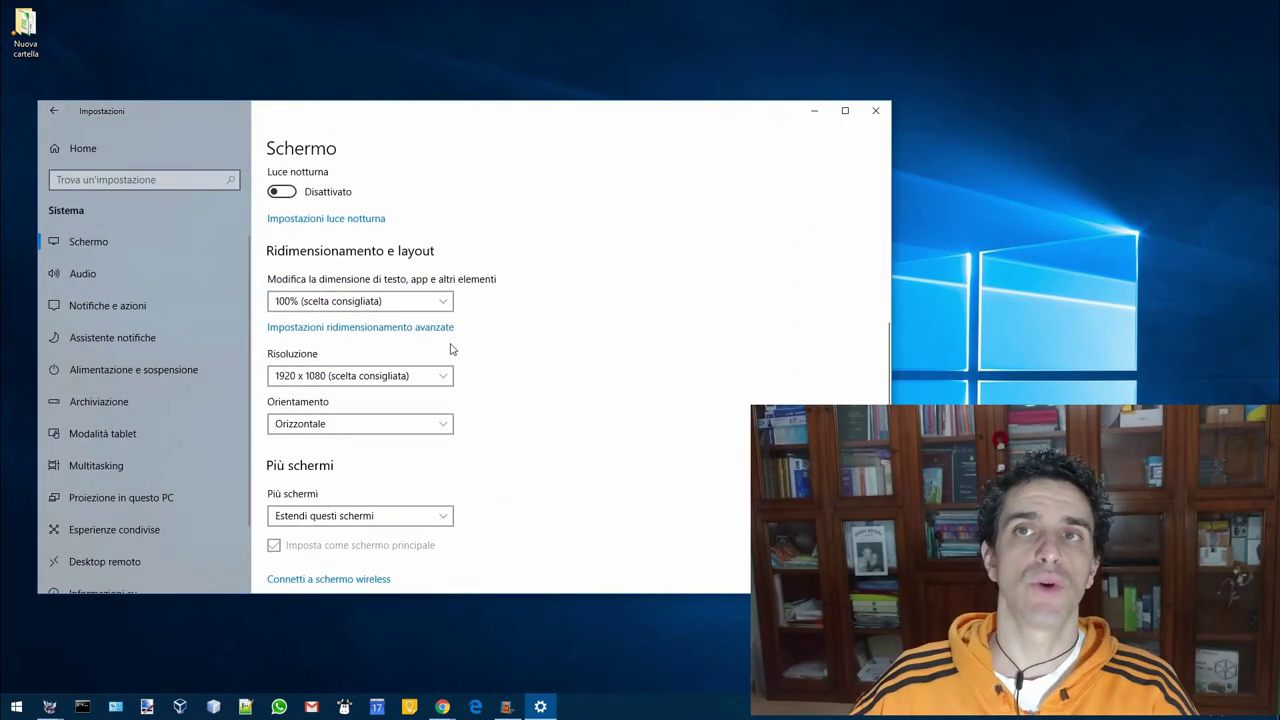
scroll(446, 346, "down", 2)
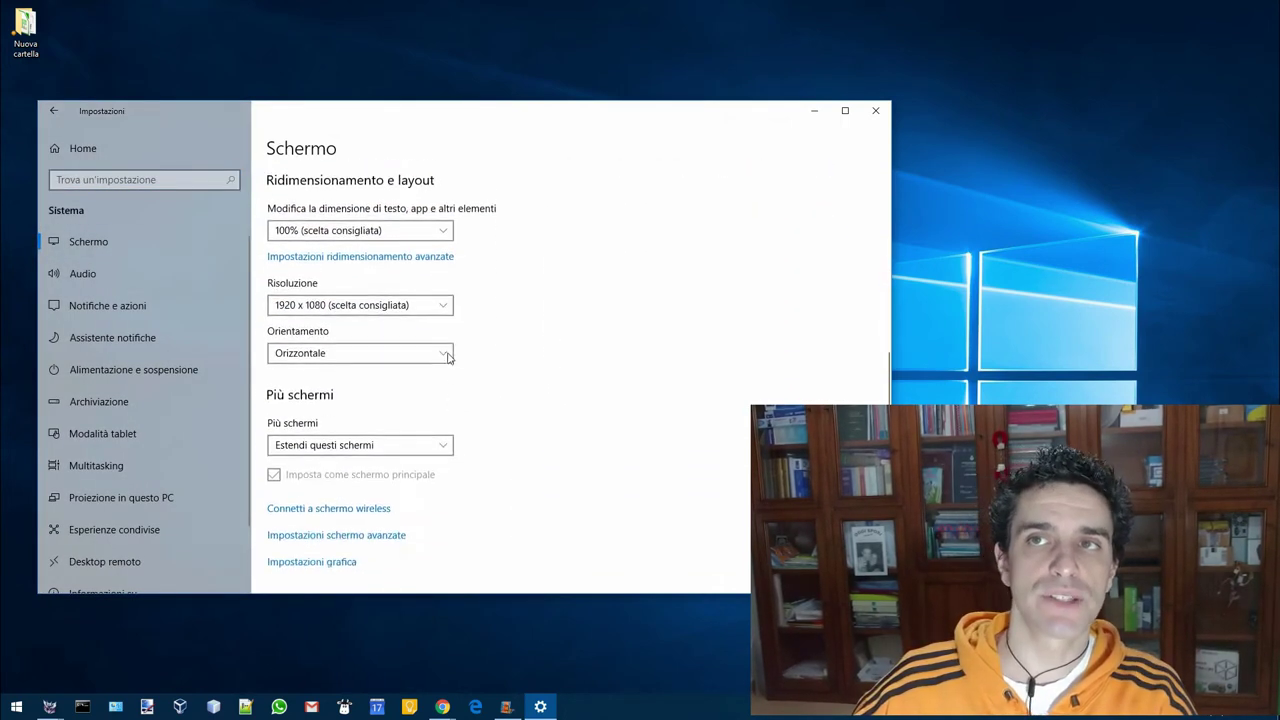
left_click(350, 523)
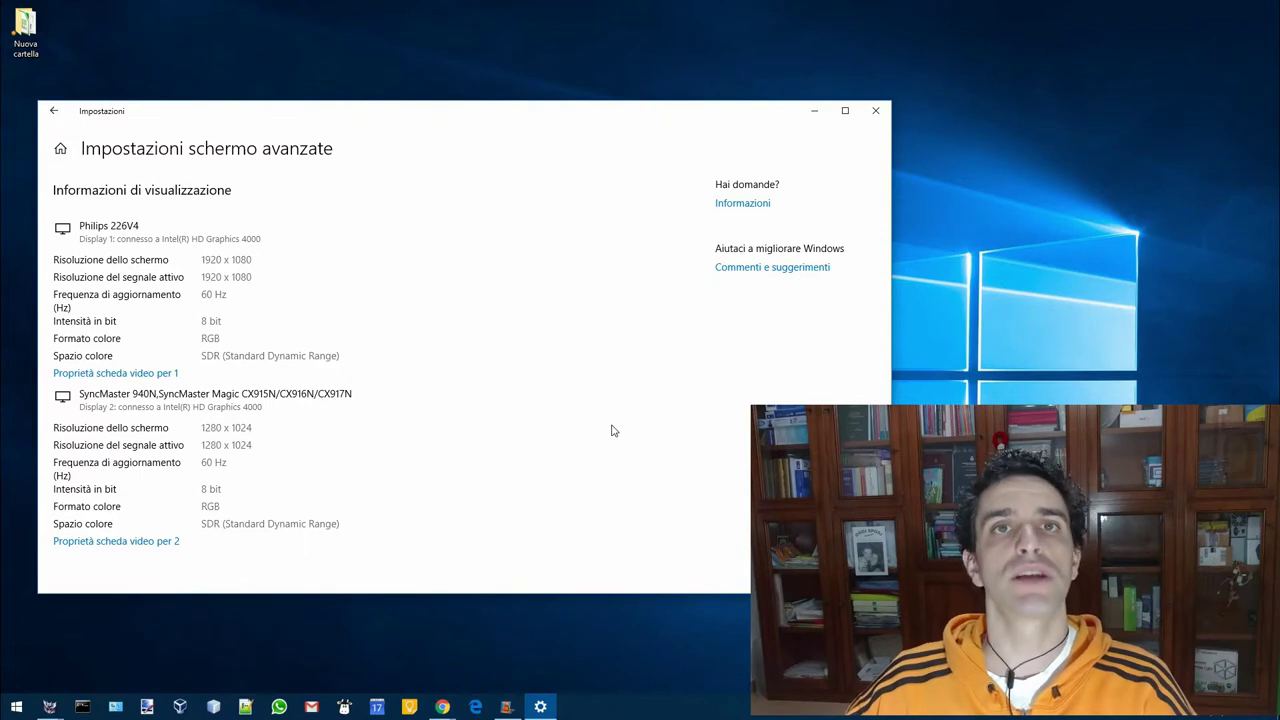
left_click(54, 111)
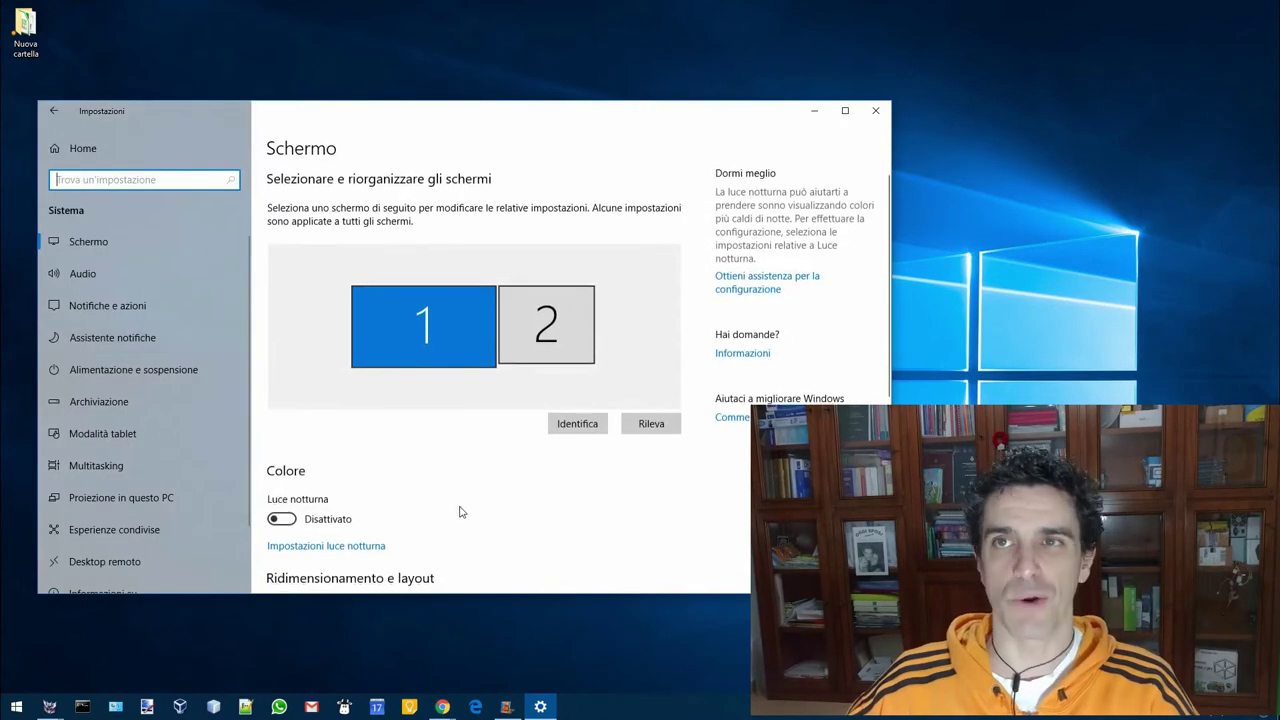
- Open Impostazioni grafica and add the App universale entry Portale realtà mista to the graphics performance preferences
scroll(468, 506, "down", 5)
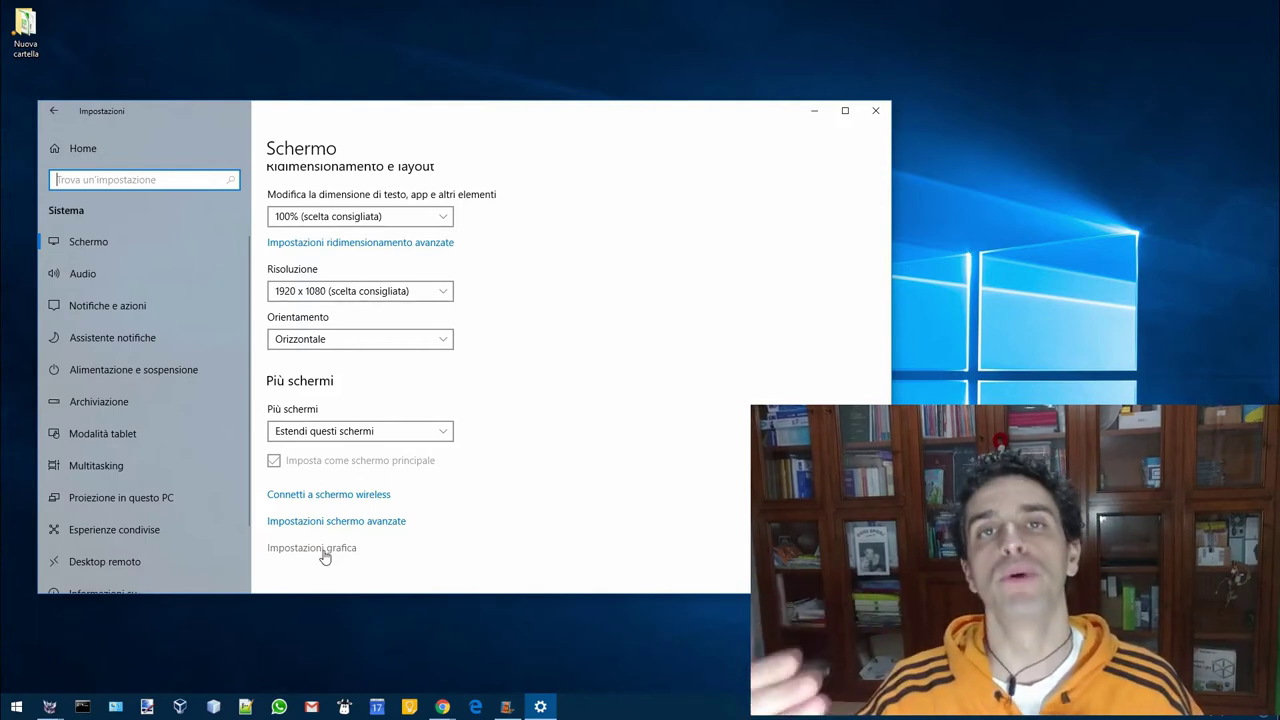
left_click(323, 549)
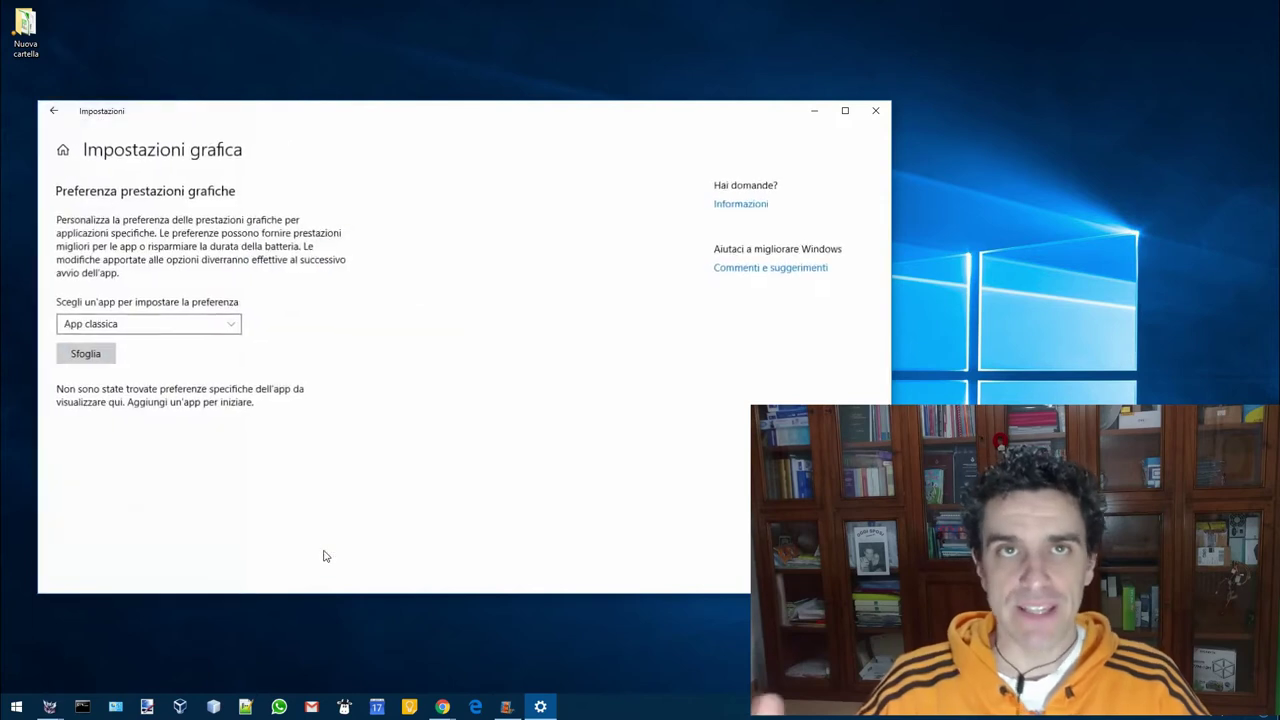
left_click(185, 331)
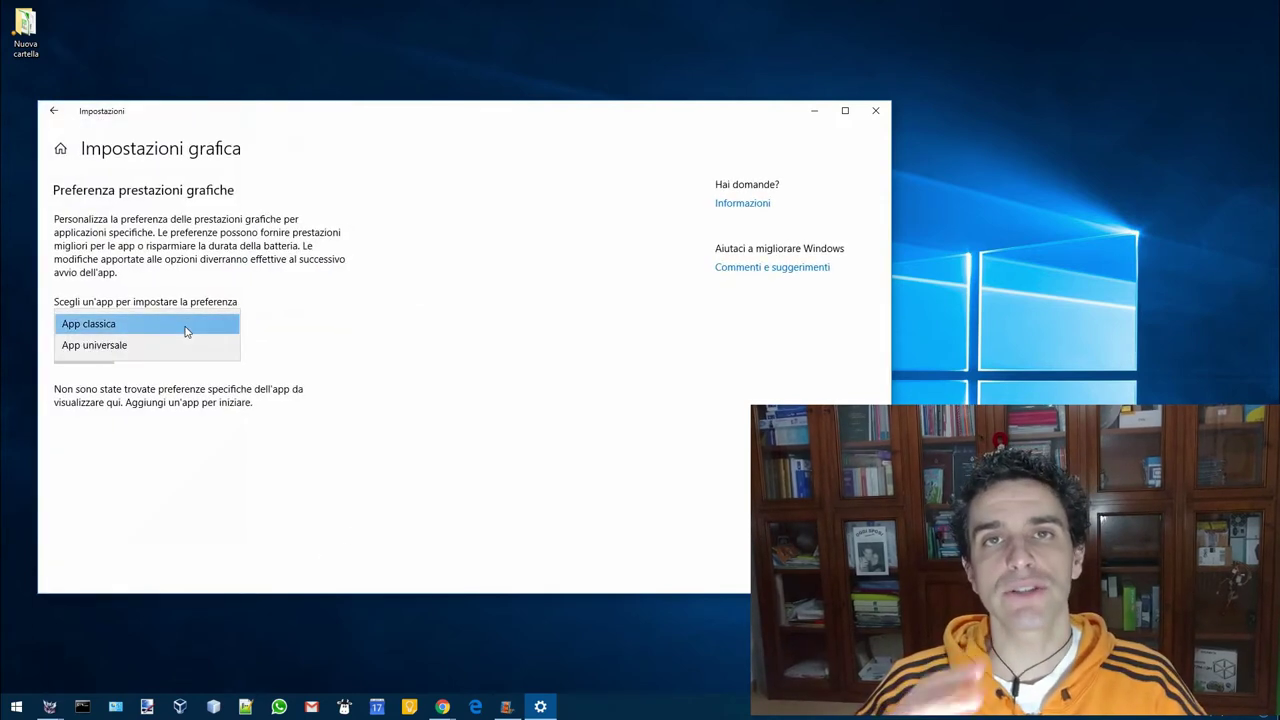
left_click(186, 347)
left_click(140, 356)
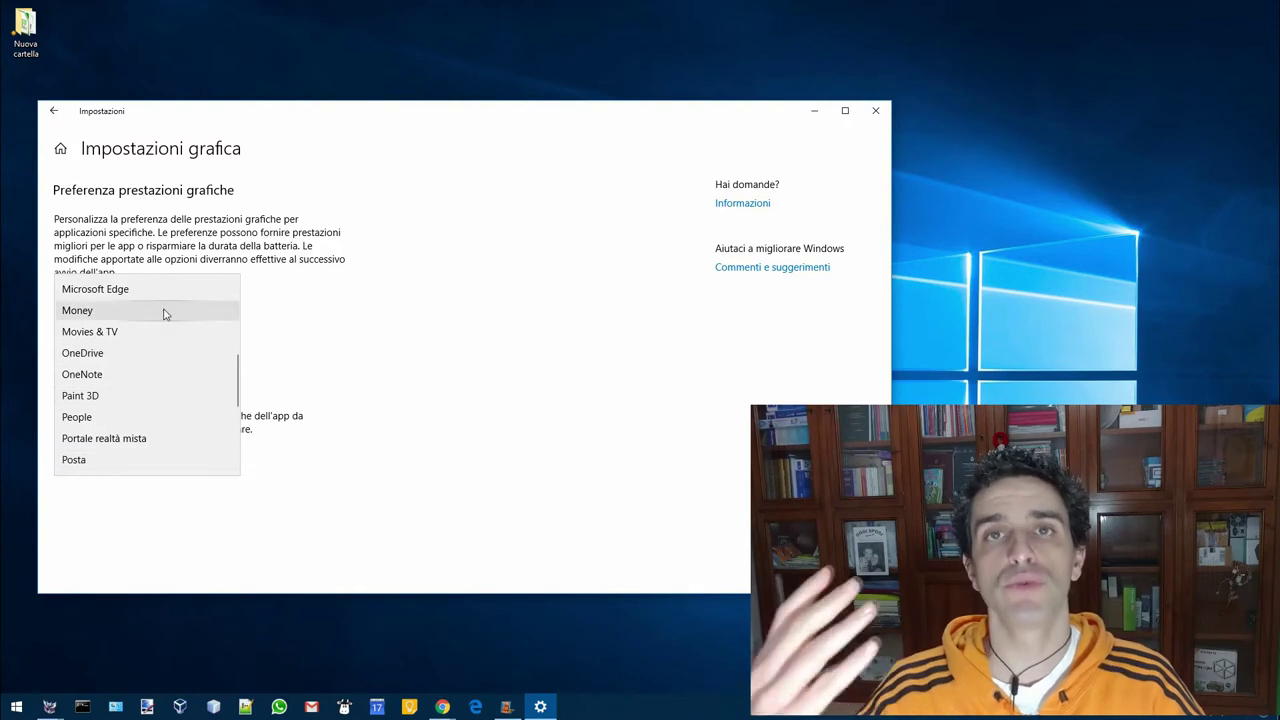
left_click(181, 446)
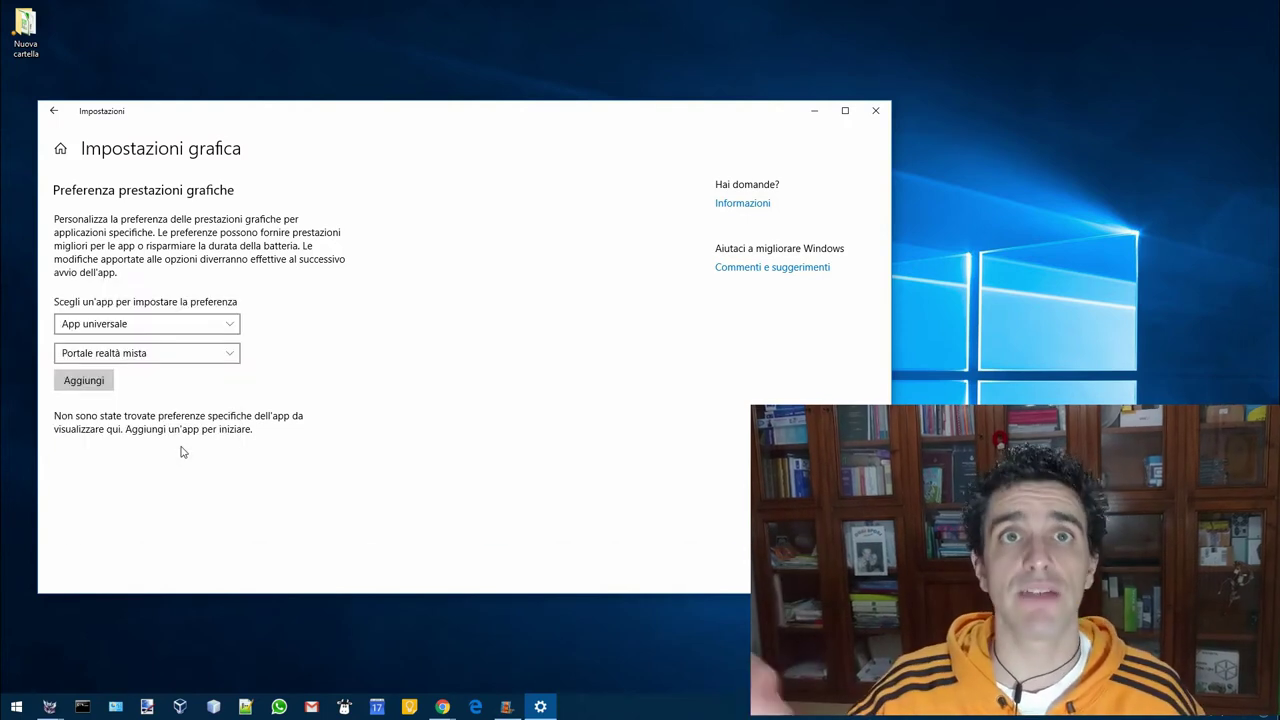
left_click(103, 381)
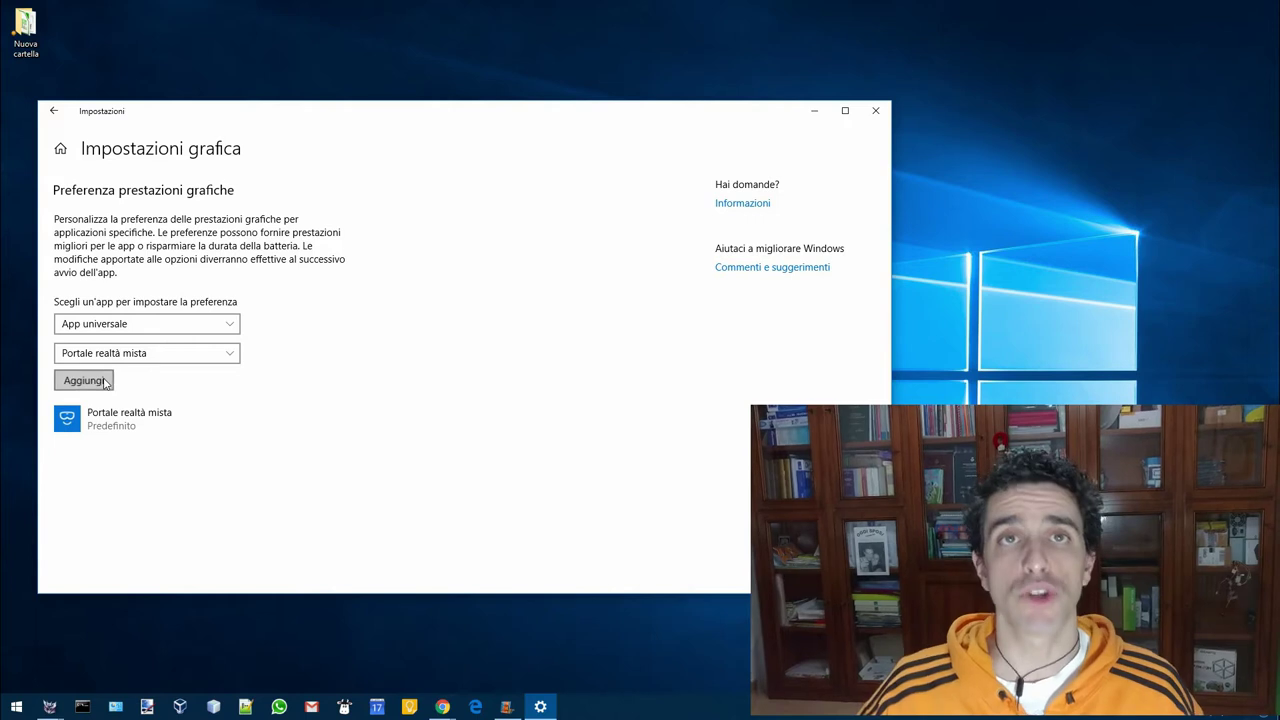
- Try the Prestazioni elevate and Risparmio energia graphics preferences for Portale realtà mista, and cancel the dialog
left_click(145, 420)
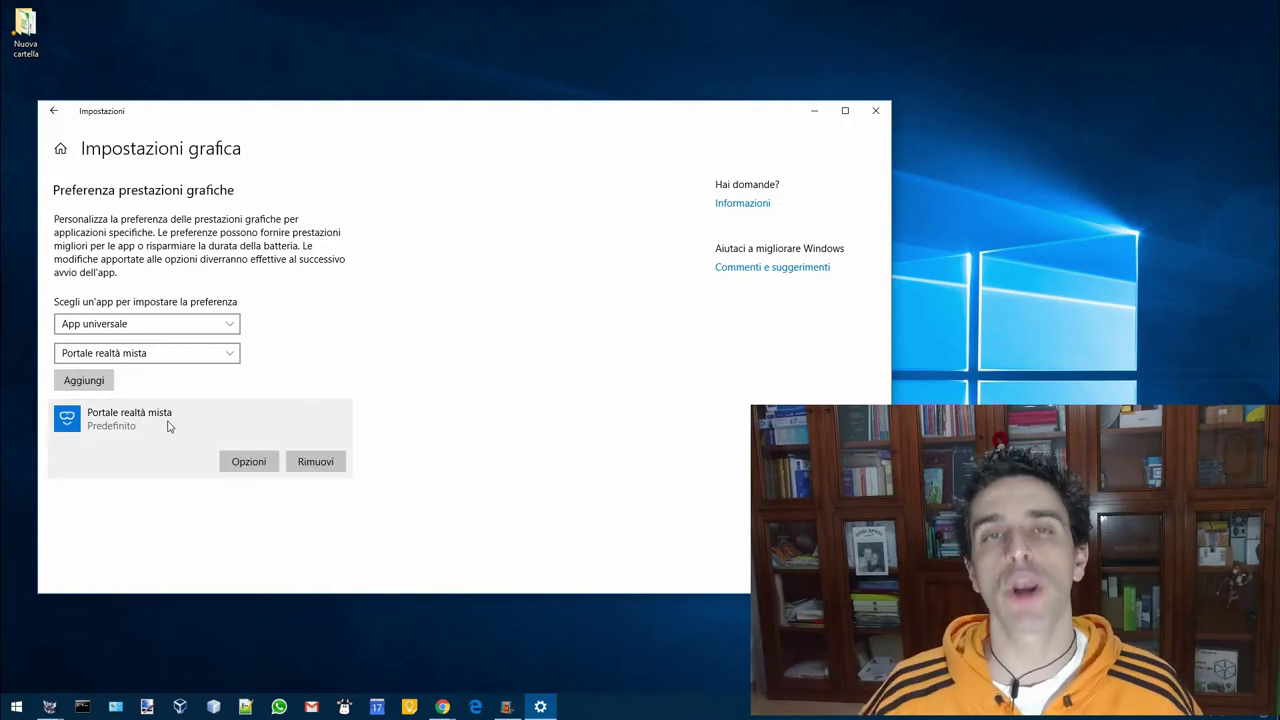
left_click(270, 467)
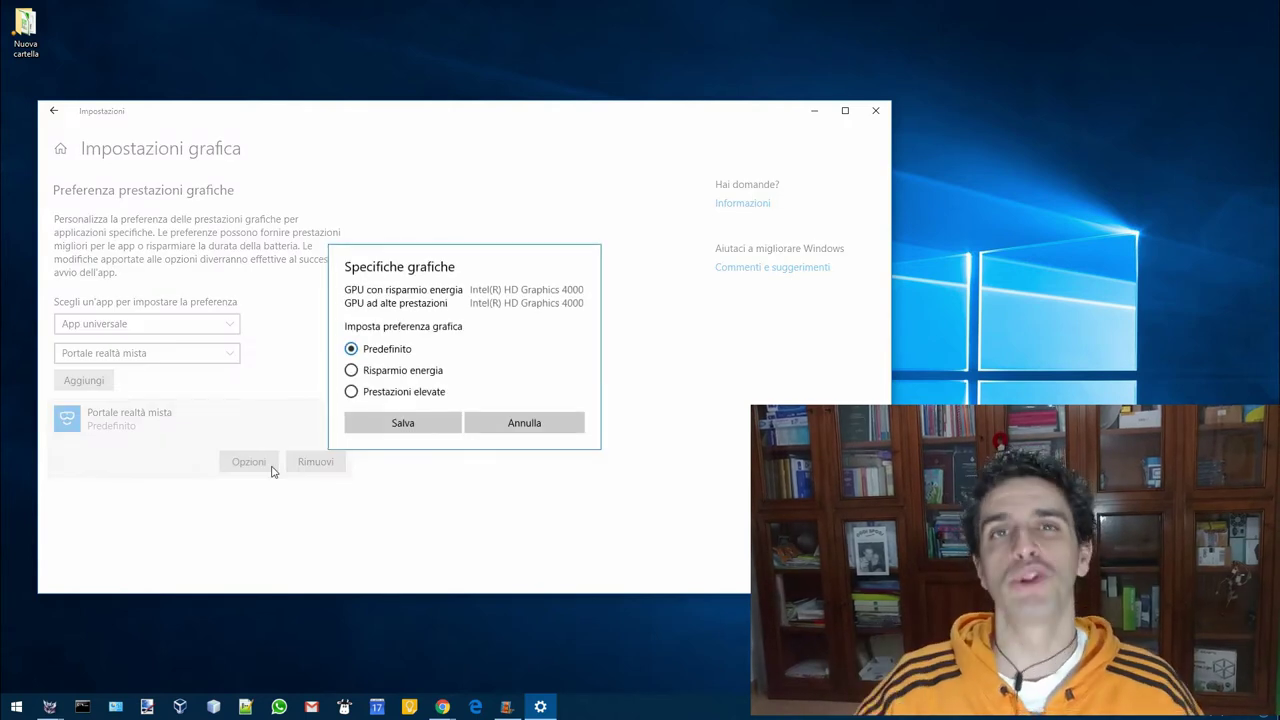
left_click(421, 395)
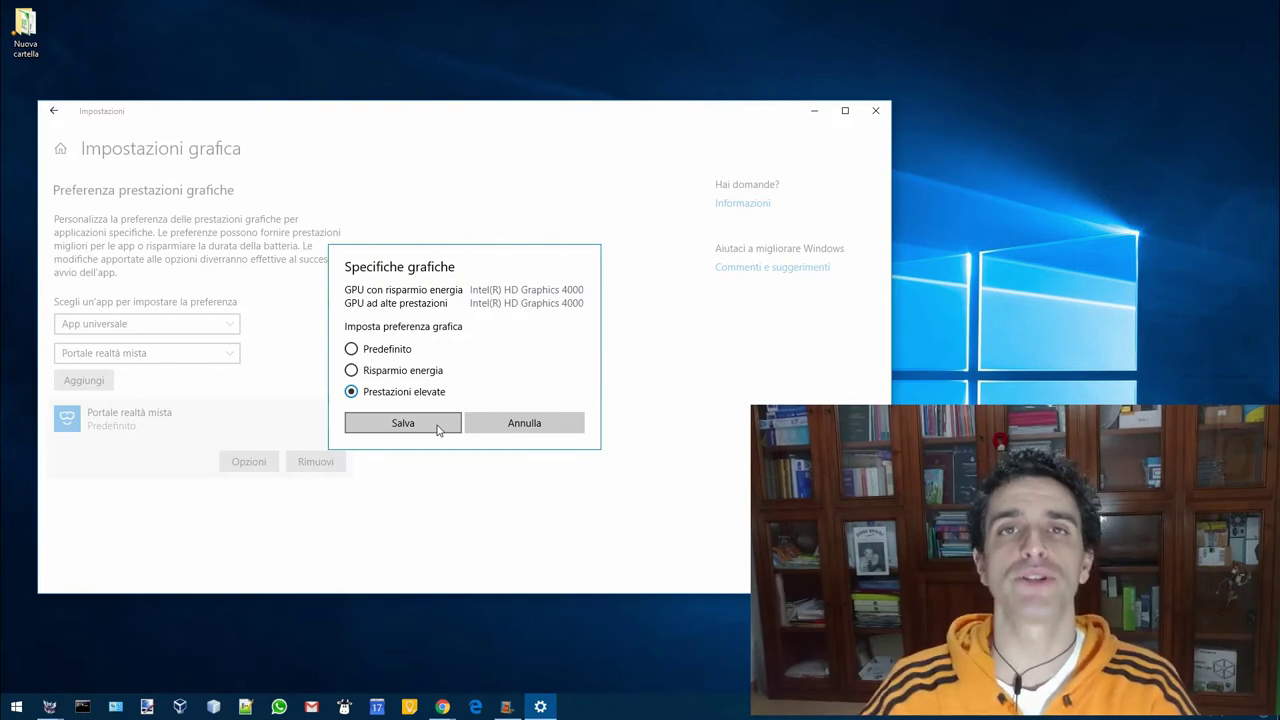
left_click(405, 377)
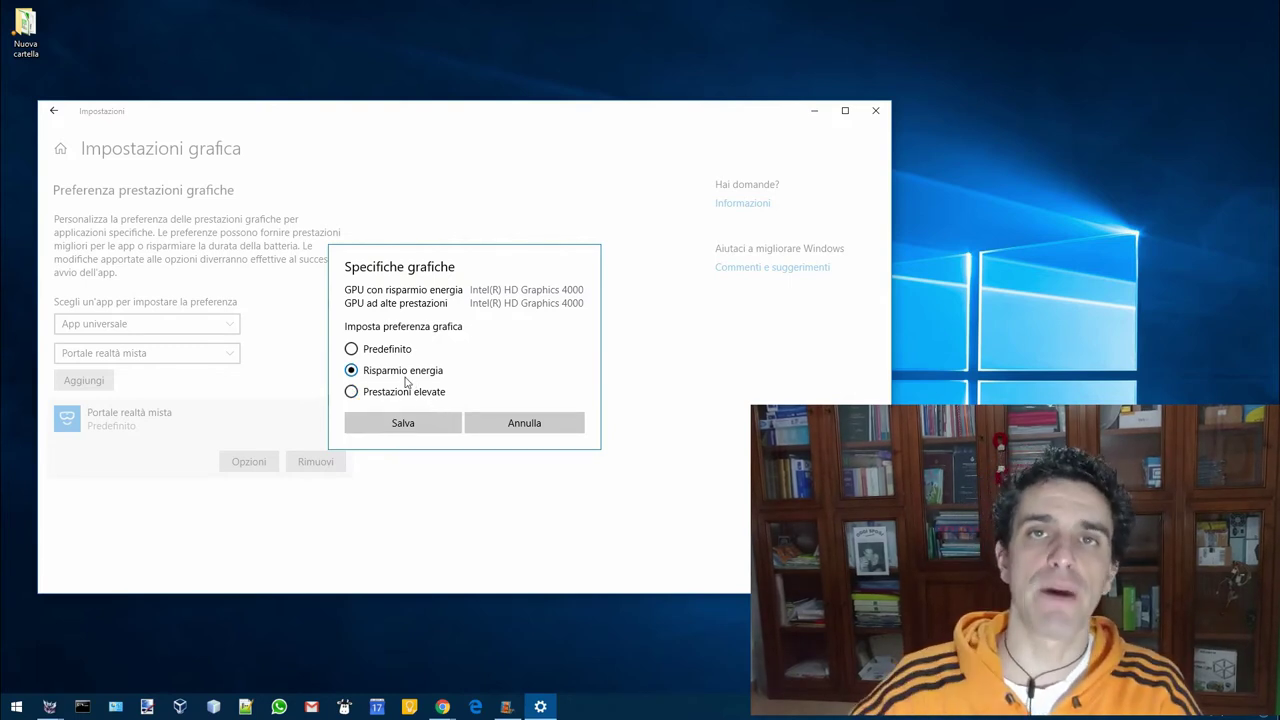
left_click(418, 396)
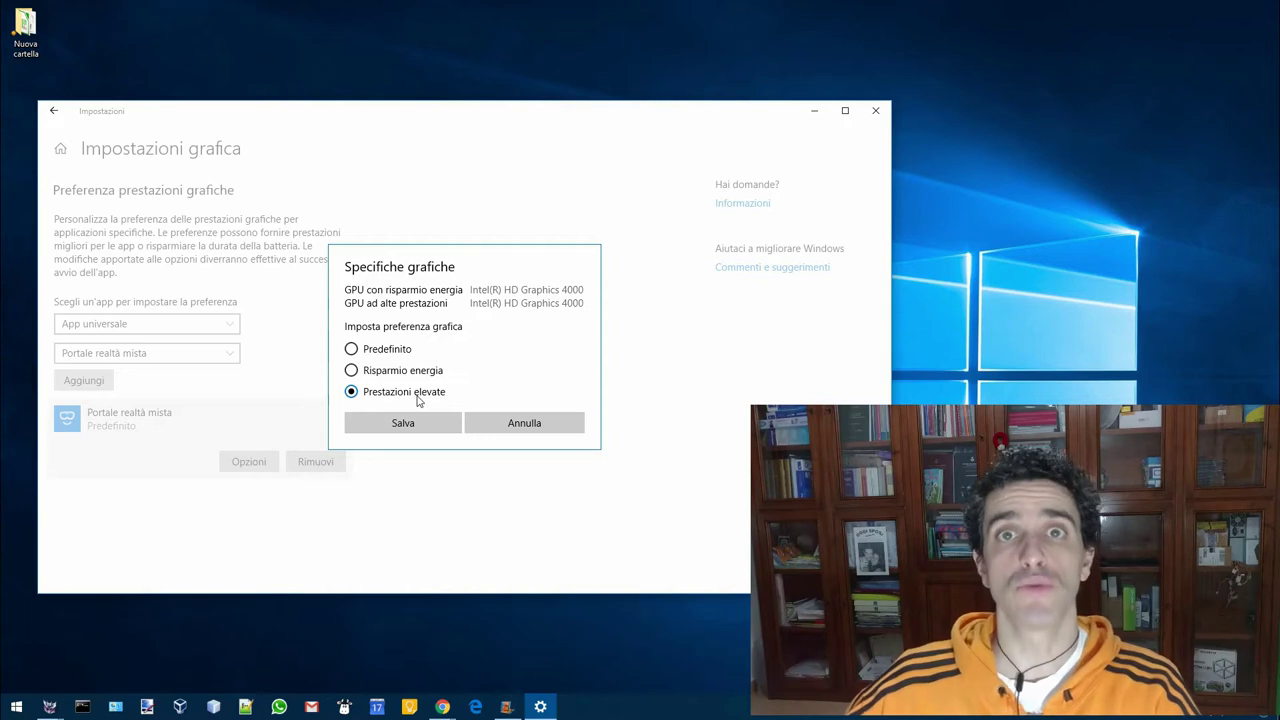
left_click(474, 421)
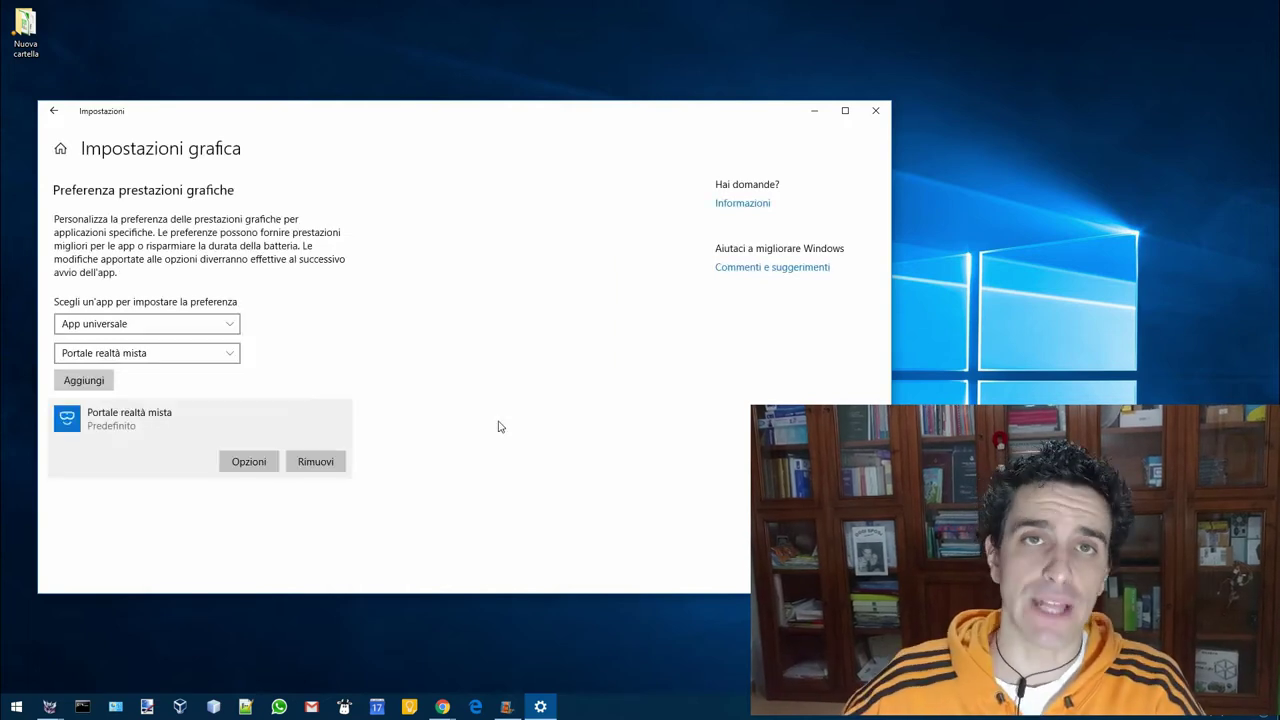
- Remove Portale realtà mista from the graphics performance preferences
left_click(326, 462)
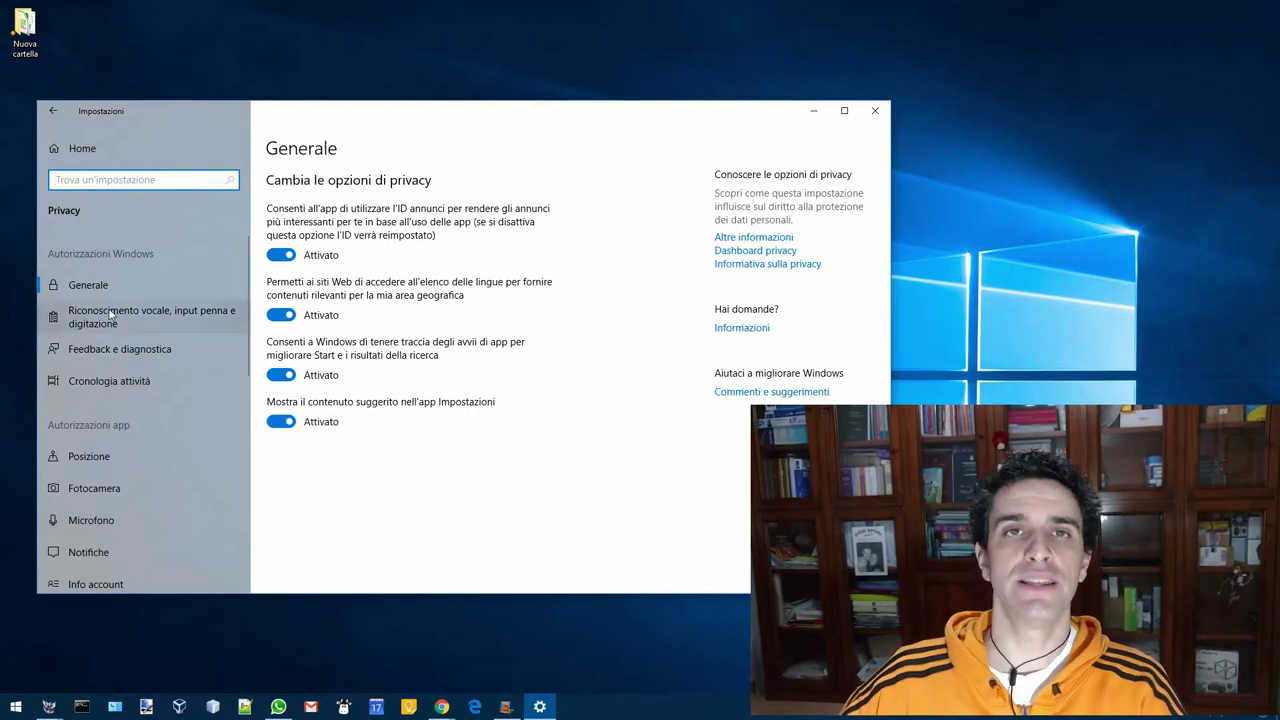
- Look through the Windows and app permission categories in the Privacy settings
scroll(175, 478, "down", 1)
scroll(175, 478, "down", 3)
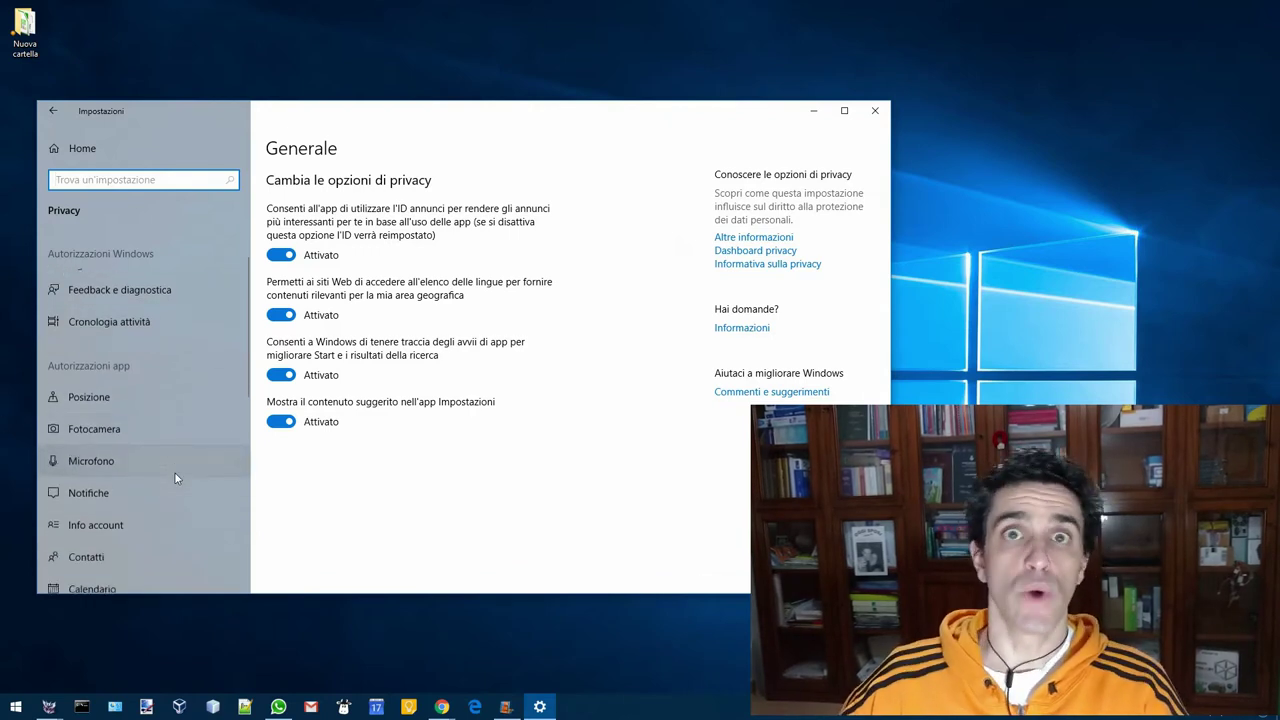
scroll(175, 473, "up", 3)
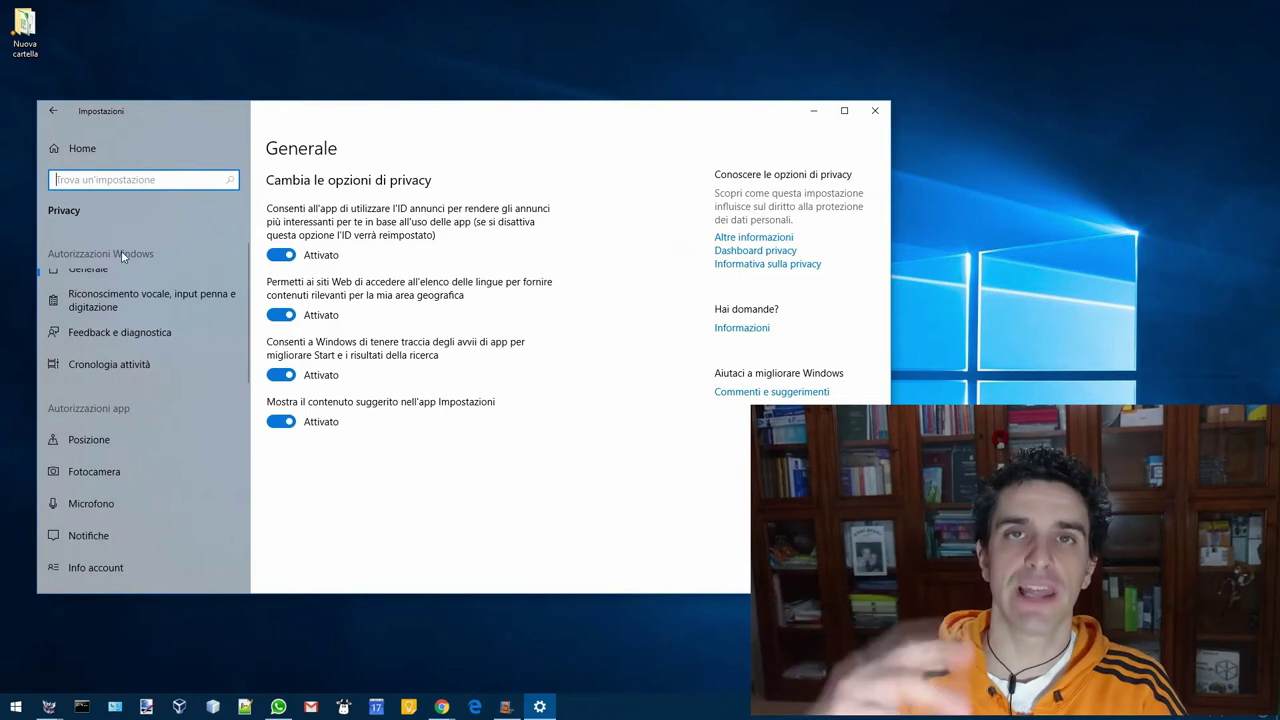
scroll(115, 450, "down", 2)
scroll(118, 463, "down", 3)
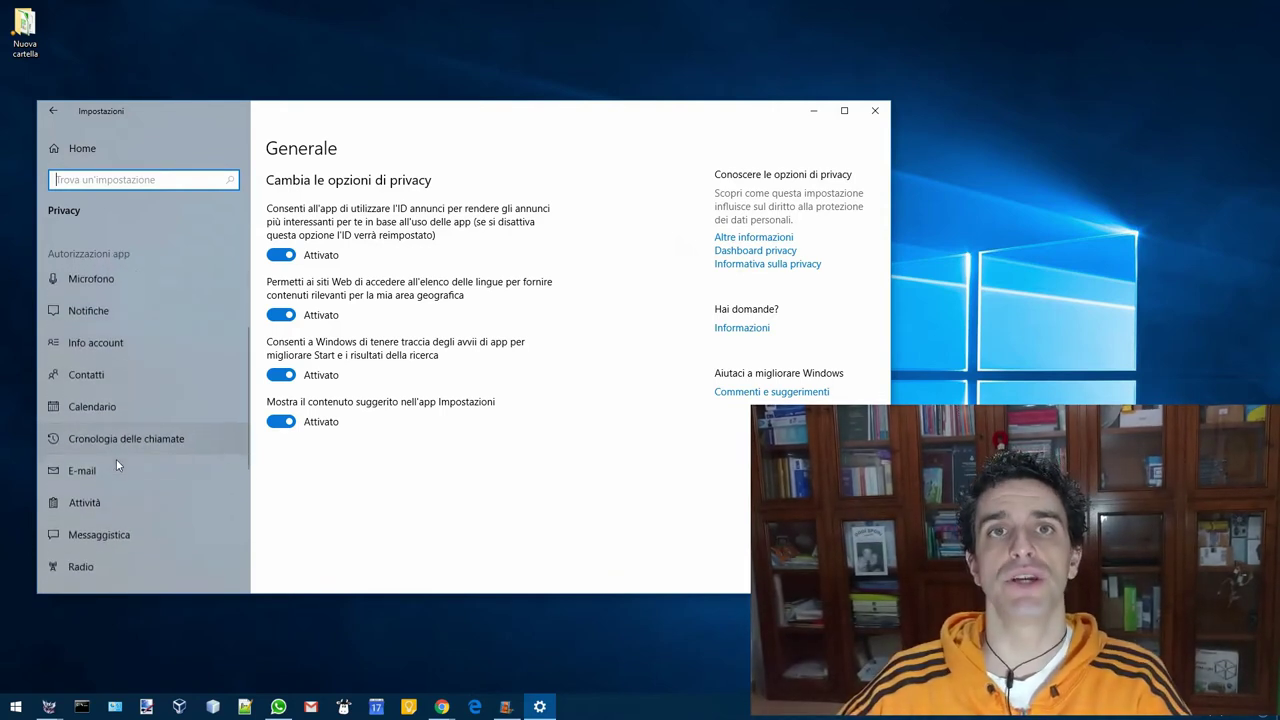
scroll(133, 473, "up", 6)
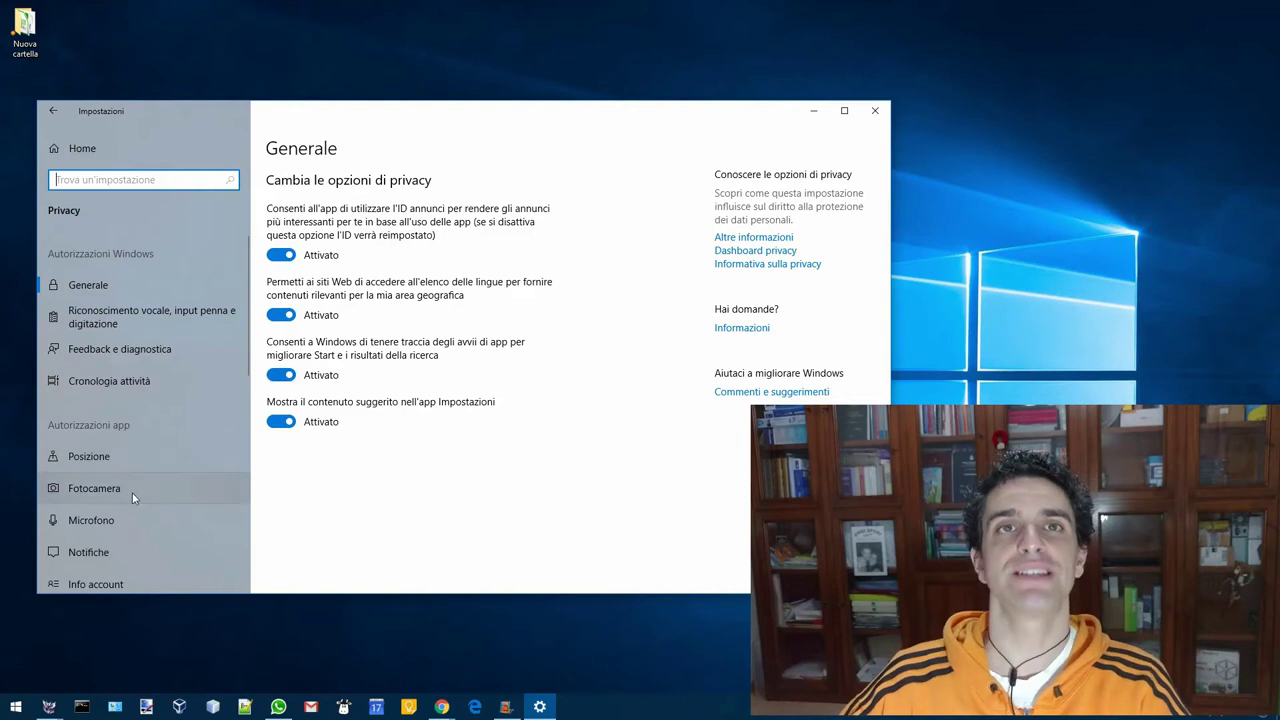
- Open the Fotocamera privacy settings, view the device access option, and examine the per-app camera permissions
left_click(132, 492)
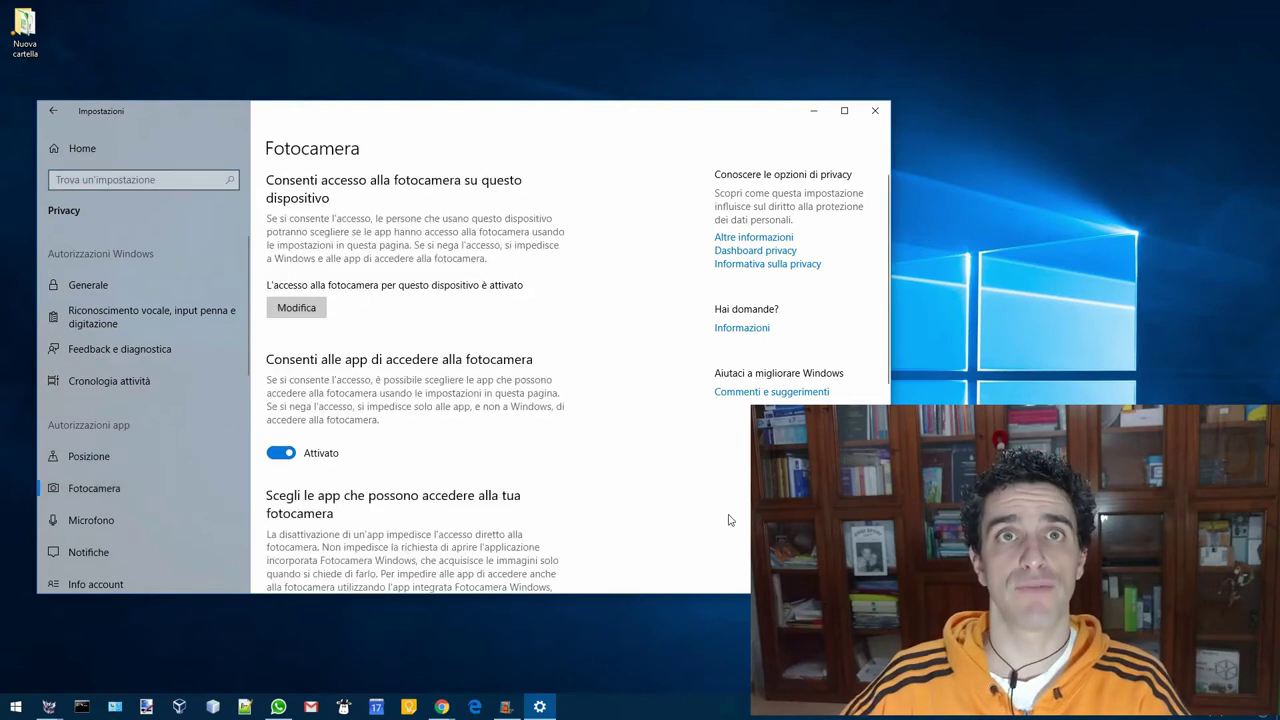
scroll(465, 373, "down", 1)
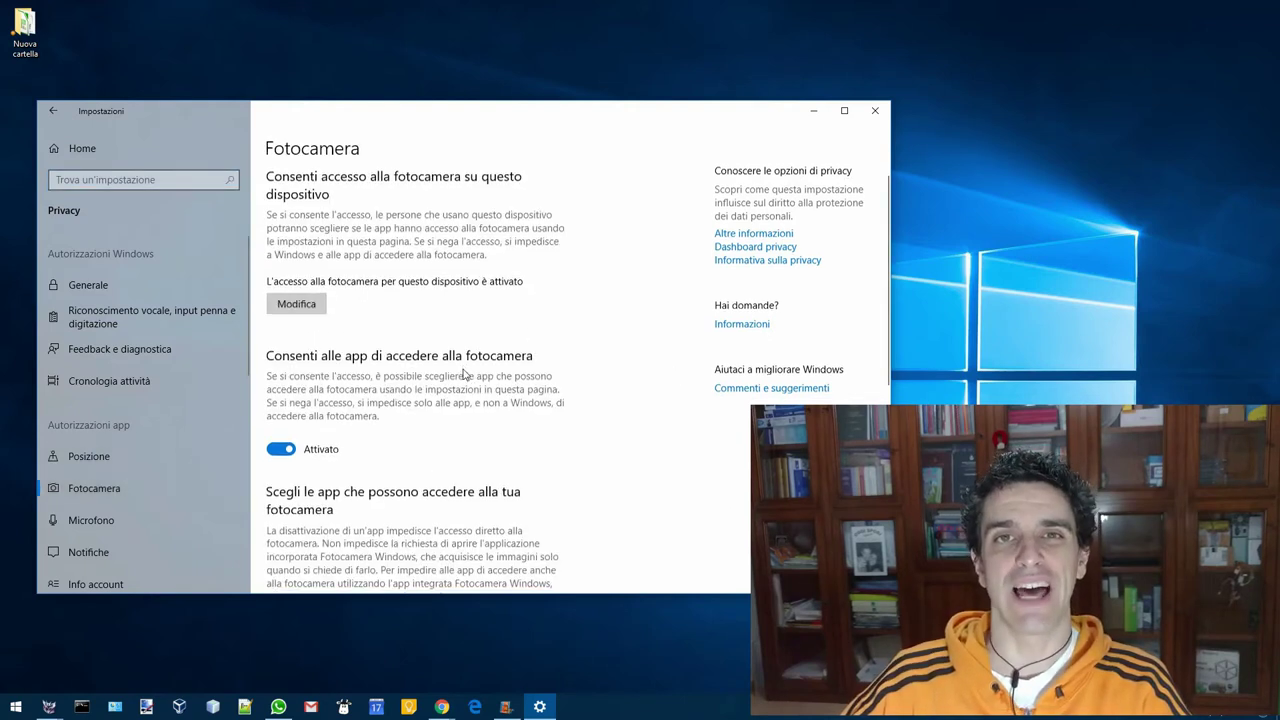
scroll(467, 380, "up", 1)
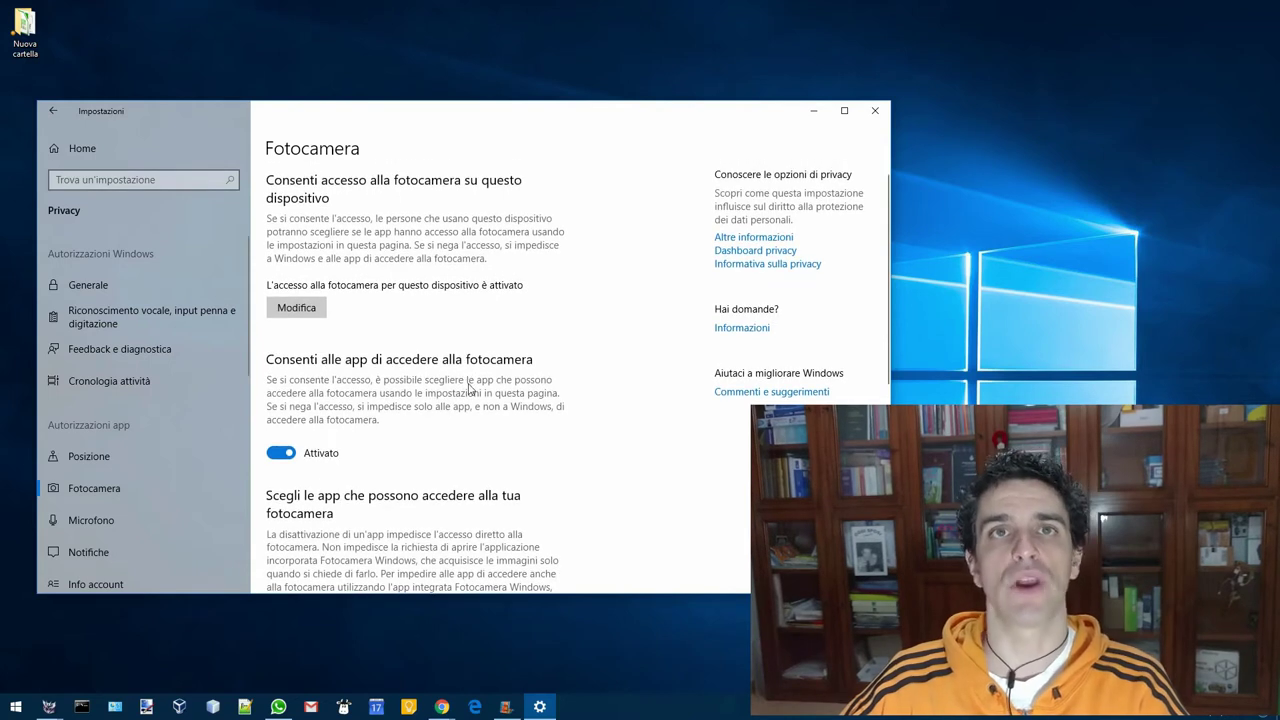
scroll(470, 388, "down", 2)
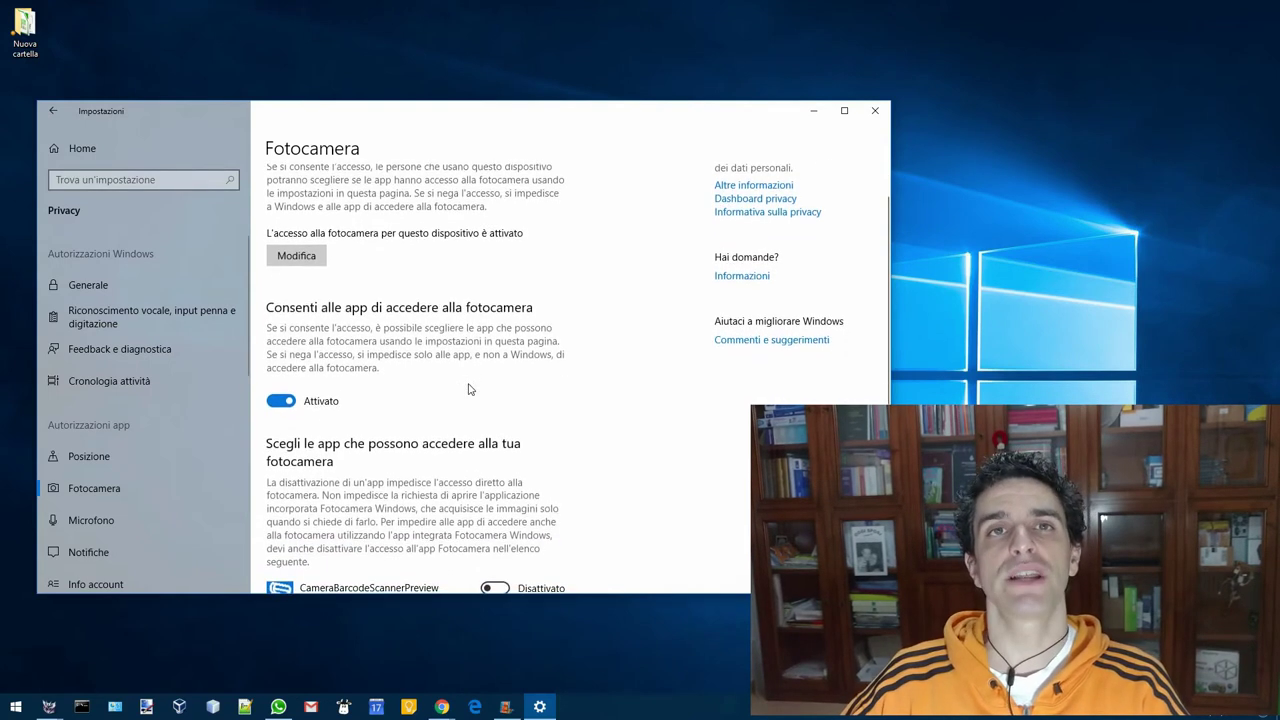
left_click(310, 257)
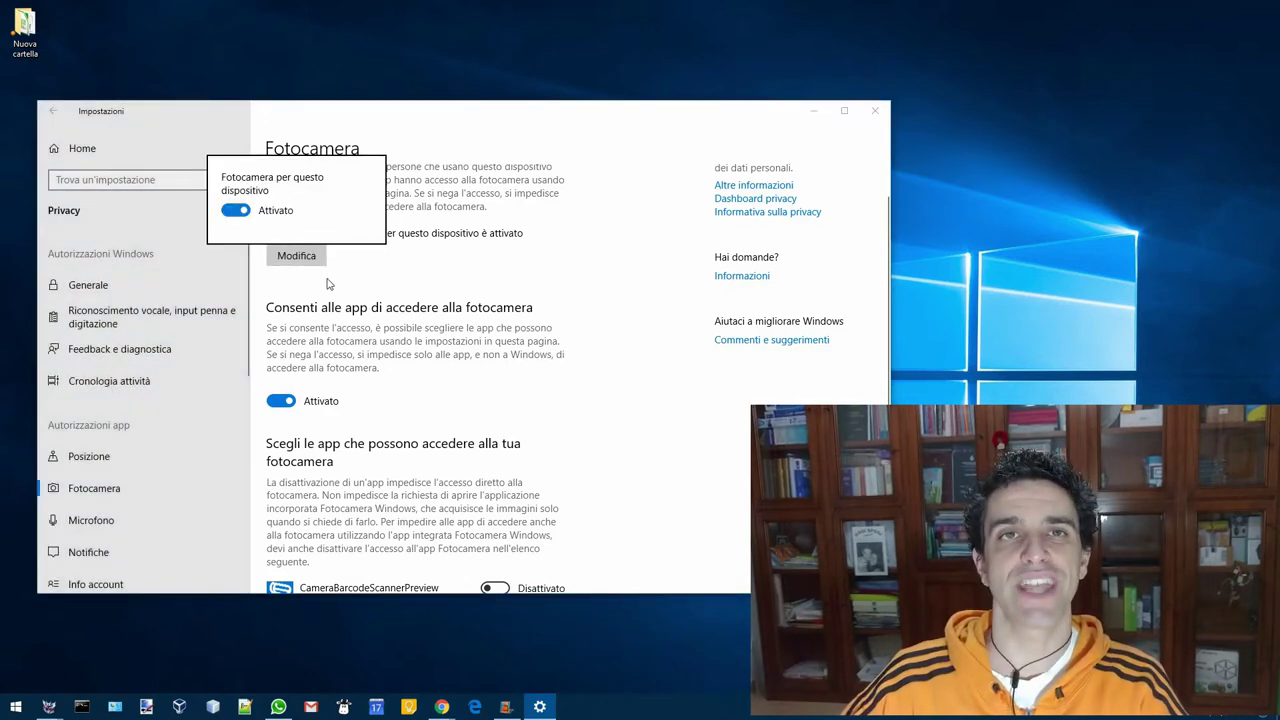
left_click(594, 367)
scroll(594, 369, "down", 1)
scroll(594, 369, "down", 3)
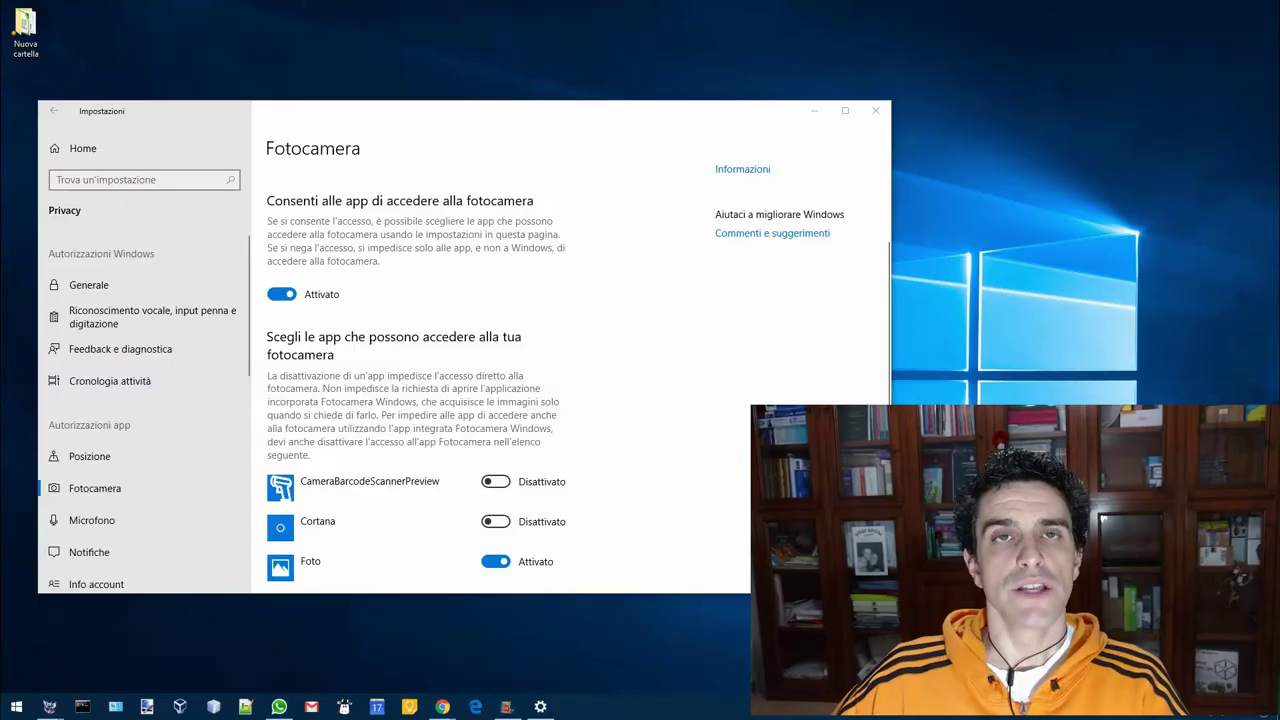
scroll(668, 451, "up", 3)
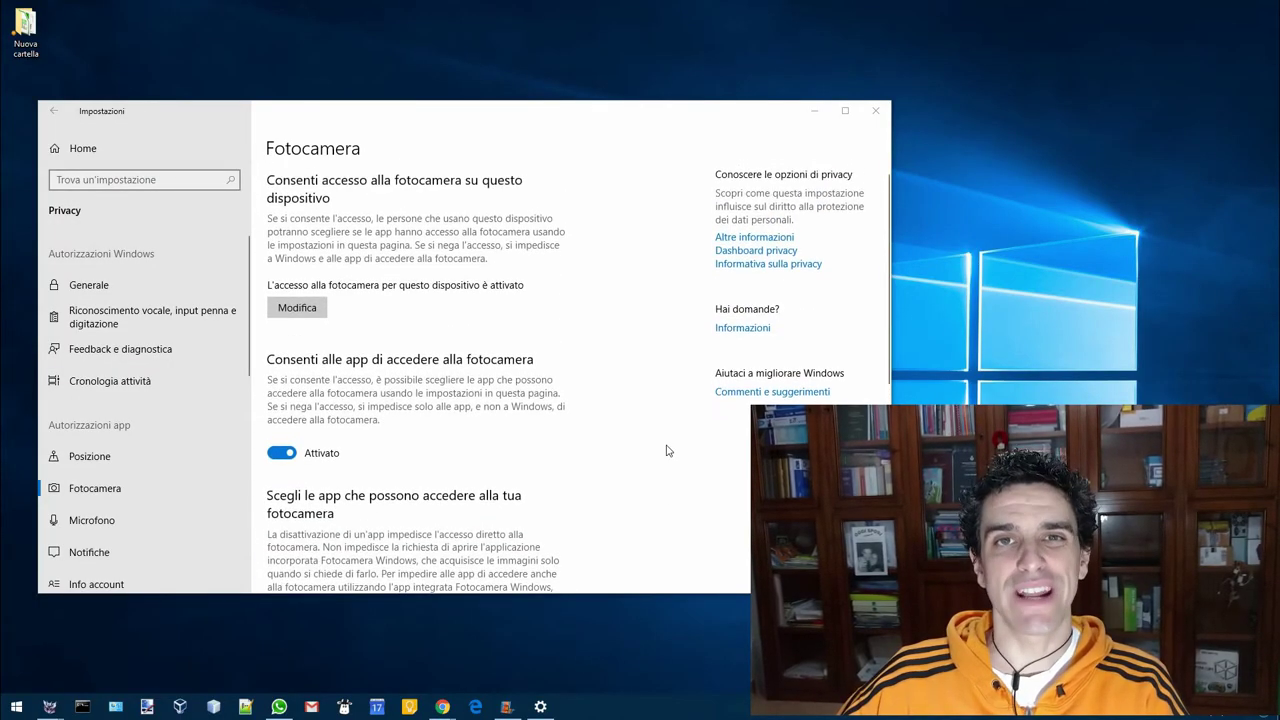
- View the privacy settings for the Documenti, Immagini, Video and File system app permissions
scroll(190, 478, "down", 5)
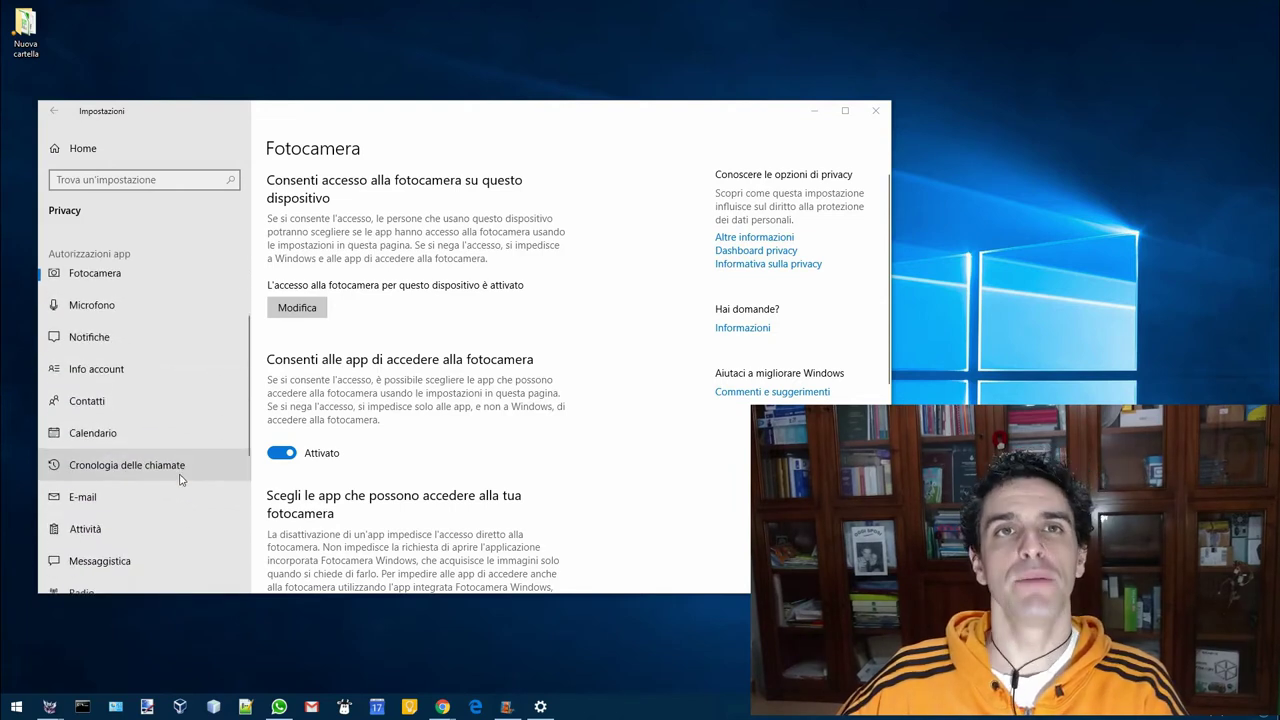
scroll(180, 478, "down", 6)
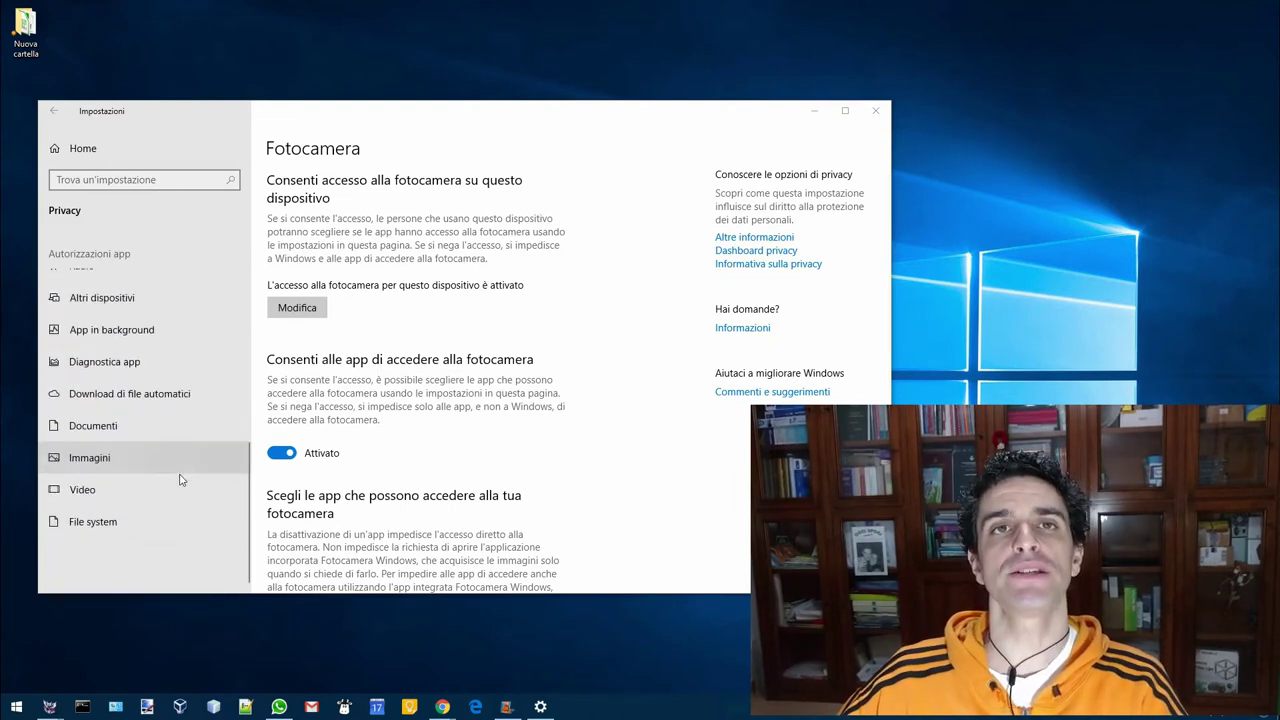
left_click(106, 434)
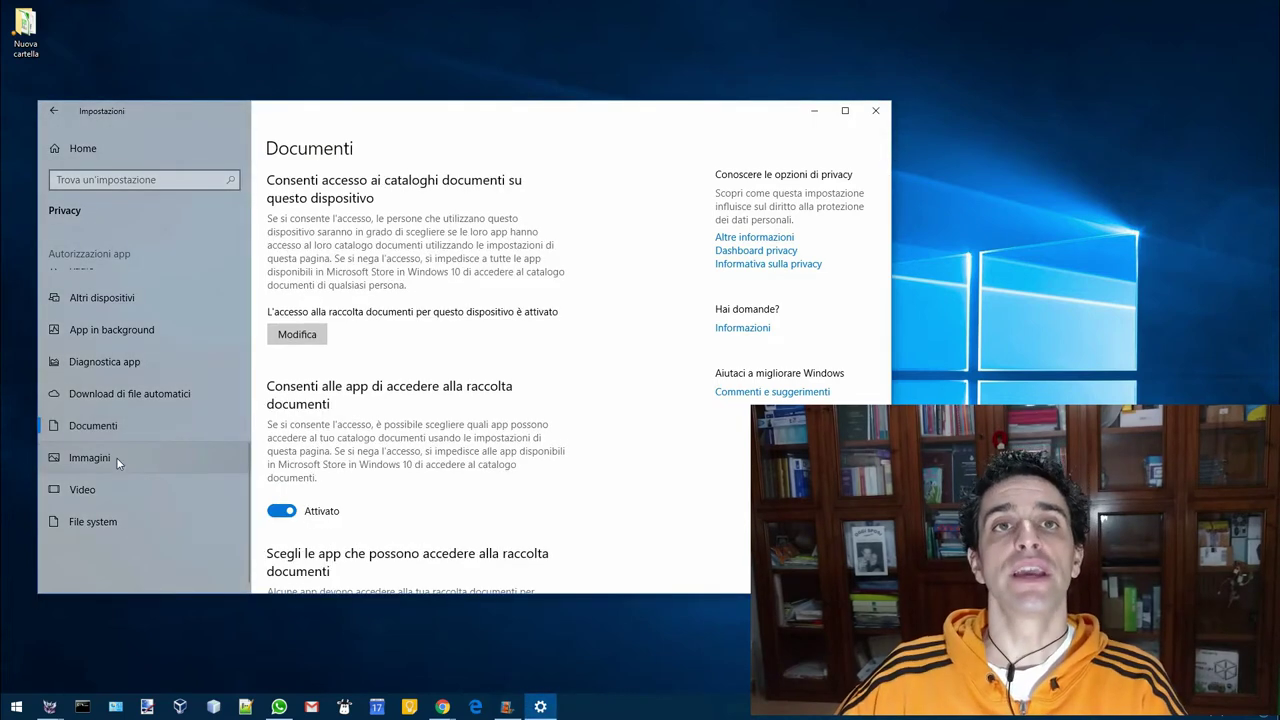
left_click(116, 457)
left_click(100, 500)
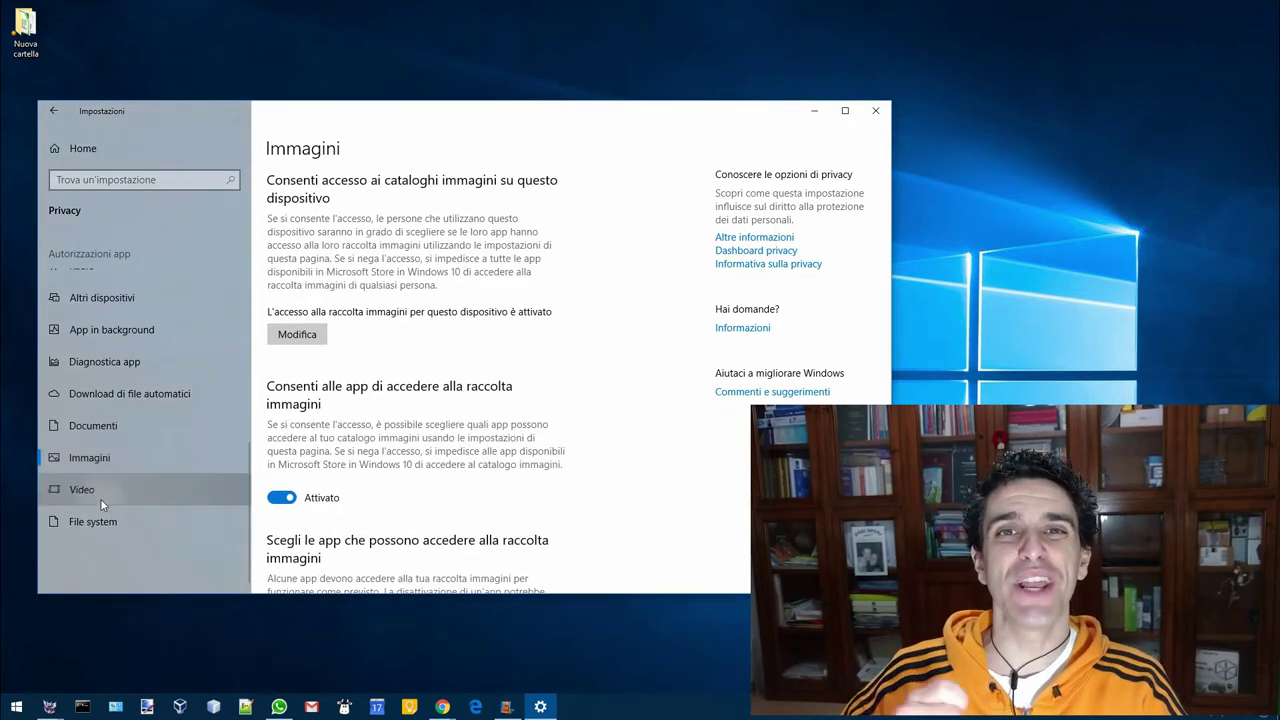
left_click(116, 426)
left_click(119, 449)
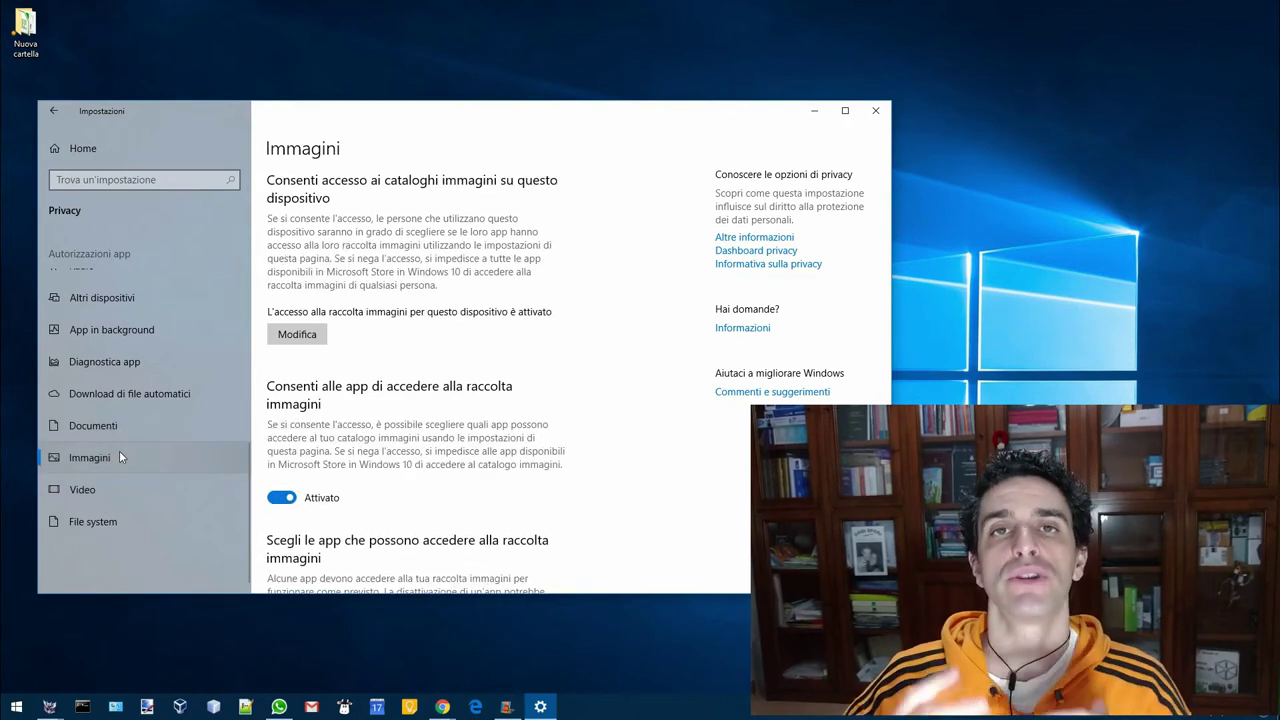
left_click(143, 492)
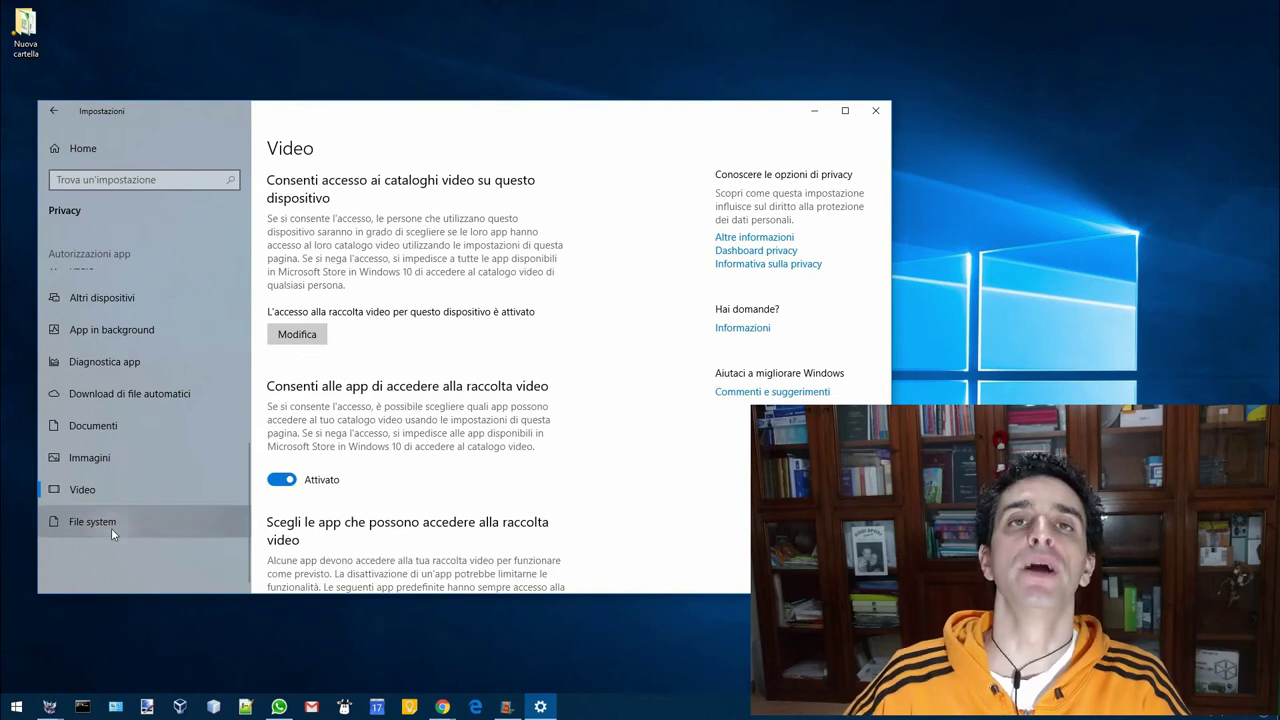
left_click(113, 527)
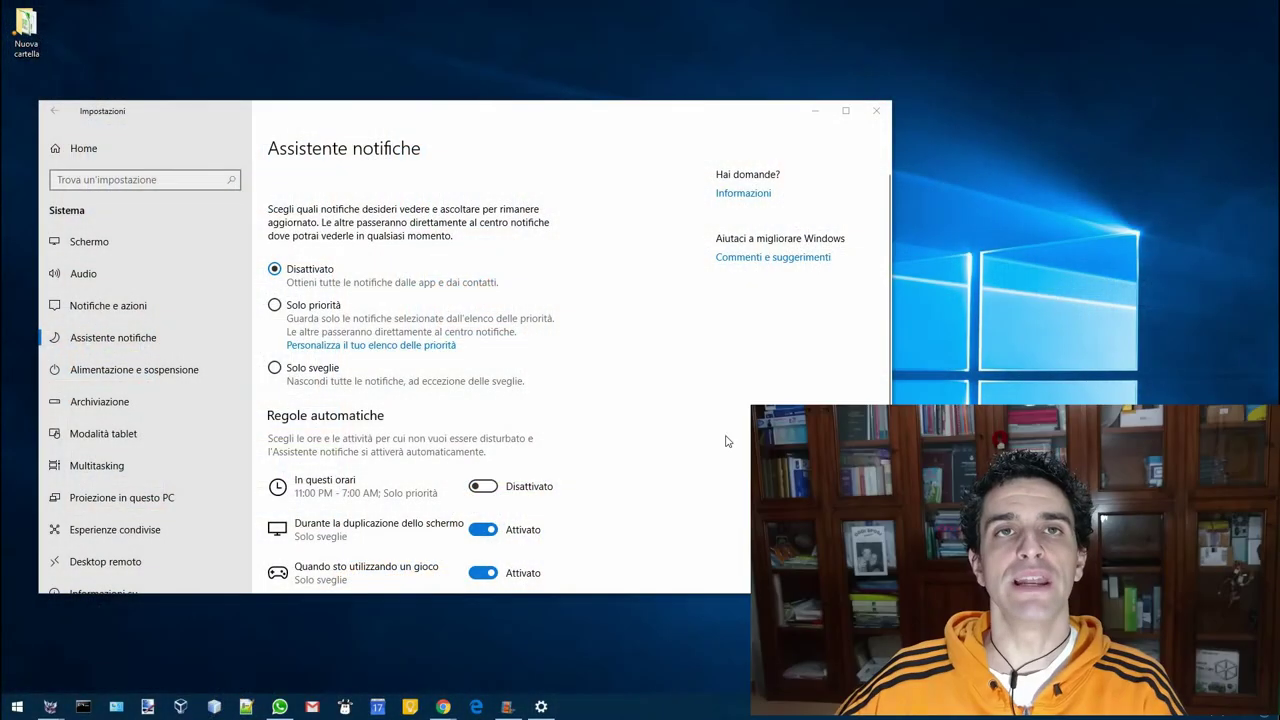
- Review the Assistente notifiche options and its Elenco priorità page down to the allowed apps, and go back
scroll(397, 175, "down", 1)
scroll(557, 258, "down", 1)
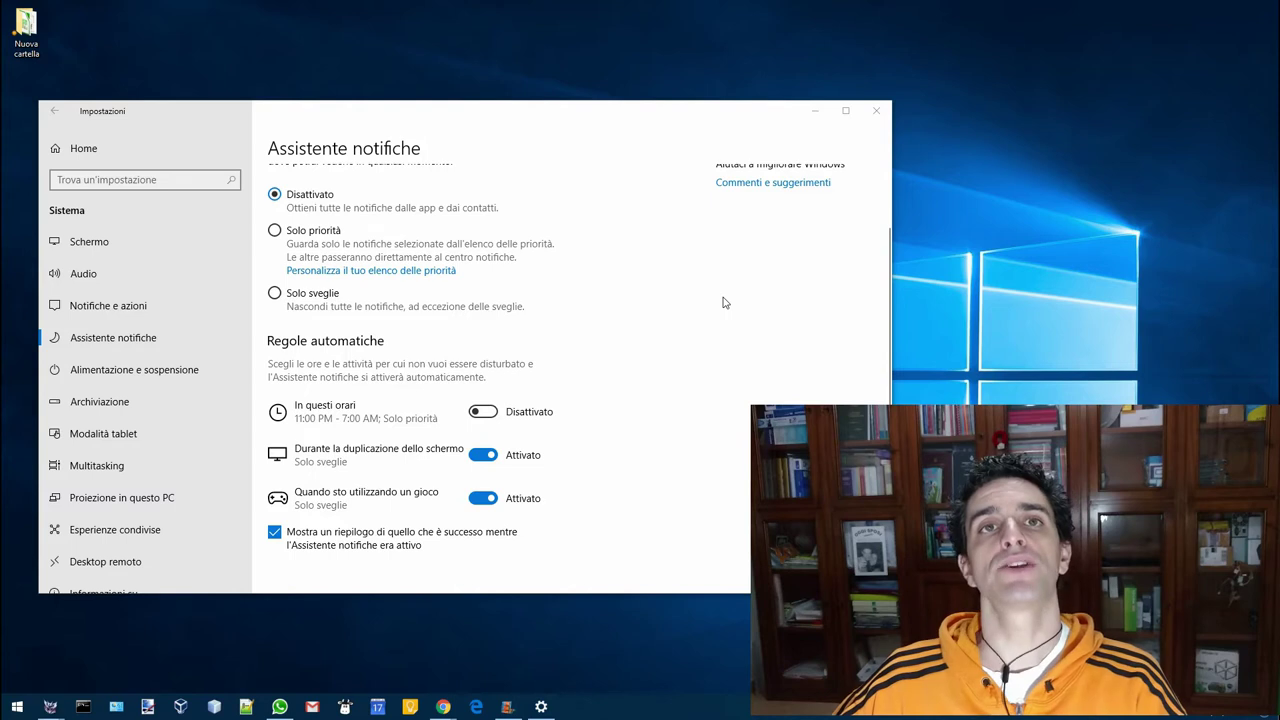
left_click(441, 272)
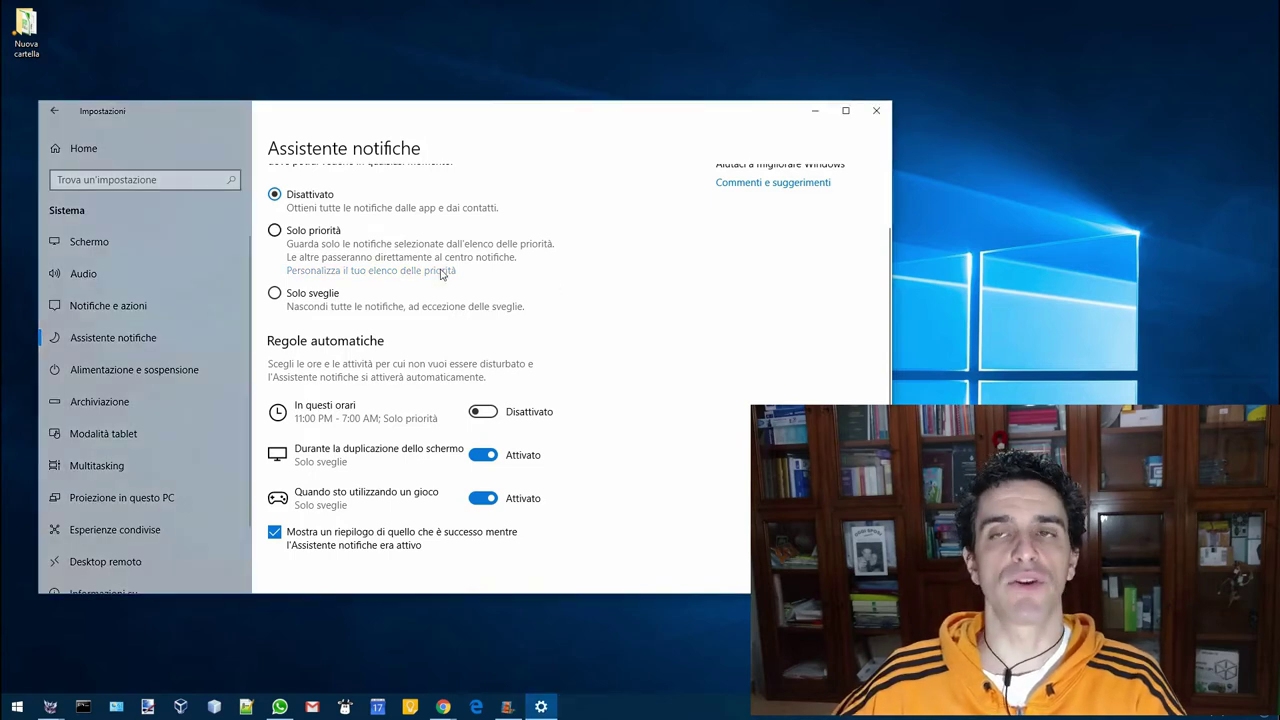
scroll(414, 306, "down", 2)
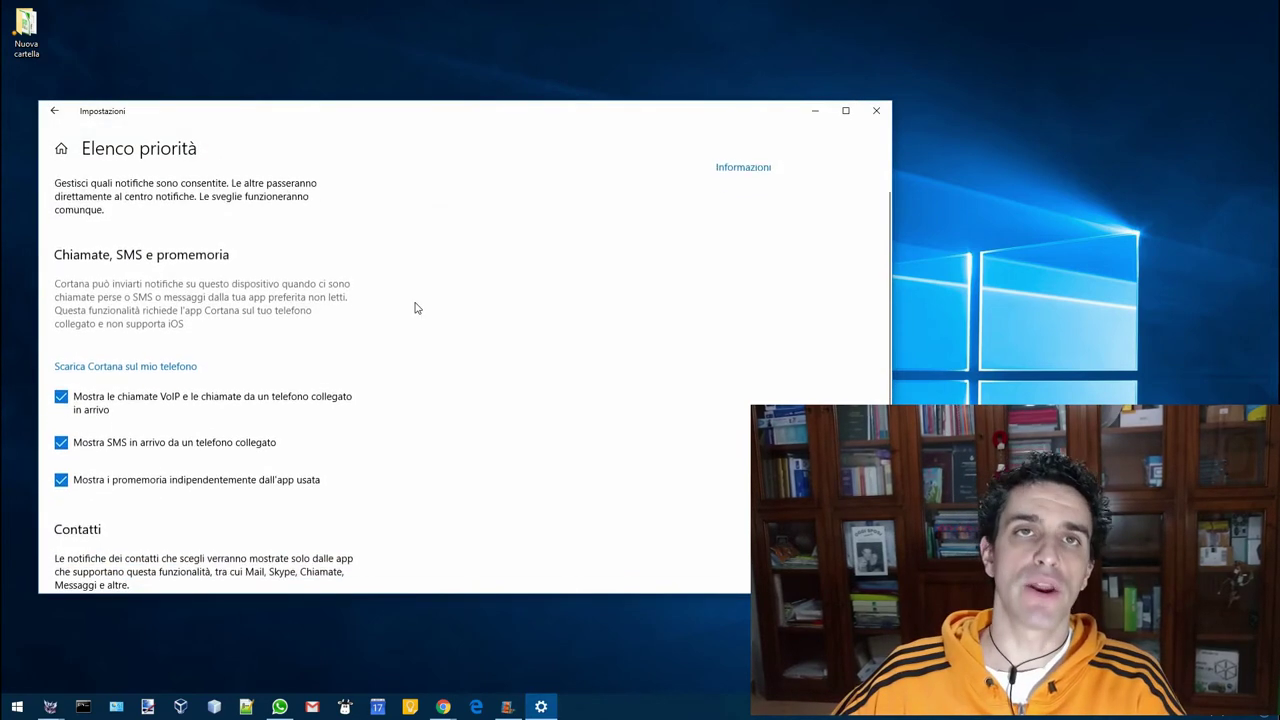
scroll(416, 307, "down", 5)
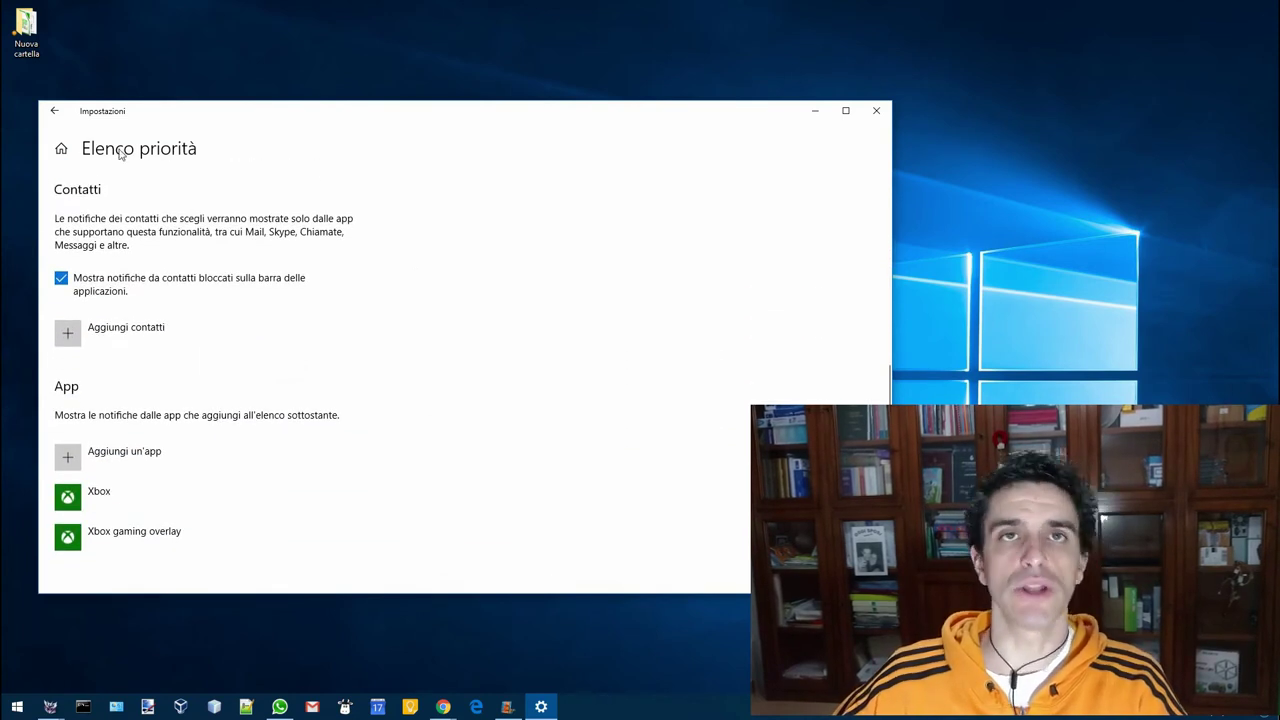
left_click(53, 112)
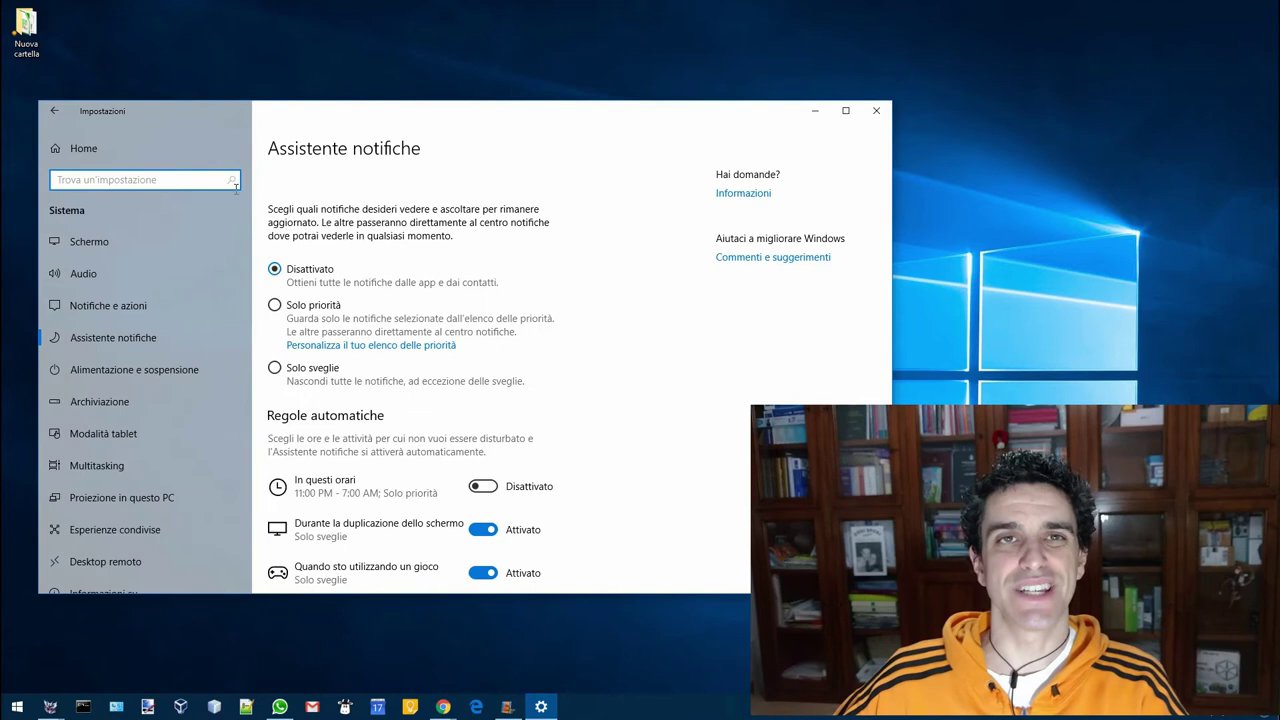
- Try the In questi orari automatic rule by enabling it, check its active level options, disable it, and go back
scroll(631, 323, "down", 2)
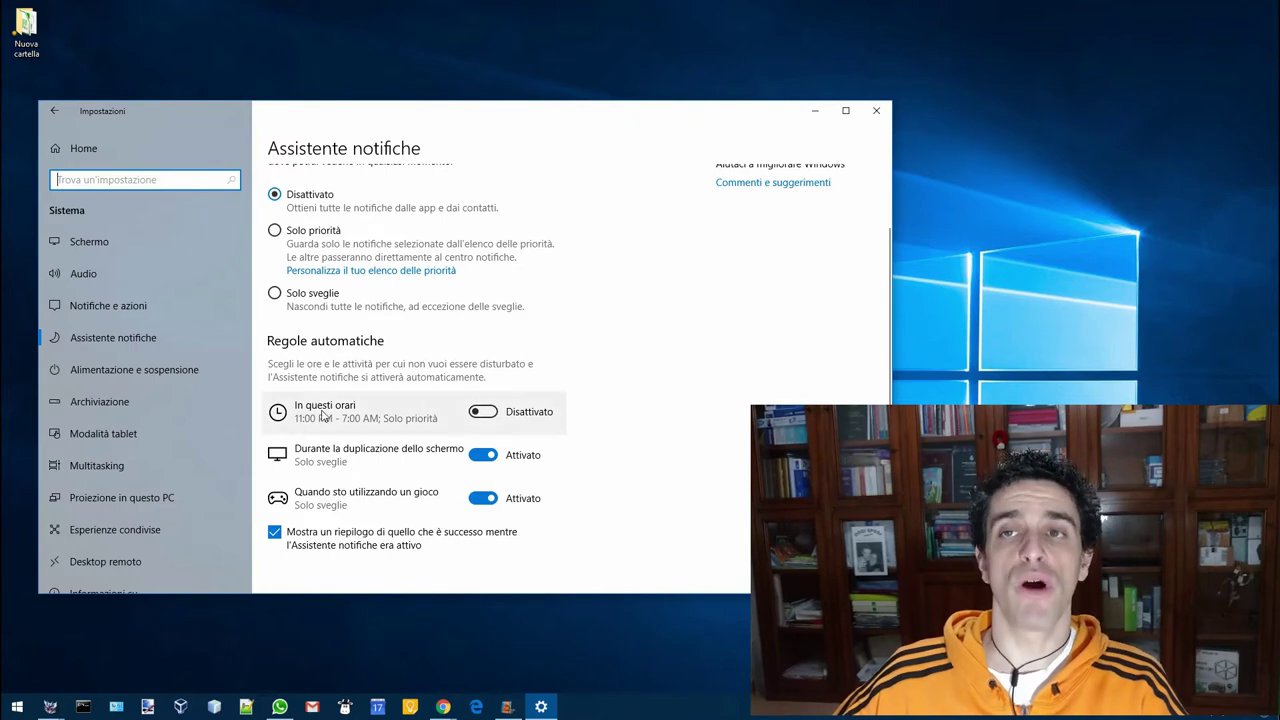
left_click(358, 414)
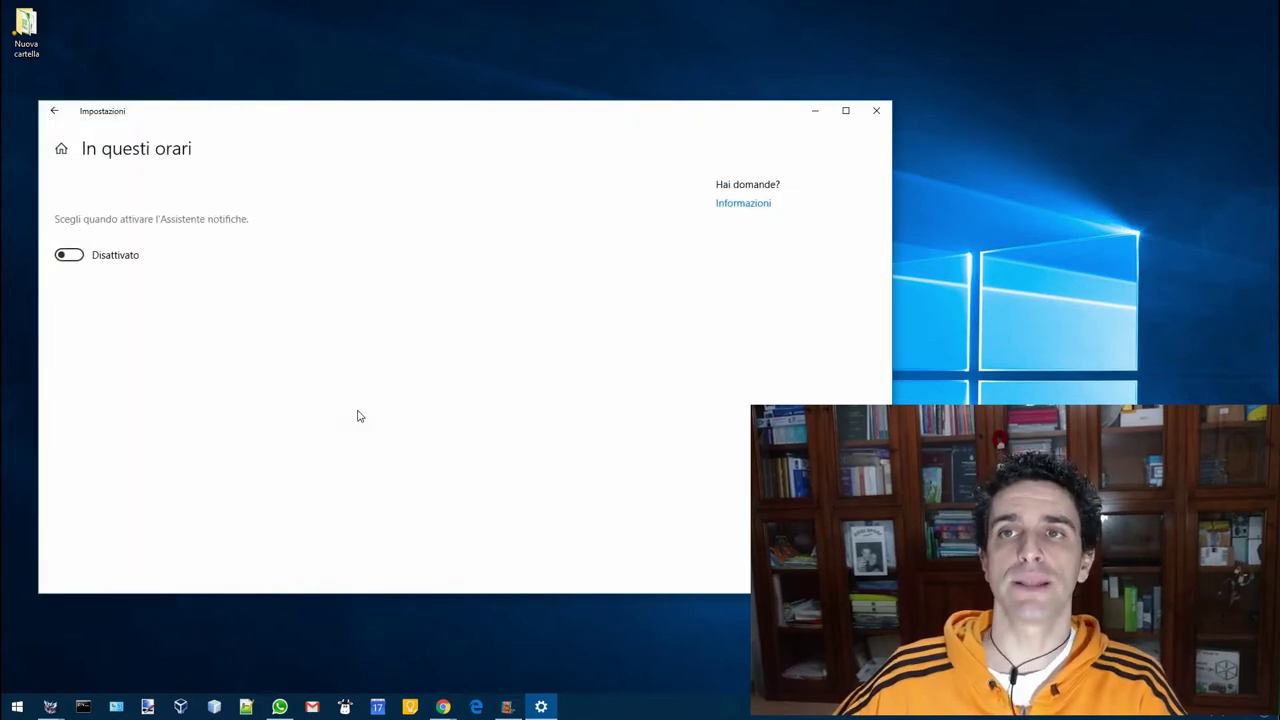
left_click(74, 256)
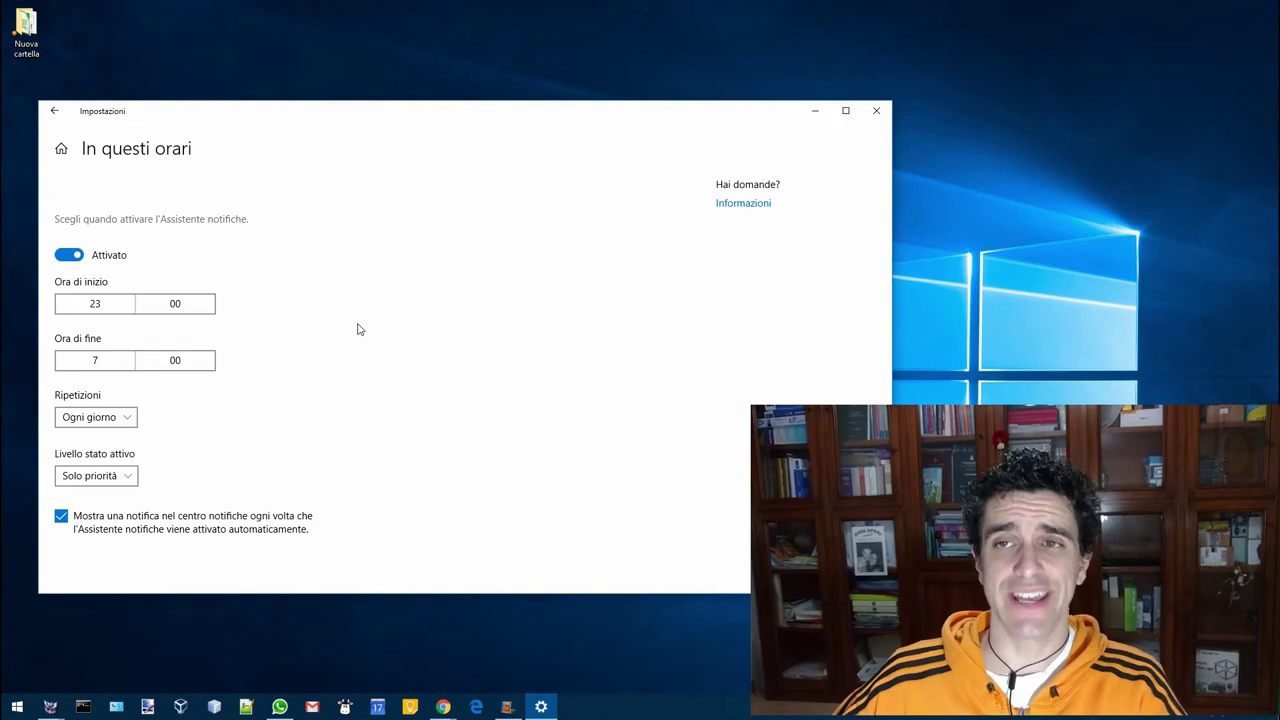
left_click(126, 482)
left_click(126, 476)
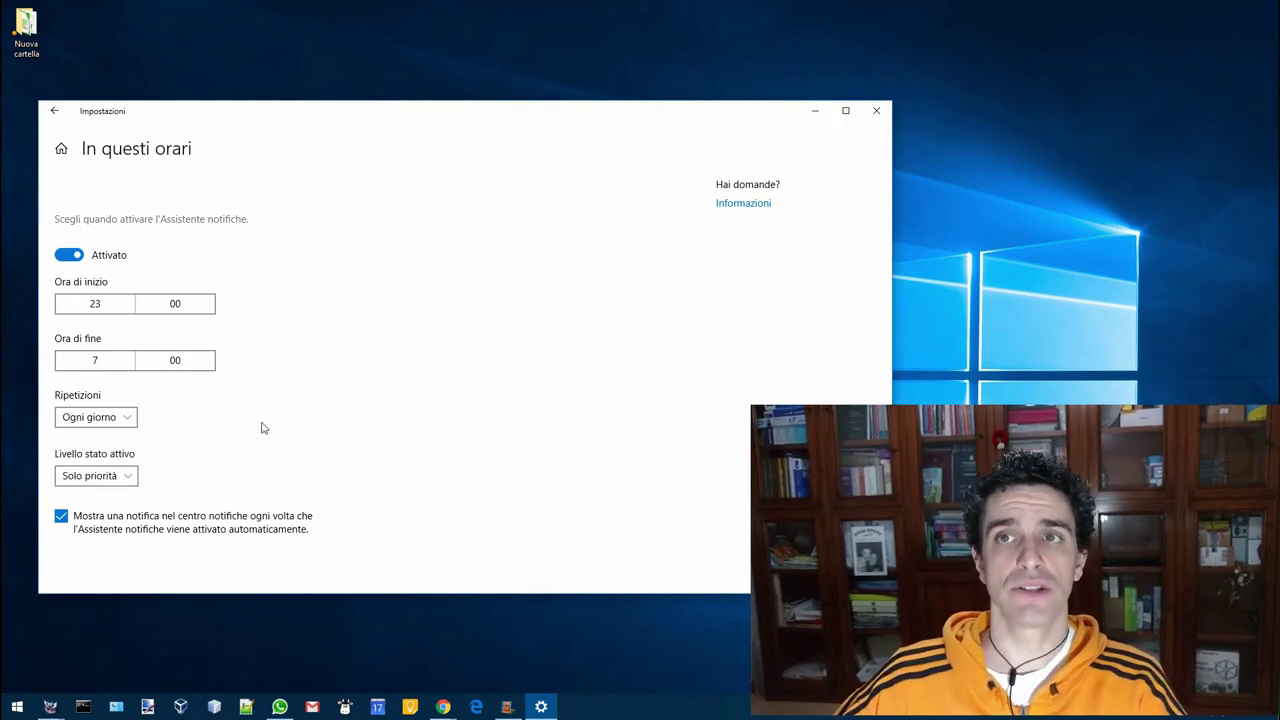
left_click(67, 256)
left_click(54, 111)
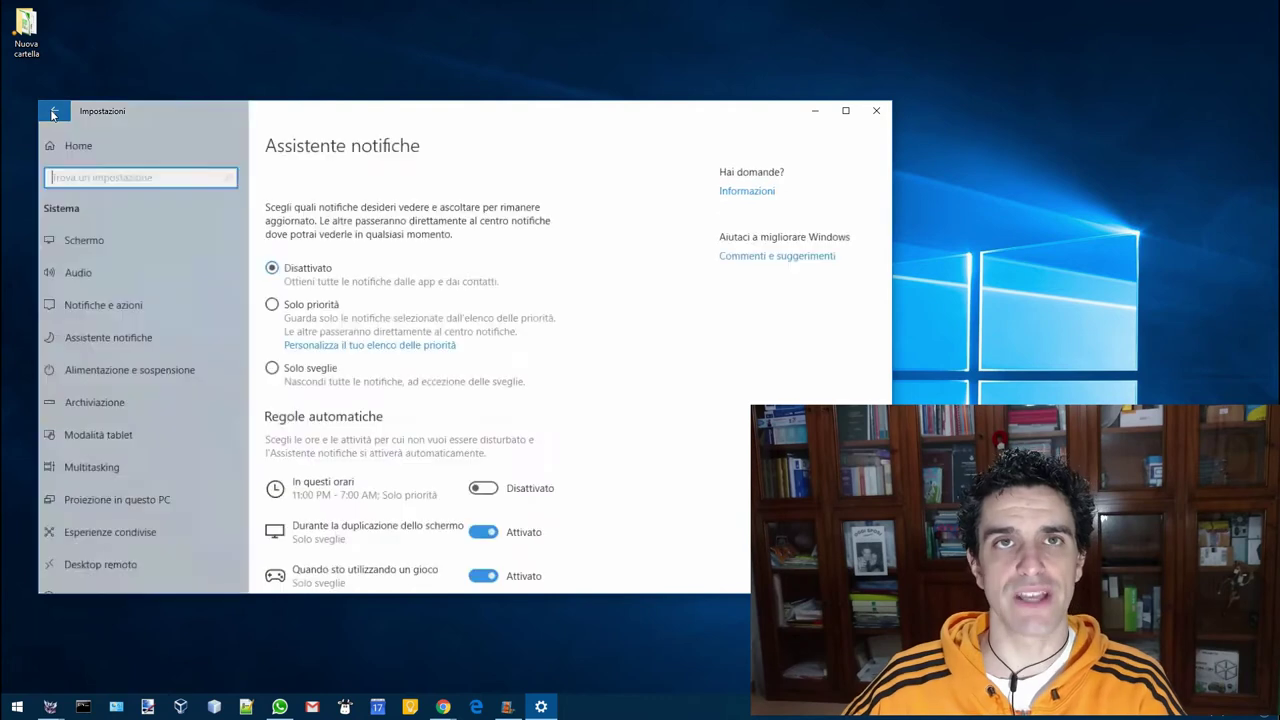
- Open the notification centre and cycle the Assistente notifiche quick action through its modes, ending on Solo sveglie
scroll(715, 388, "down", 1)
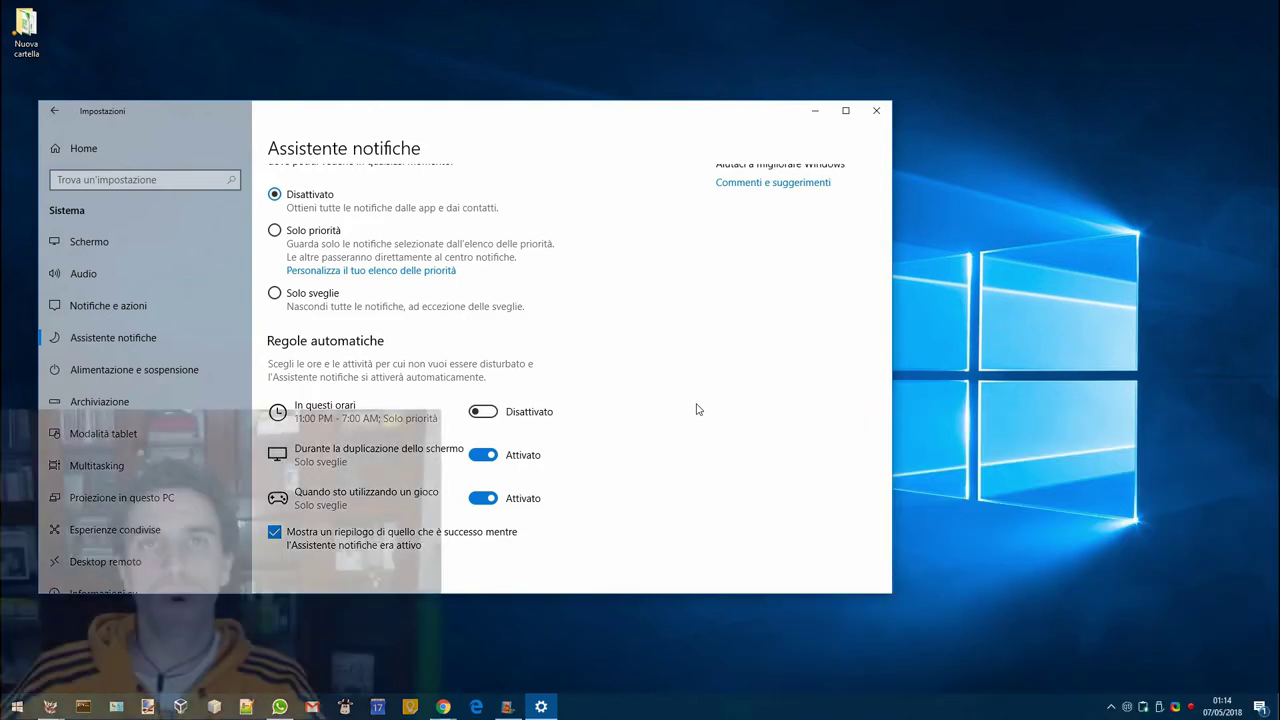
left_click(1260, 707)
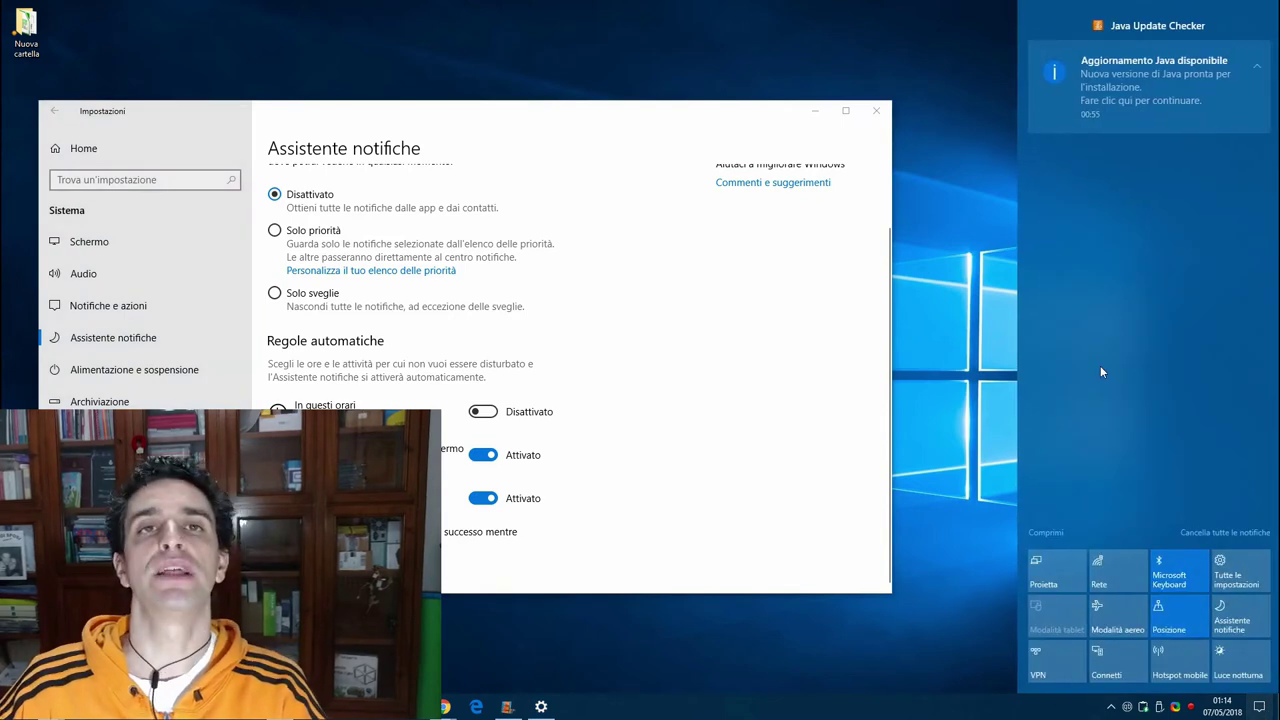
left_click(1245, 622)
left_click(1240, 618)
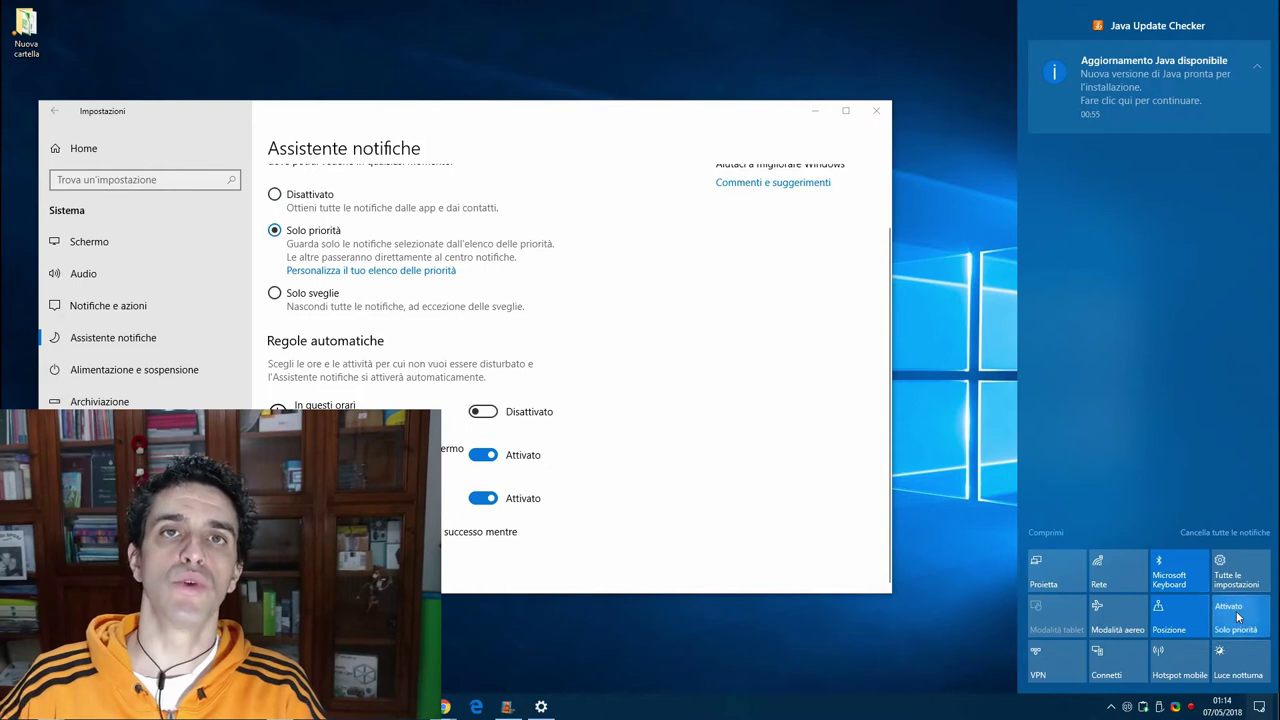
left_click(1237, 617)
left_click(1237, 617)
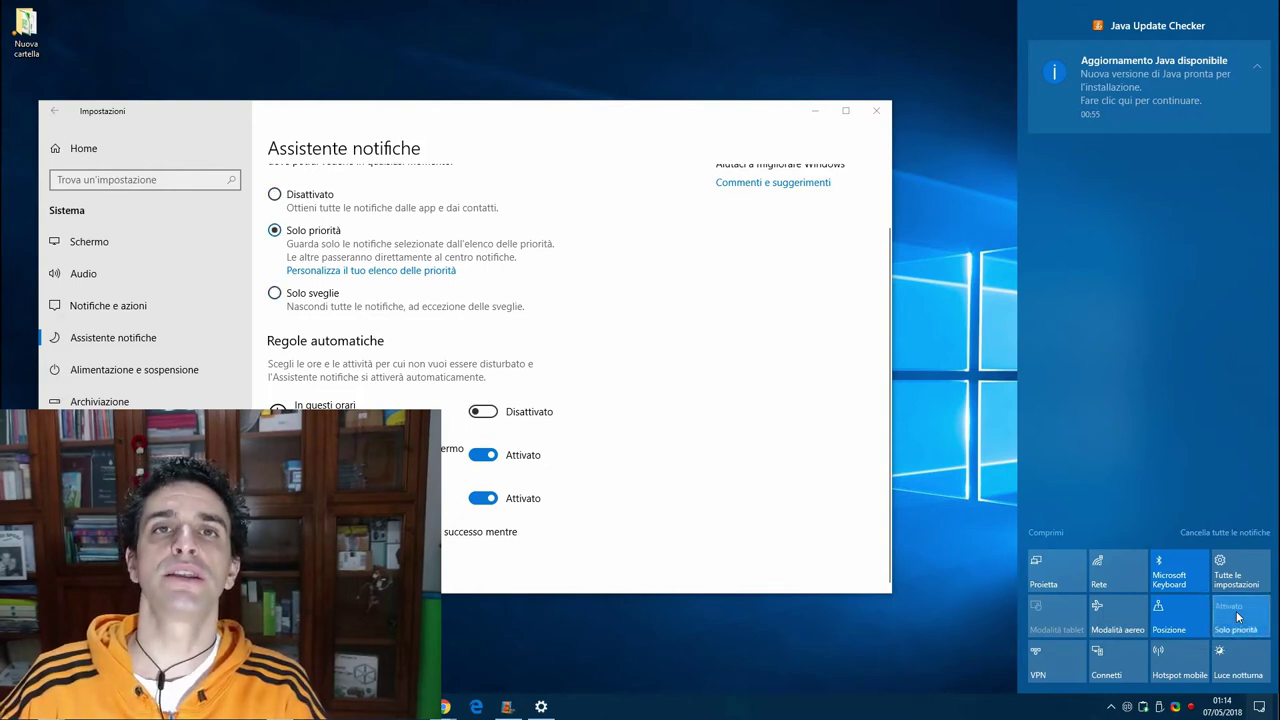
left_click(1237, 617)
left_click(1237, 617)
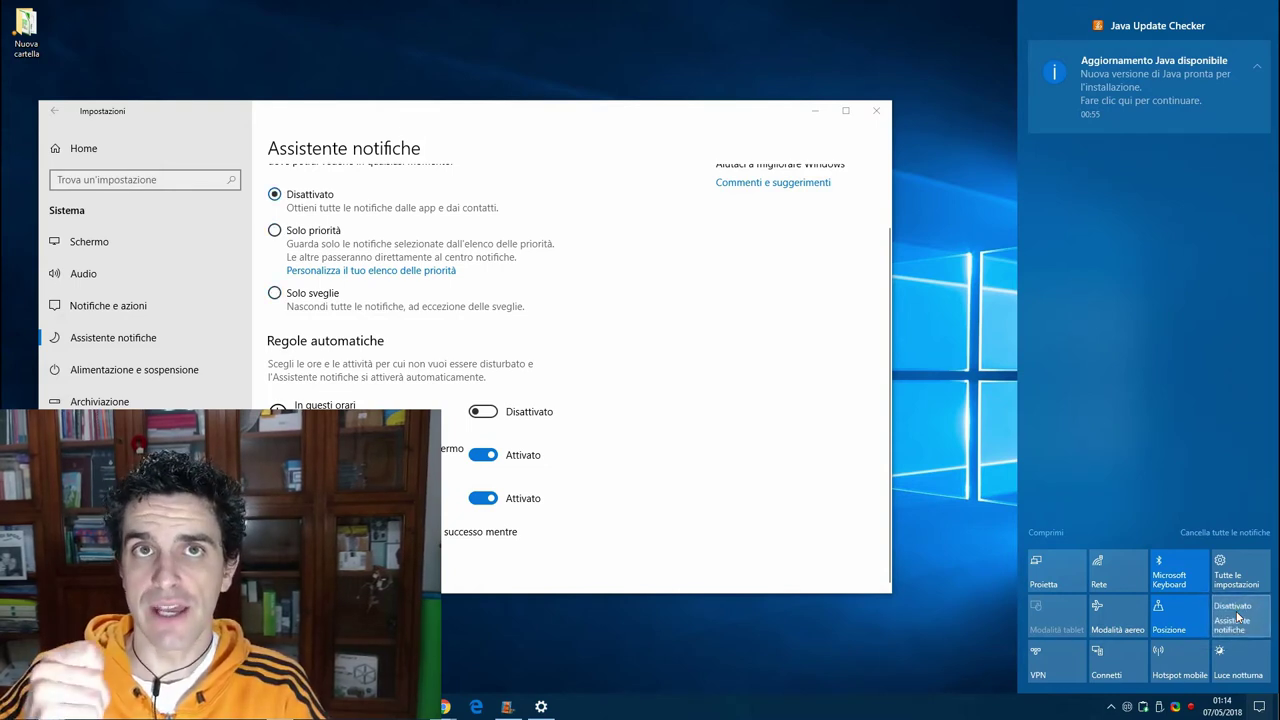
left_click(1237, 617)
left_click(1237, 617)
left_click(1237, 617)
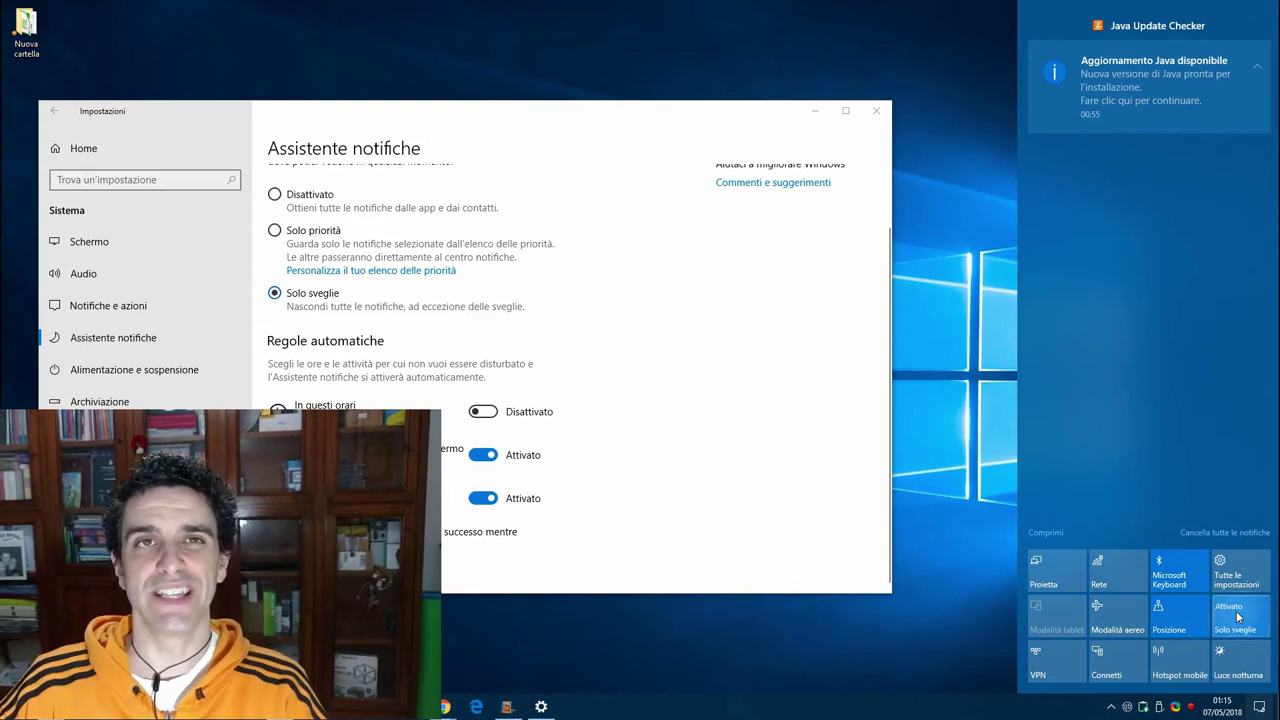
- Cycle the Assistente notifiche quick action through its modes once more in the notification centre
left_click(1237, 617)
left_click(1237, 617)
left_click(1237, 617)
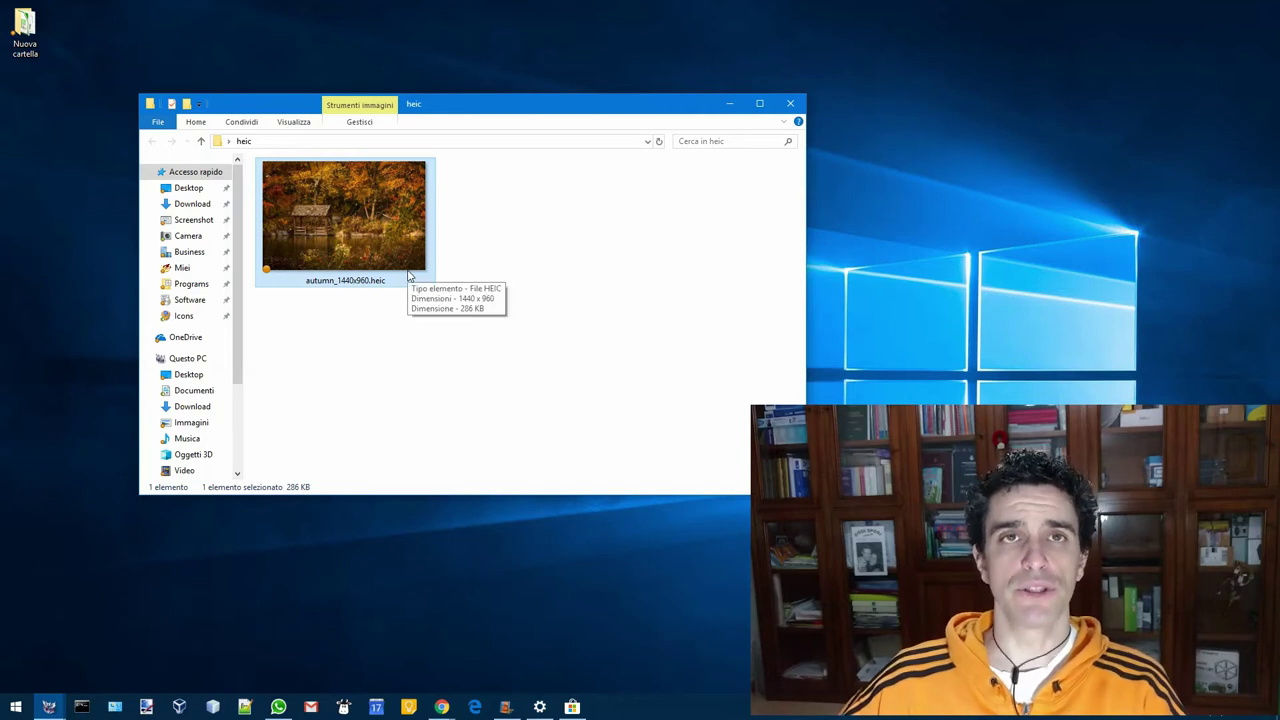
- Open autumn_1440x960.heic in the Foto viewer and examine all the Dettagli properties of the file
double_click(379, 233)
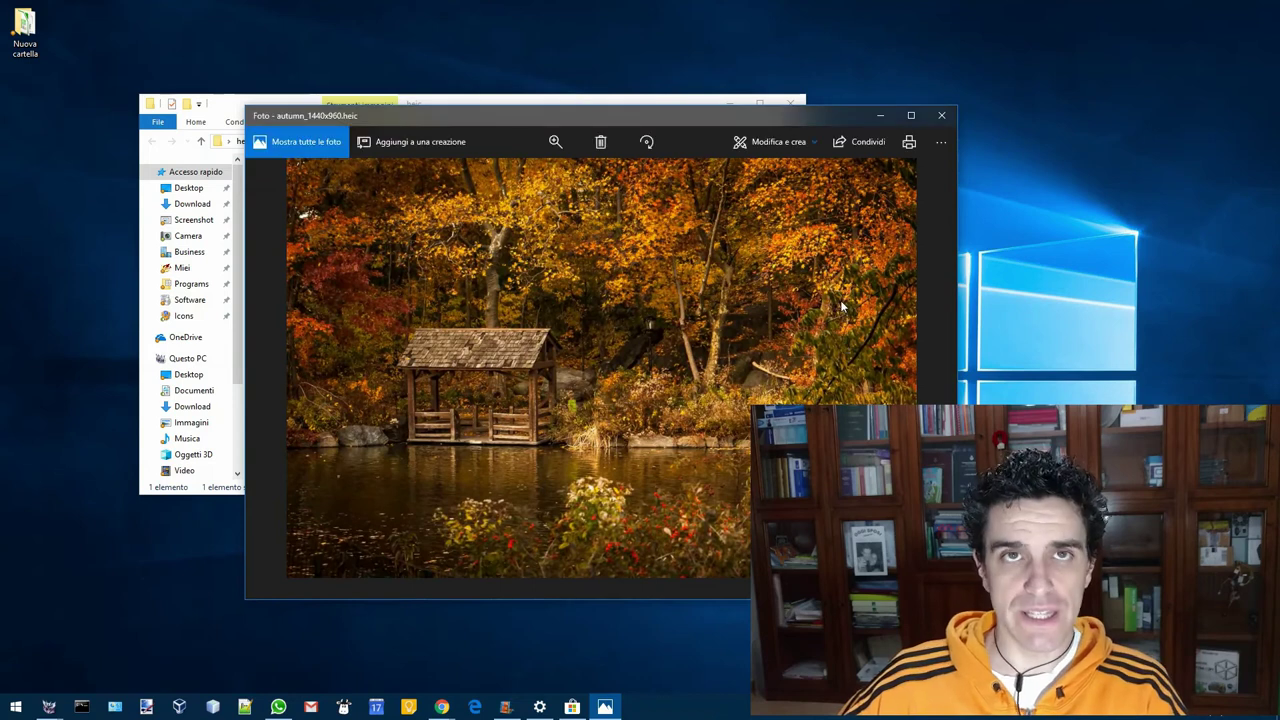
left_click_drag(536, 113, 751, 130)
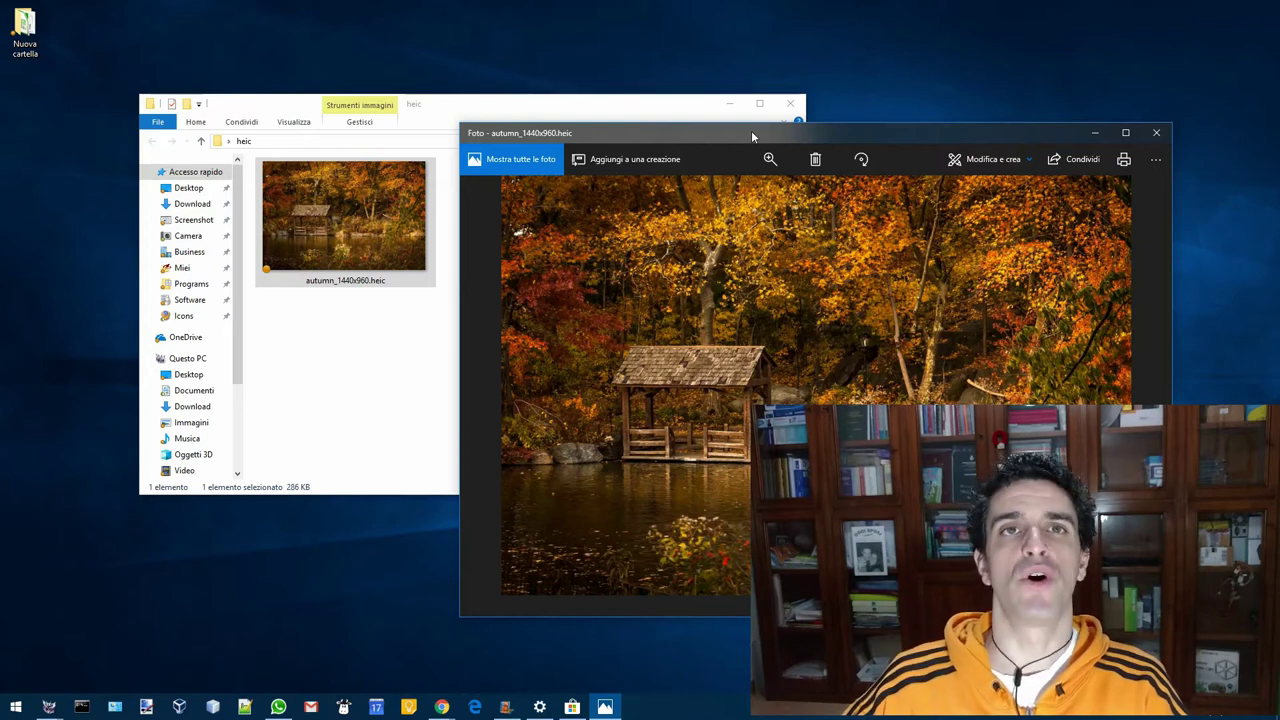
left_click(383, 229)
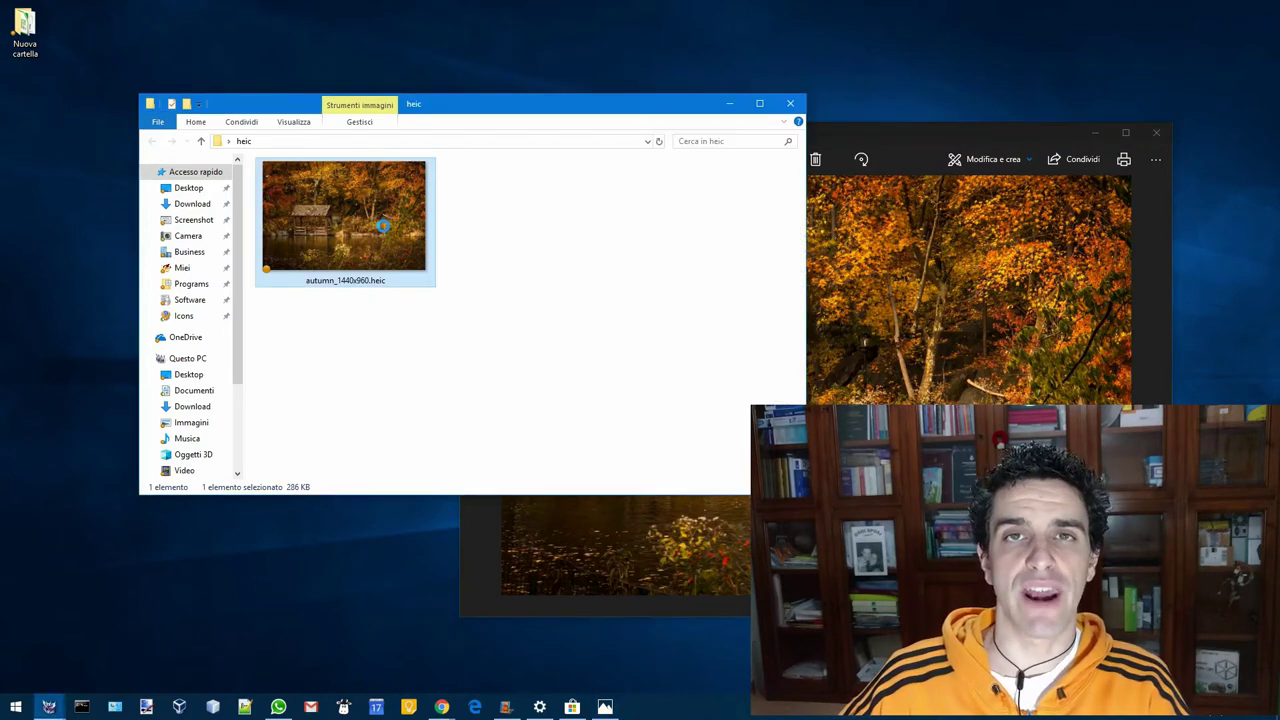
right_click(383, 227)
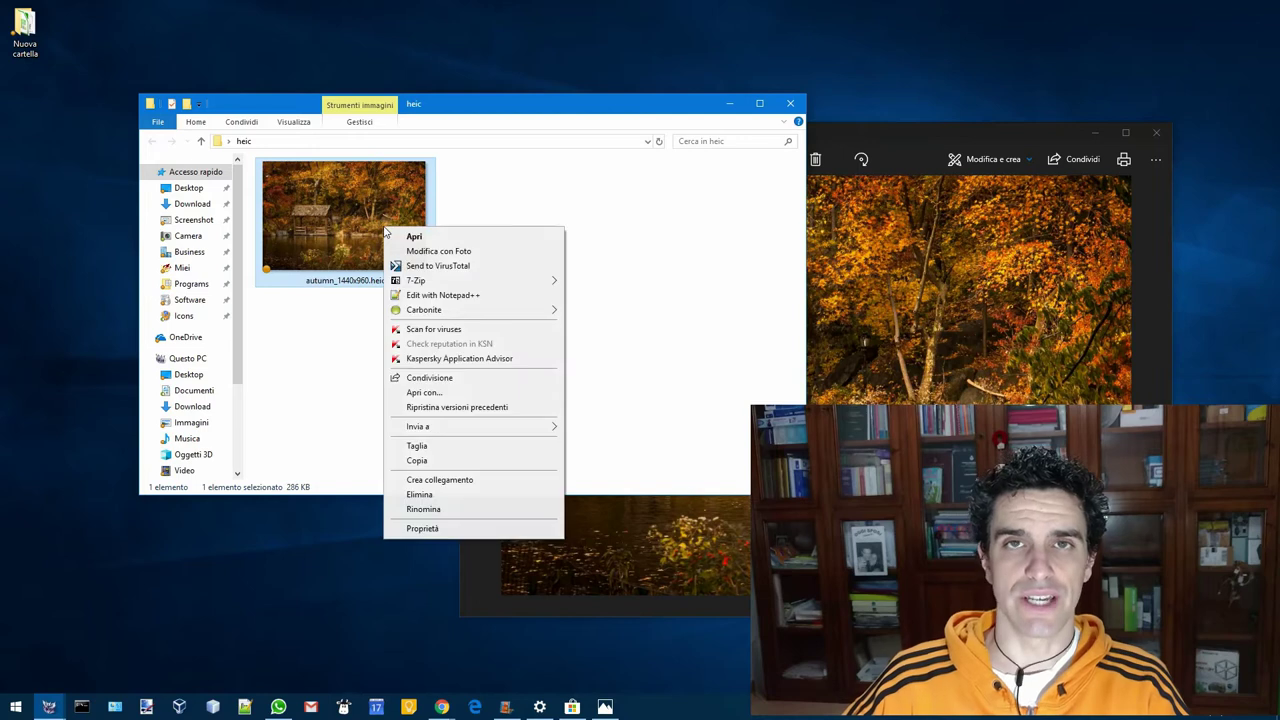
left_click(486, 529)
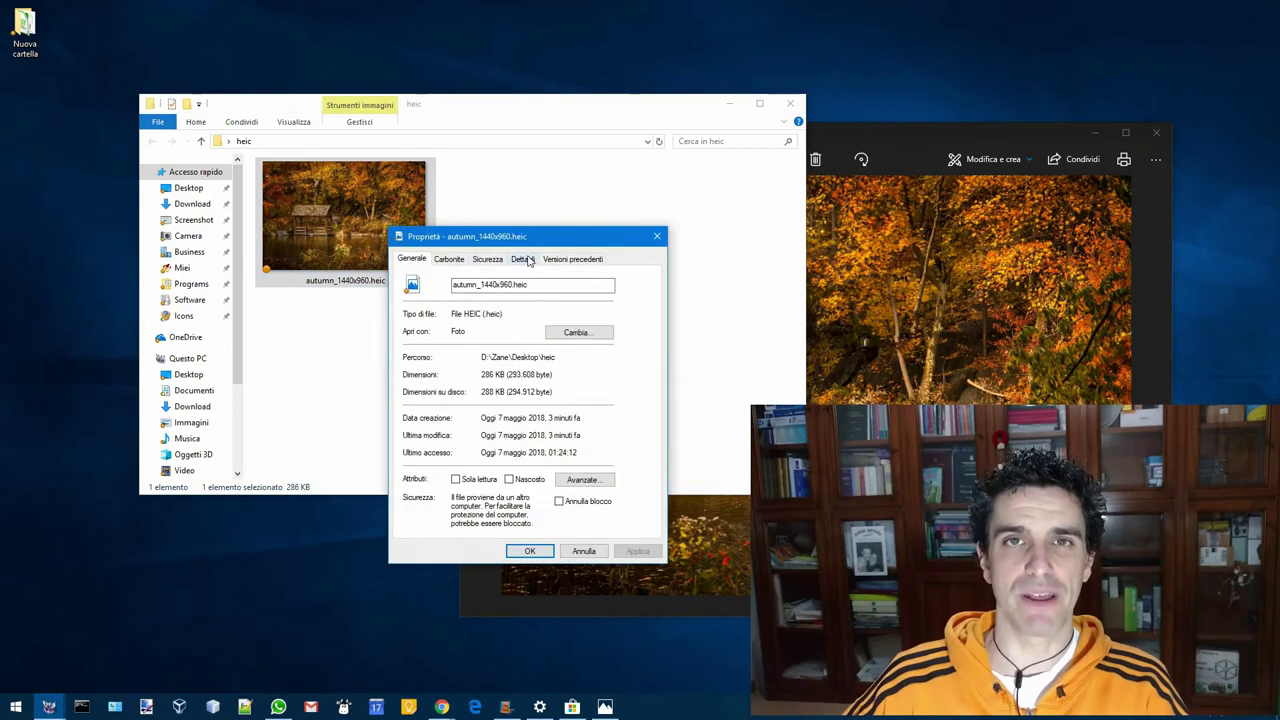
left_click(523, 259)
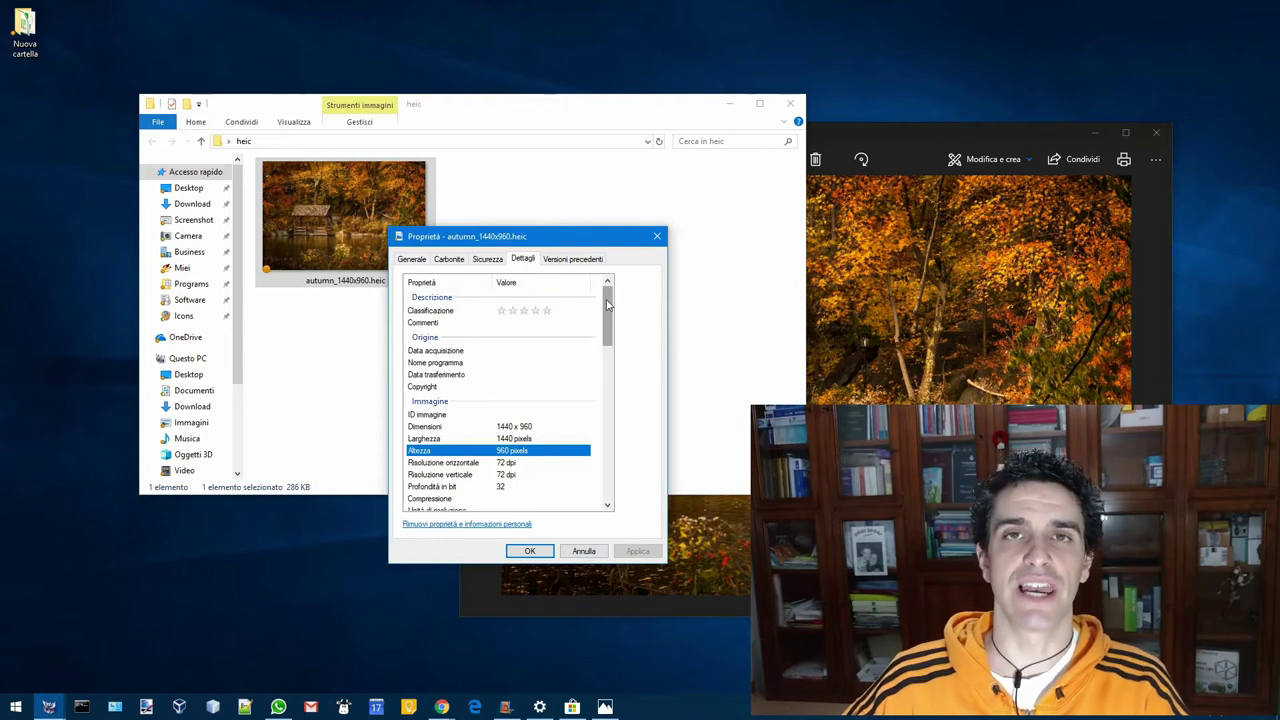
left_click_drag(608, 305, 617, 488)
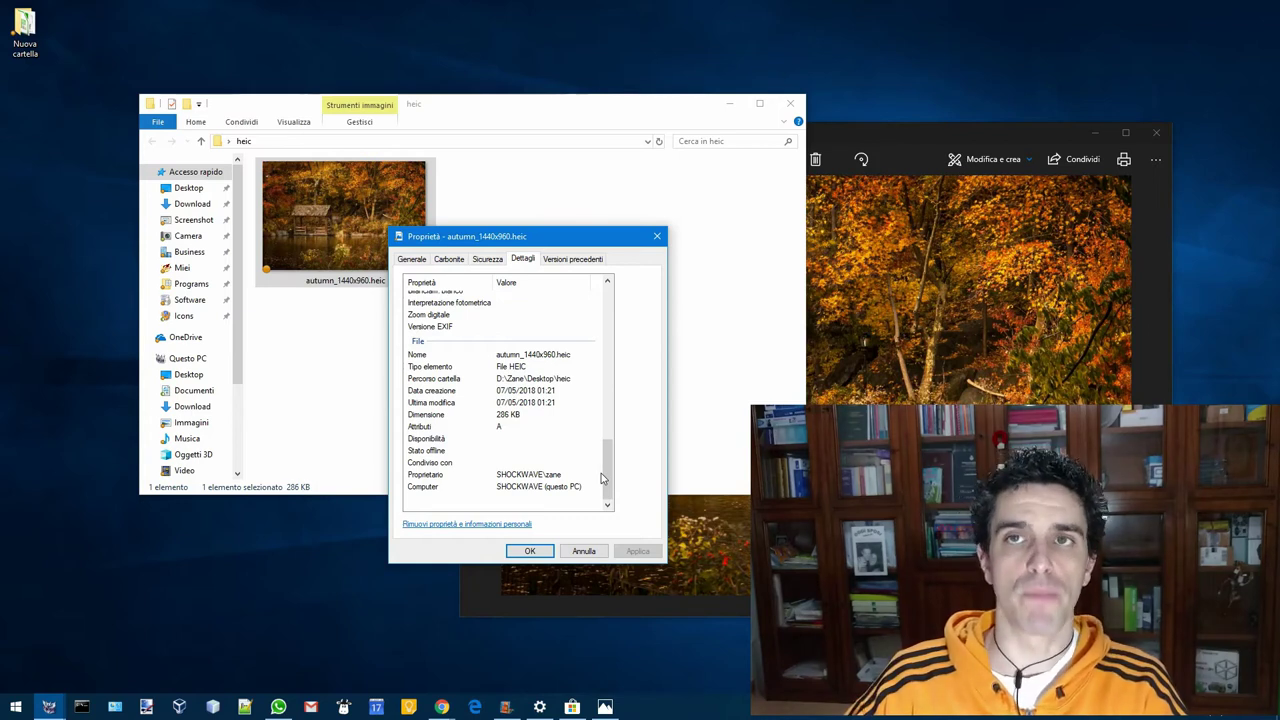
- Bring the Foto window forward, view the HEIF Image Extensions page in Microsoft Store, and minimize the Store
left_click(908, 401)
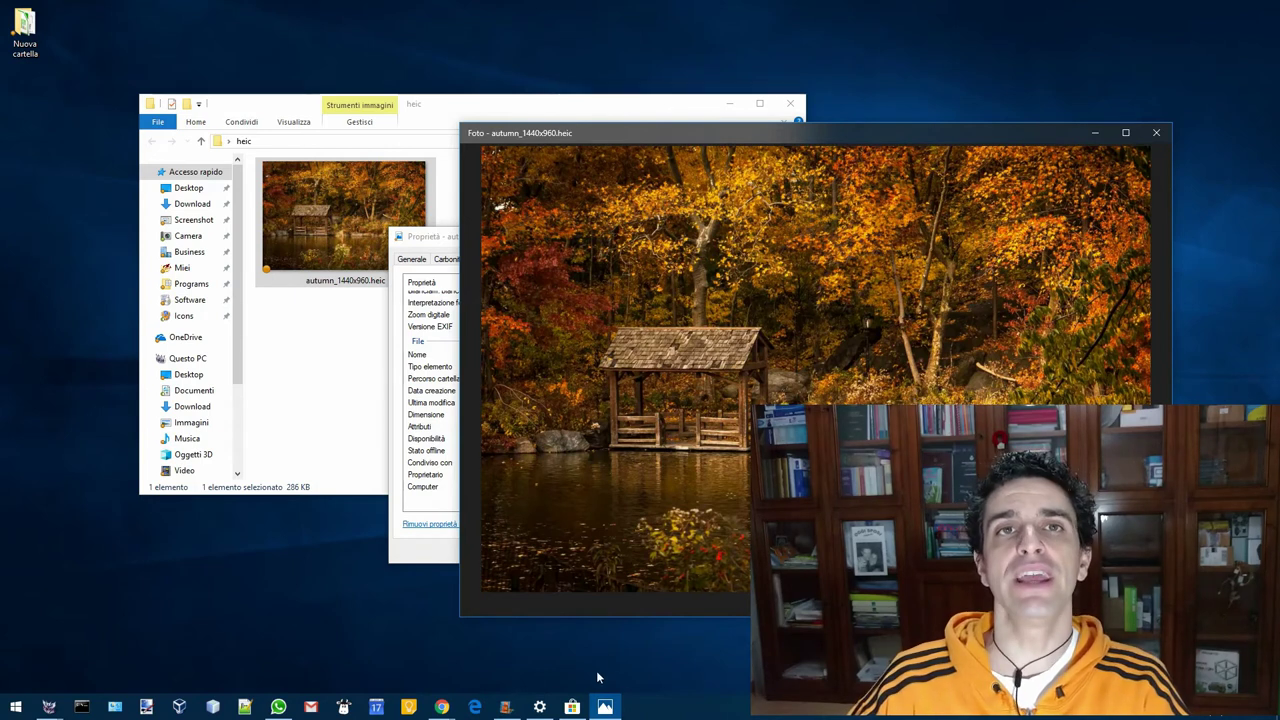
left_click(572, 707)
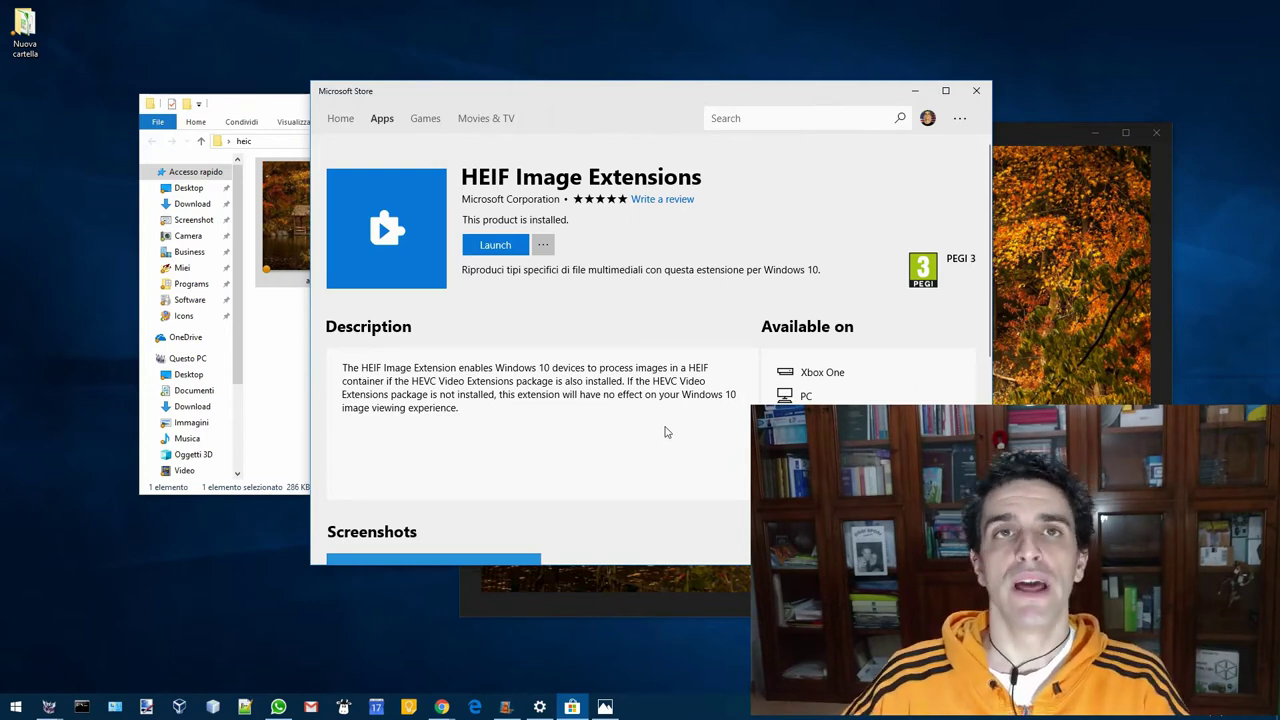
left_click(914, 96)
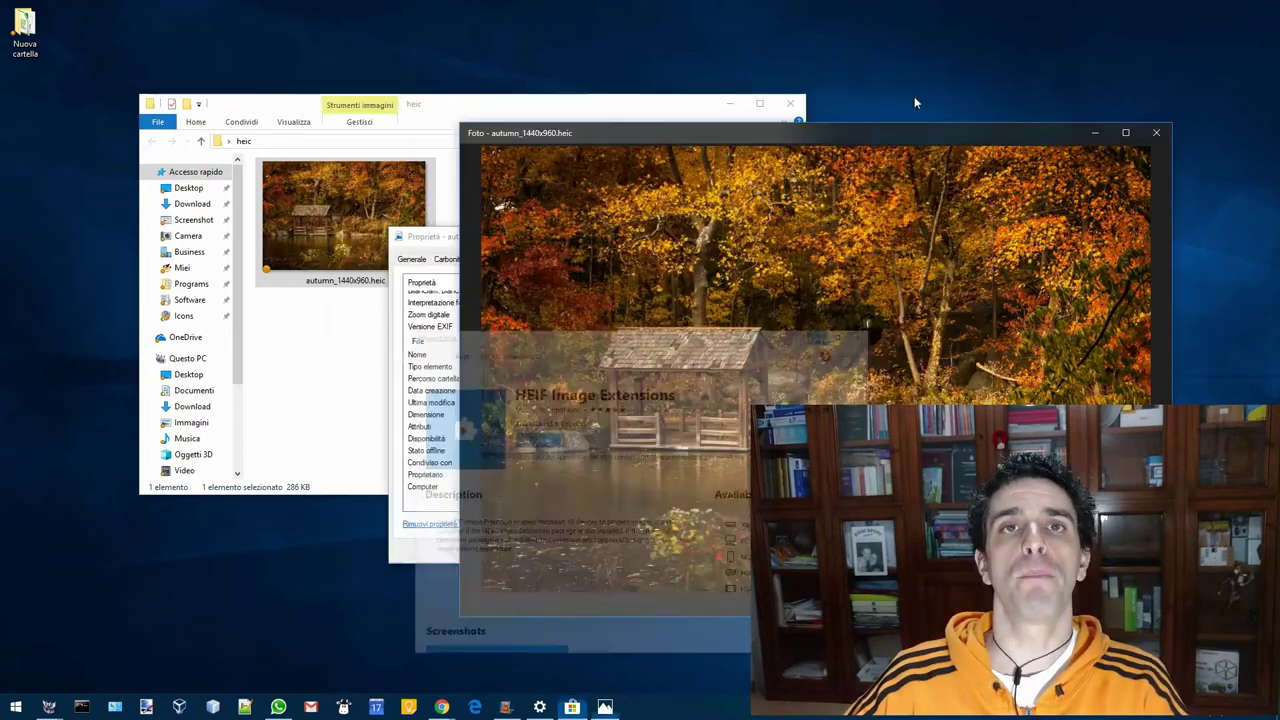
- View the autumn photo maximized, restore and minimize its viewer, and close the file's properties without changes
left_click(1125, 133)
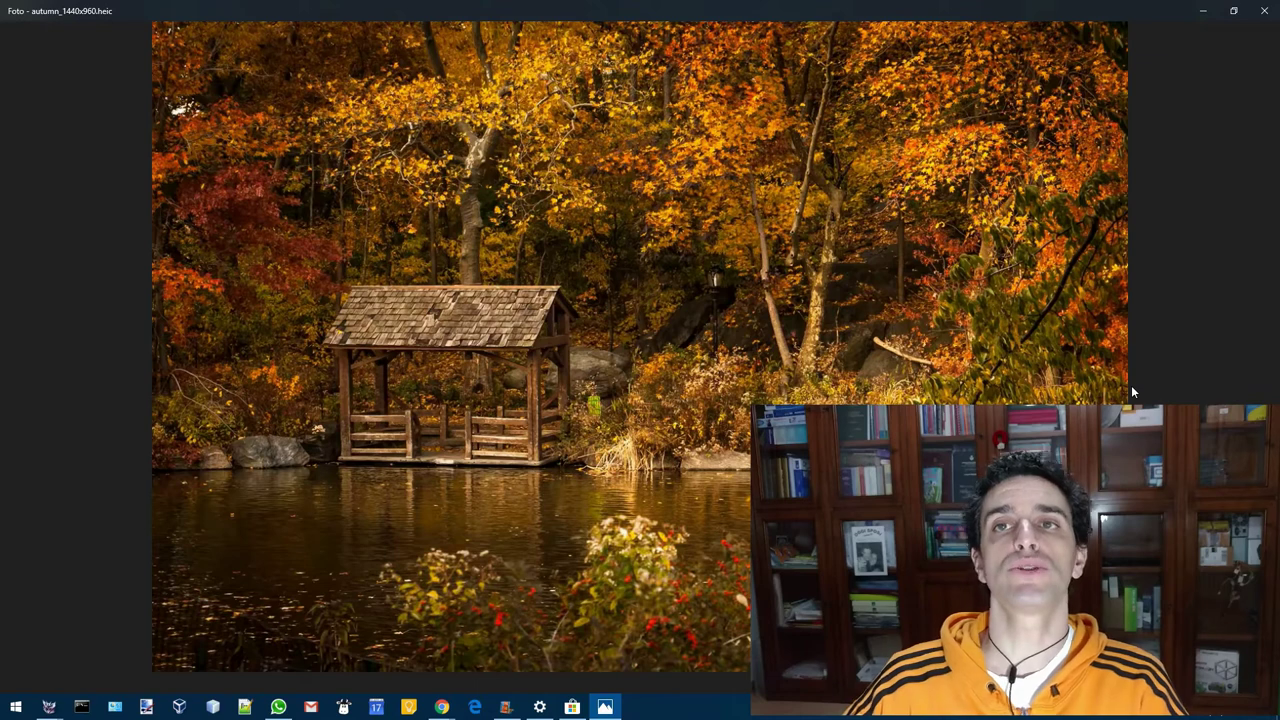
left_click(1233, 10)
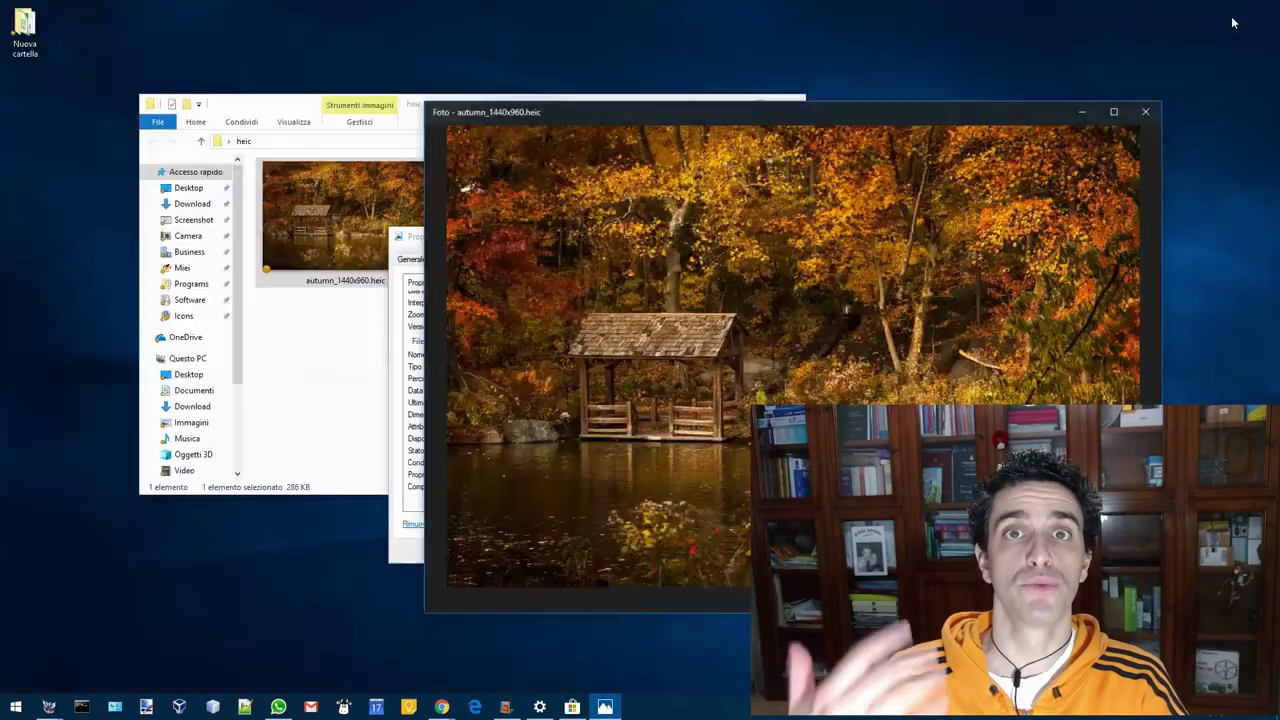
left_click(1083, 138)
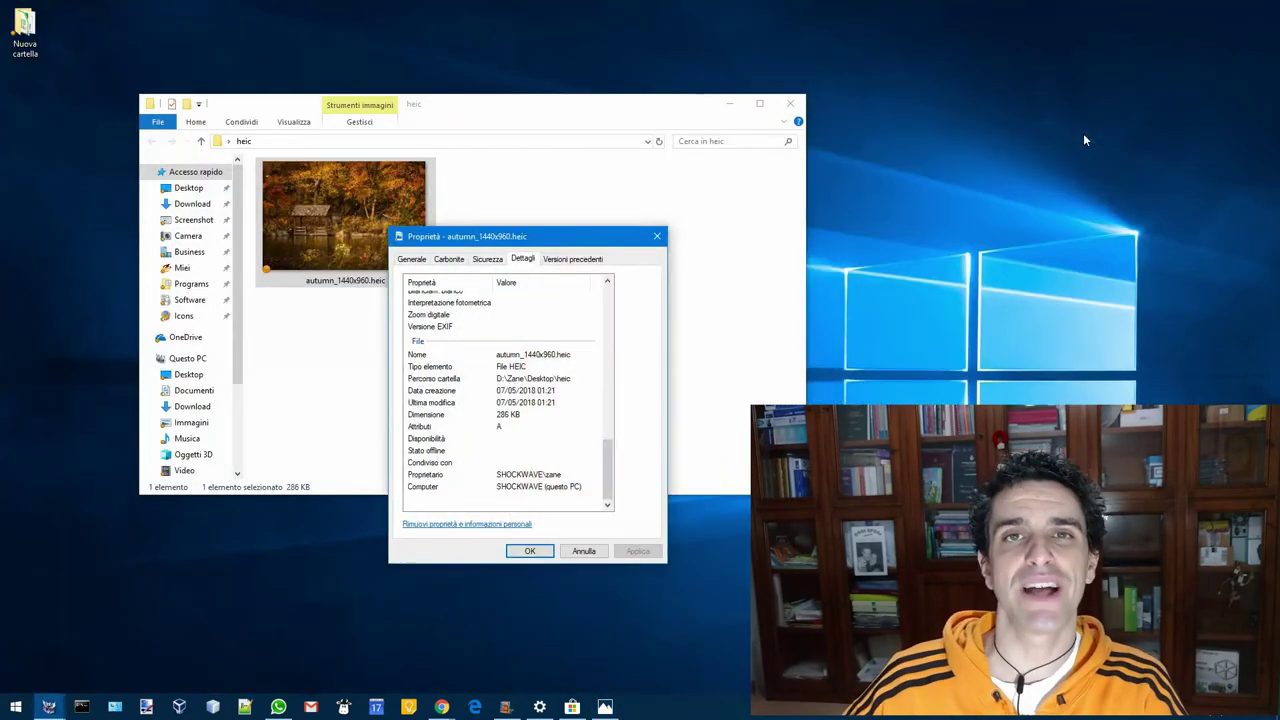
left_click(584, 551)
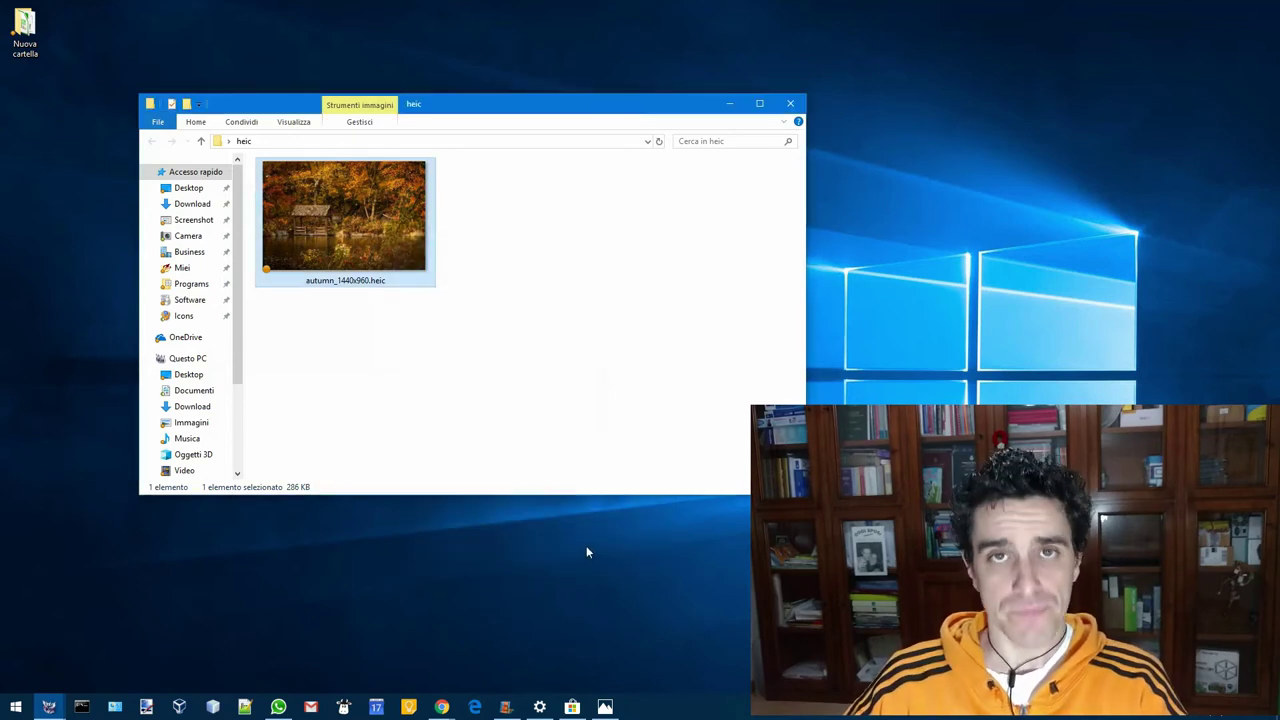
left_click(525, 372)
left_click(383, 252)
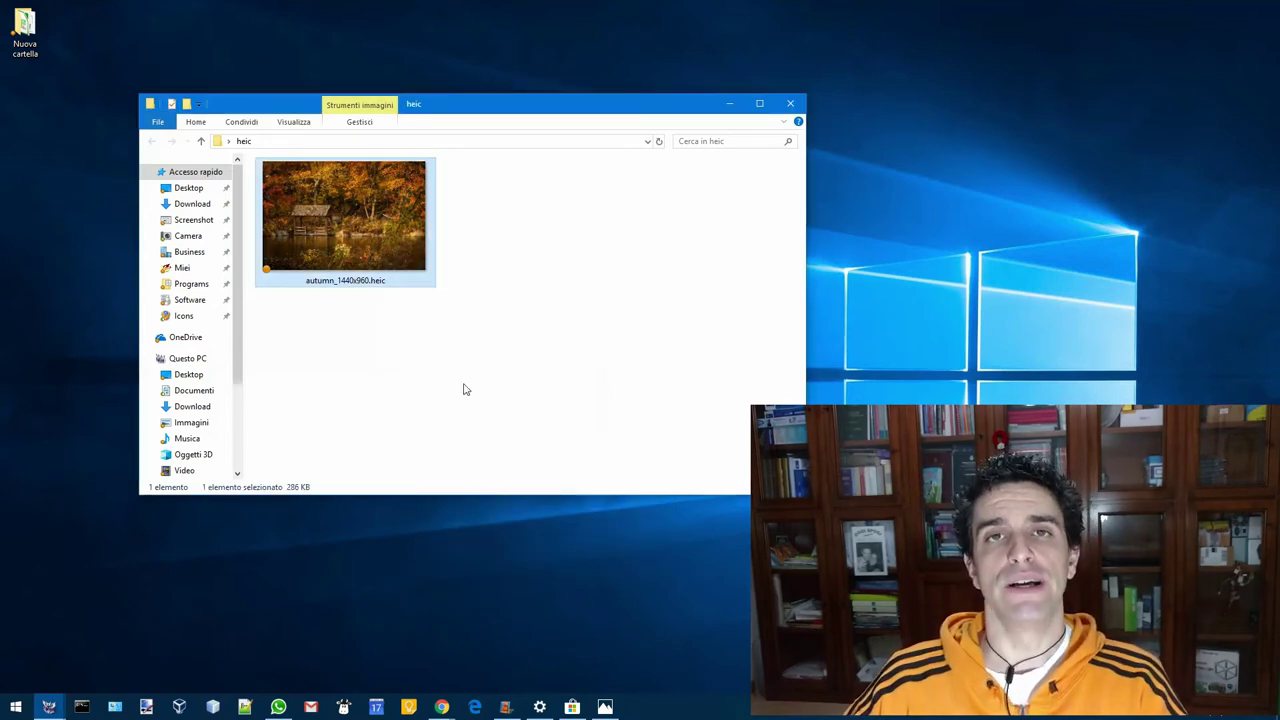
- Switch to Impostazioni, search for avvio, open Attività di avvio, and review the list of startup apps
left_click(720, 714)
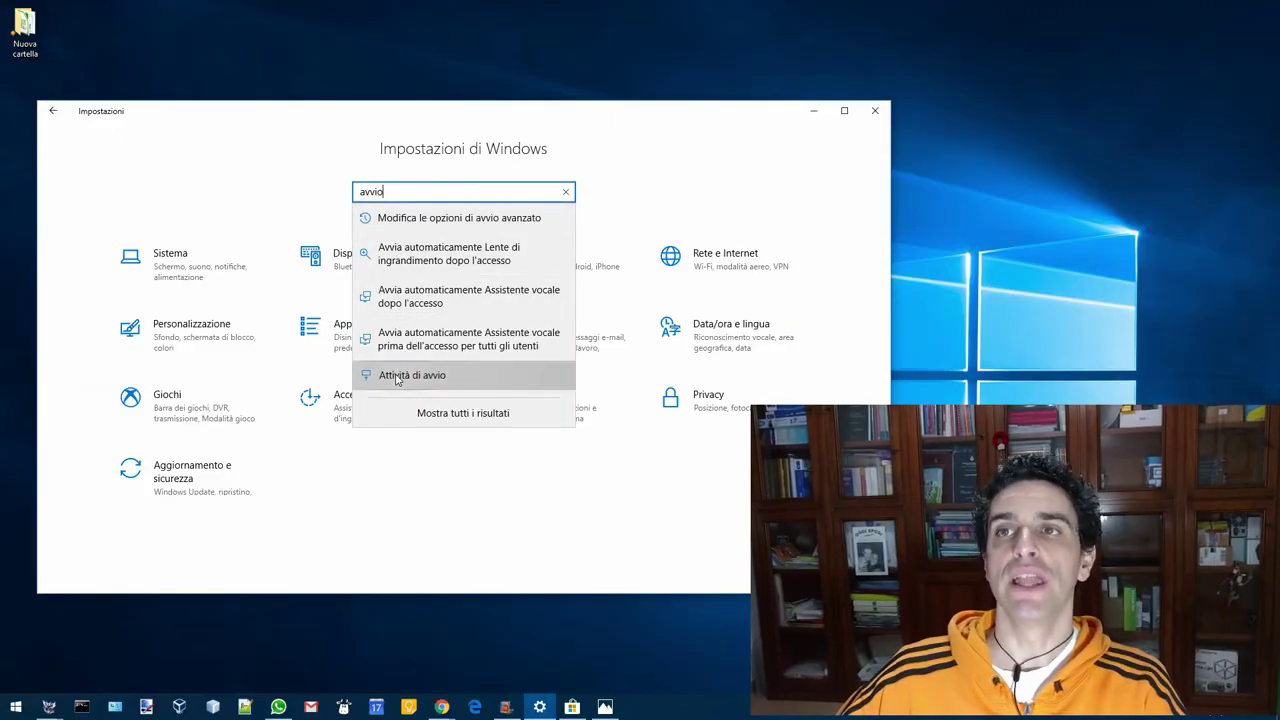
left_click(397, 376)
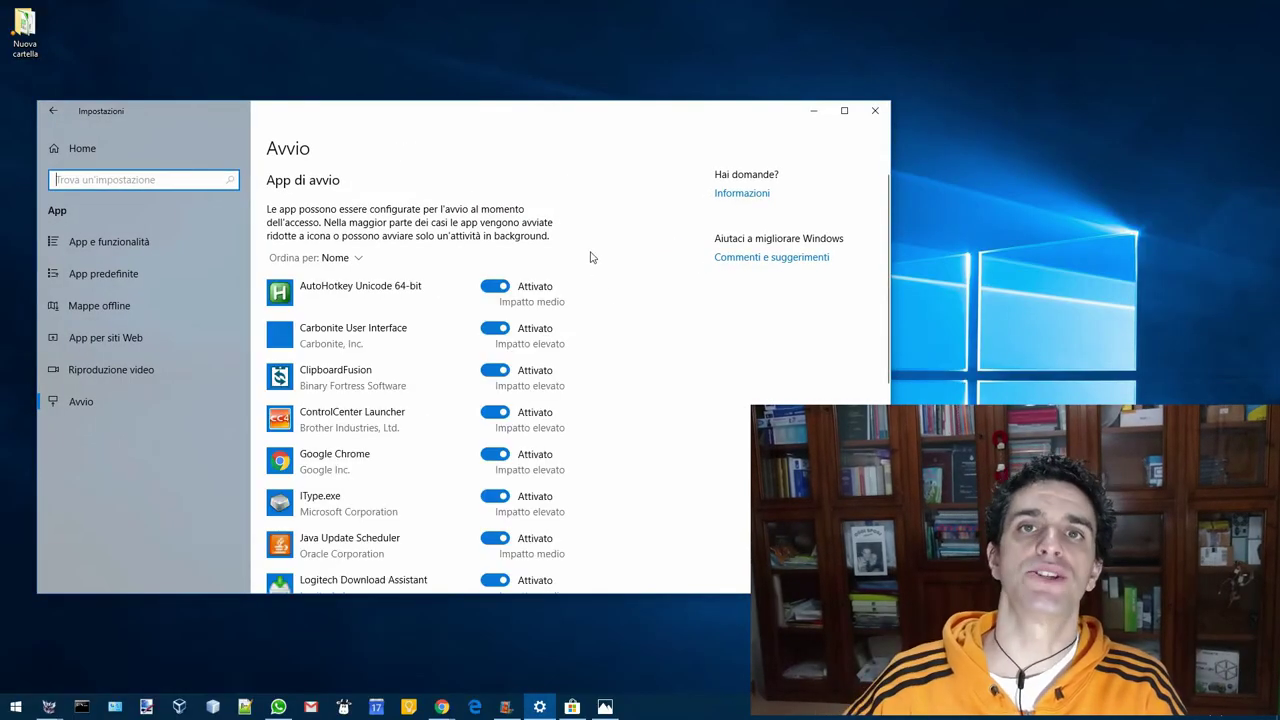
scroll(618, 384, "down", 5)
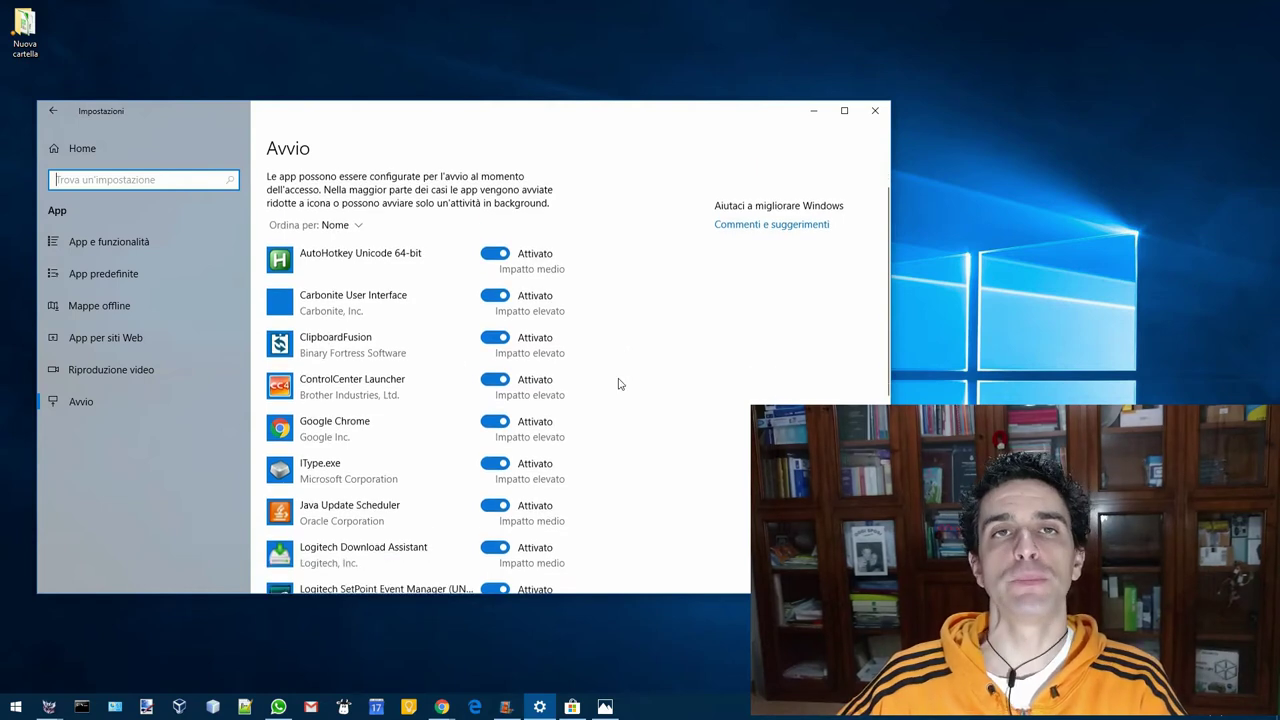
scroll(728, 381, "down", 3)
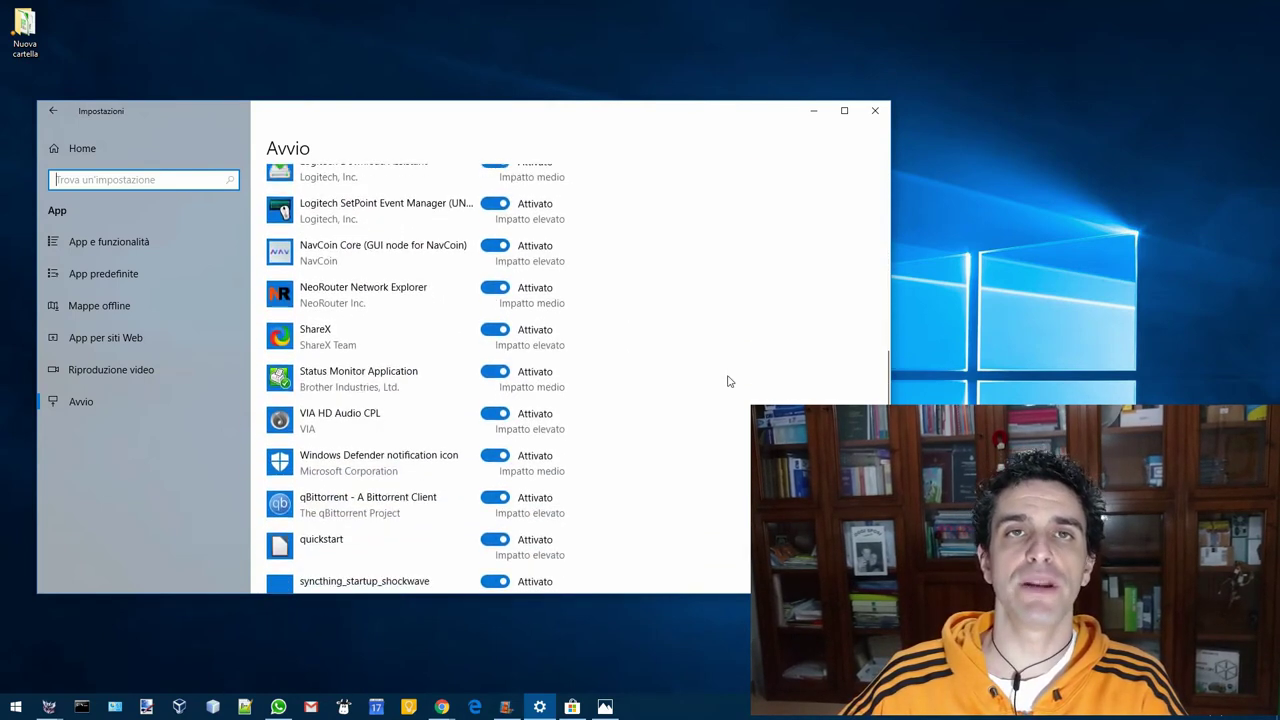
scroll(695, 395, "up", 8)
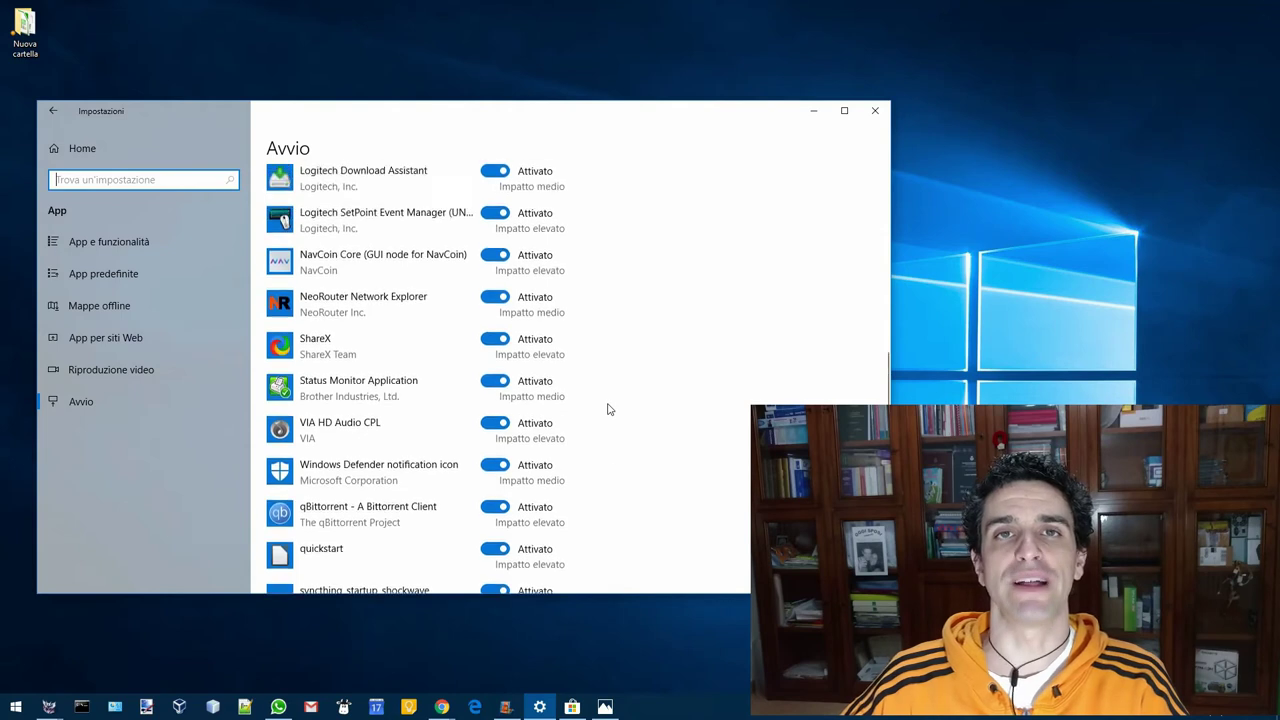
scroll(670, 370, "up", 1)
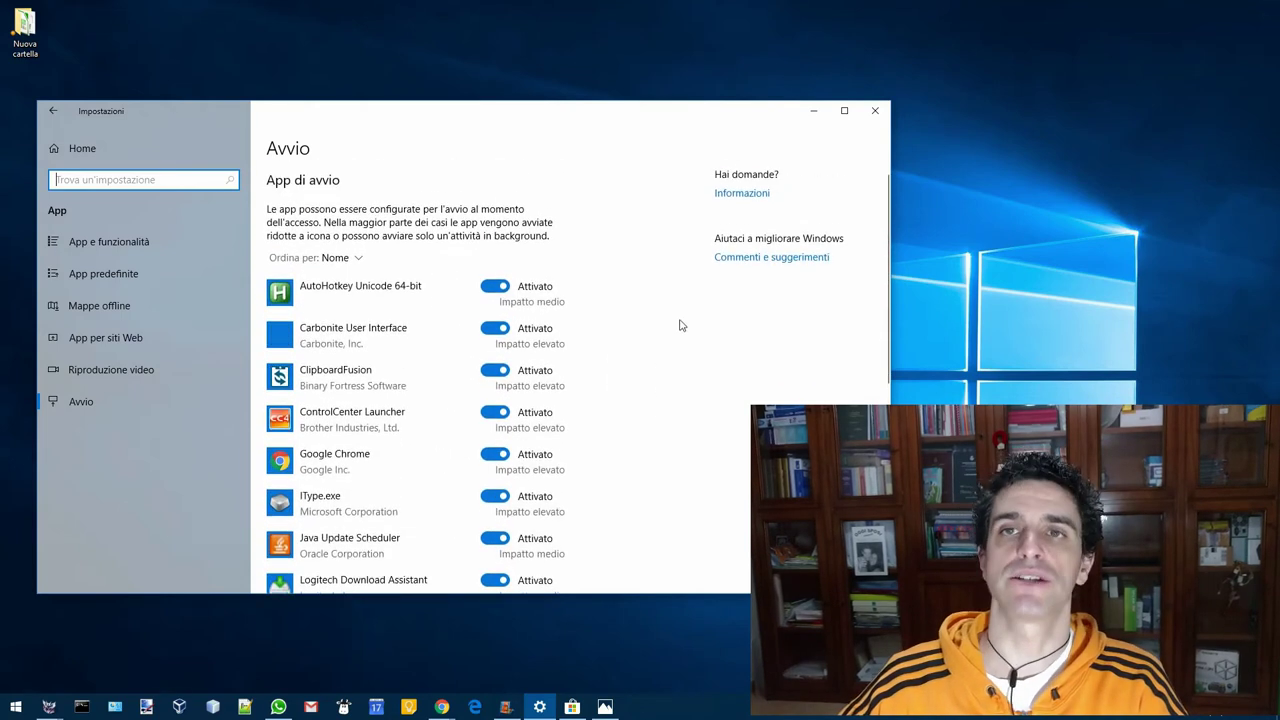
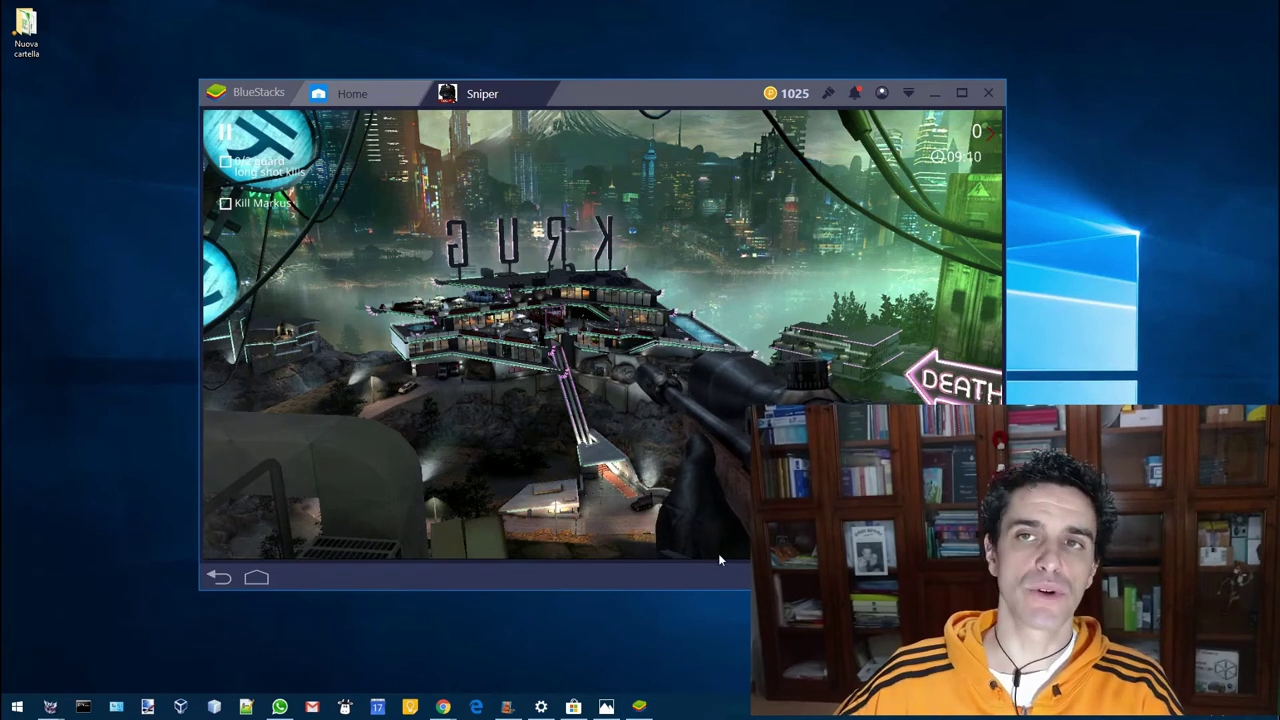
- Show the Windows game bar over the Sniper game in BlueStacks and take a screenshot with it
key("super+g")
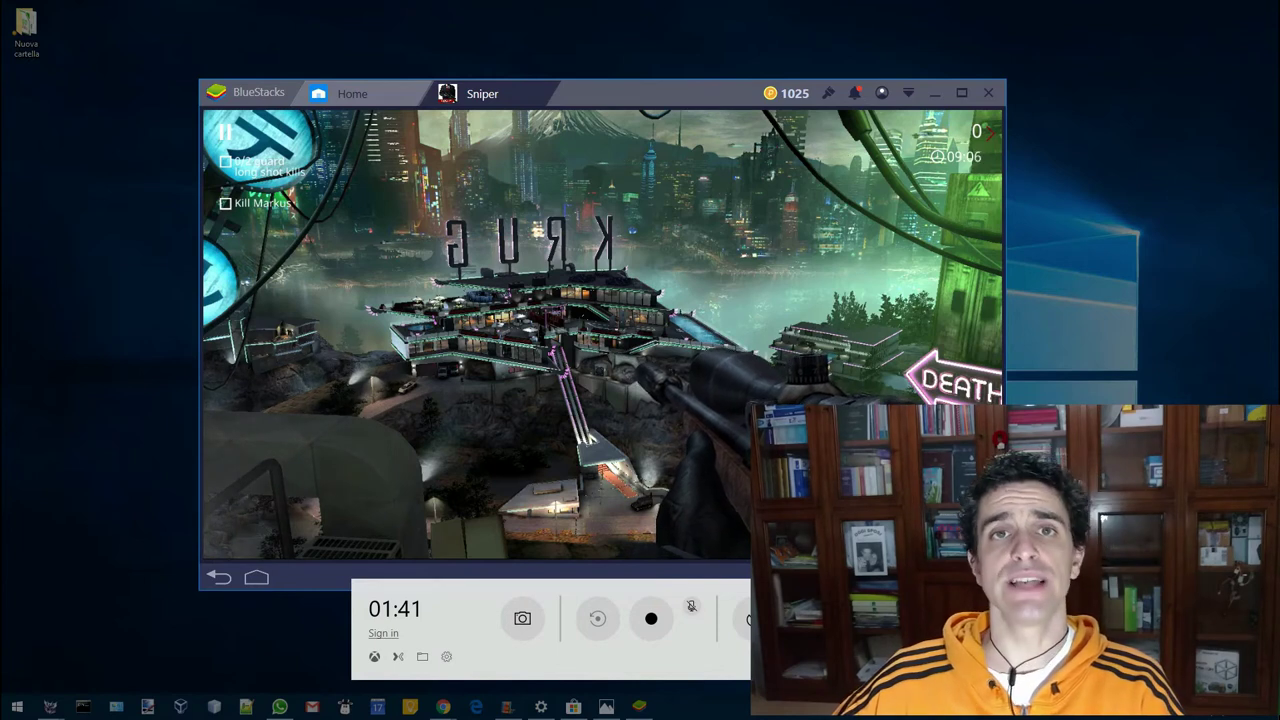
key("Escape")
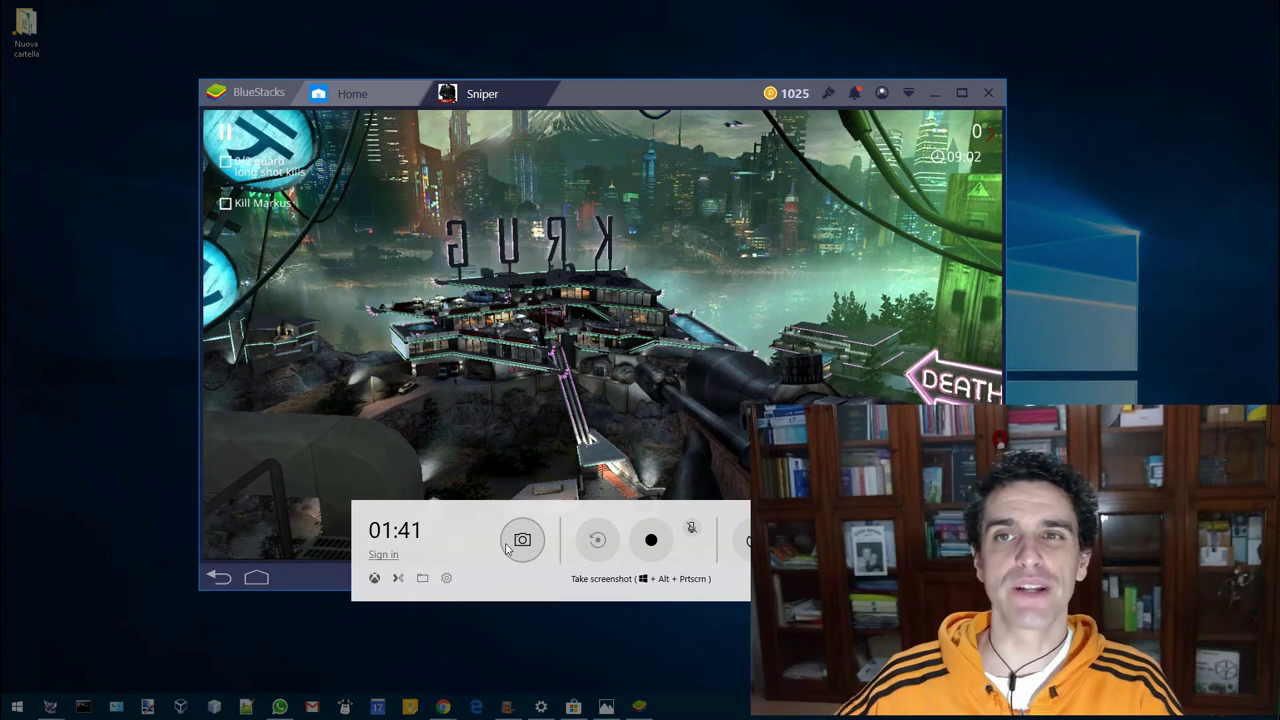
left_click(514, 543)
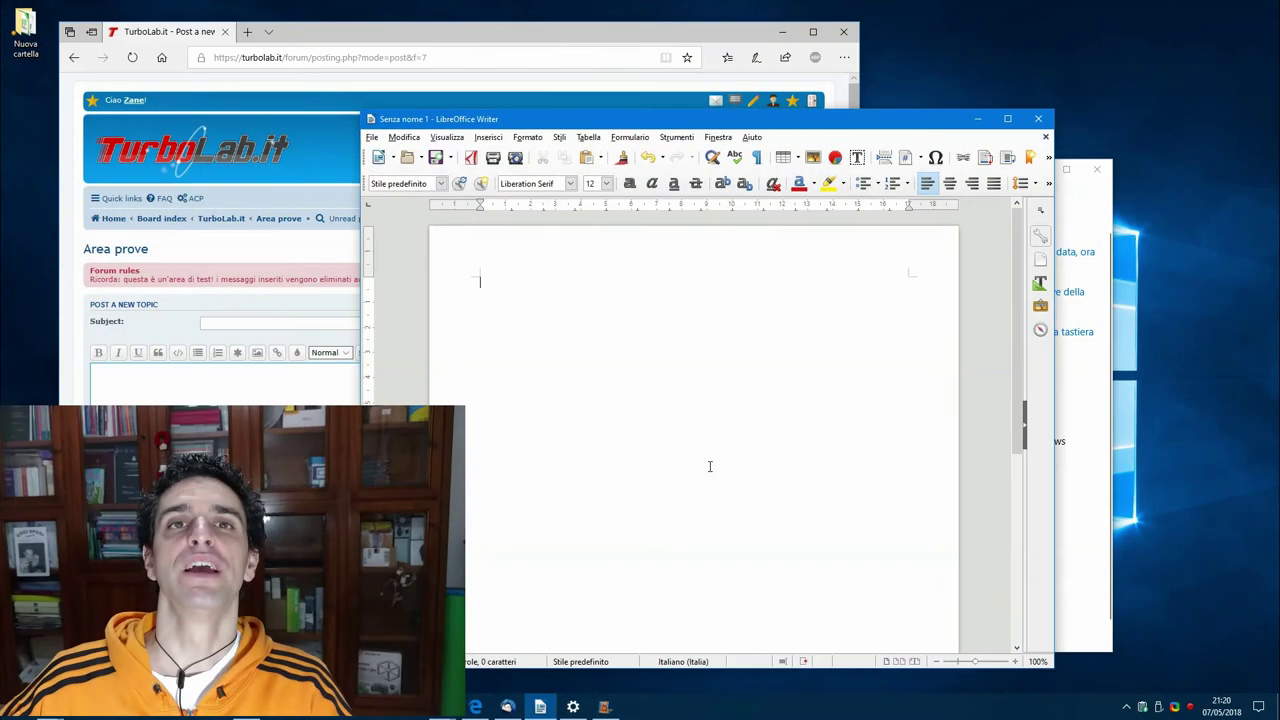
- Show the emoji panel in the blank LibreOffice Writer document and browse its search, recent, smiley, people, celebration and food categories
key("super+period")
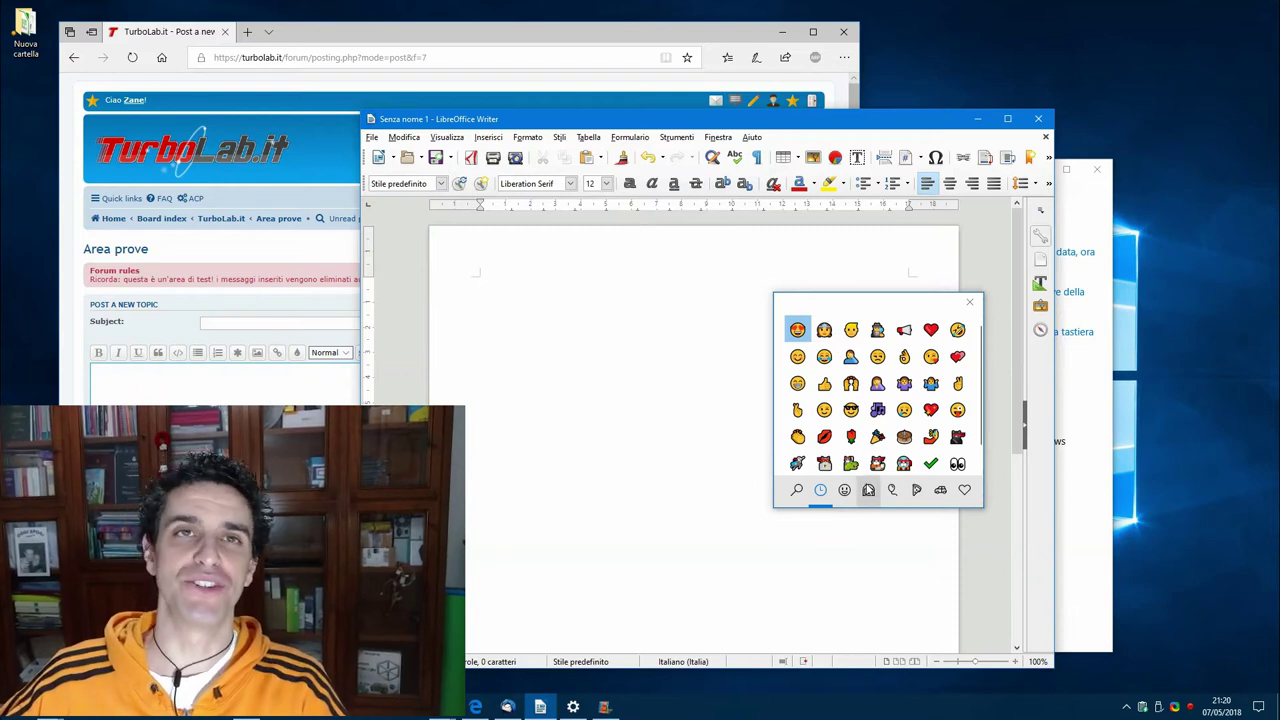
left_click(844, 491)
left_click(868, 490)
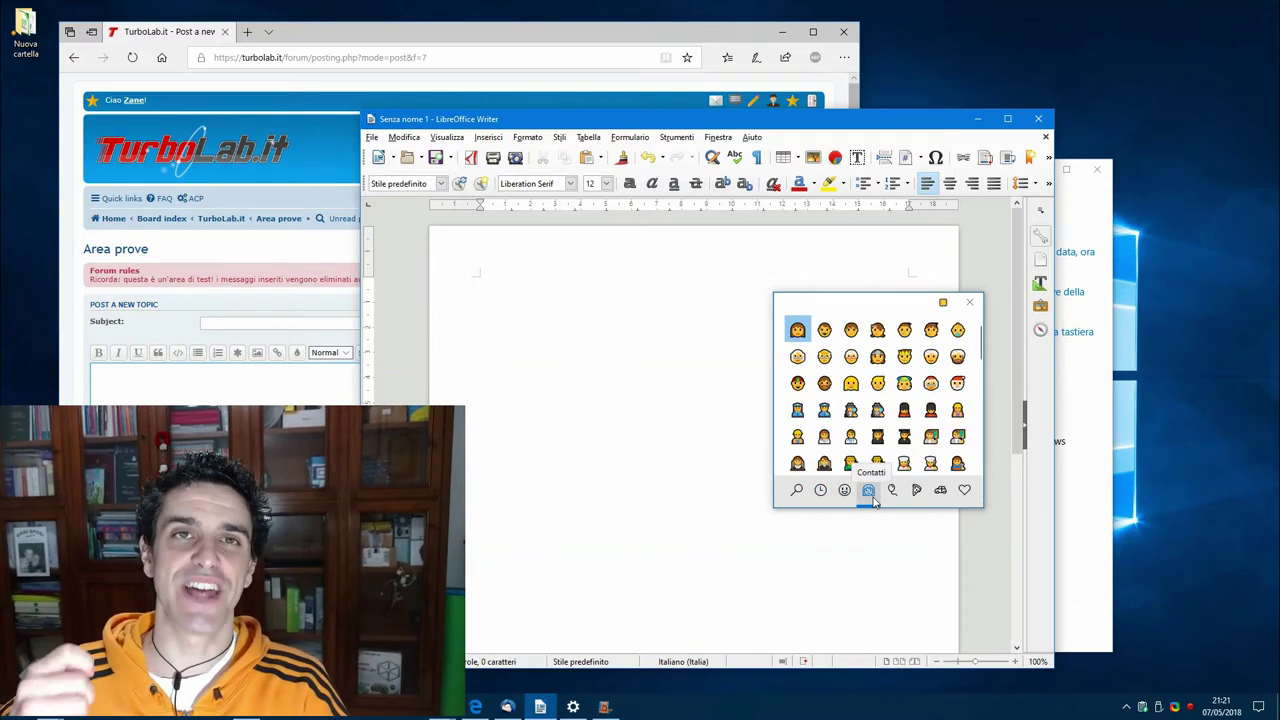
left_click(892, 491)
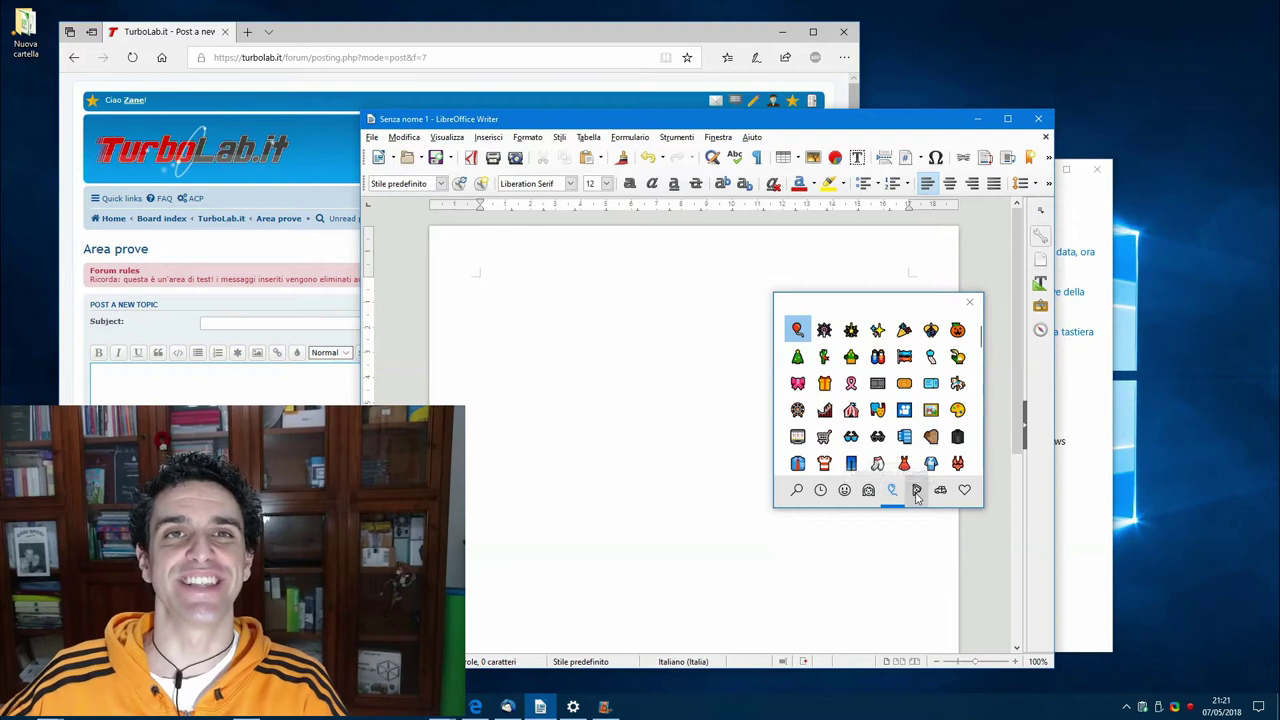
left_click(916, 490)
left_click(798, 490)
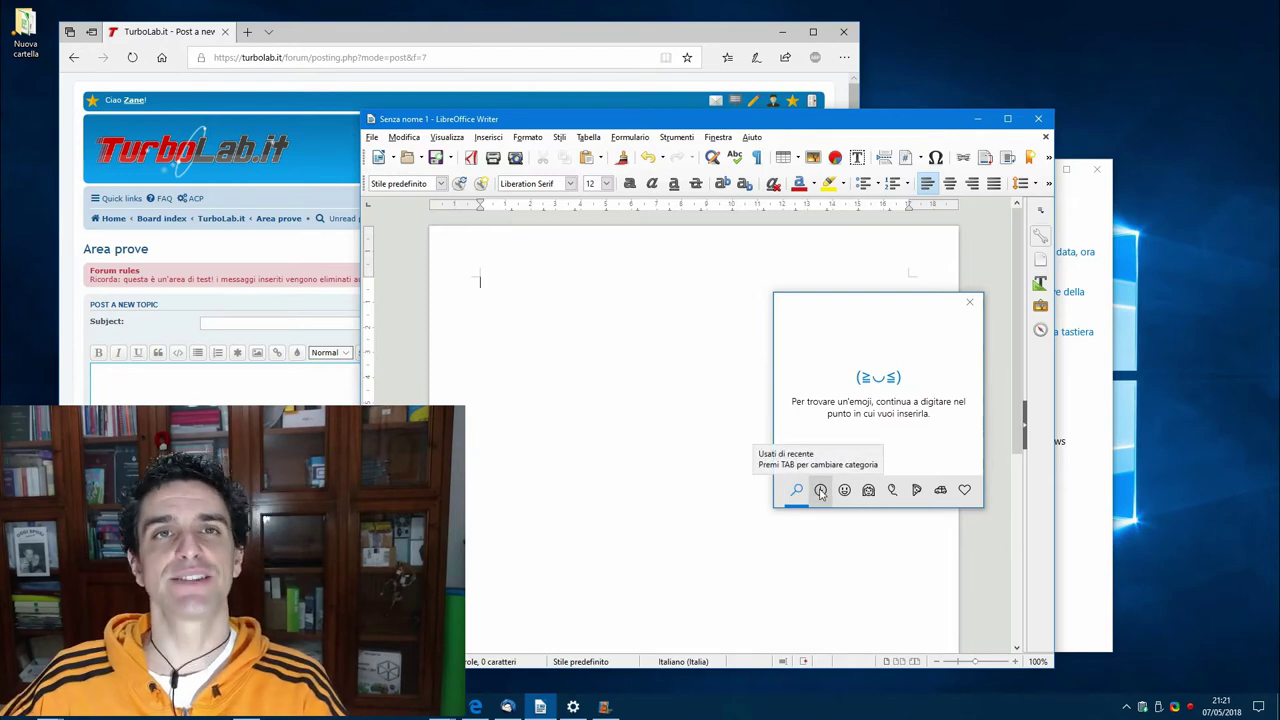
left_click(820, 490)
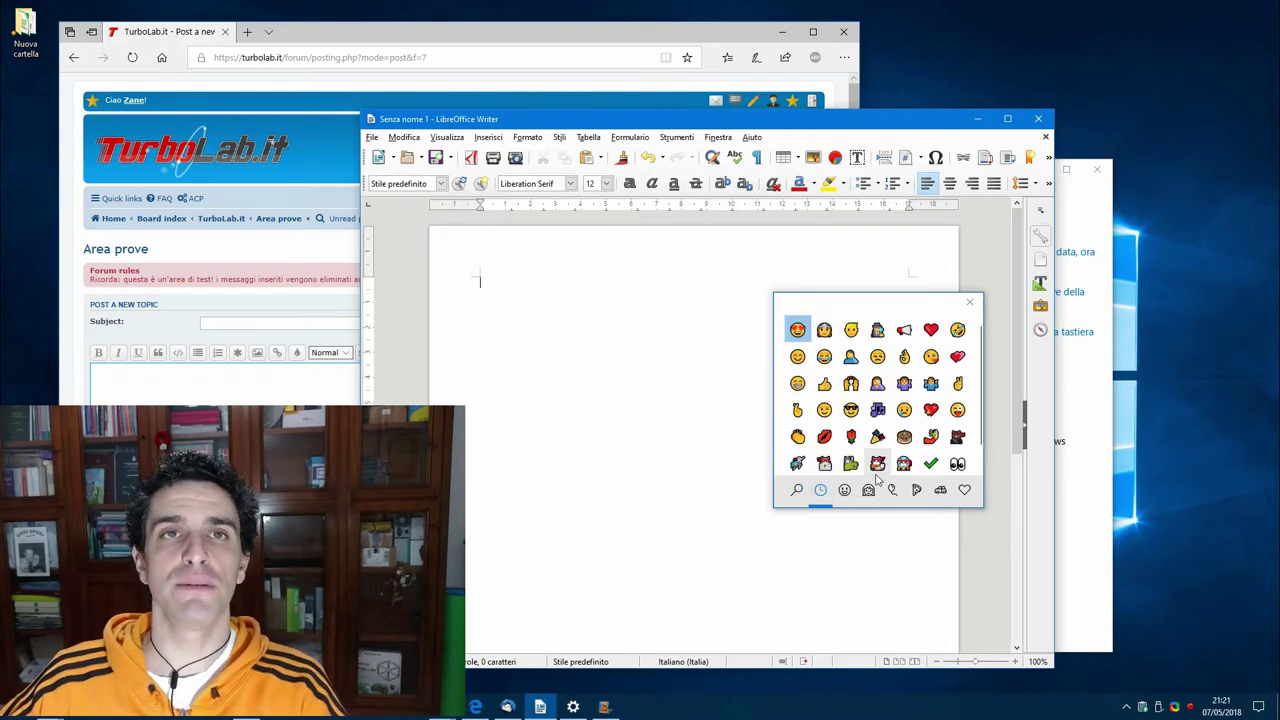
left_click(844, 490)
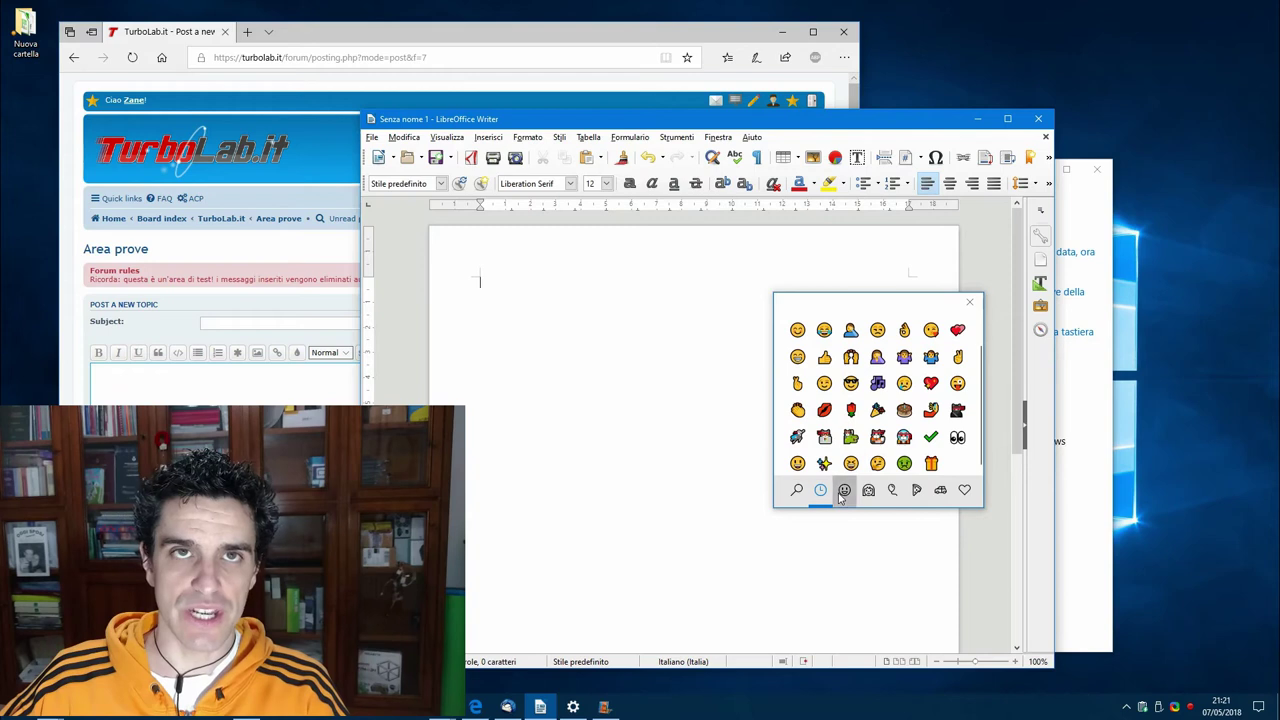
scroll(886, 433, "down", 1)
scroll(886, 433, "down", 2)
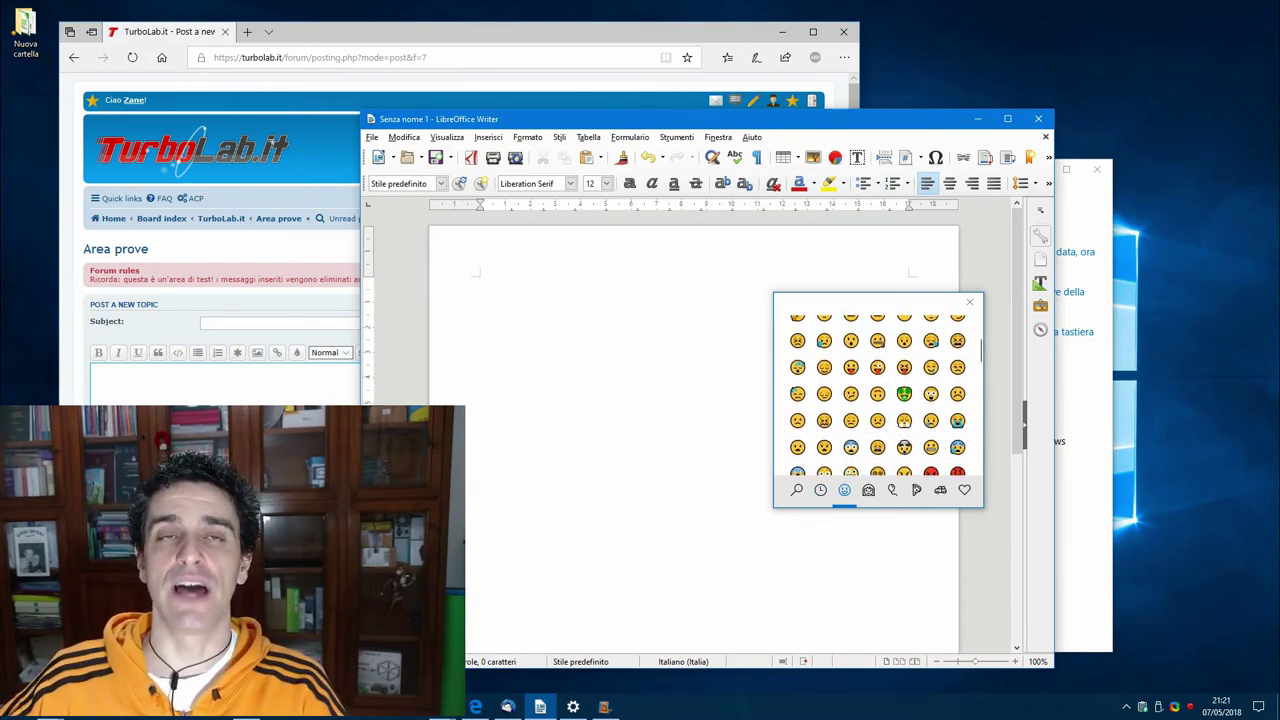
- In the Edge forum post, insert the first six recently used emoji, from heart-eyes face to red heart, into the message body
left_click(277, 536)
key("super+period")
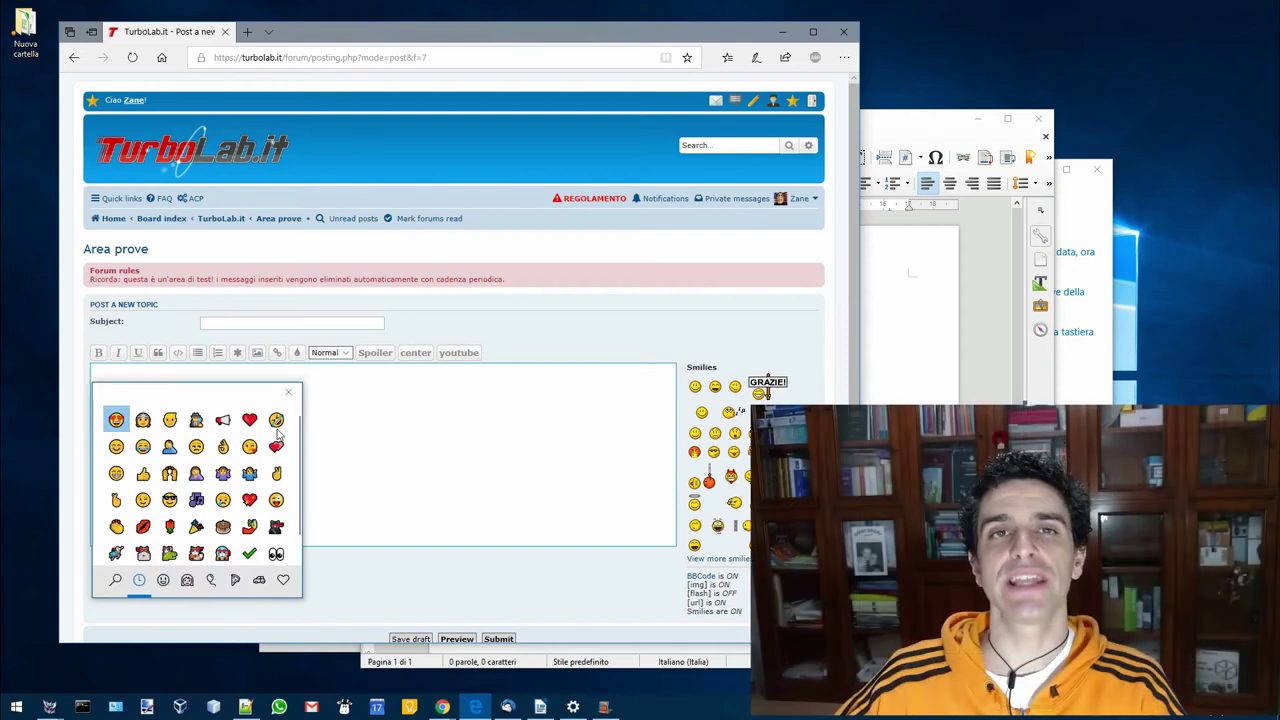
left_click(143, 419)
left_click(170, 419)
left_click(196, 419)
left_click(222, 419)
left_click(249, 419)
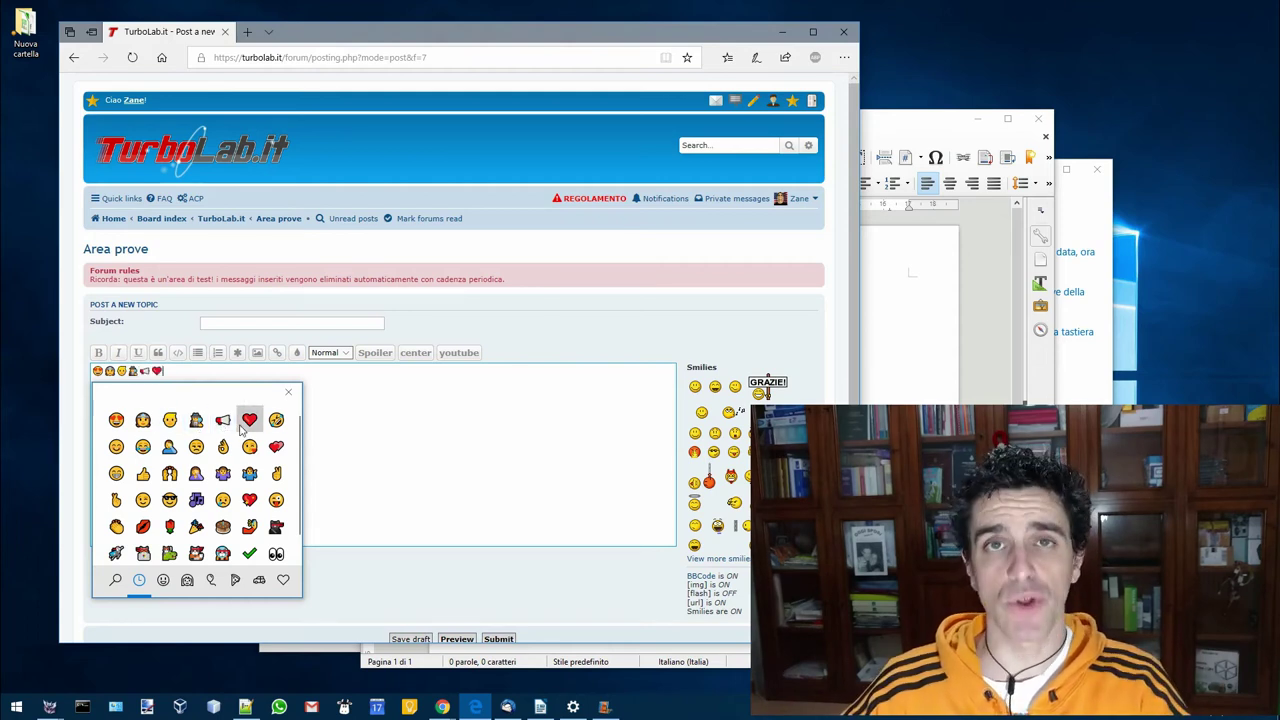
- Insert a purple religious-symbol emoji and the collision emoji from the symbols category after the red heart in the forum post
left_click(284, 584)
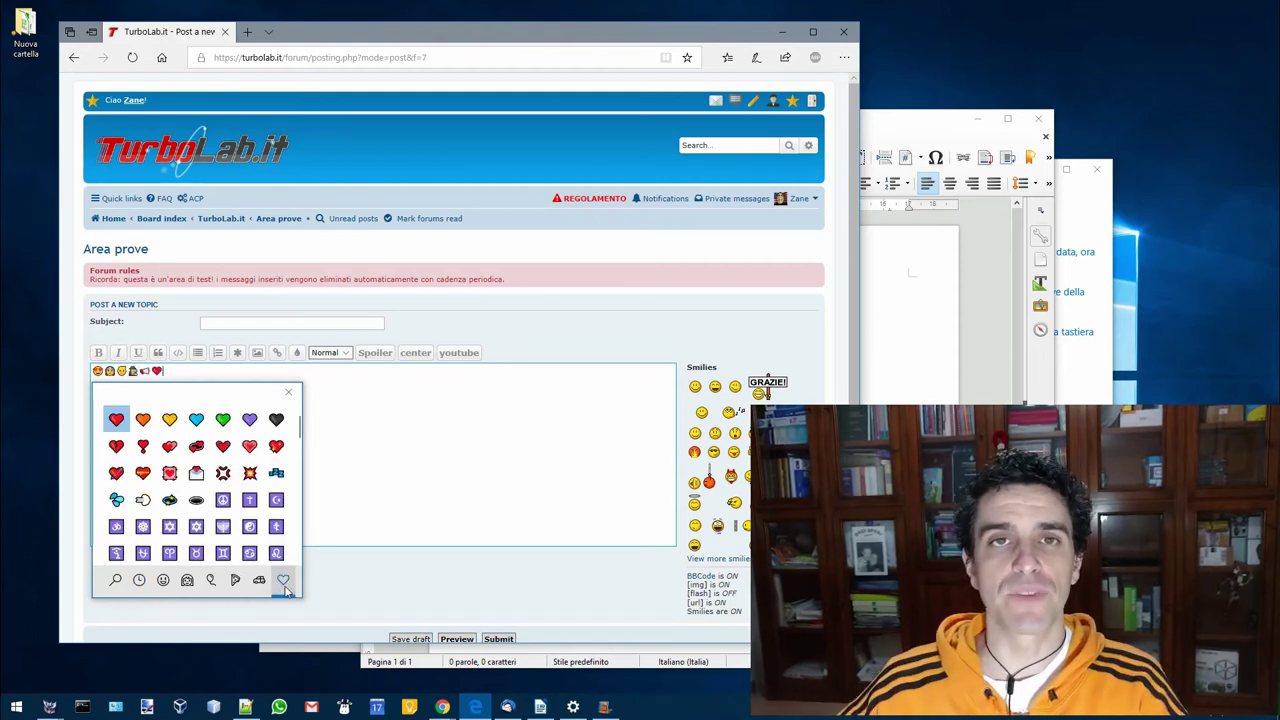
left_click(276, 526)
left_click(250, 473)
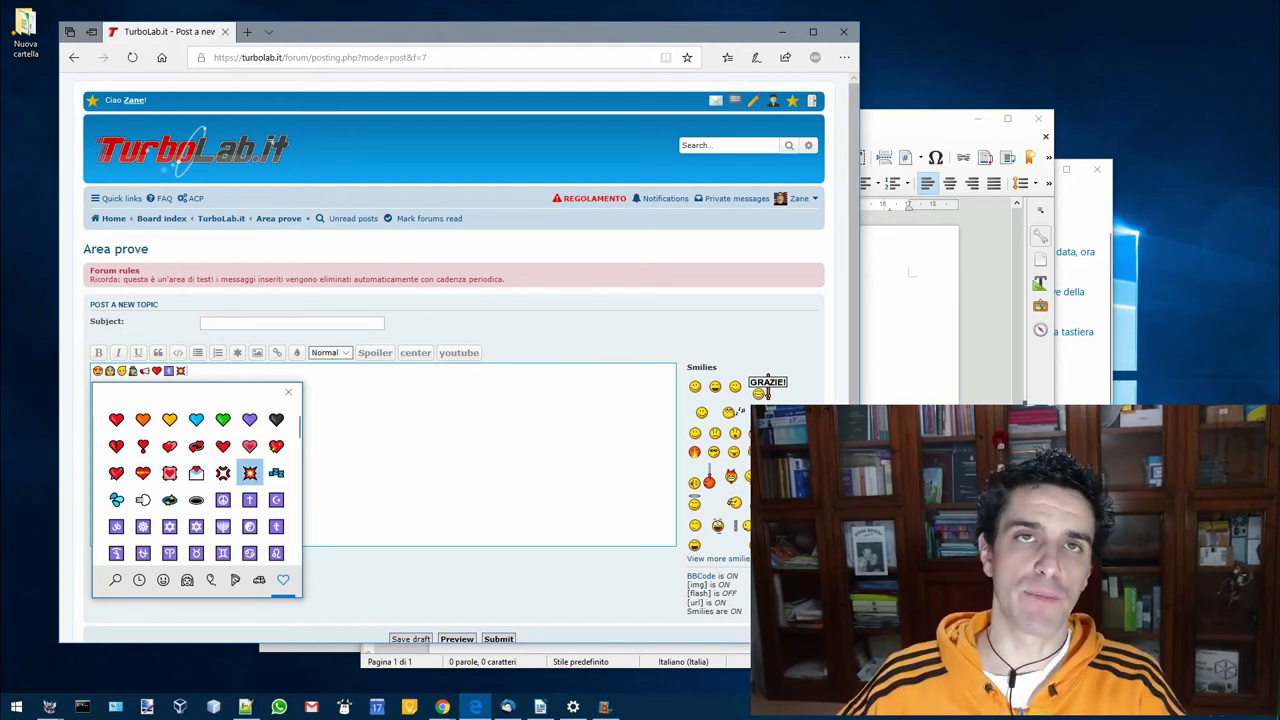
- Minimize the Writer window, switch to the Area geografica e lingua settings, and open Impostazioni avanzate della tastiera
left_click(976, 121)
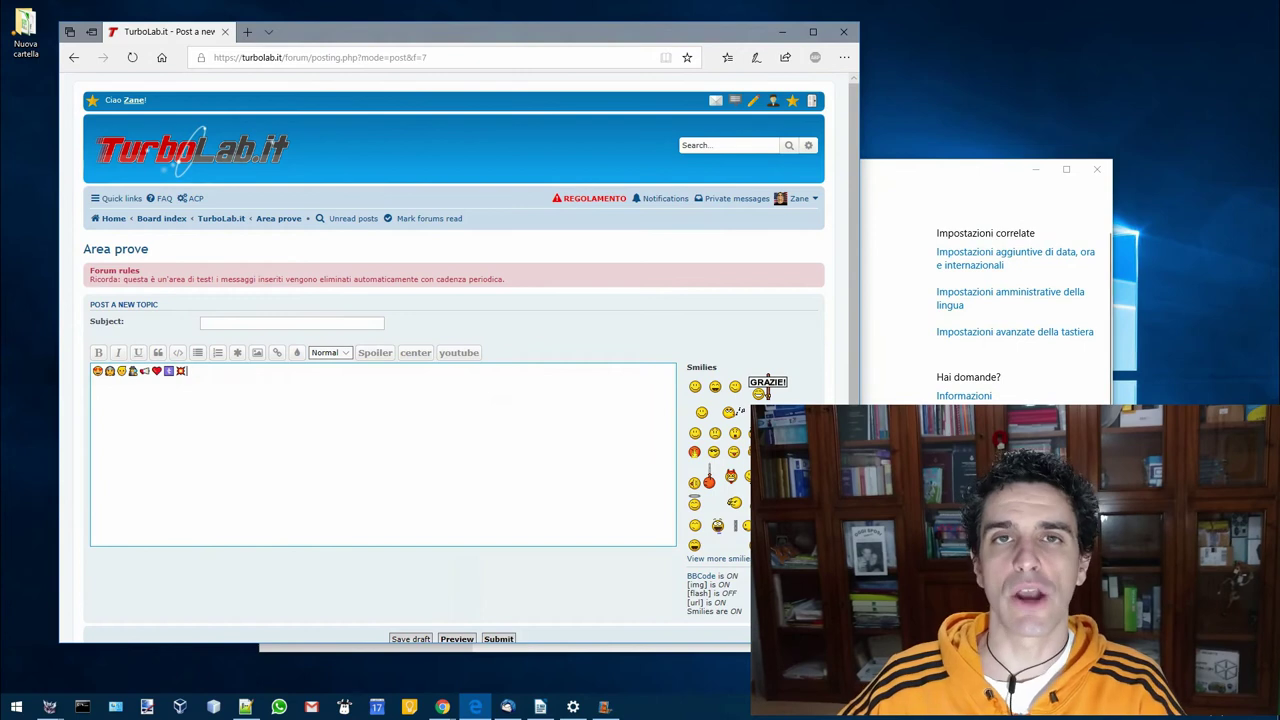
left_click(937, 175)
scroll(724, 346, "down", 1)
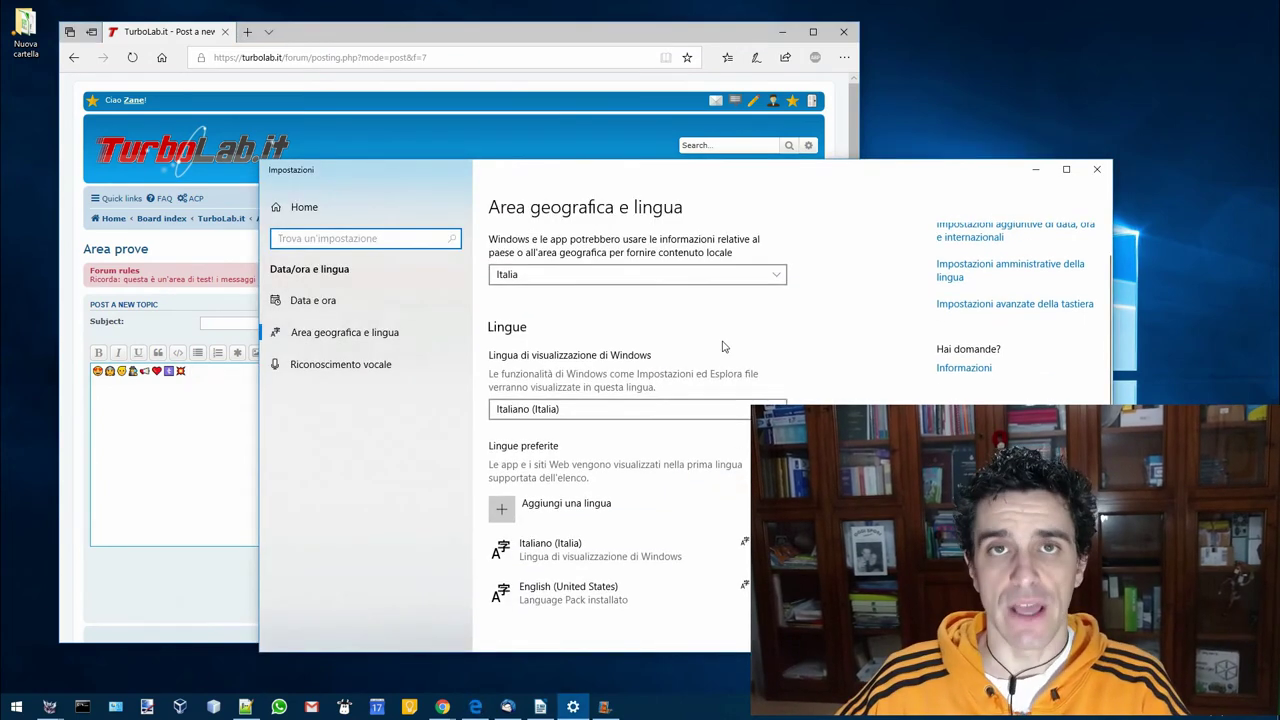
scroll(958, 303, "up", 1)
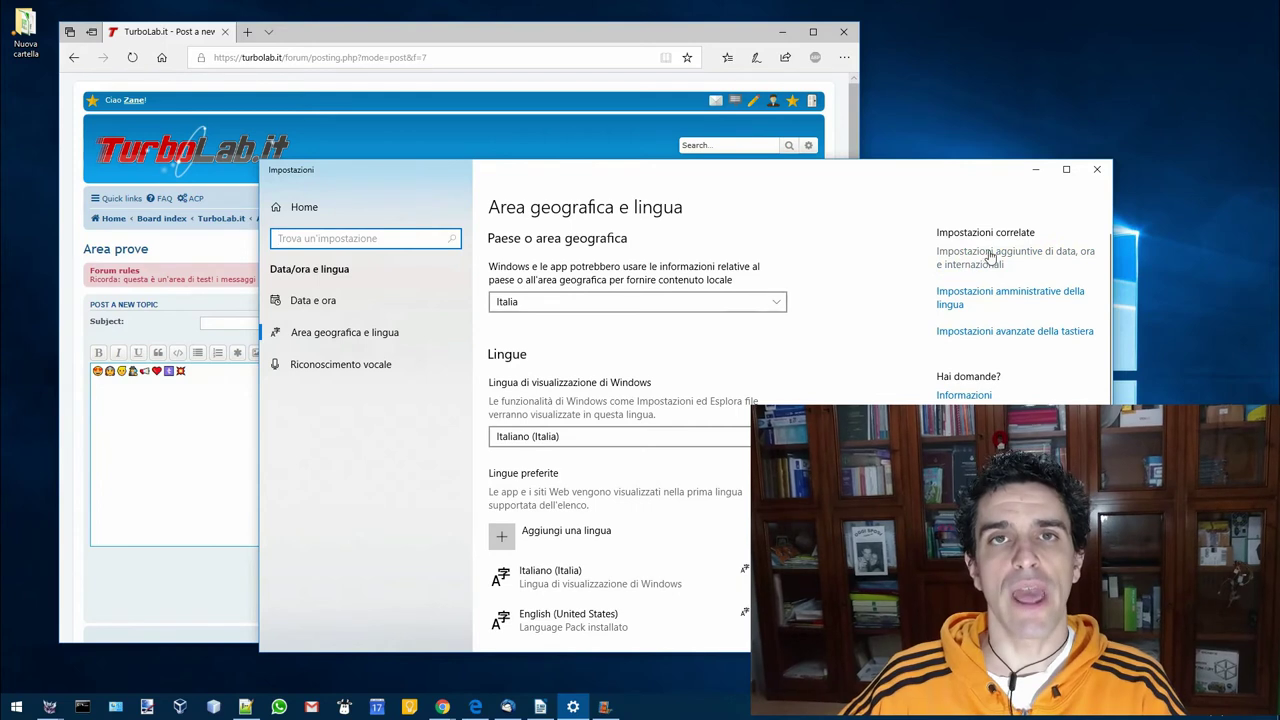
left_click(1025, 332)
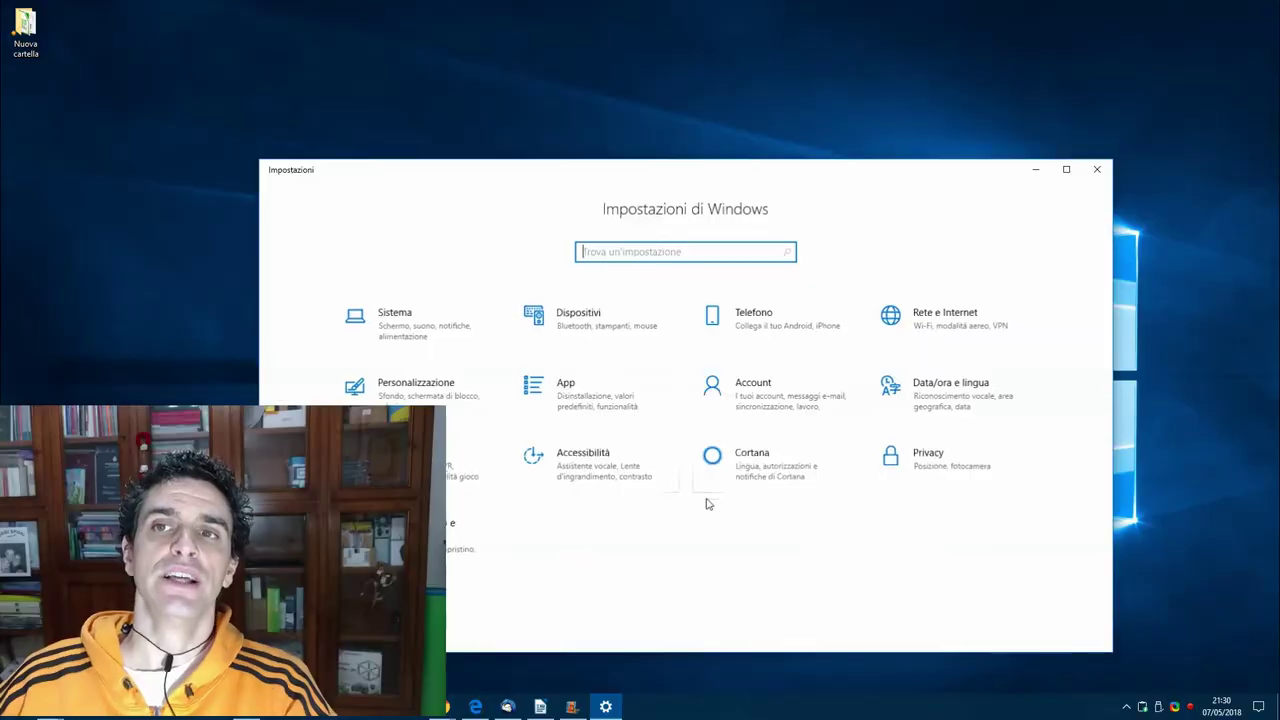
- In the Rete e Internet settings, start a Wi-Fi data limit under Consumo dati, choosing type A consumo and 35 days before expiry
left_click(895, 316)
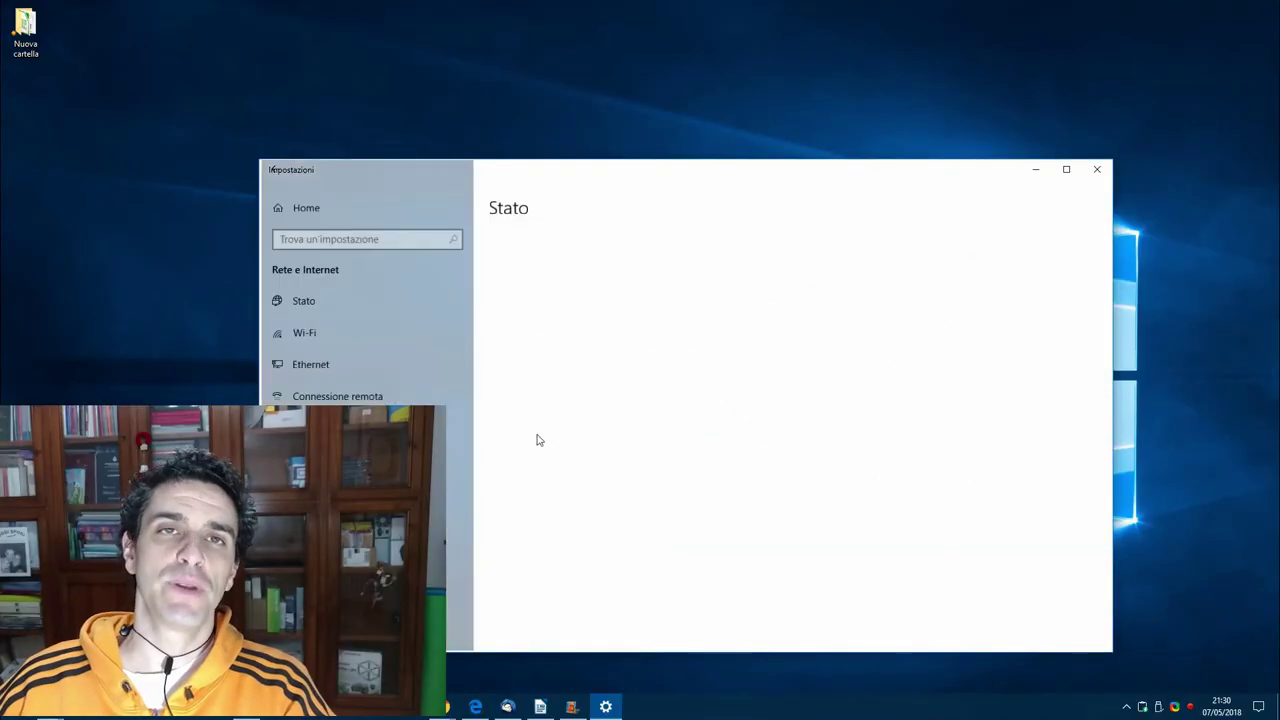
left_click(320, 524)
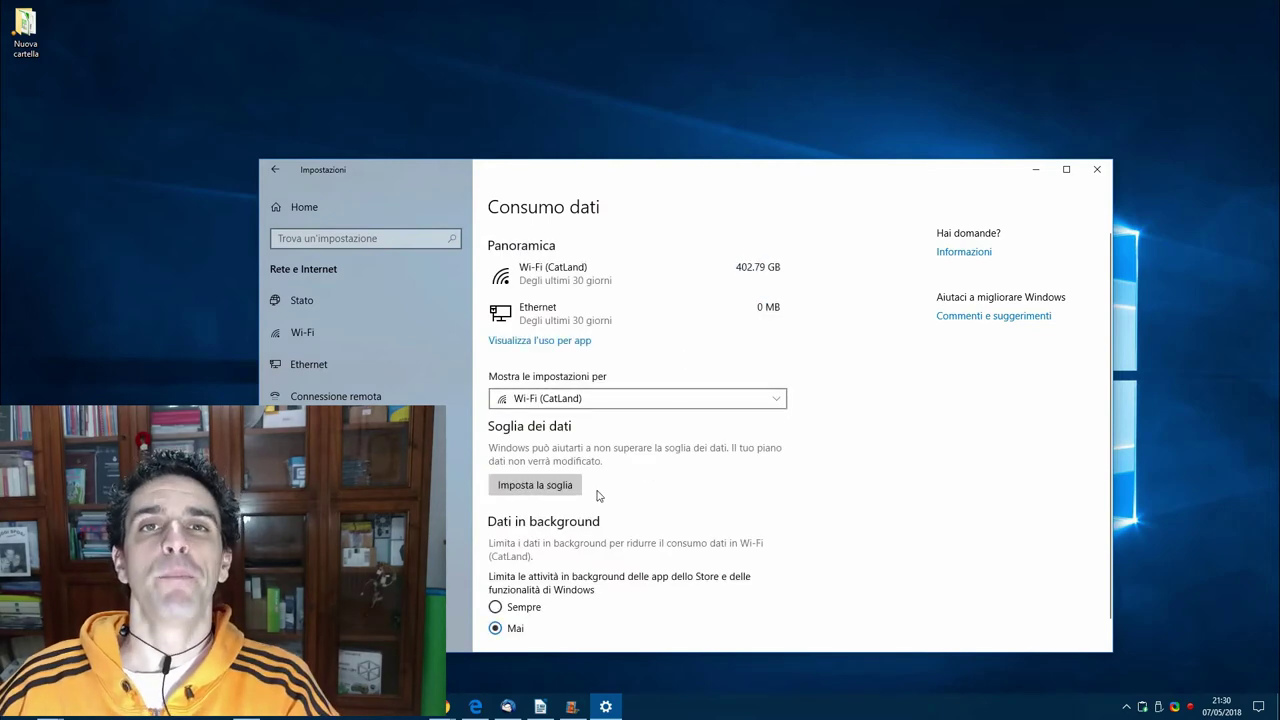
left_click(533, 486)
left_click(650, 360)
left_click(632, 437)
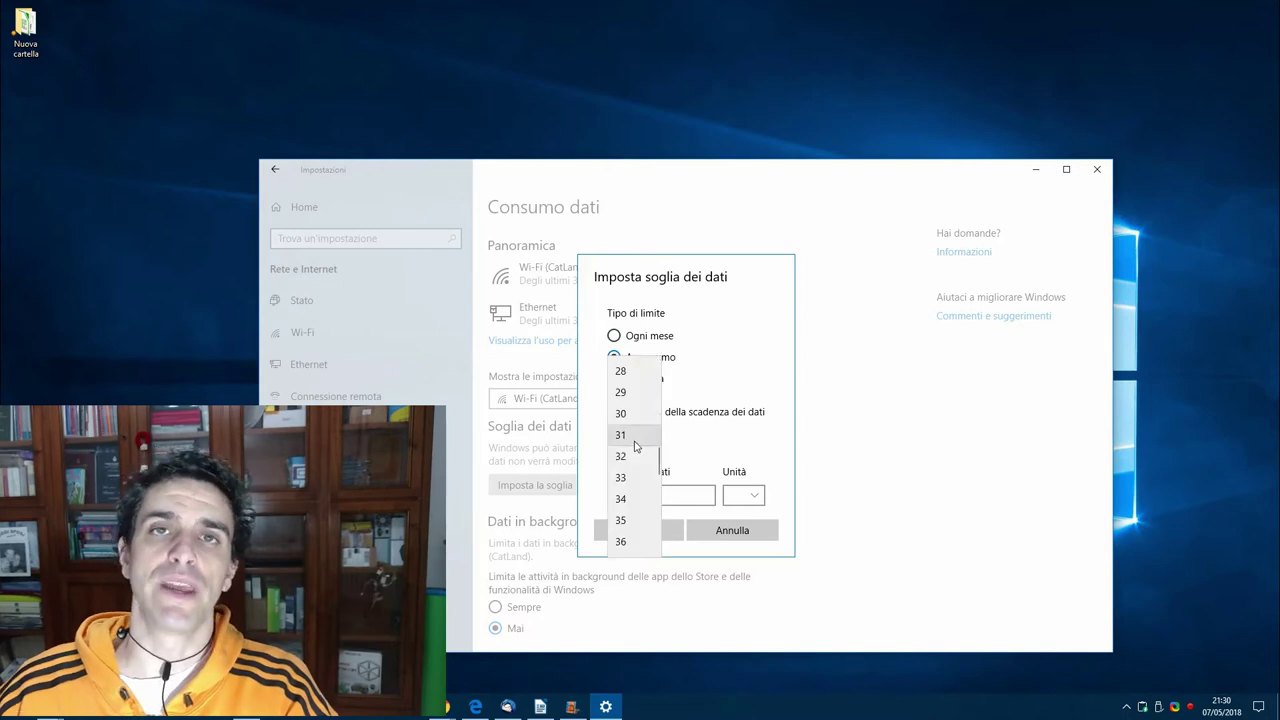
left_click(645, 519)
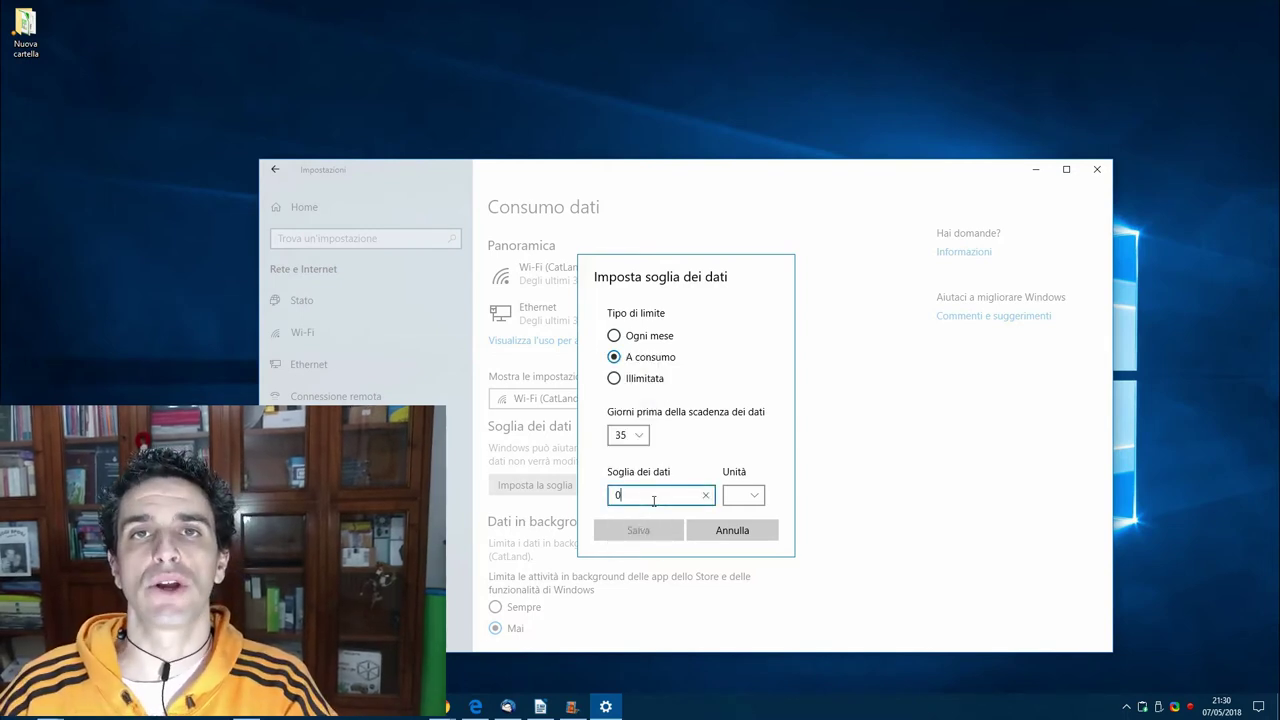
- Set the Wi-Fi data threshold to 1 GB and save the limit
type("10")
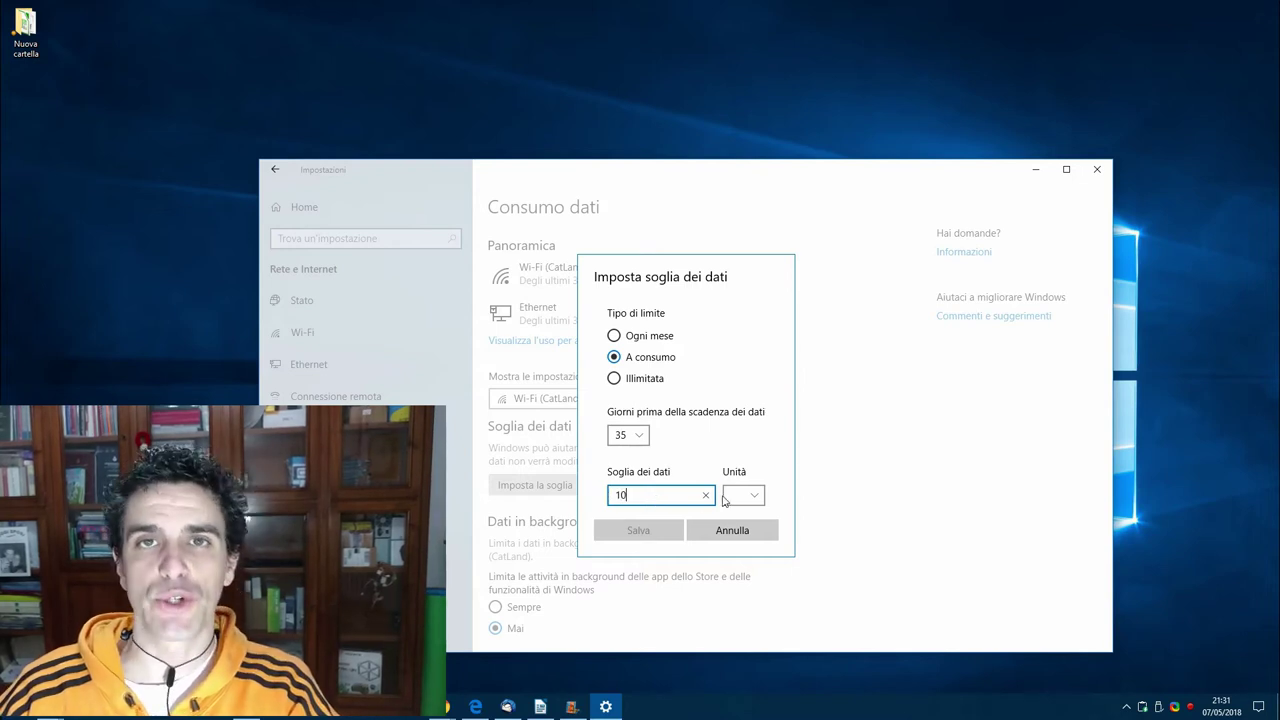
left_click(726, 499)
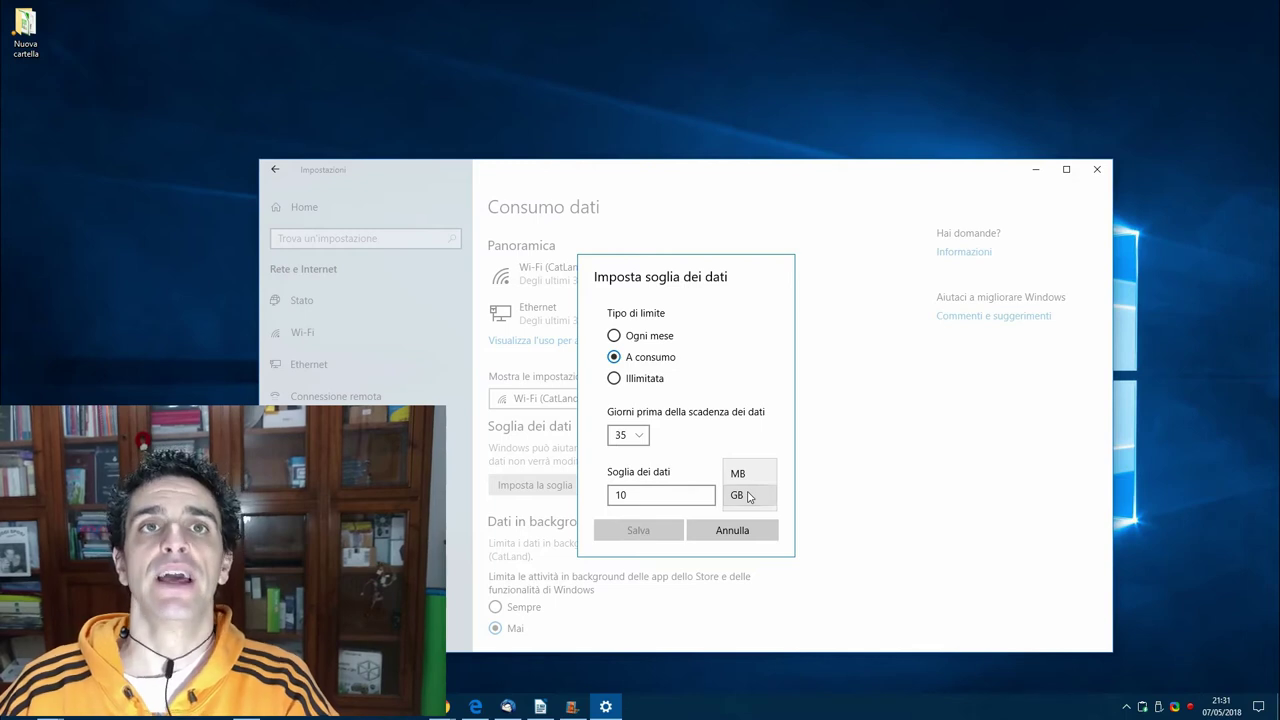
left_click(750, 496)
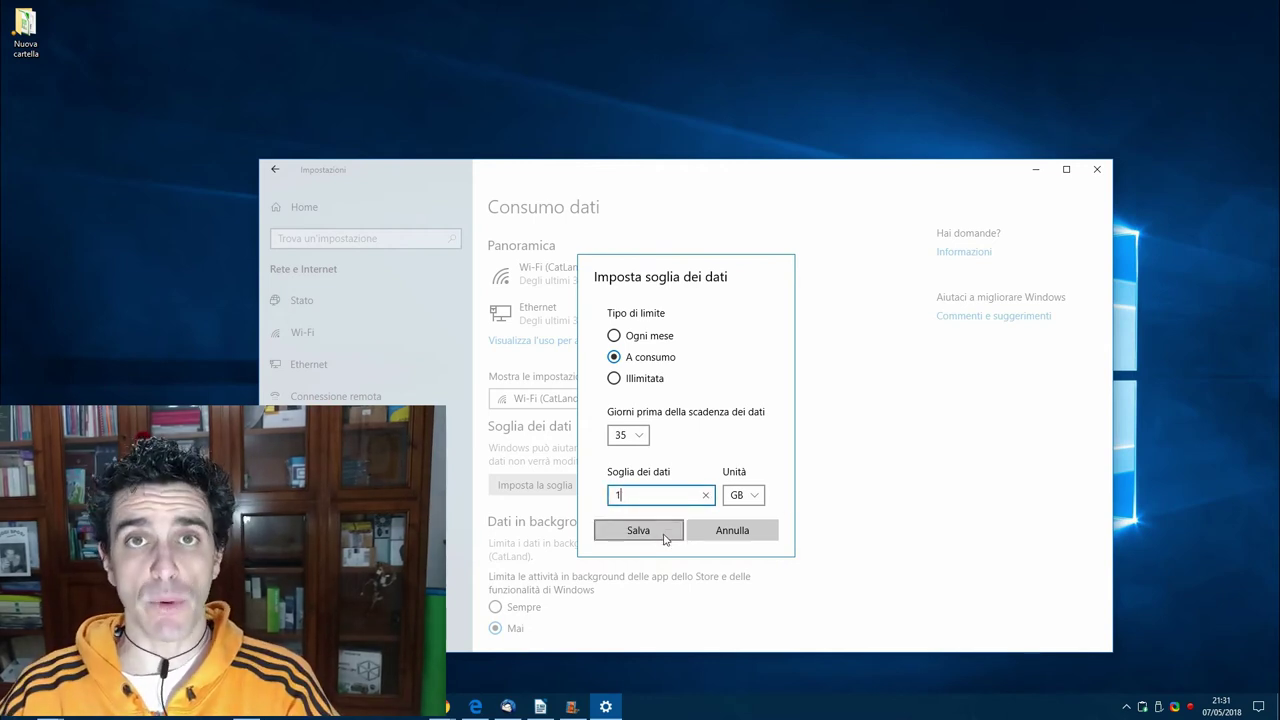
left_click(638, 530)
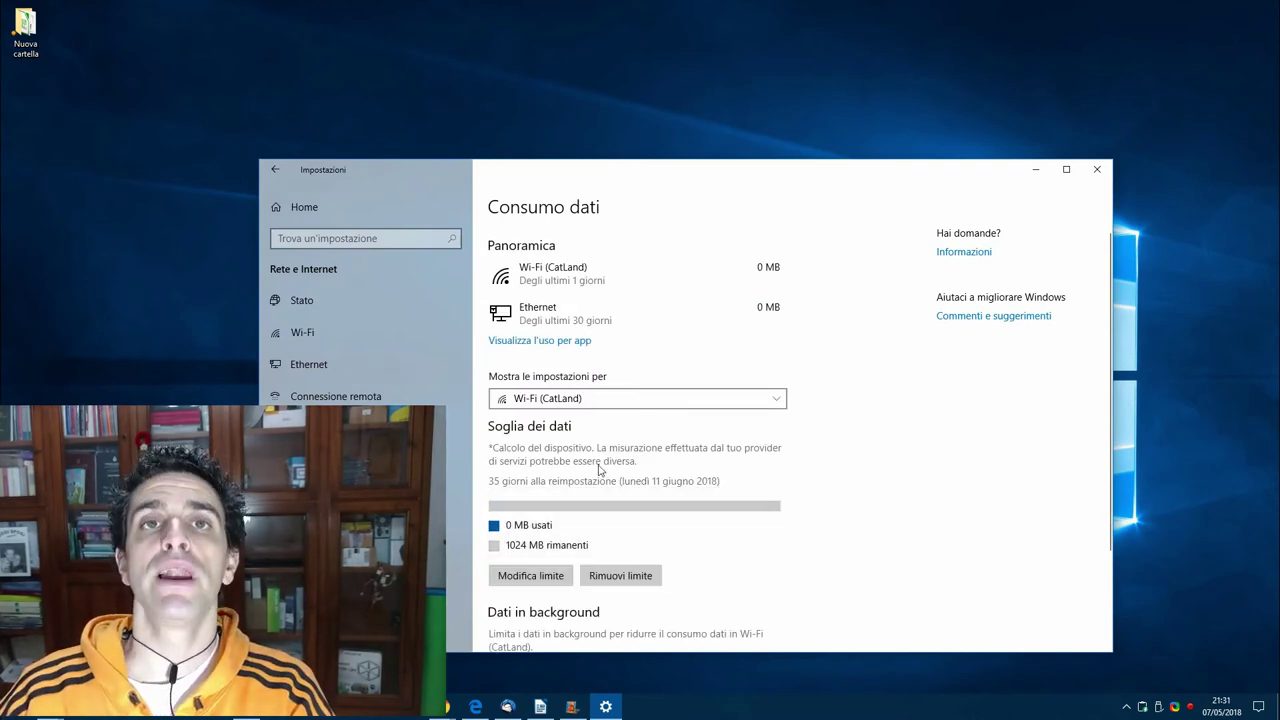
- Change the Wi-Fi data limit type to Ogni mese with 14 as the monthly reset date, and save it
left_click(541, 576)
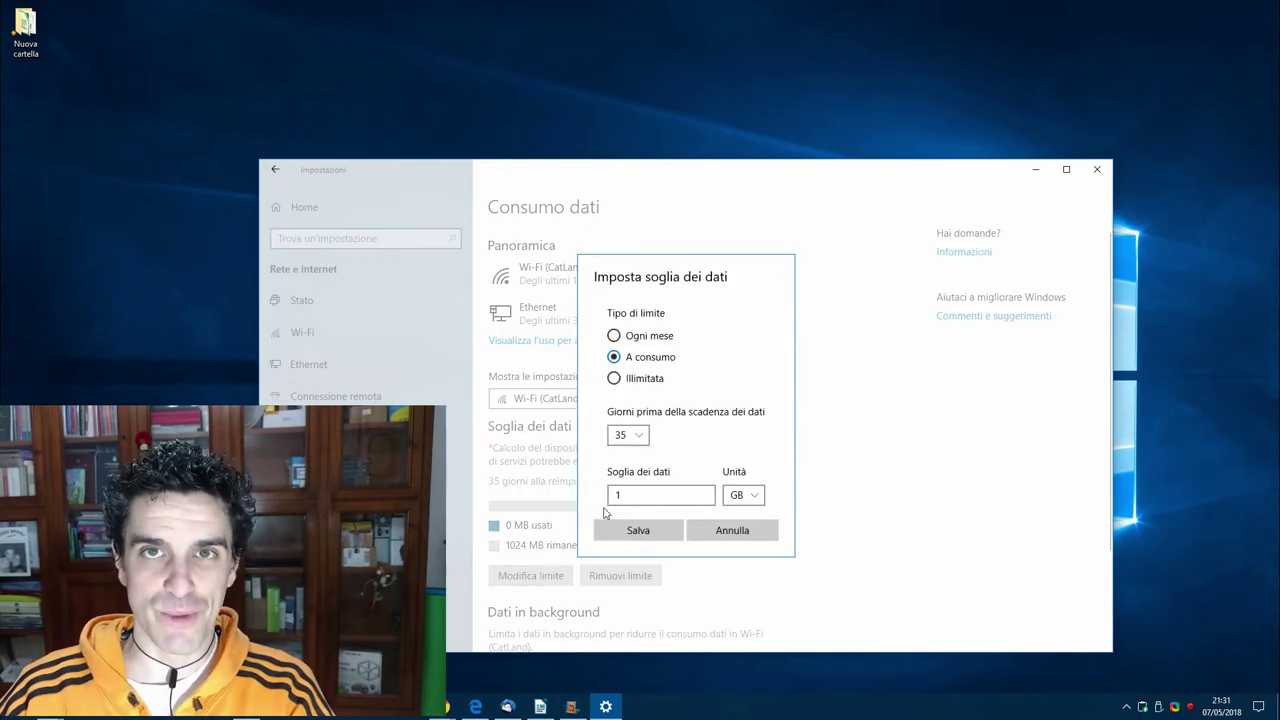
left_click(632, 438)
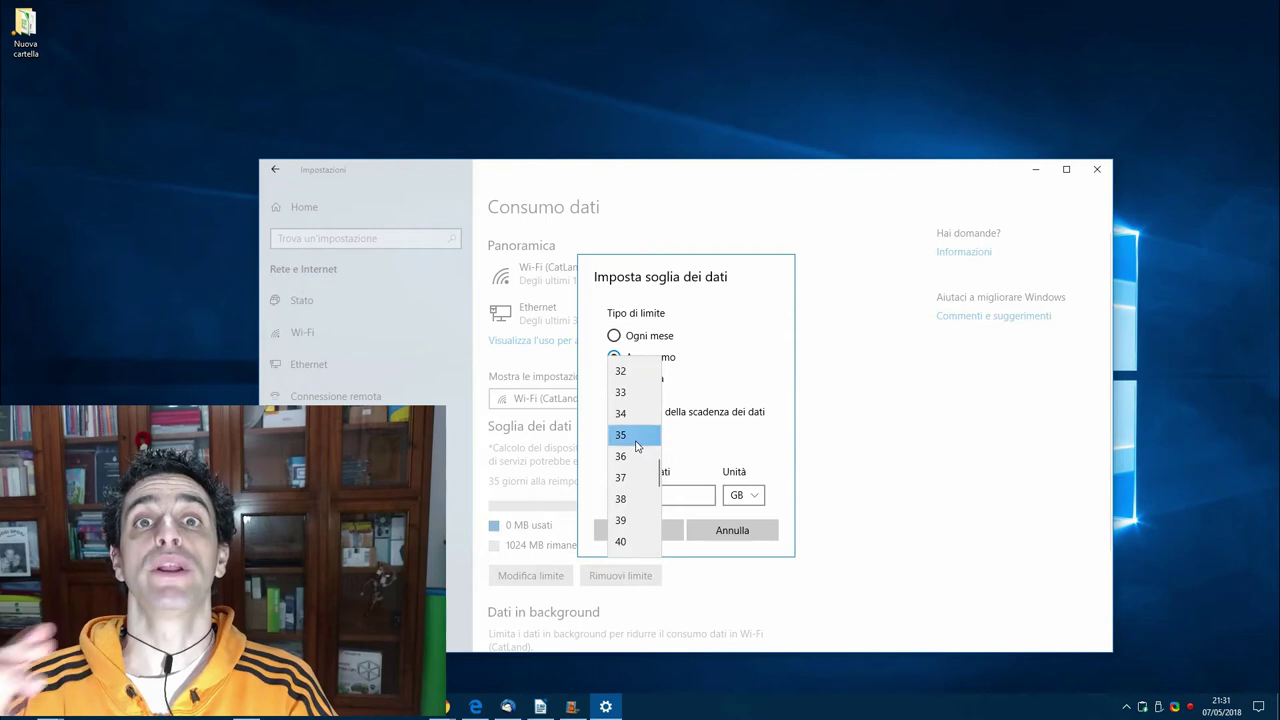
left_click(639, 444)
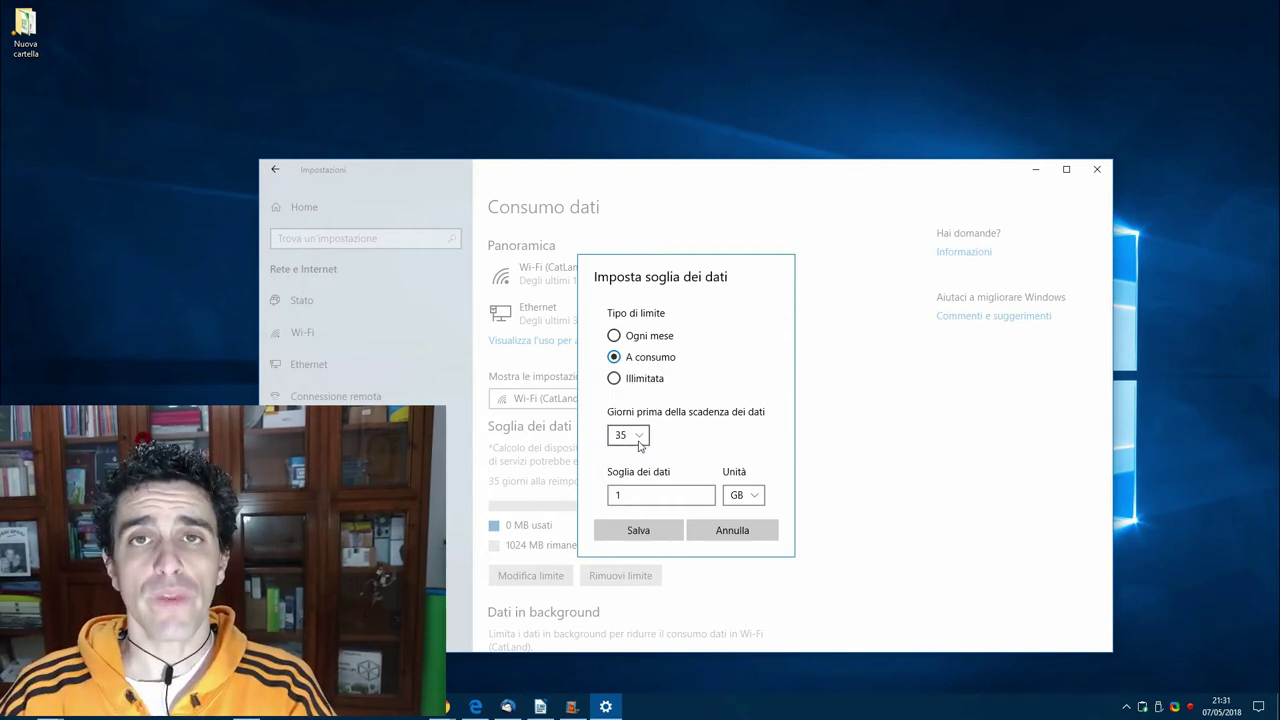
left_click(641, 339)
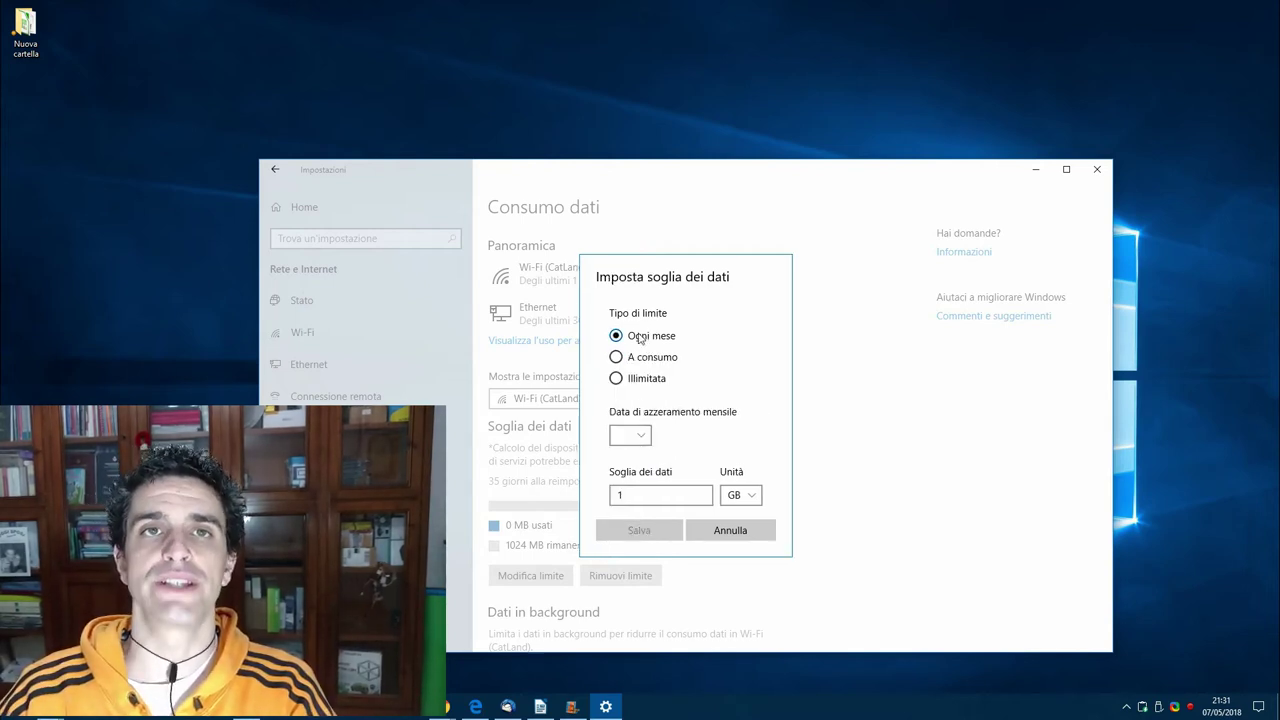
left_click(640, 440)
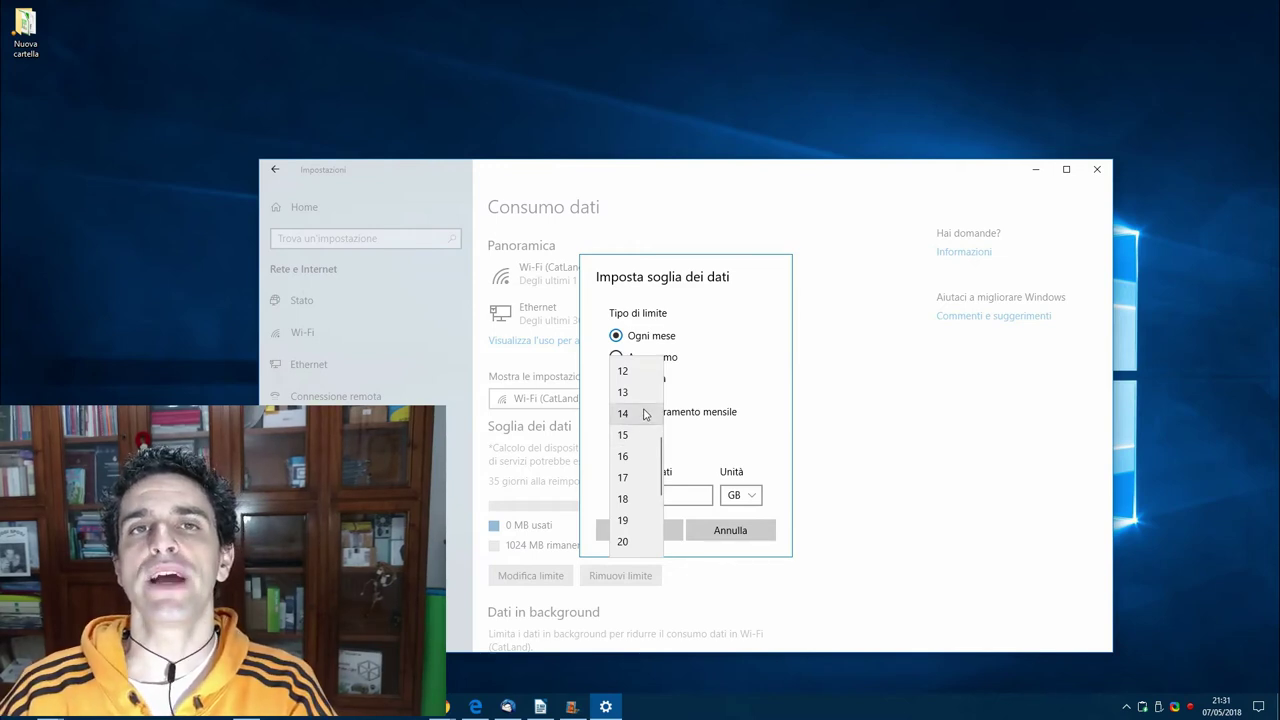
left_click(645, 413)
left_click(646, 530)
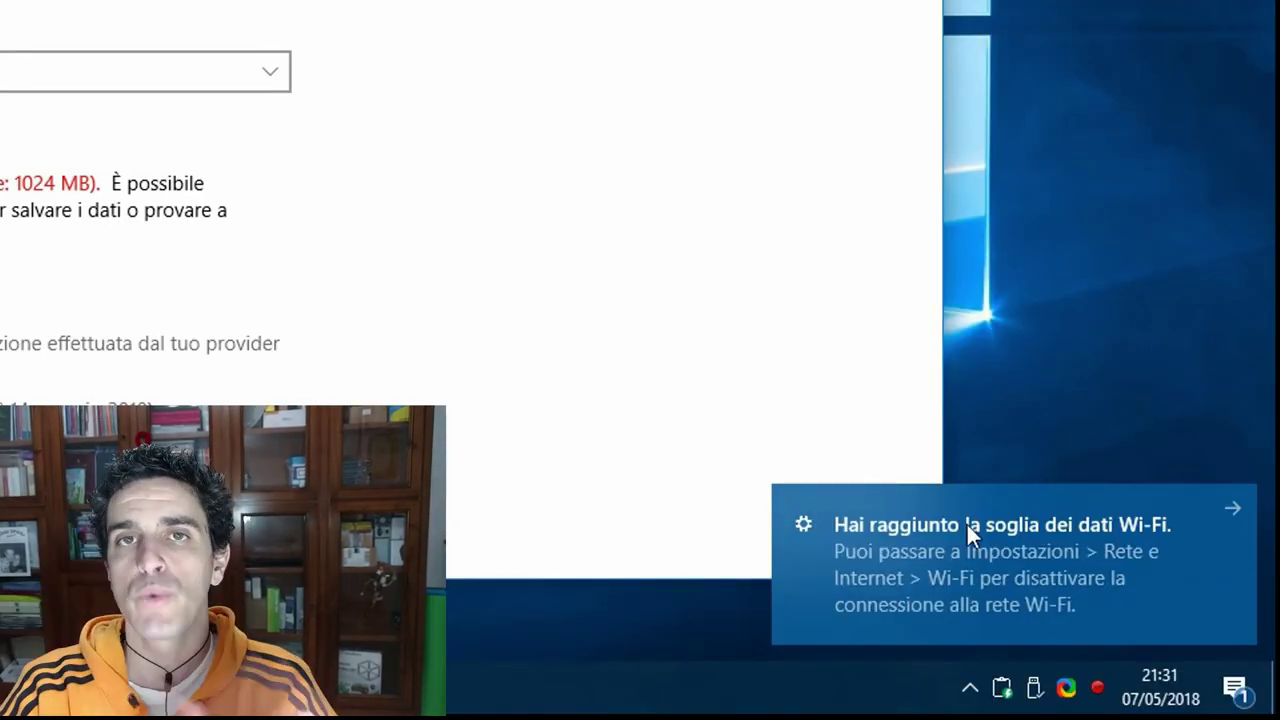
- Examine the Consumo dati page, including the limit status, the Wi-Fi usage details and the background data options
scroll(447, 335, "down", 5)
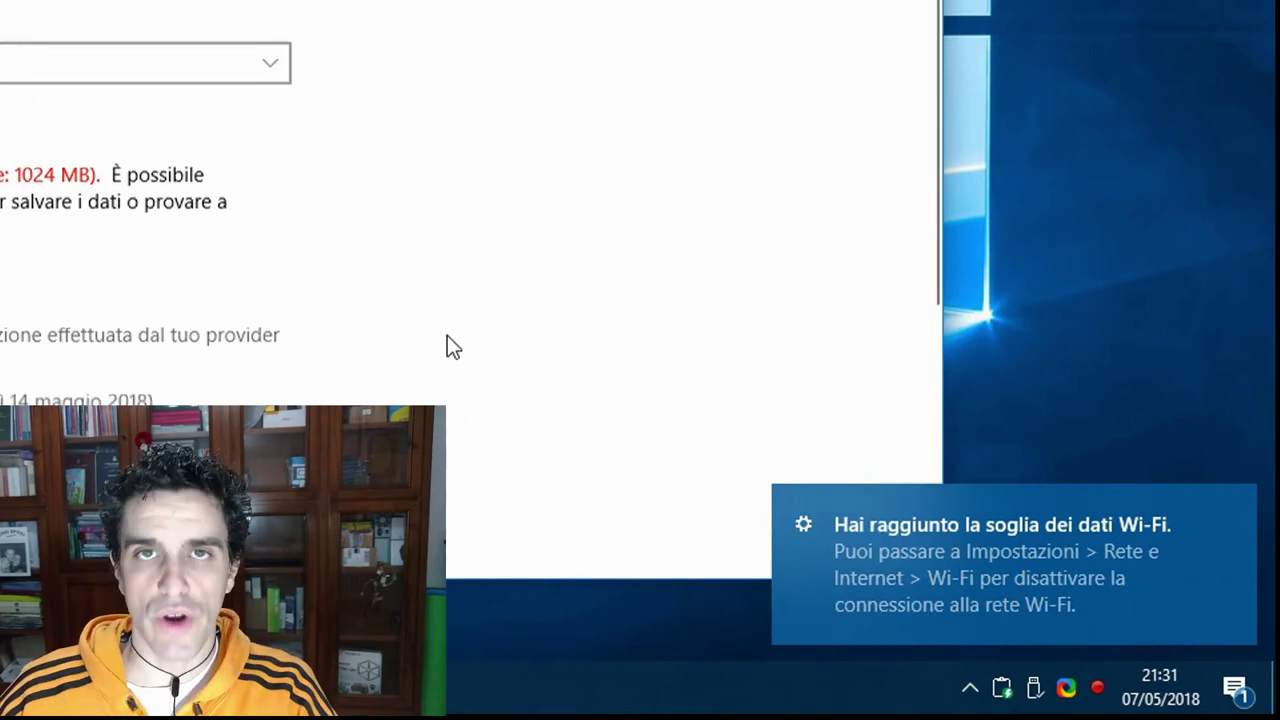
scroll(866, 536, "down", 1)
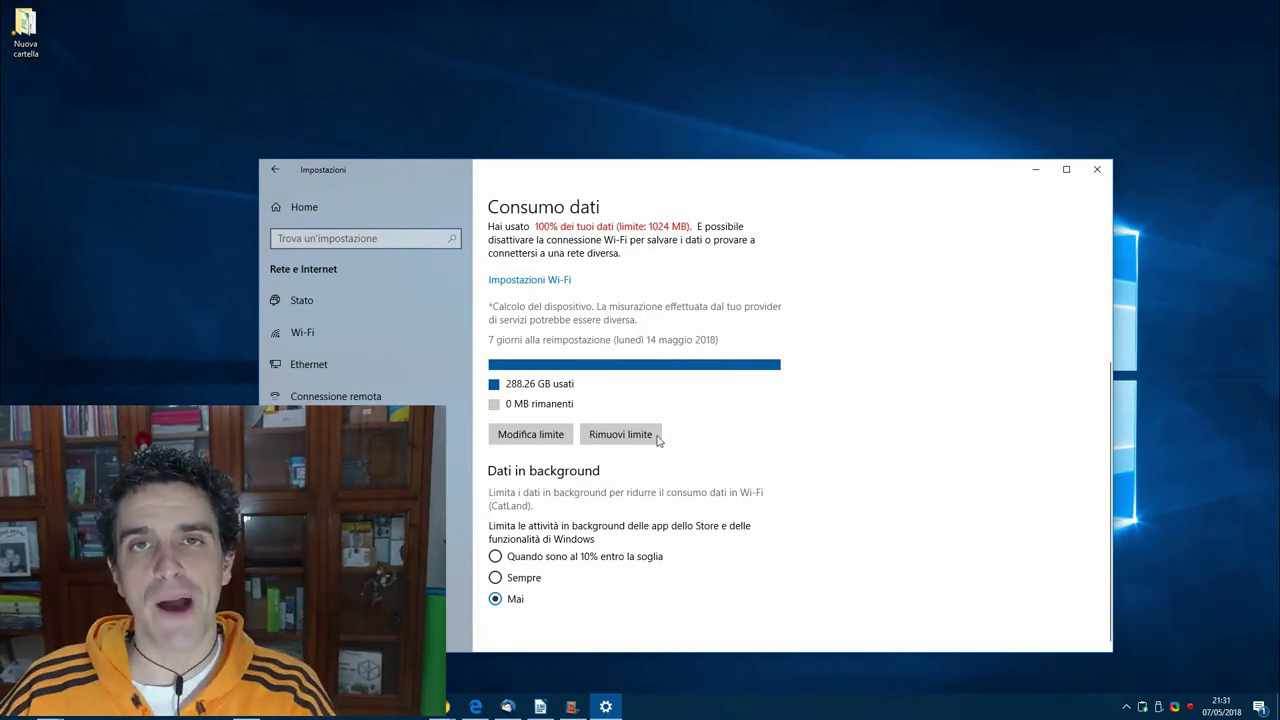
scroll(680, 474, "up", 3)
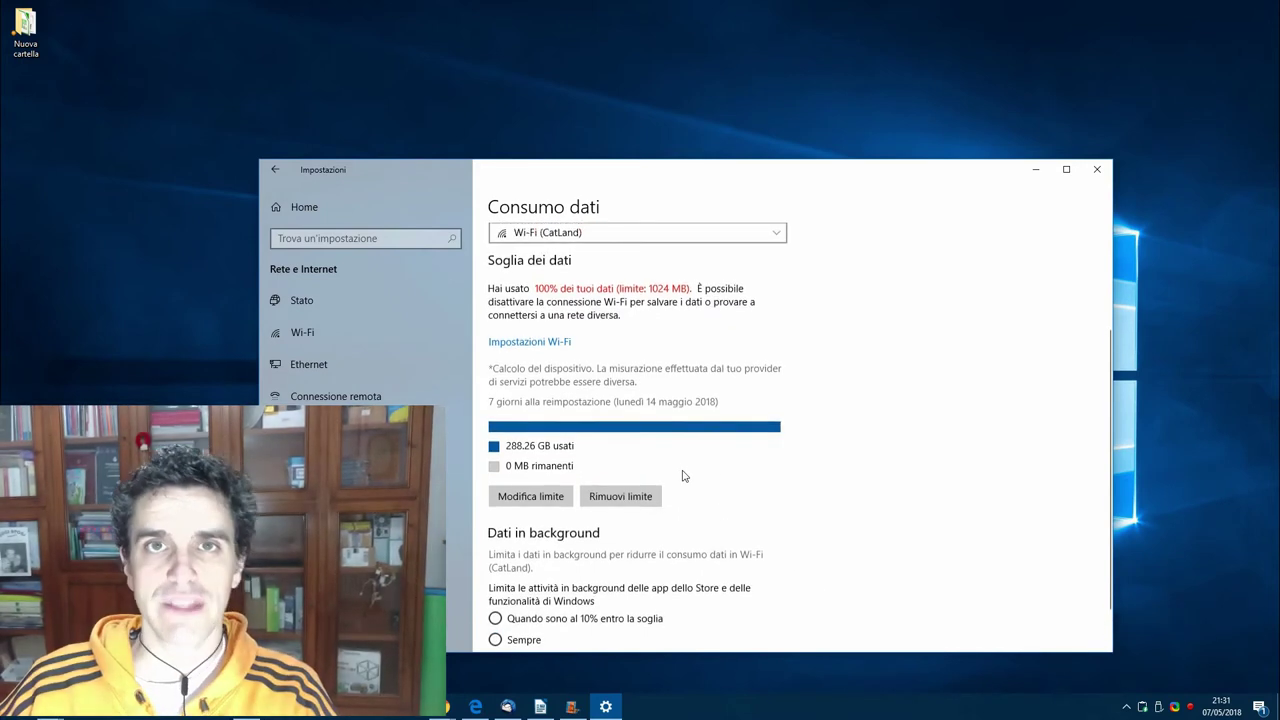
scroll(690, 488, "up", 2)
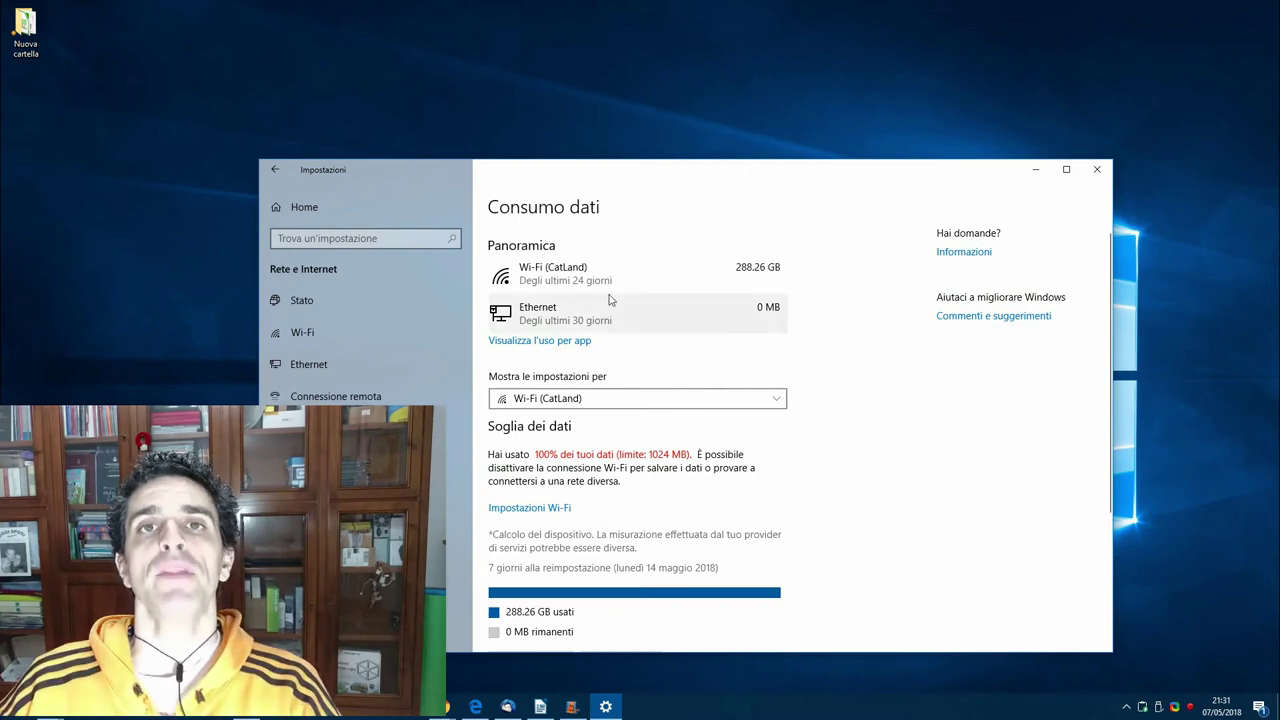
left_click(717, 277)
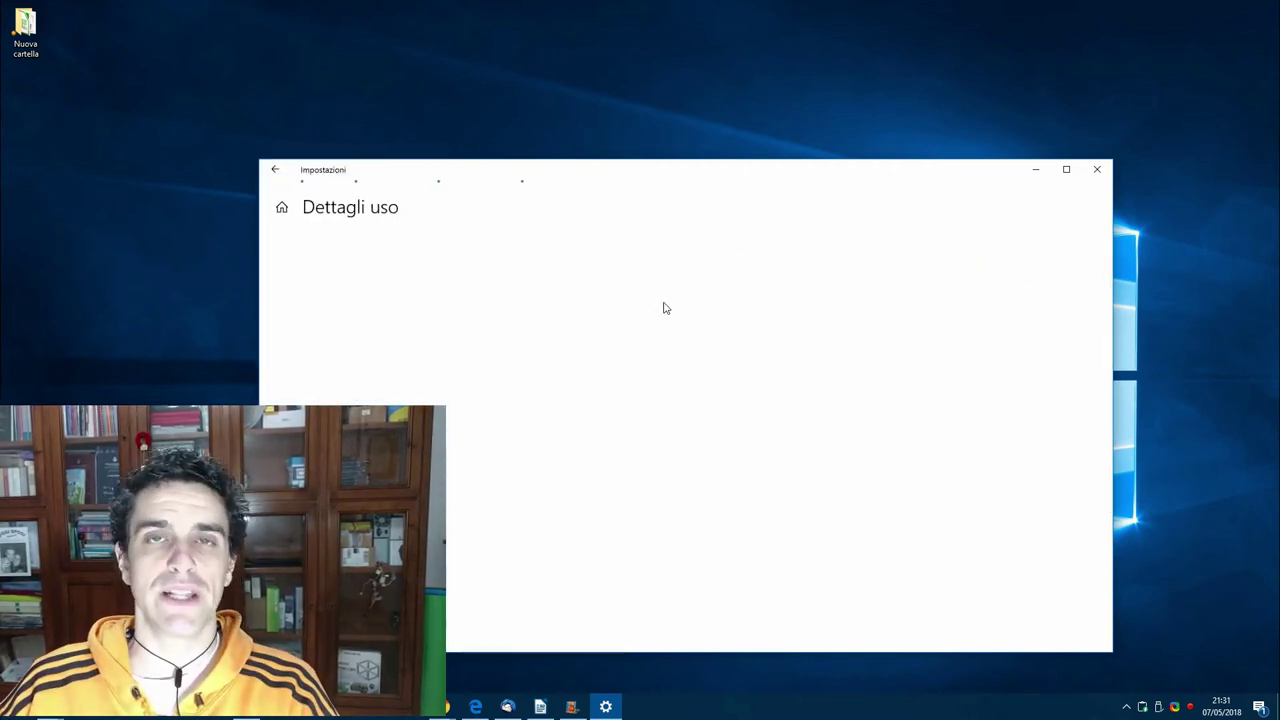
left_click(275, 170)
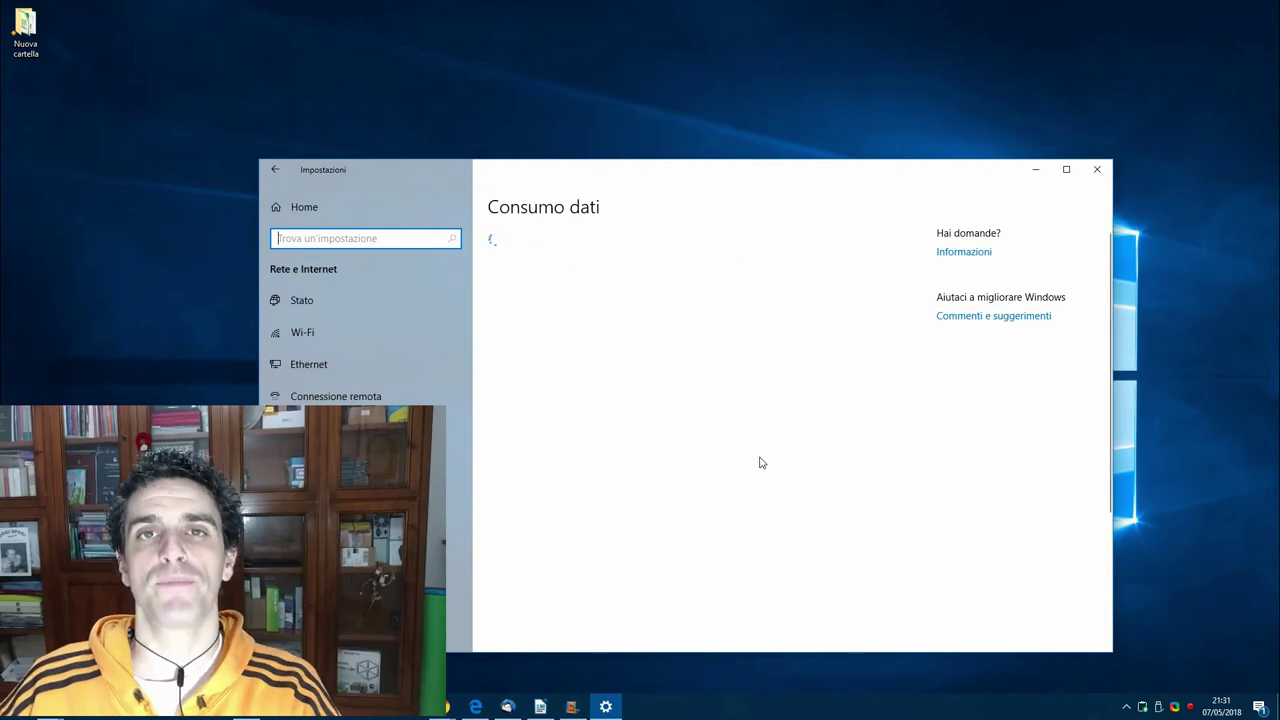
scroll(894, 509, "down", 2)
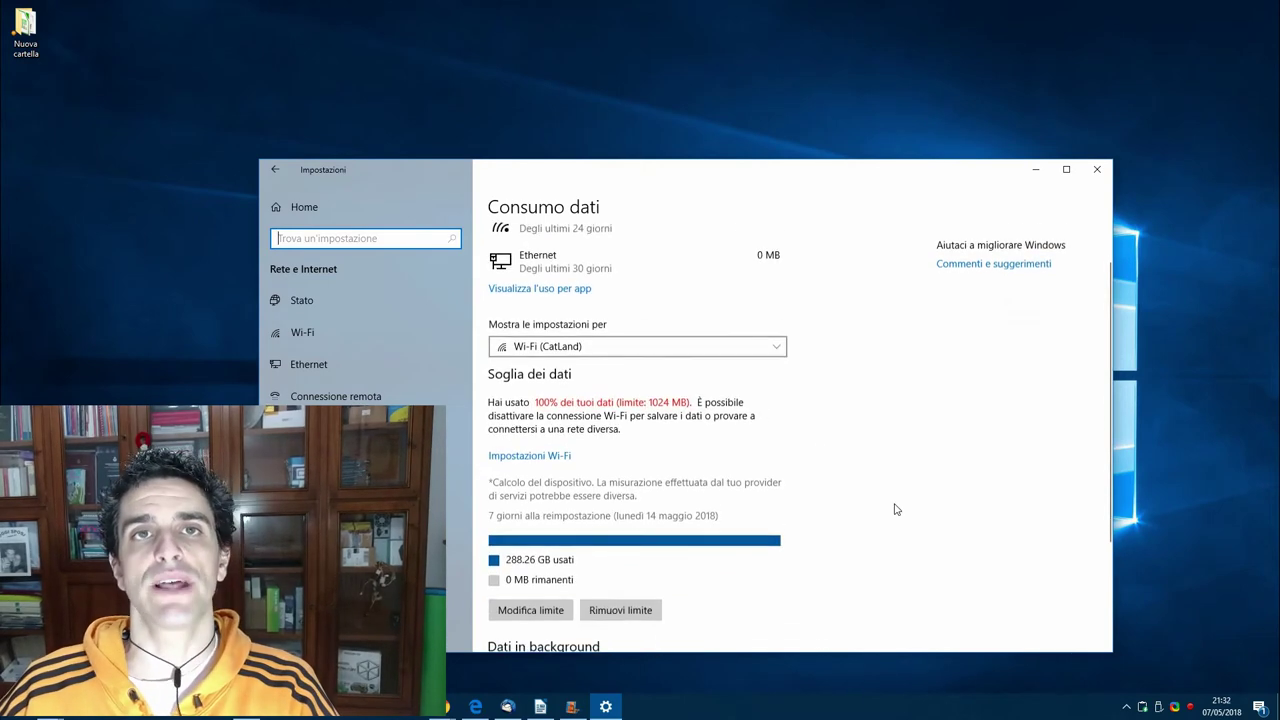
scroll(894, 509, "down", 1)
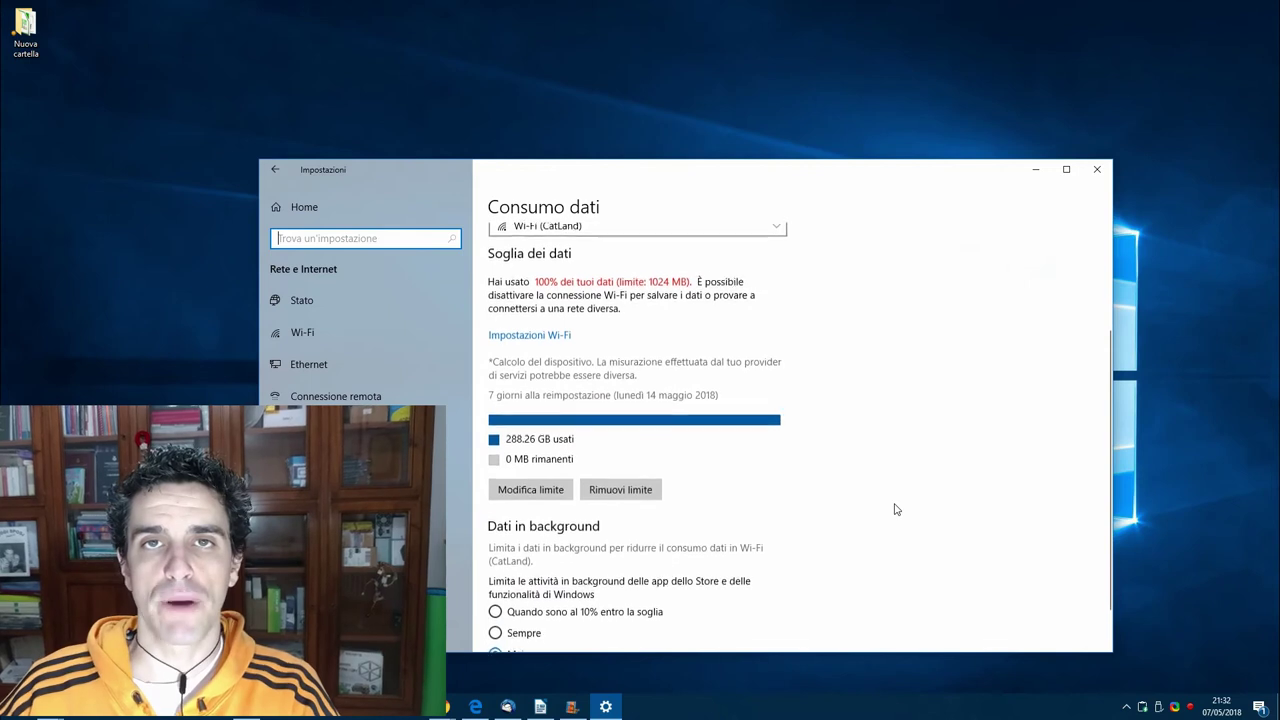
scroll(828, 509, "down", 1)
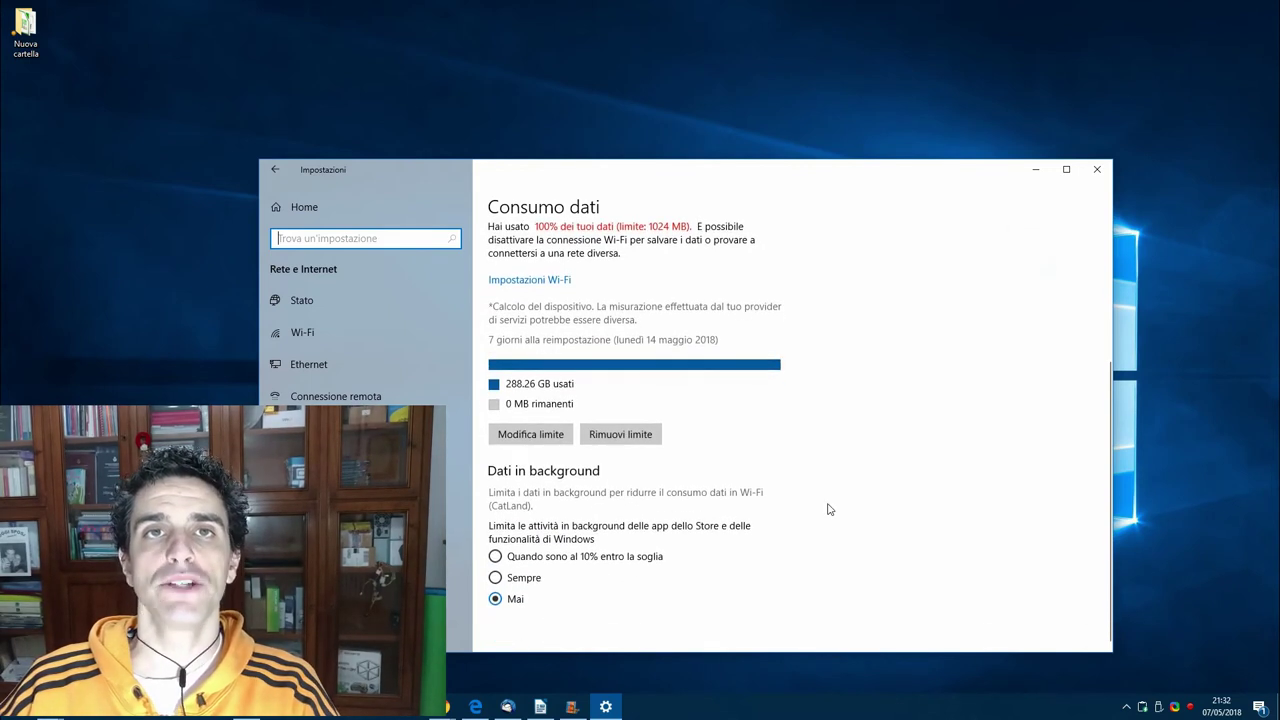
- Remove the Wi-Fi data limit and close the Impostazioni window
left_click(648, 436)
left_click(622, 441)
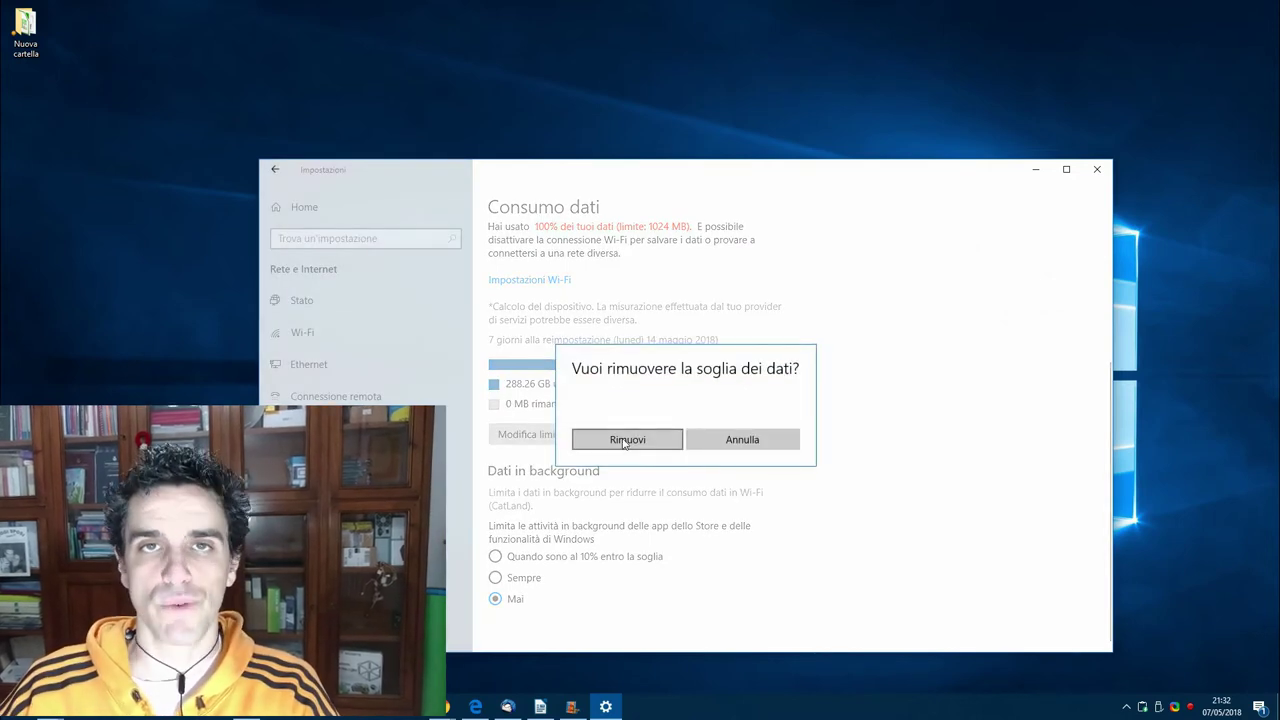
left_click(1104, 170)
left_click(1190, 706)
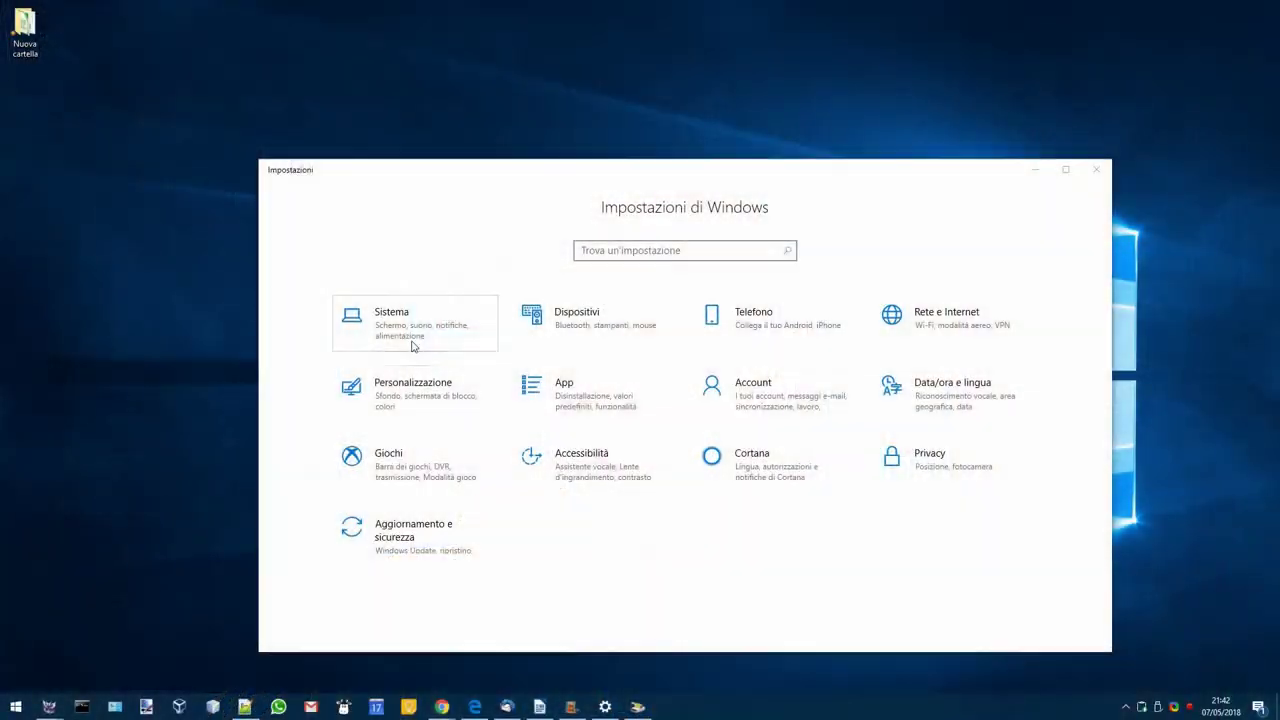
- In the Sistema settings, open the Archiviazione page and go to Libera spazio ora under Sensore memoria
left_click(424, 333)
scroll(340, 370, "down", 1)
scroll(334, 357, "down", 1)
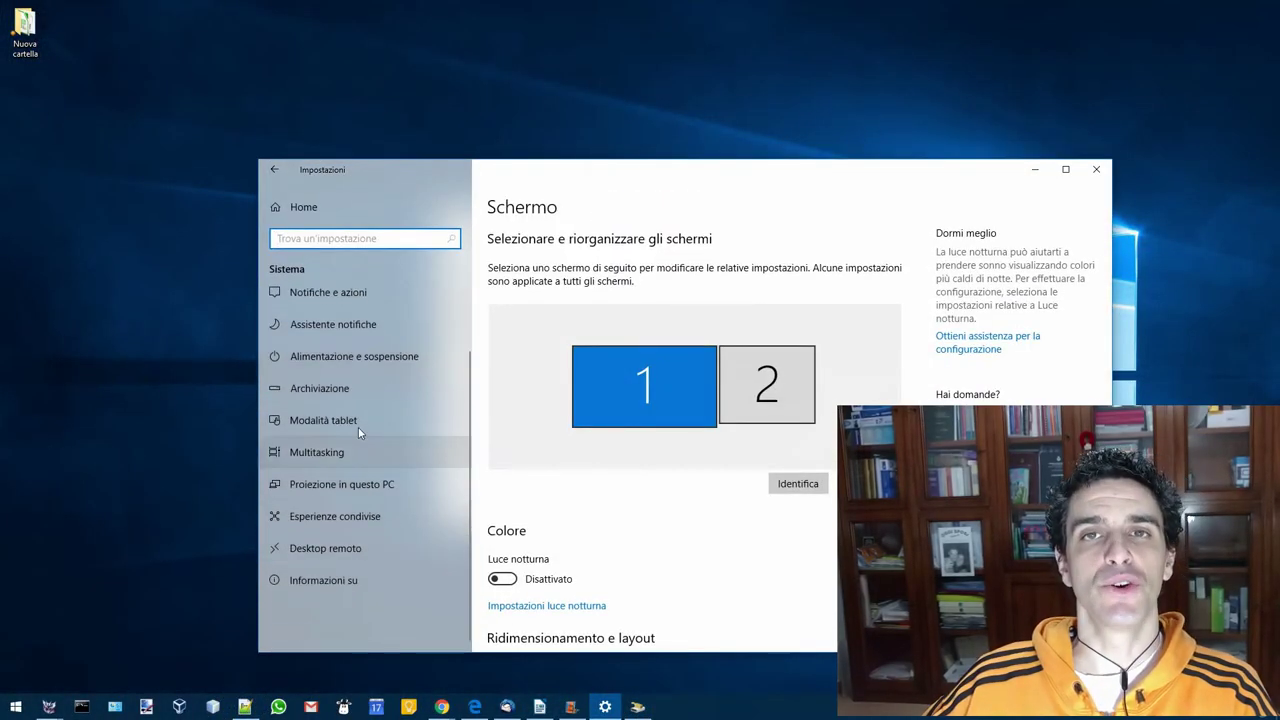
left_click(347, 390)
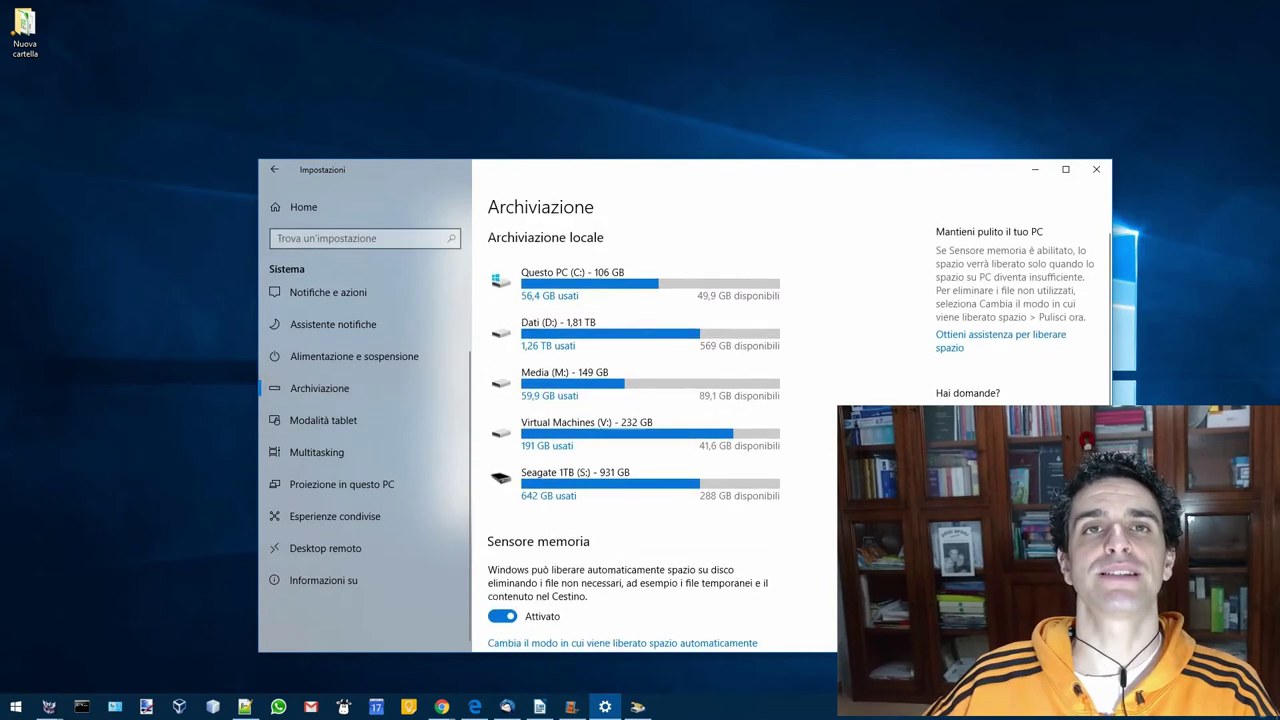
scroll(822, 442, "down", 3)
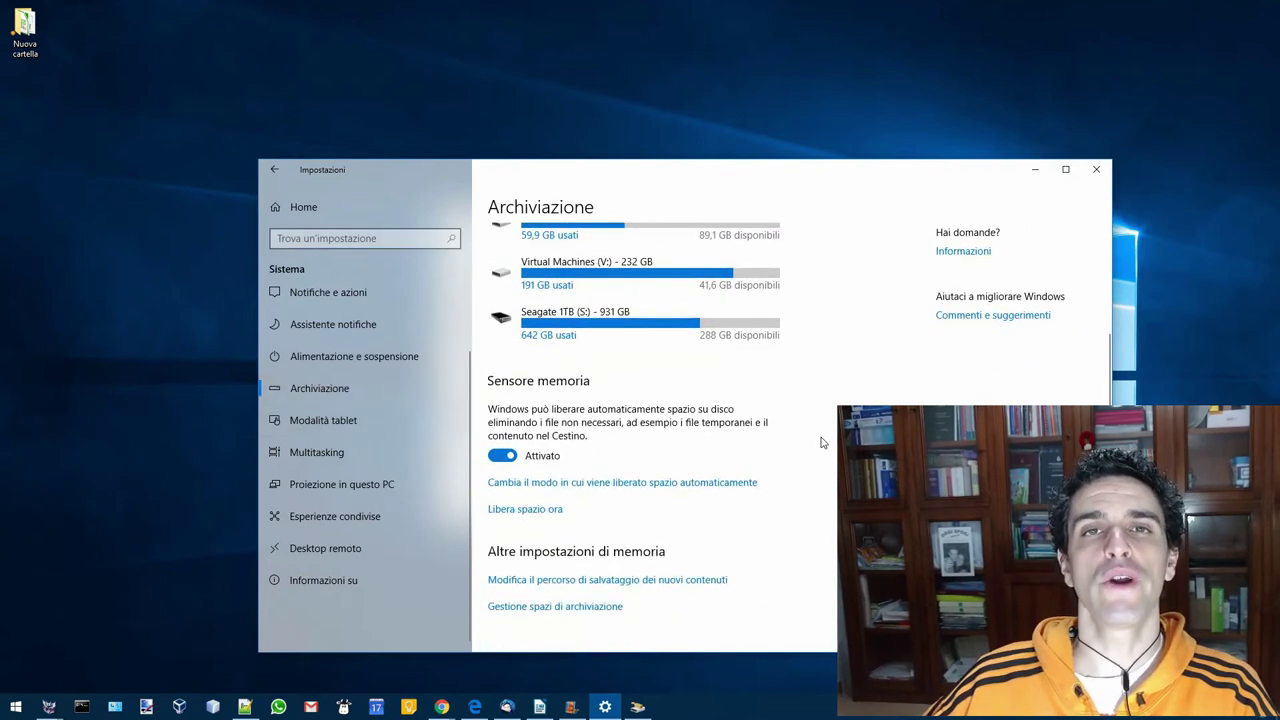
left_click(551, 509)
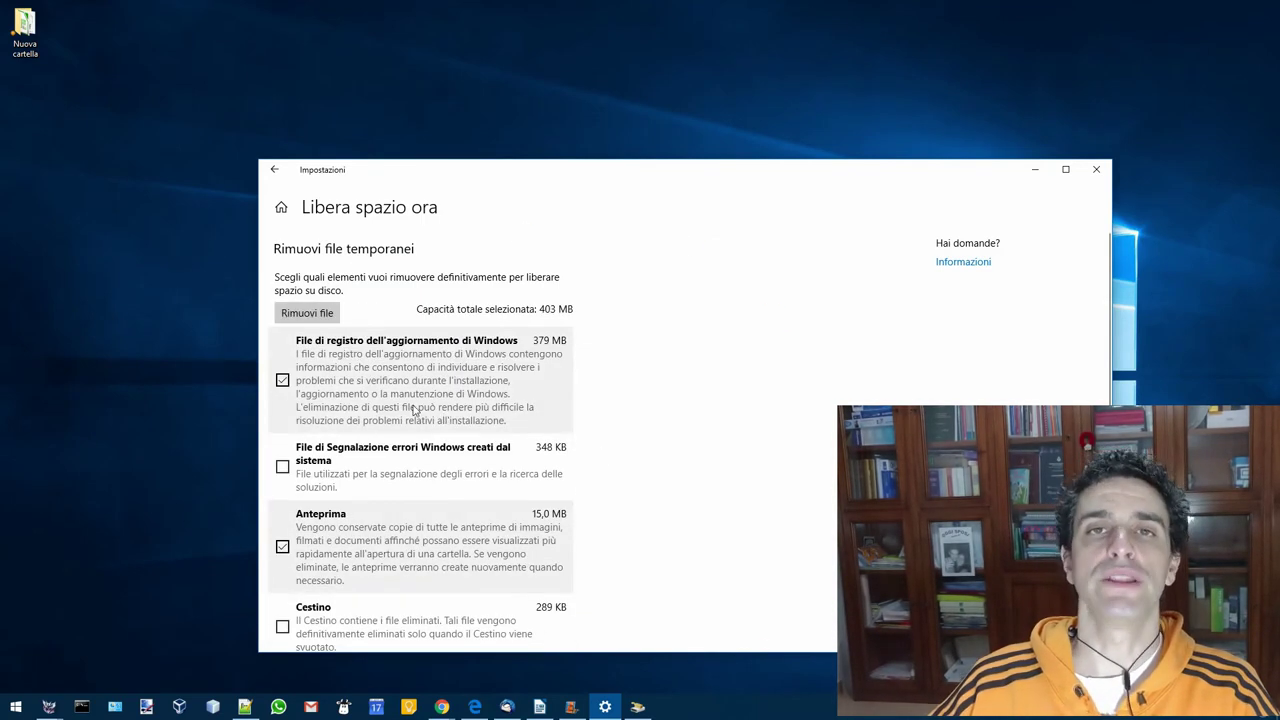
- Review the removable temporary files on the Libera spazio ora page and place the Pulizia disco window beside the list
scroll(414, 410, "down", 5)
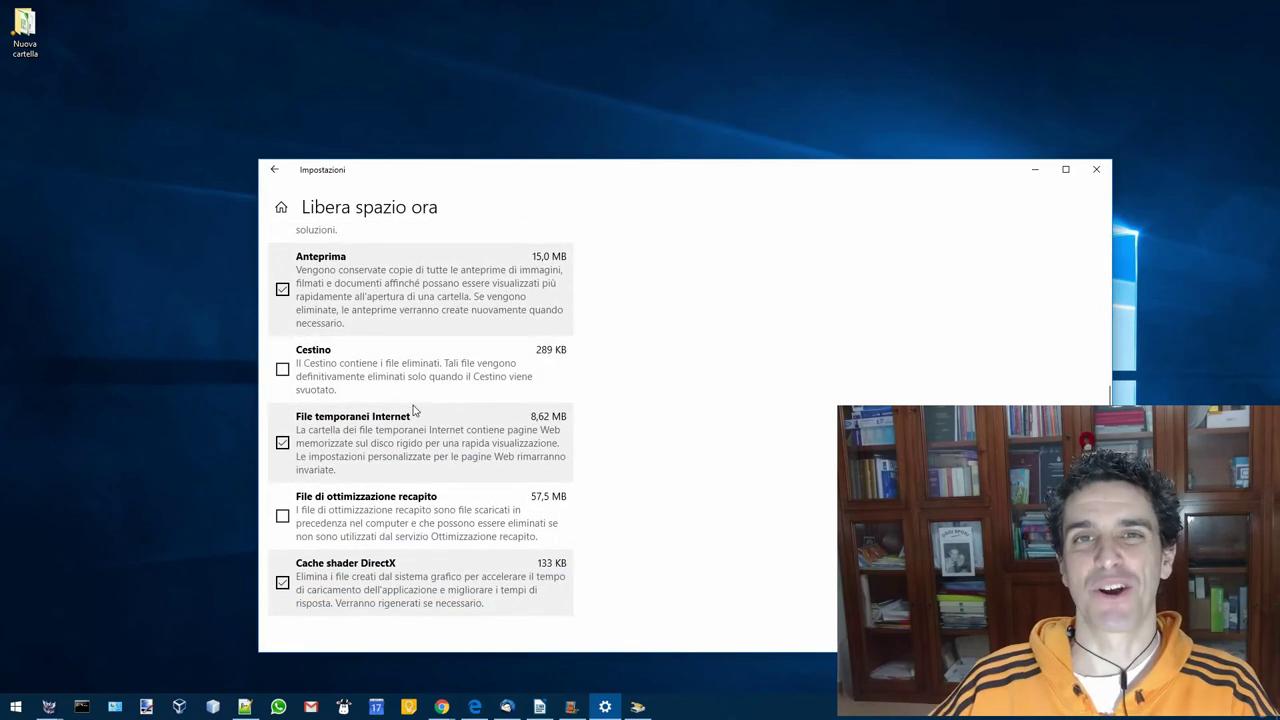
scroll(414, 410, "up", 5)
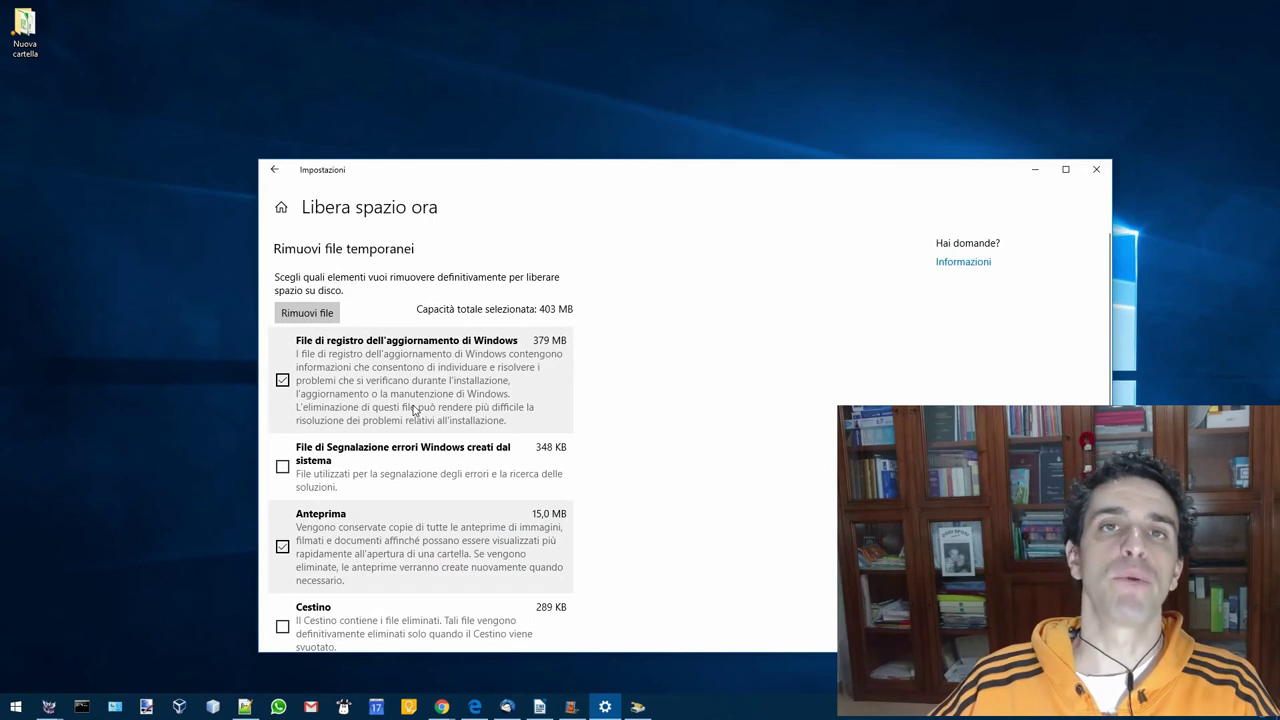
left_click(638, 708)
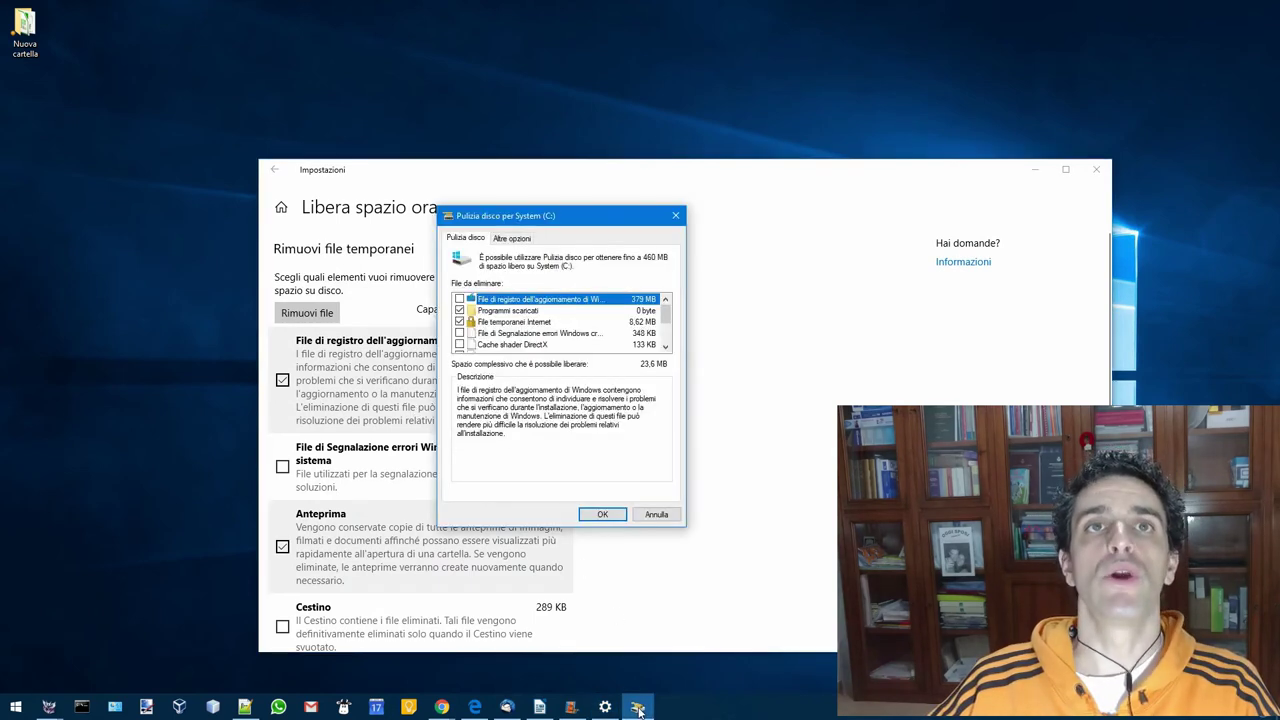
left_click_drag(560, 225, 160, 245)
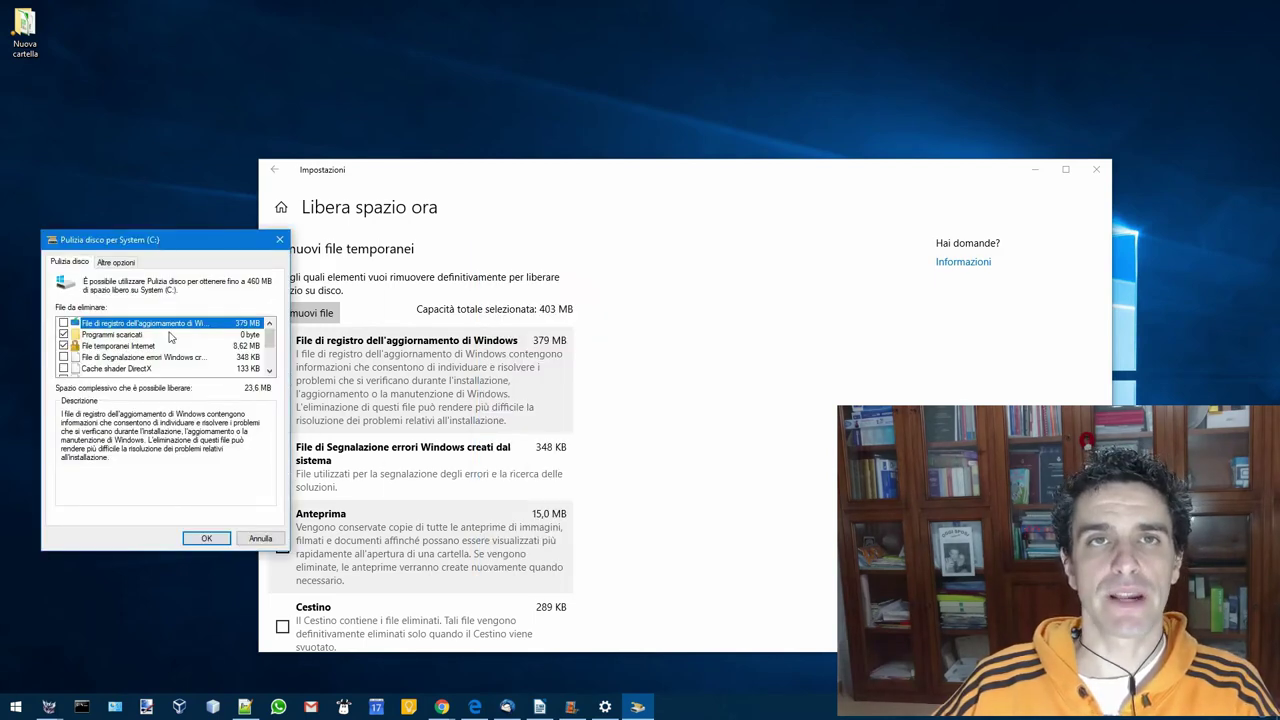
- Examine the File da eliminare list and the Altre opzioni cleanup choices in Pulizia disco for System (C:)
scroll(170, 338, "down", 2)
scroll(172, 362, "up", 3)
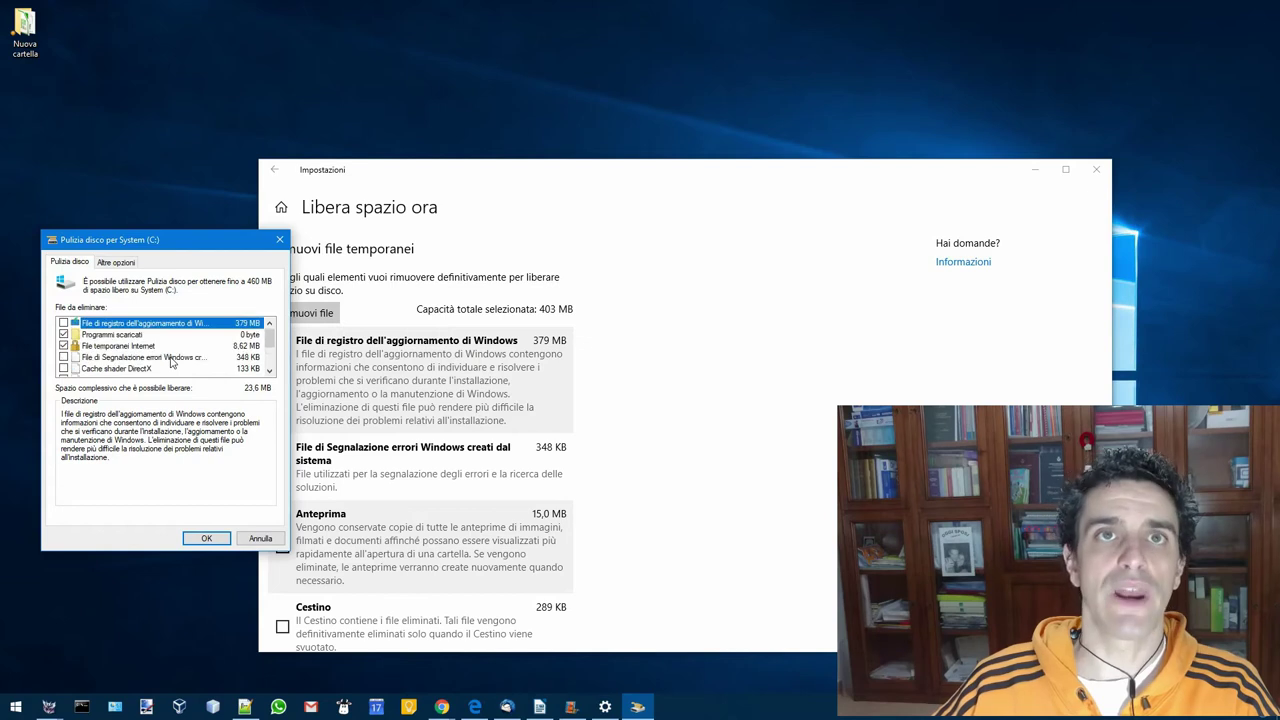
scroll(172, 362, "down", 4)
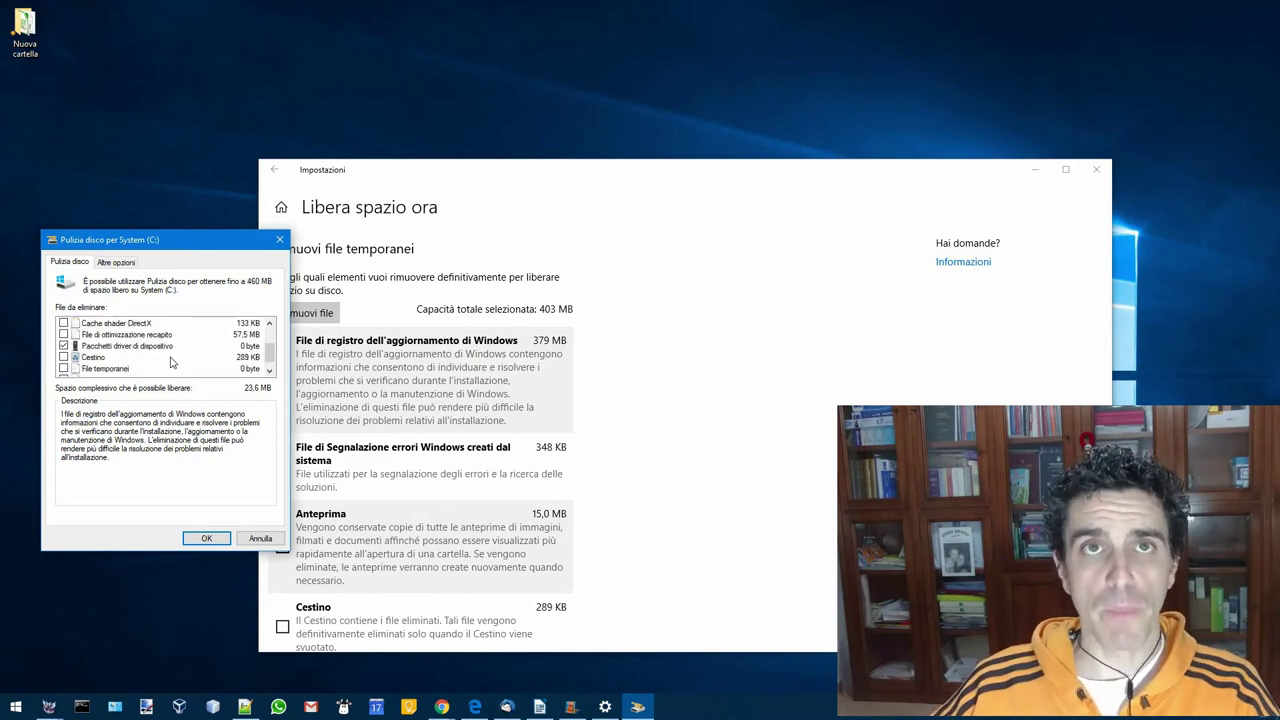
left_click(117, 263)
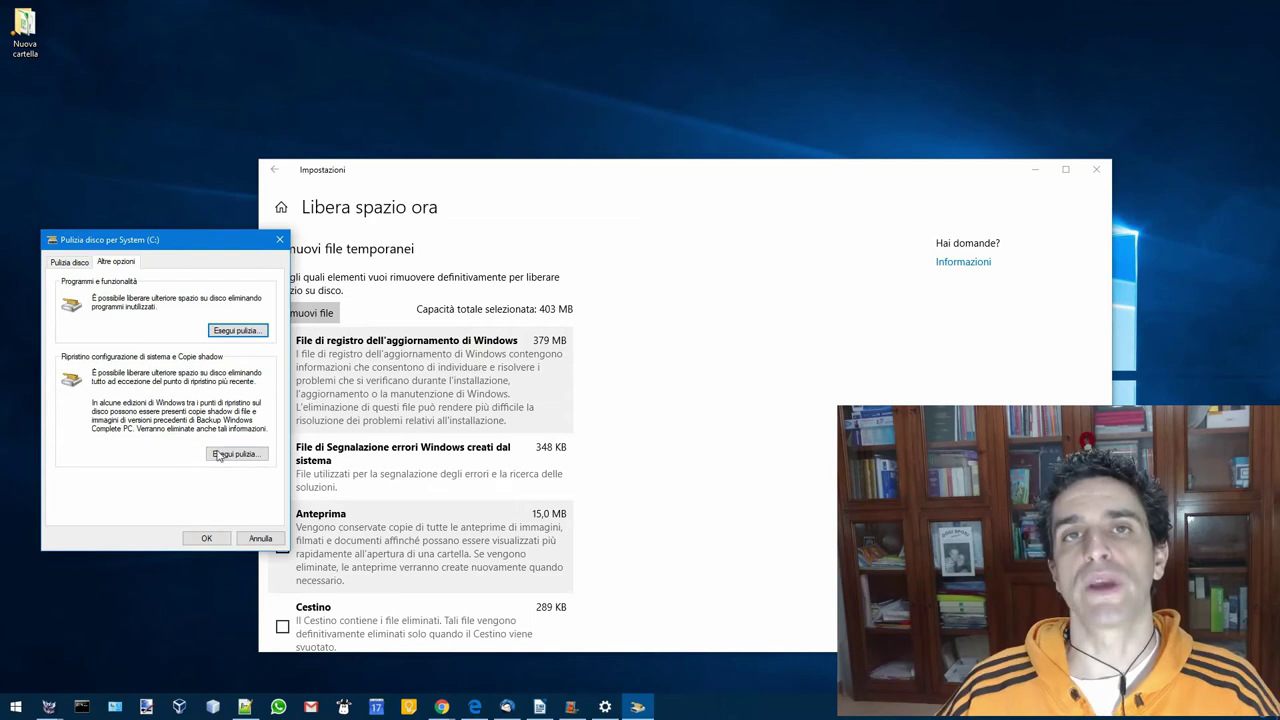
left_click(87, 266)
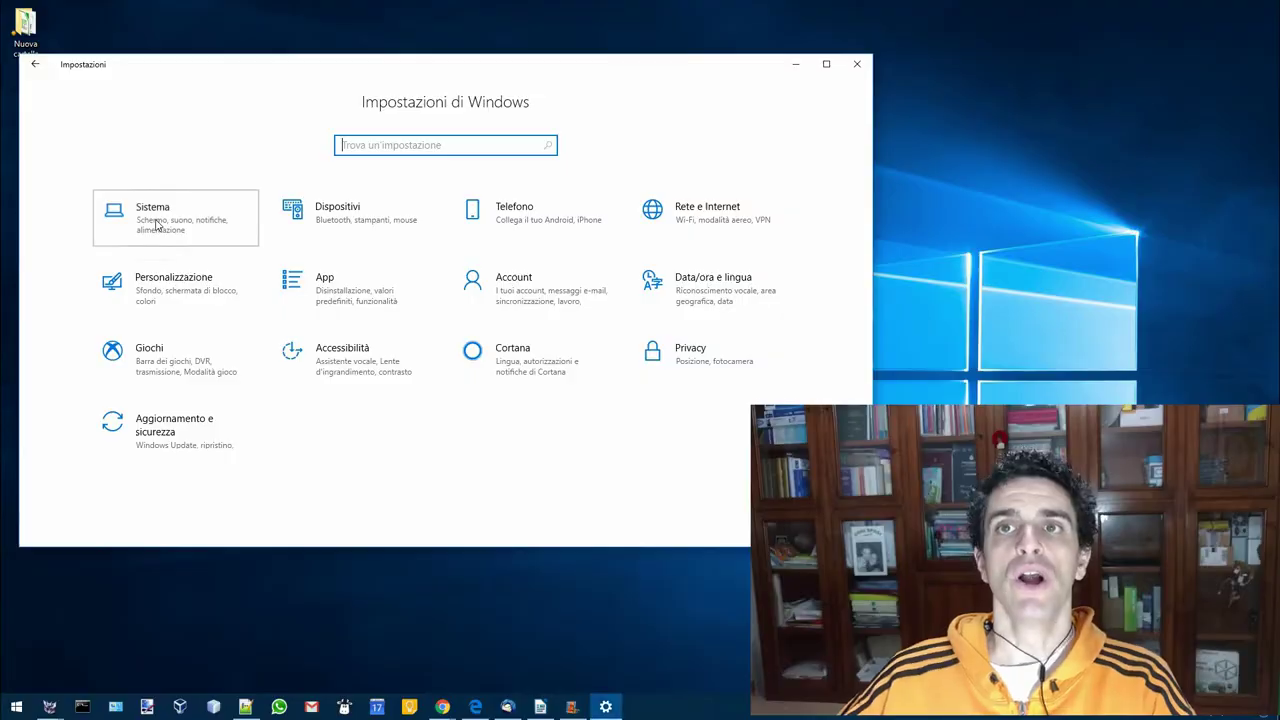
- Open the Audio page in the Sistema settings and examine its output, input and microphone options
left_click(155, 222)
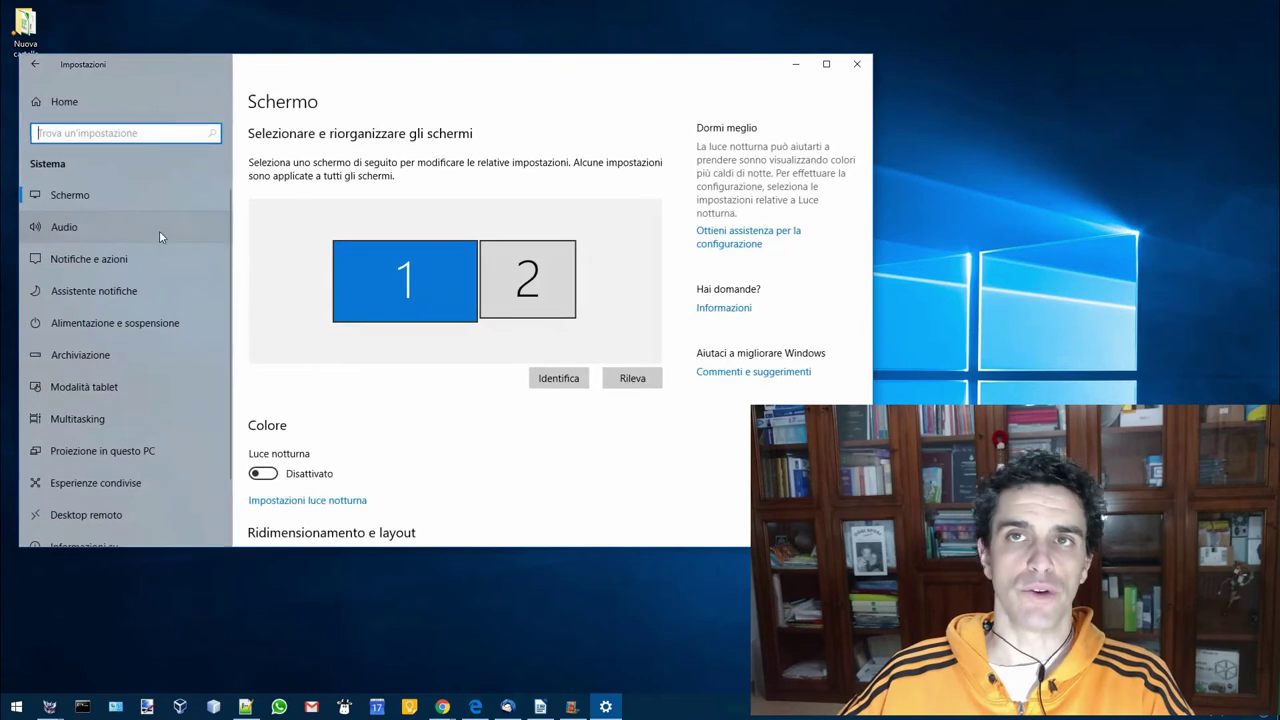
left_click(63, 227)
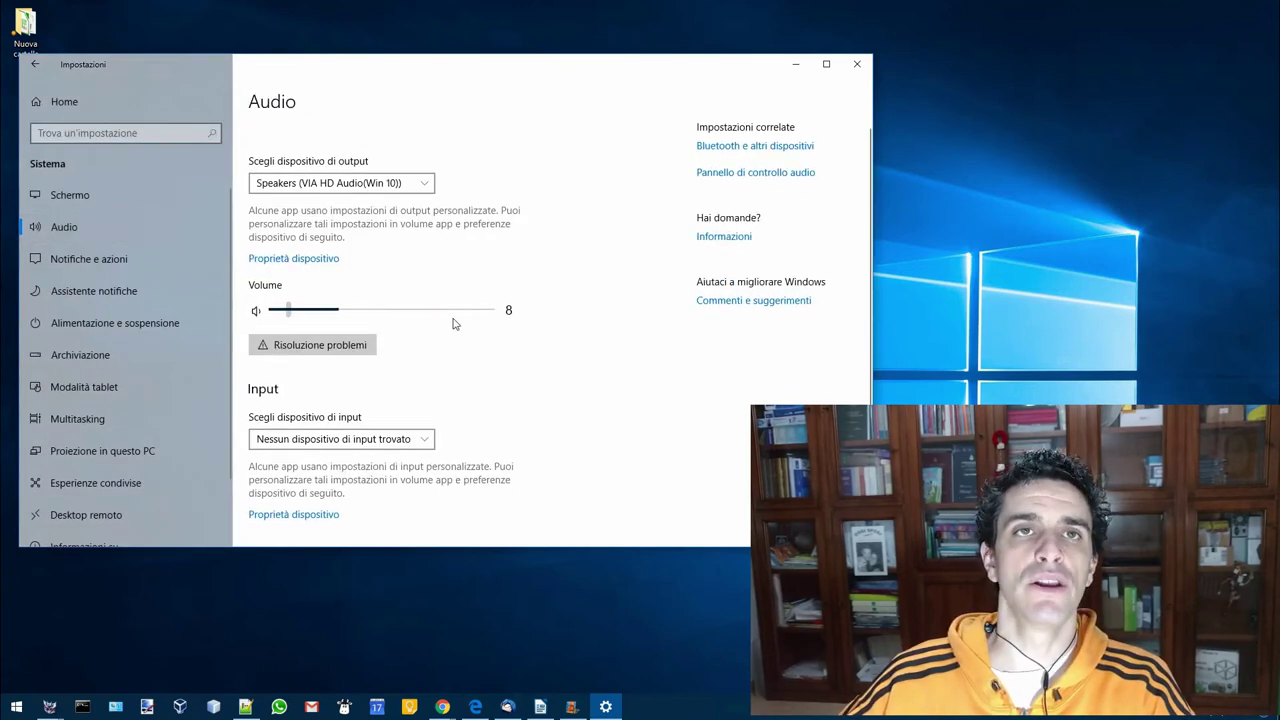
scroll(452, 323, "down", 2)
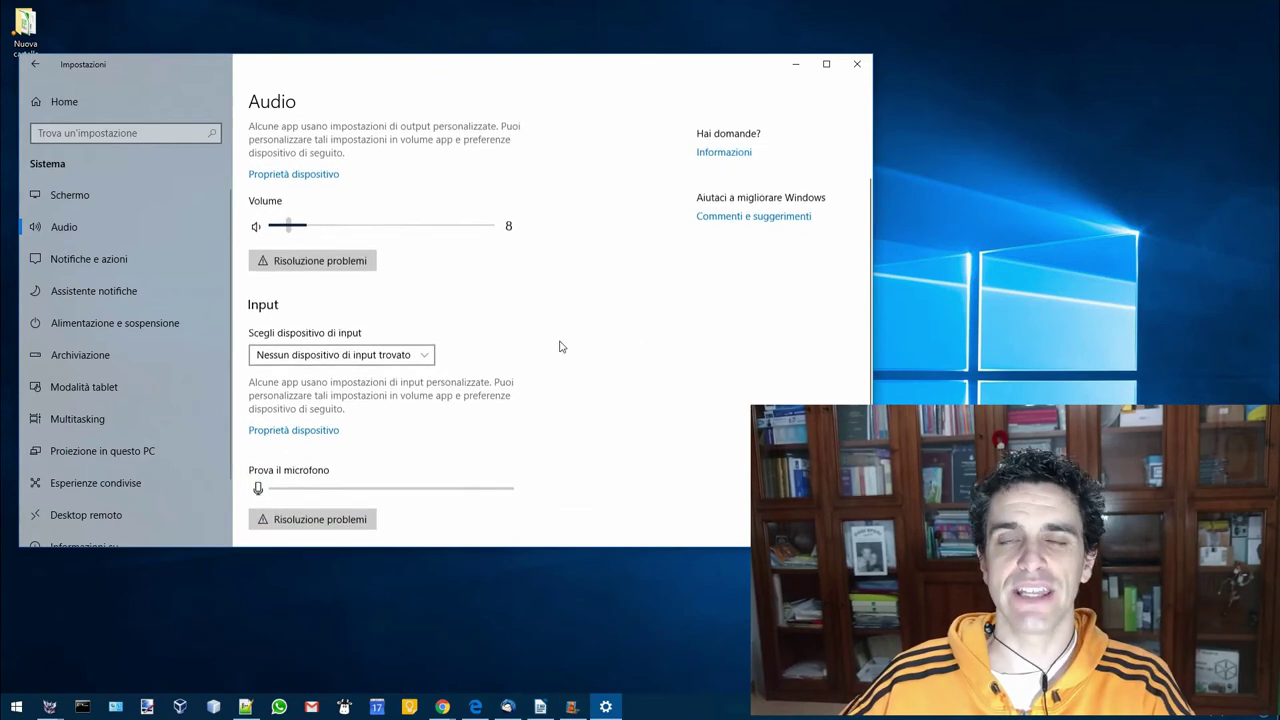
left_click(395, 341)
left_click(398, 345)
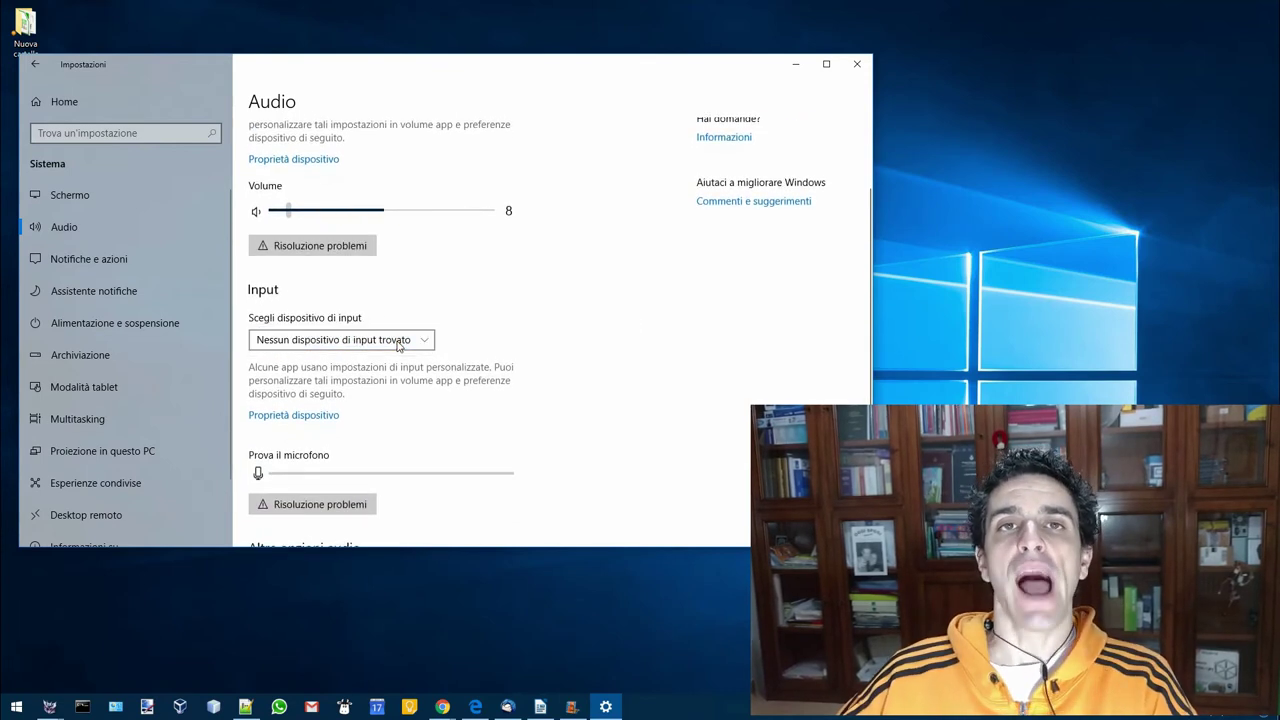
scroll(672, 367, "down", 2)
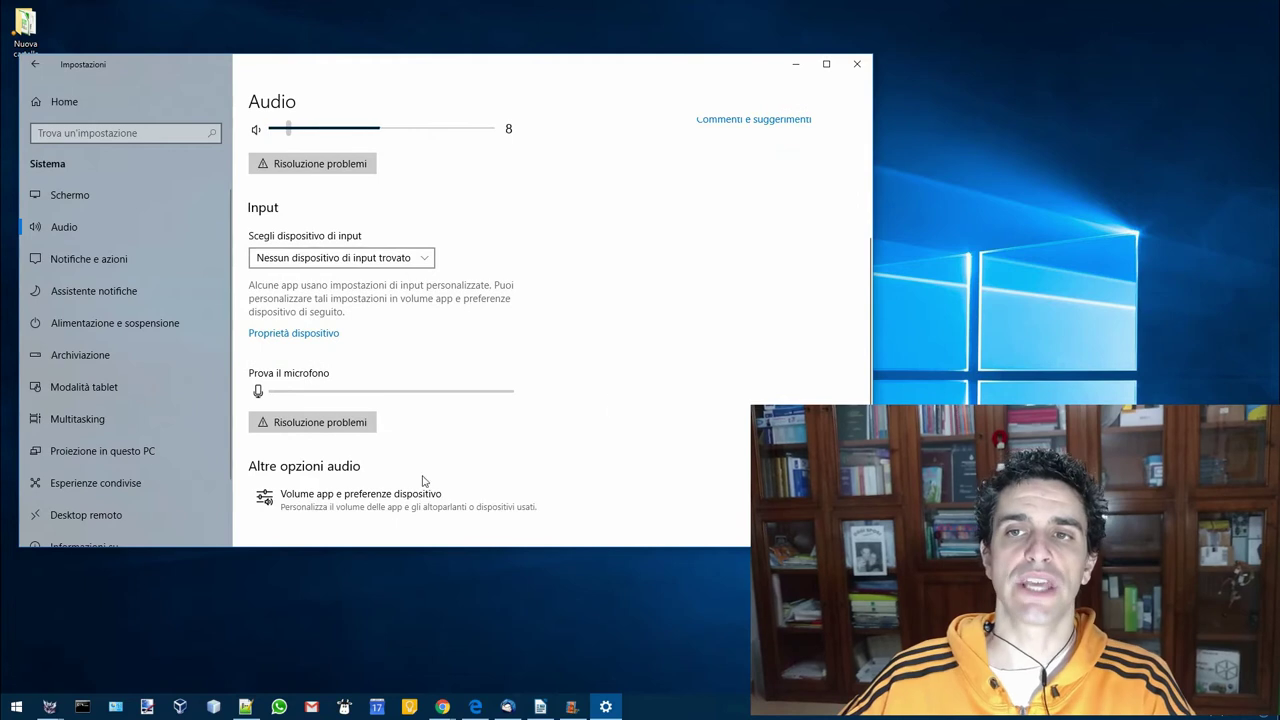
- Open Volume app e preferenze dispositivo and examine the master output devices and the volume control for Segnali acustici sistema
left_click(328, 506)
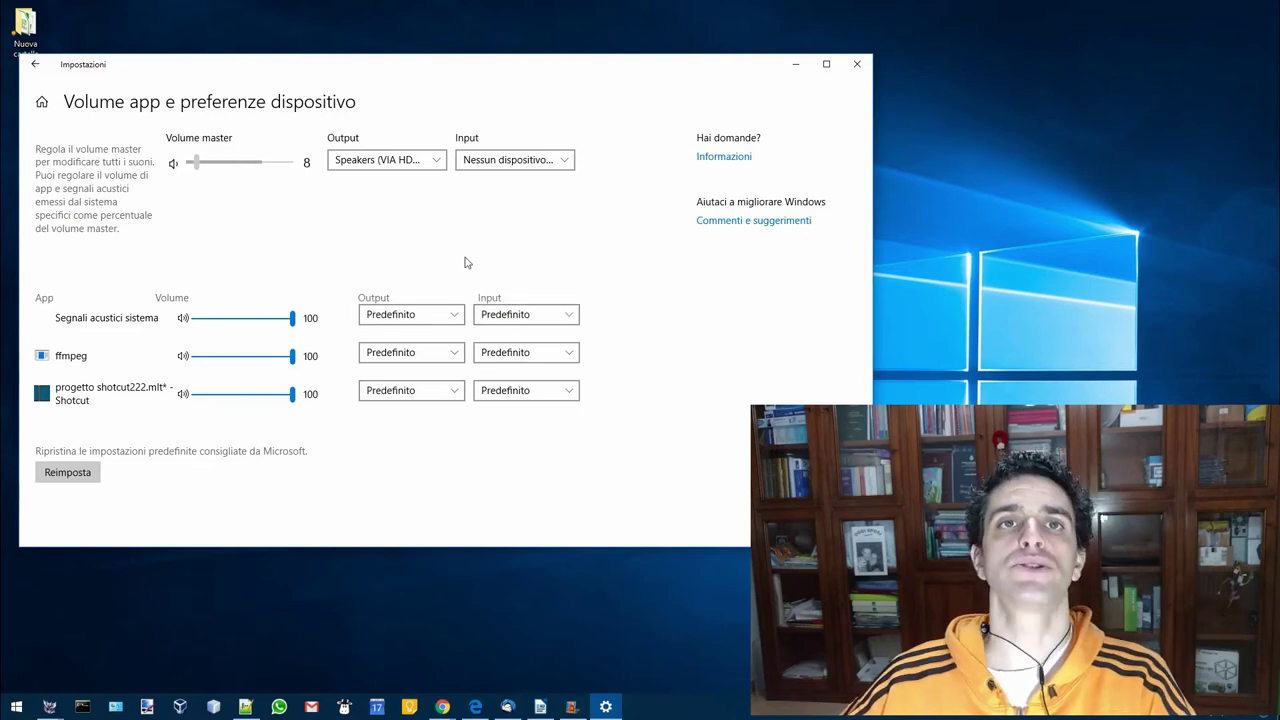
left_click(418, 162)
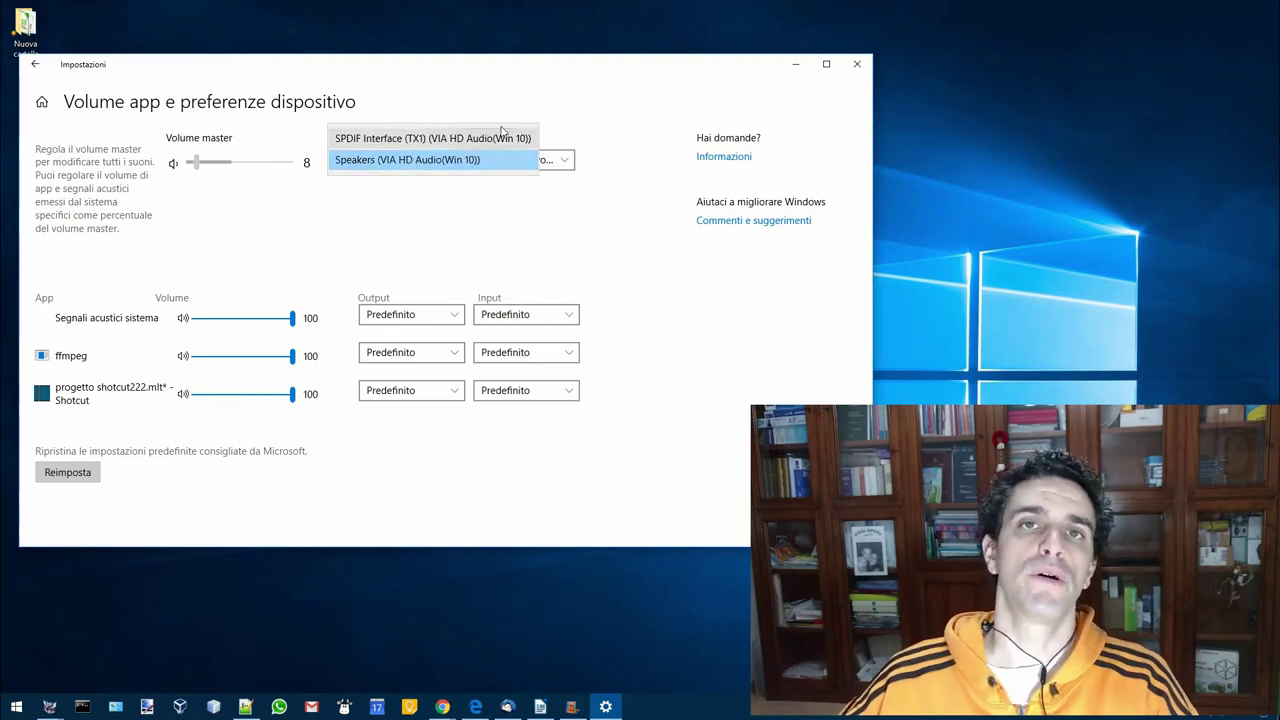
left_click(653, 301)
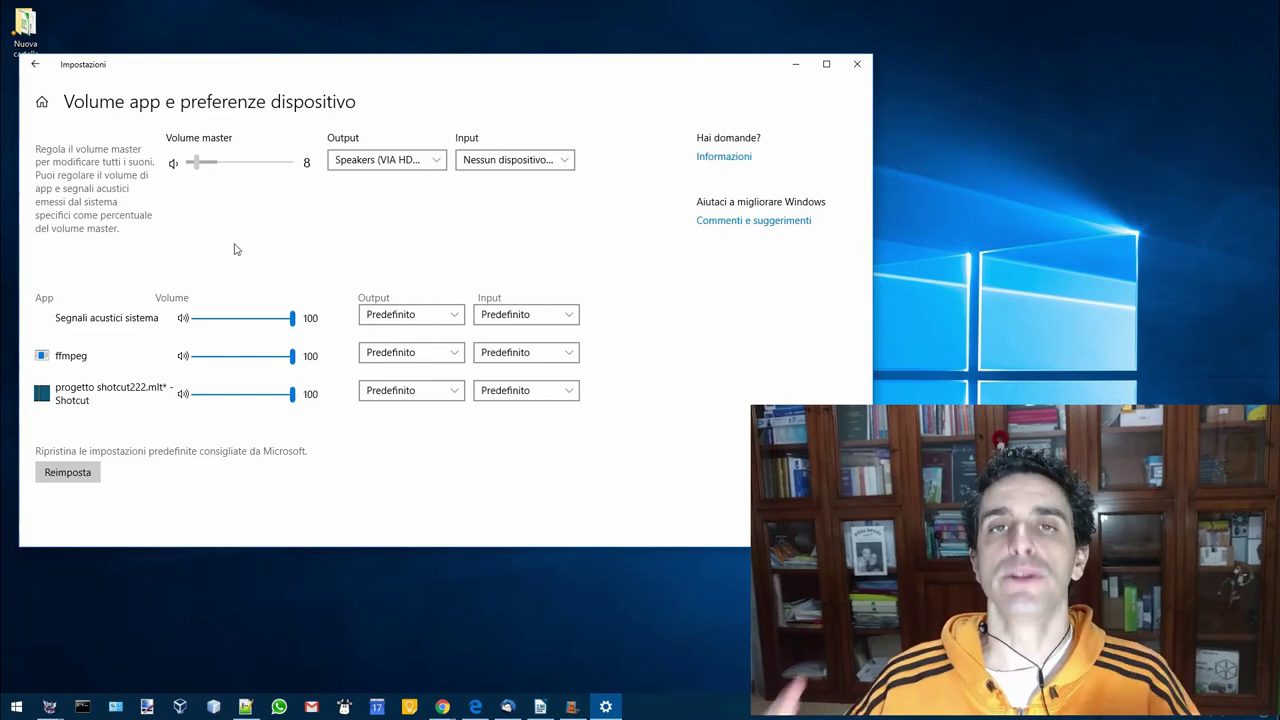
left_click_drag(293, 329, 326, 329)
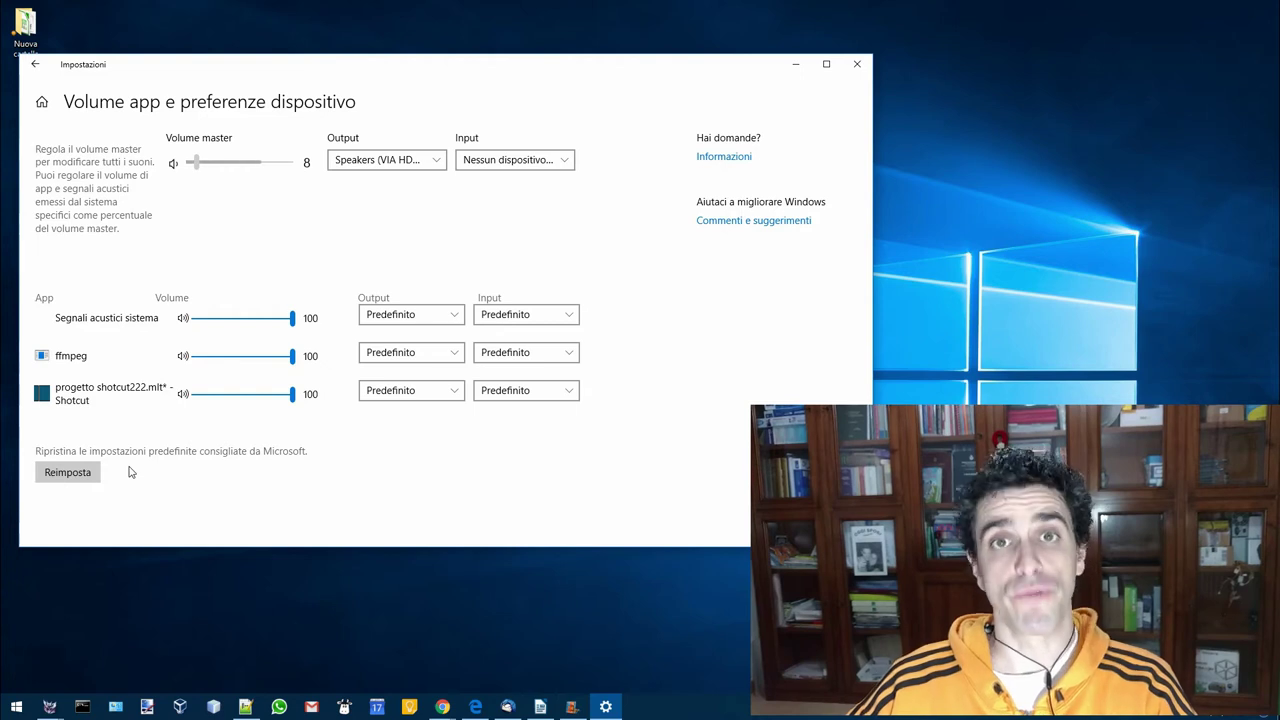
- Return to the Audio page and review its volume, input and microphone test sections
left_click(35, 64)
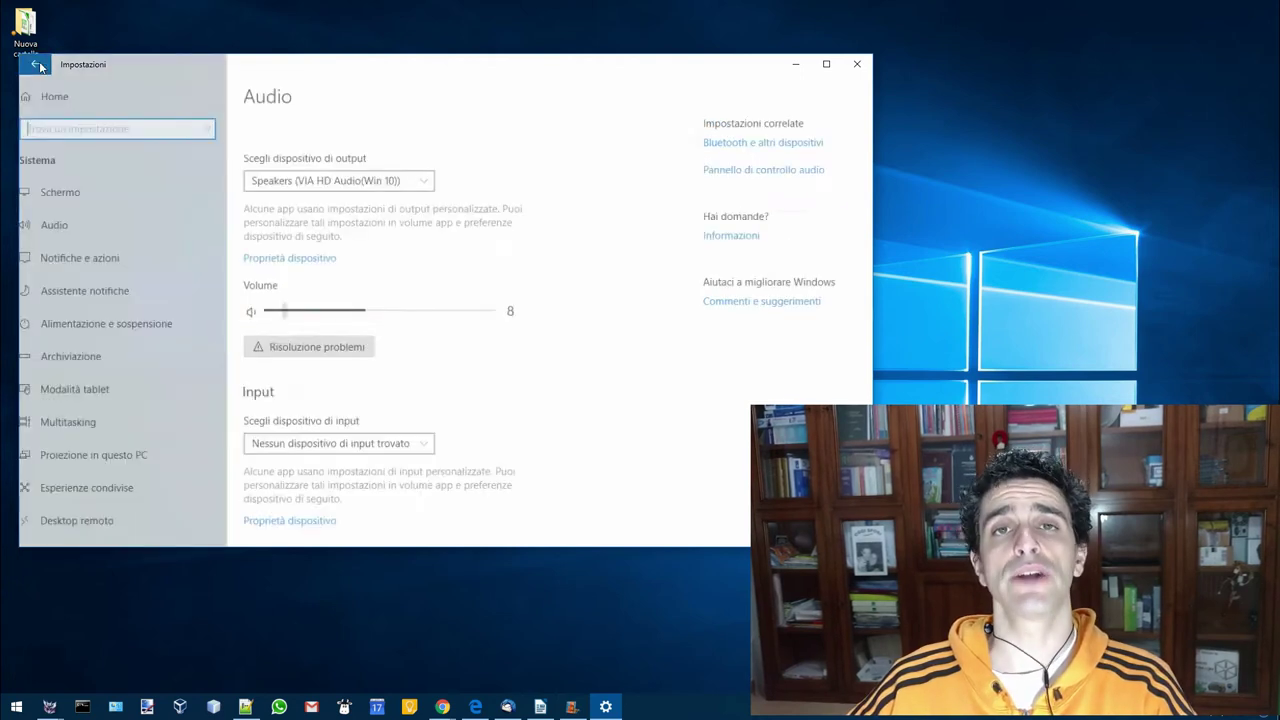
scroll(563, 260, "down", 1)
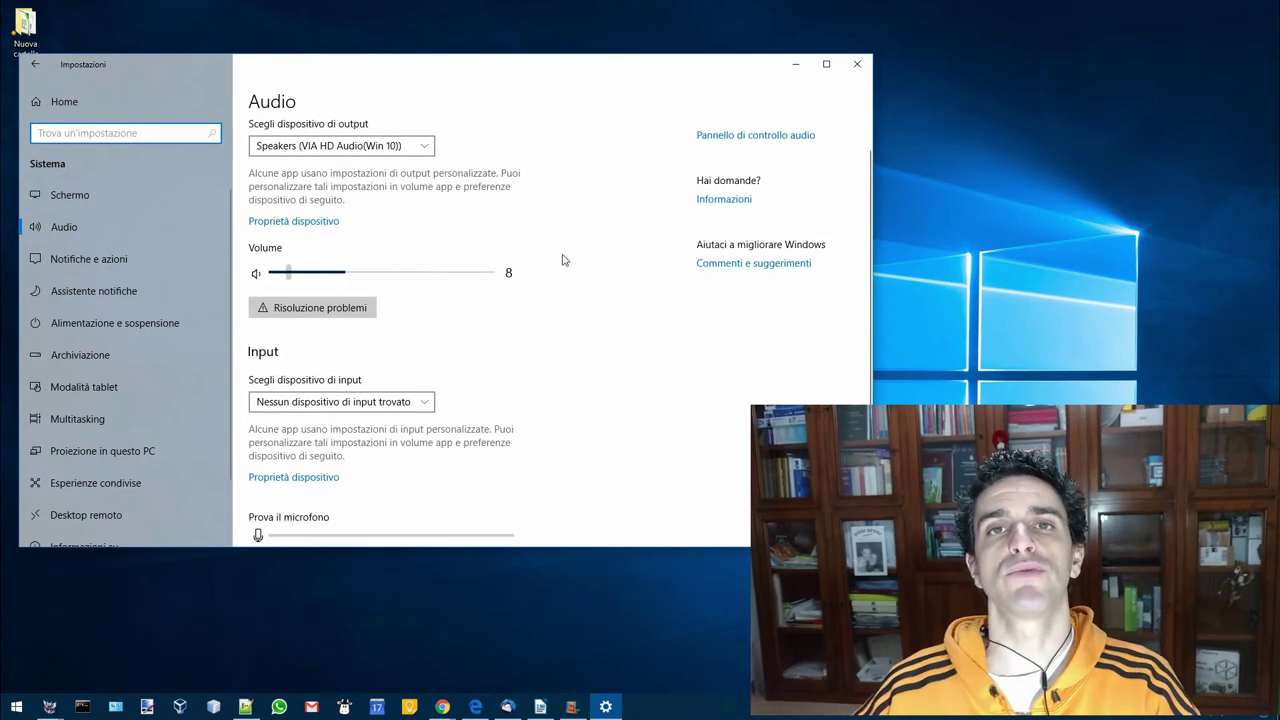
scroll(563, 260, "down", 2)
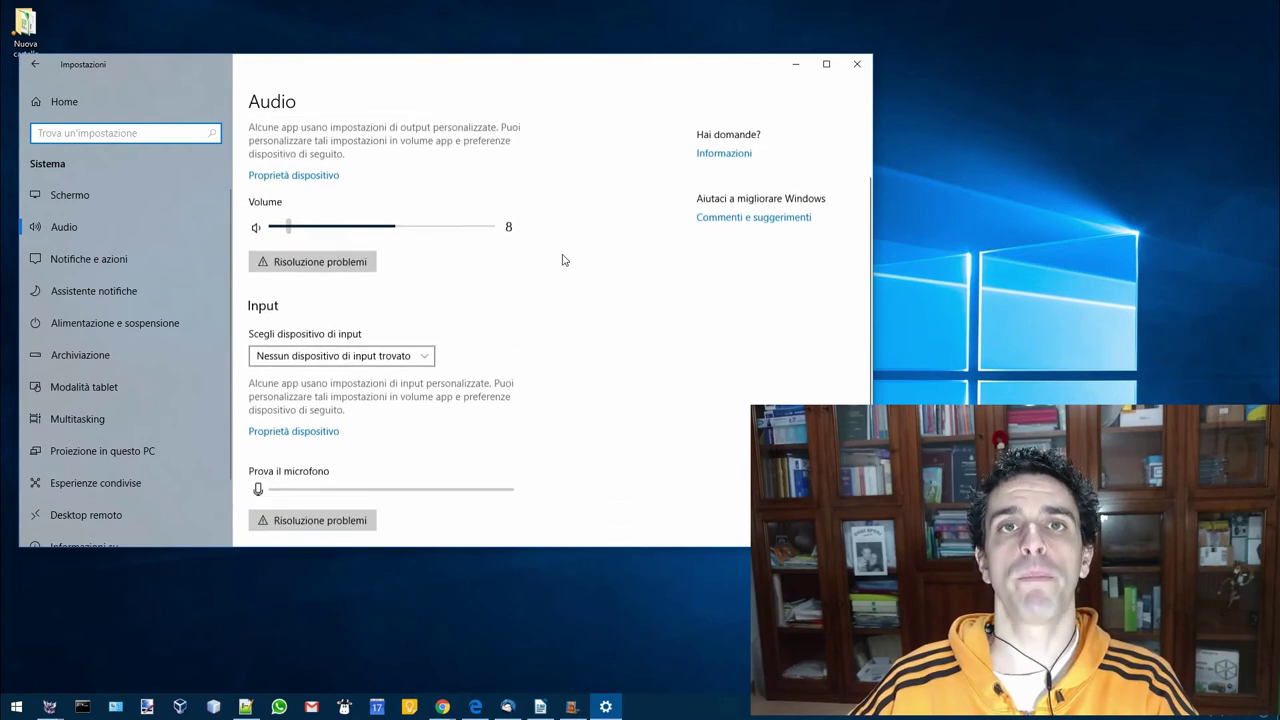
scroll(563, 260, "down", 1)
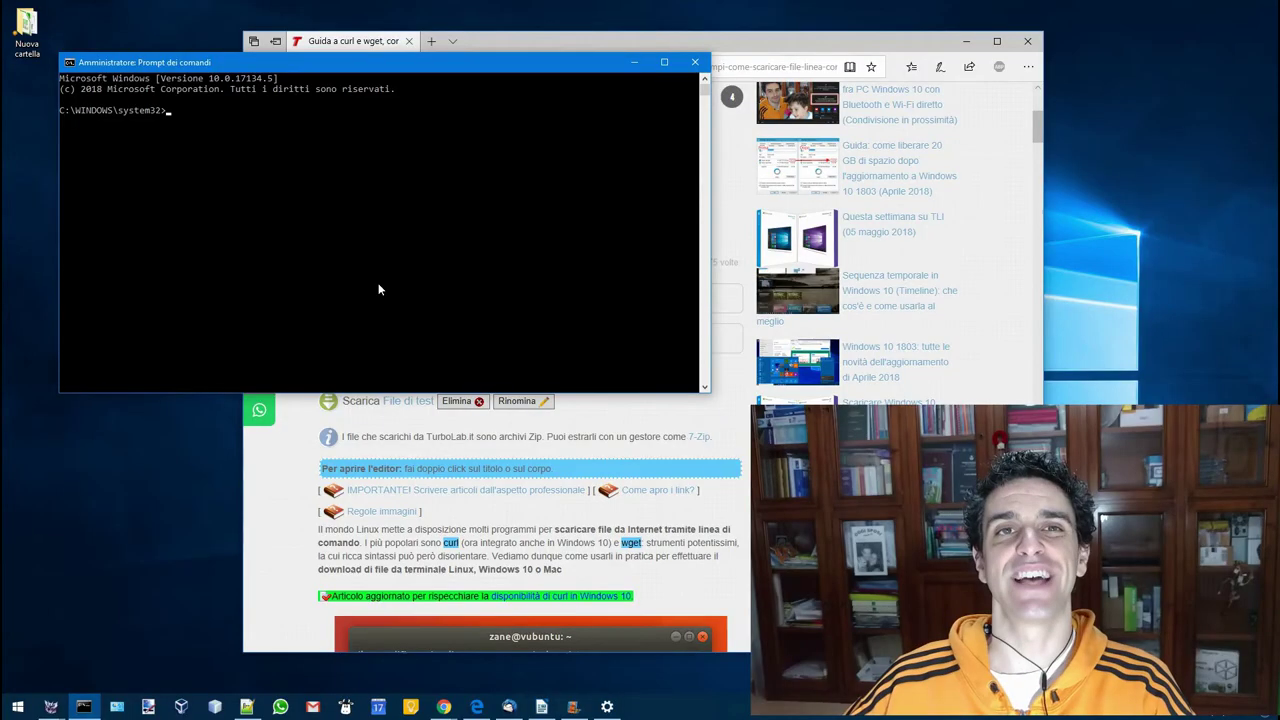
- In the Command Prompt, run curl and list its available options with curl --help
type("rl")
key("Return")
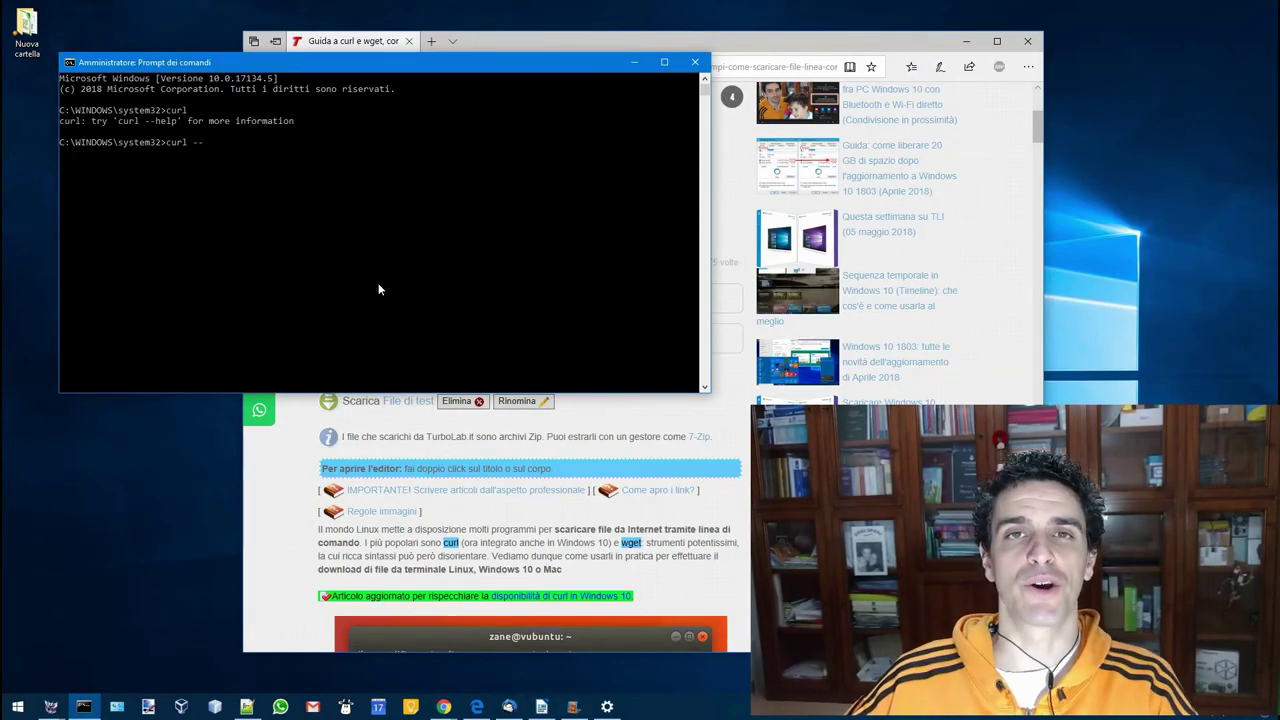
key("Return")
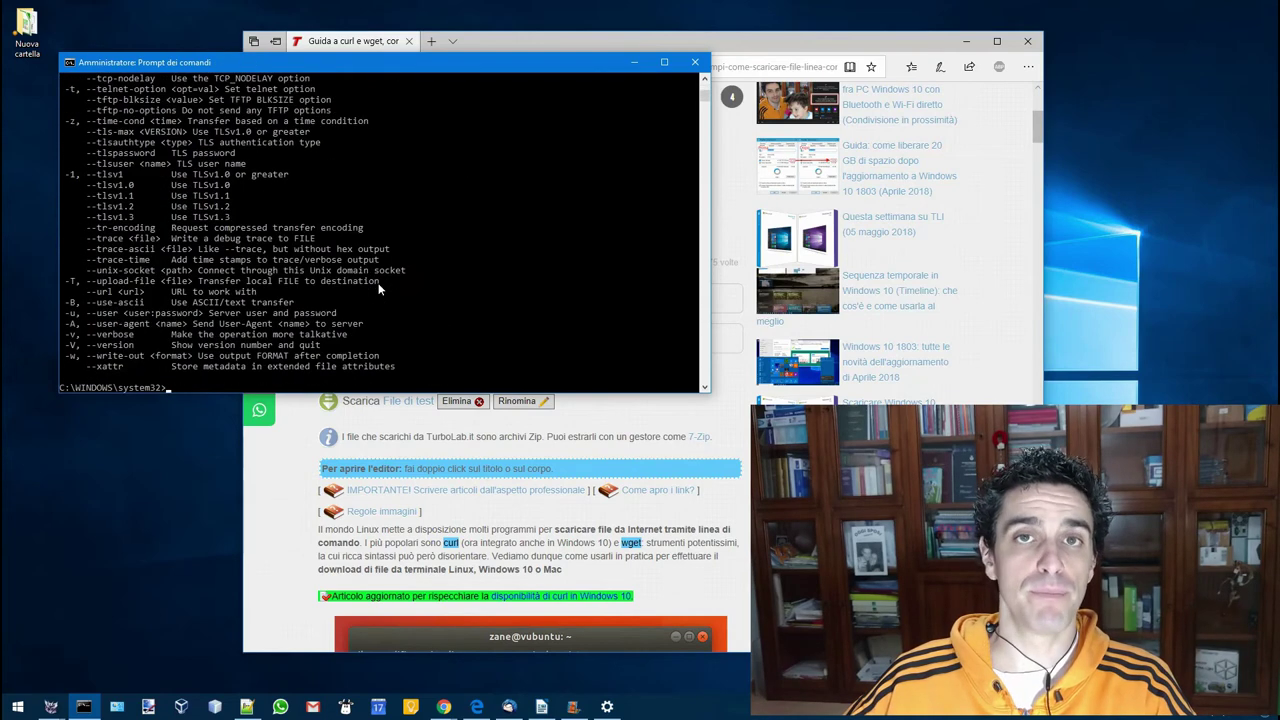
- Switch to Edge and copy the link of the File di test download in the curl and wget guide
left_click(531, 36)
scroll(393, 431, "up", 4)
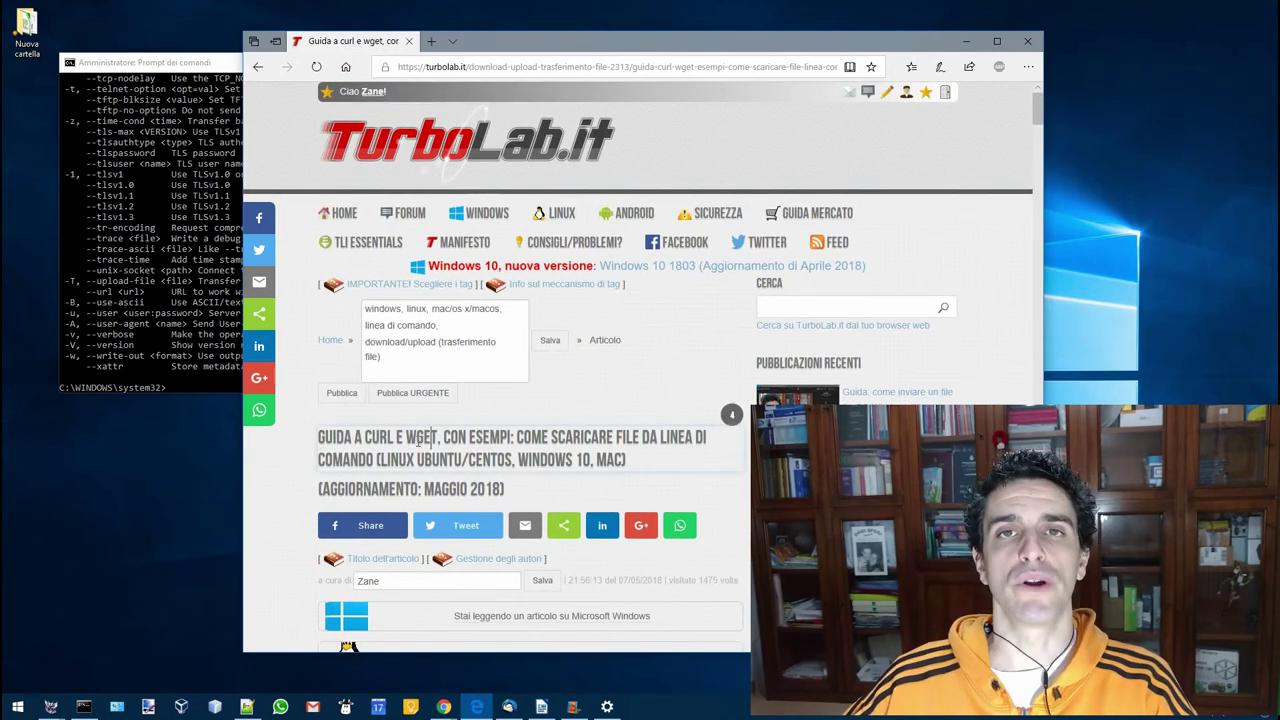
left_click_drag(430, 444, 304, 432)
scroll(380, 440, "down", 3)
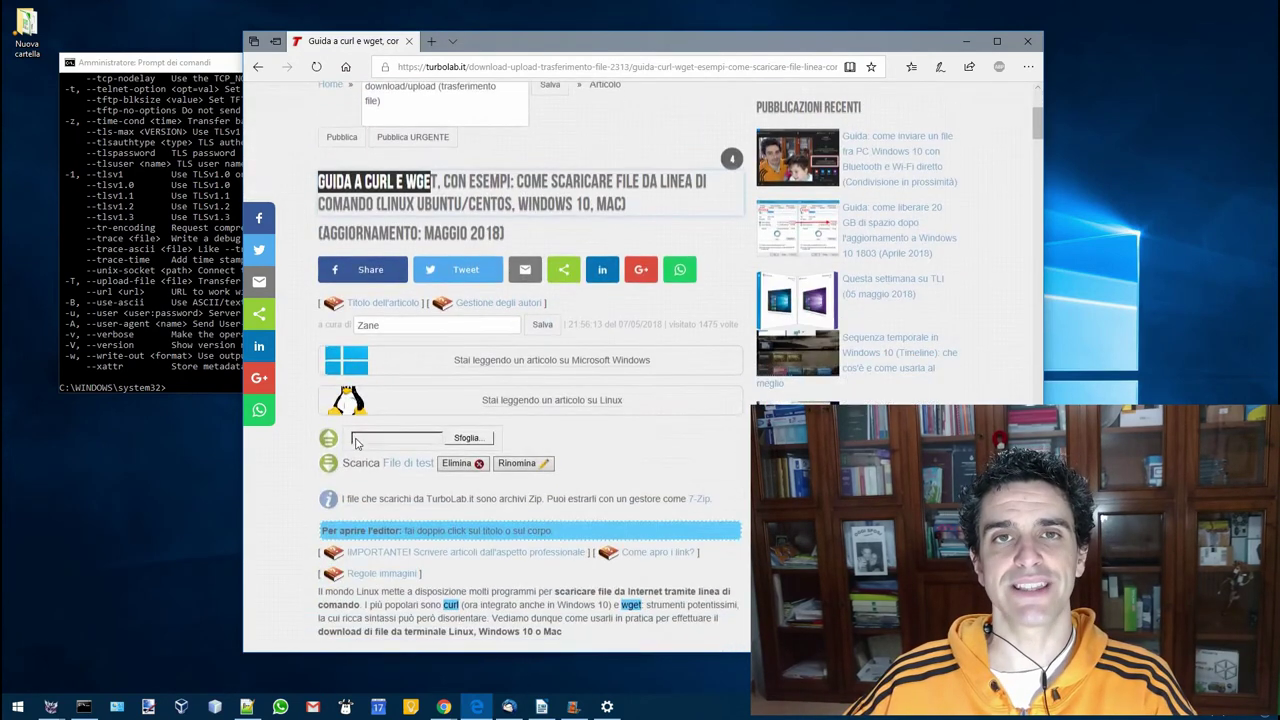
right_click(405, 430)
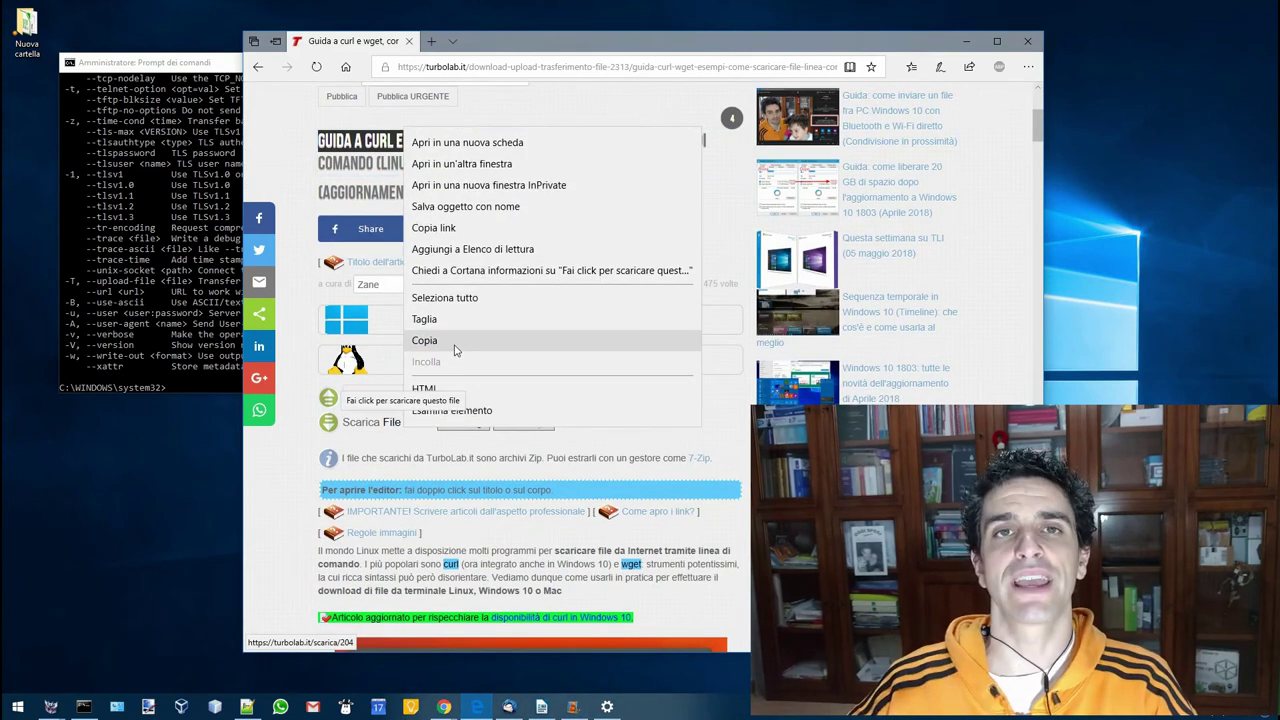
right_click(390, 425)
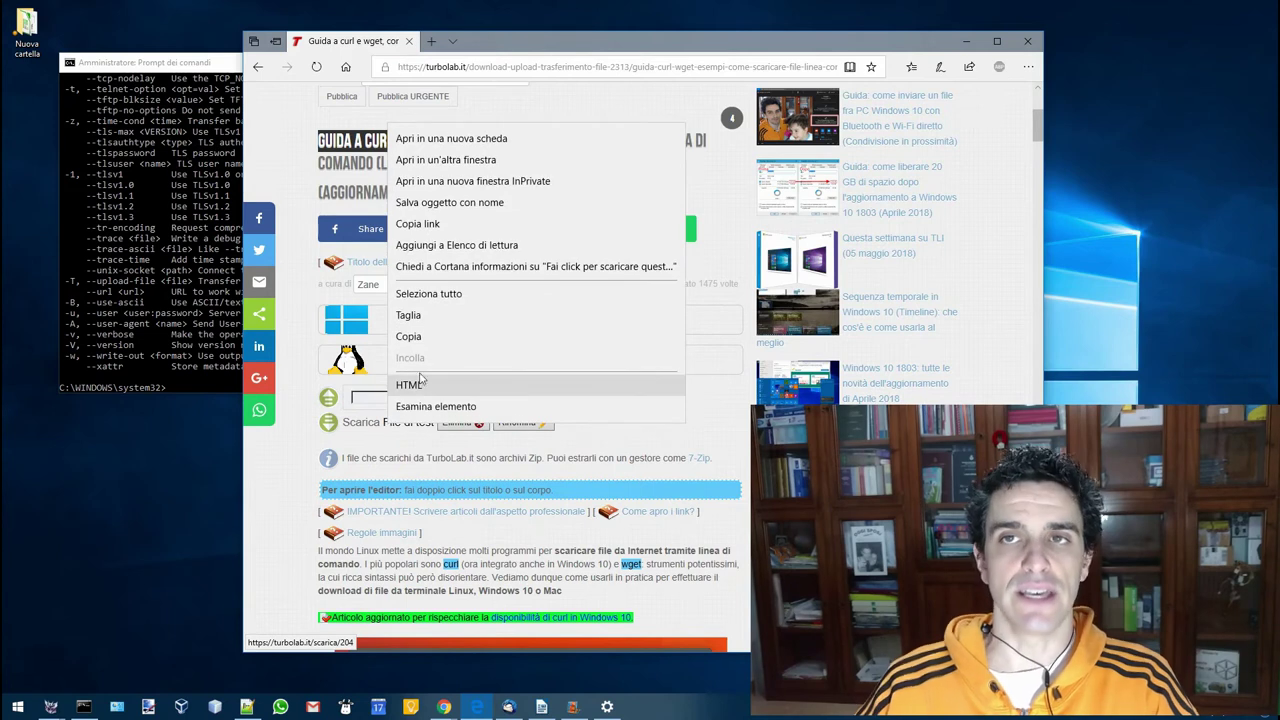
left_click(453, 225)
left_click(208, 366)
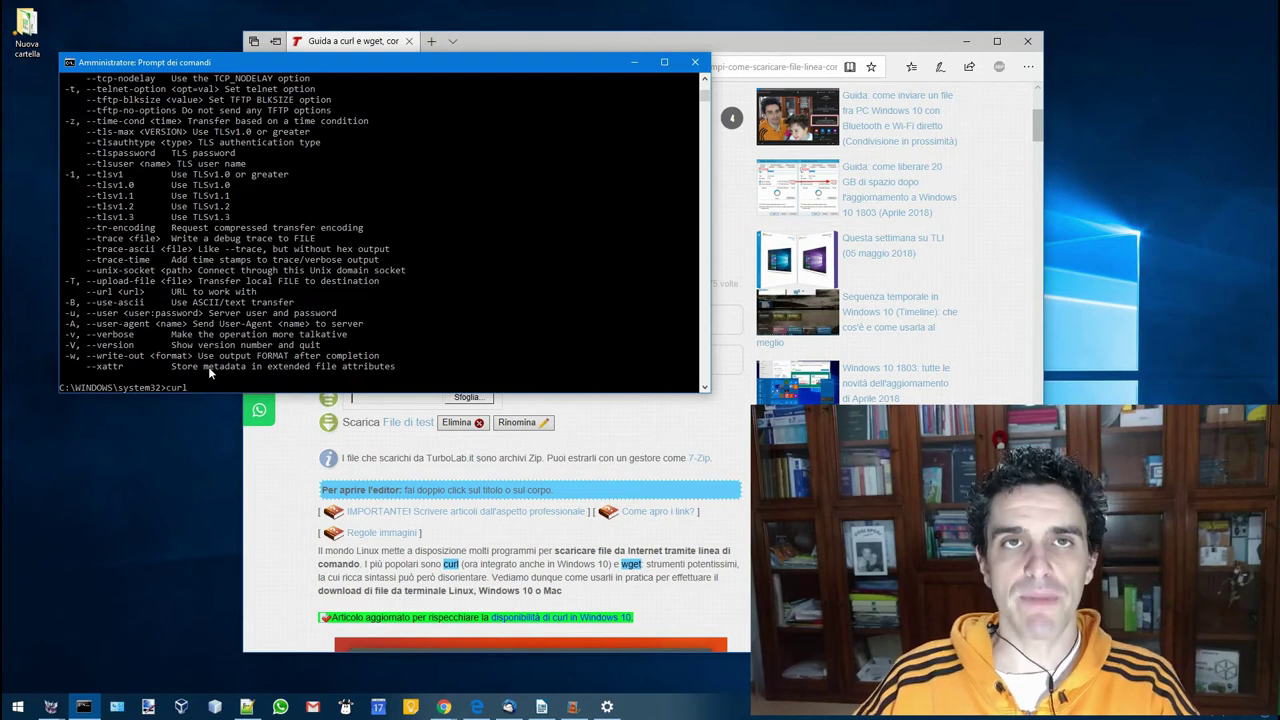
type("curl")
type("https://turbolab.it/scarica/204")
key("Return")
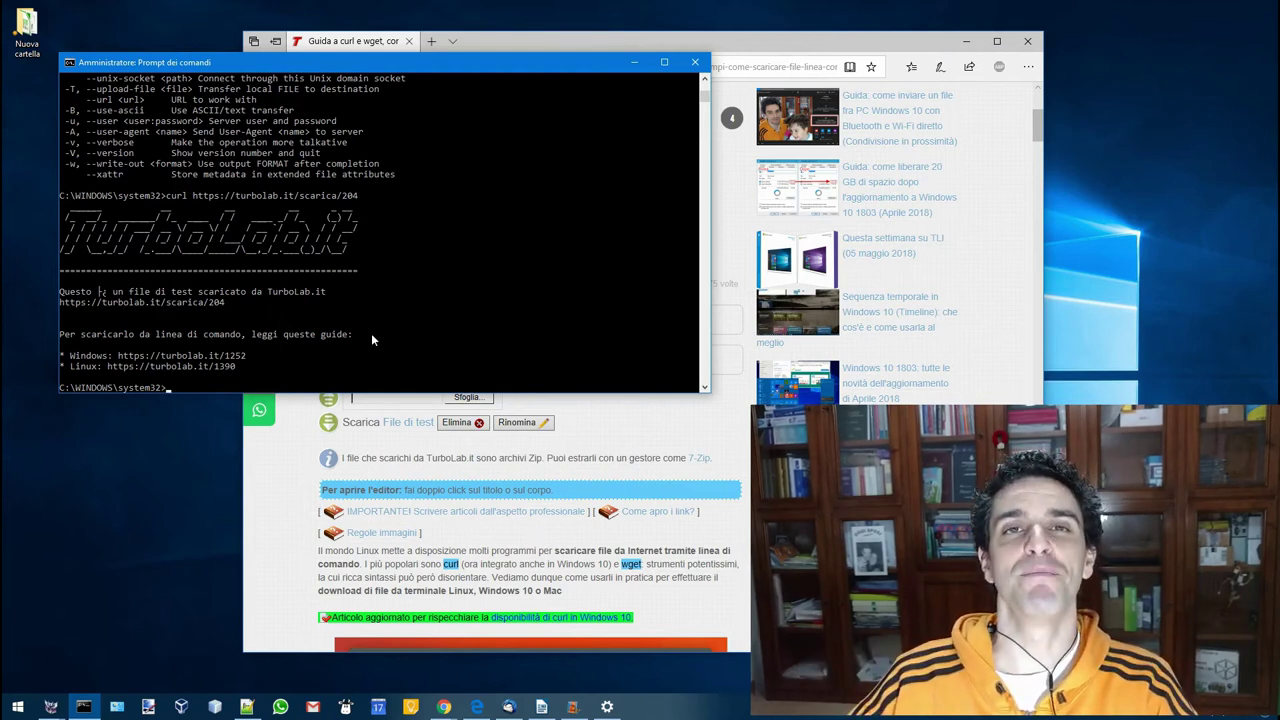
- Add two blank prompt lines and run the tar command
key("Return")
key("Return")
type("ta")
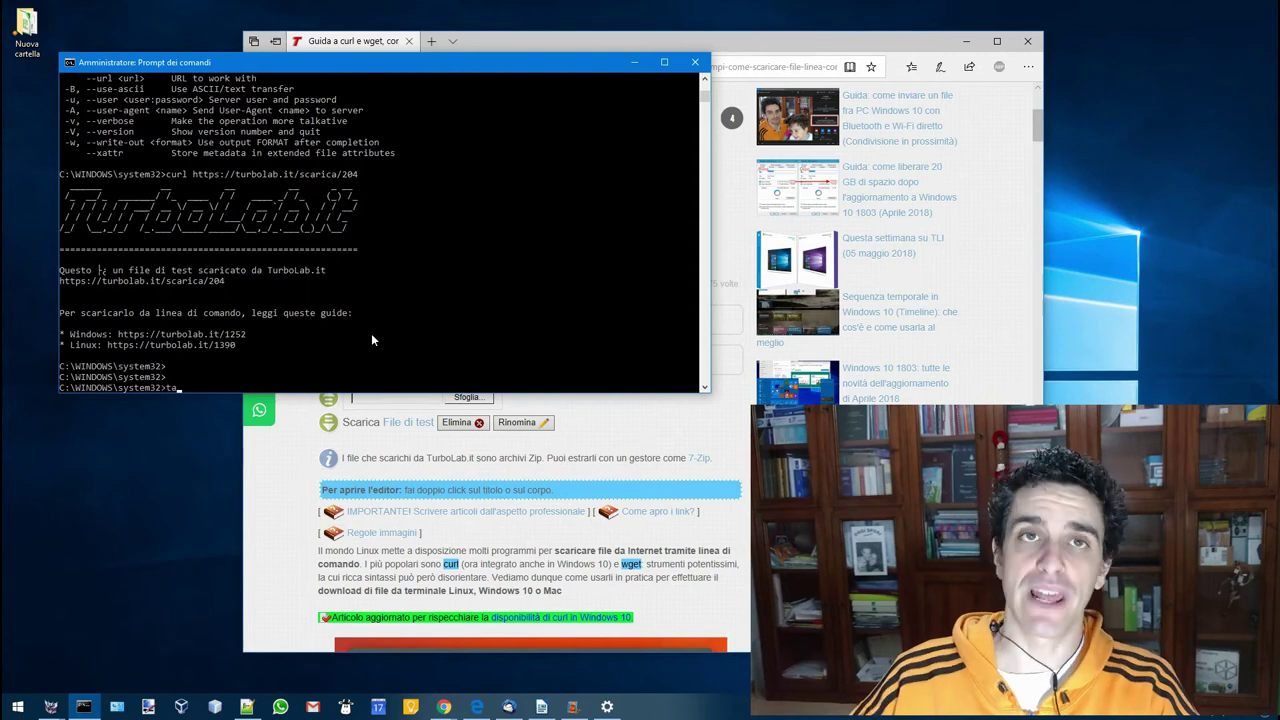
type("r")
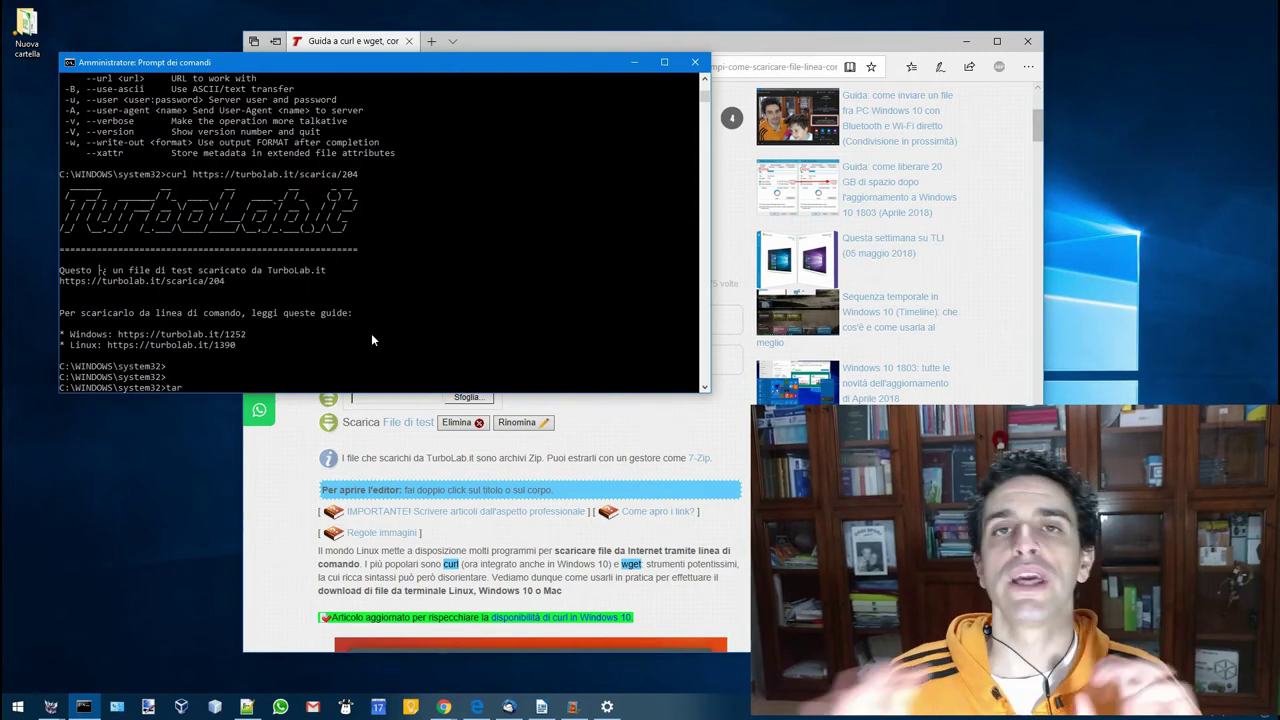
key("Return")
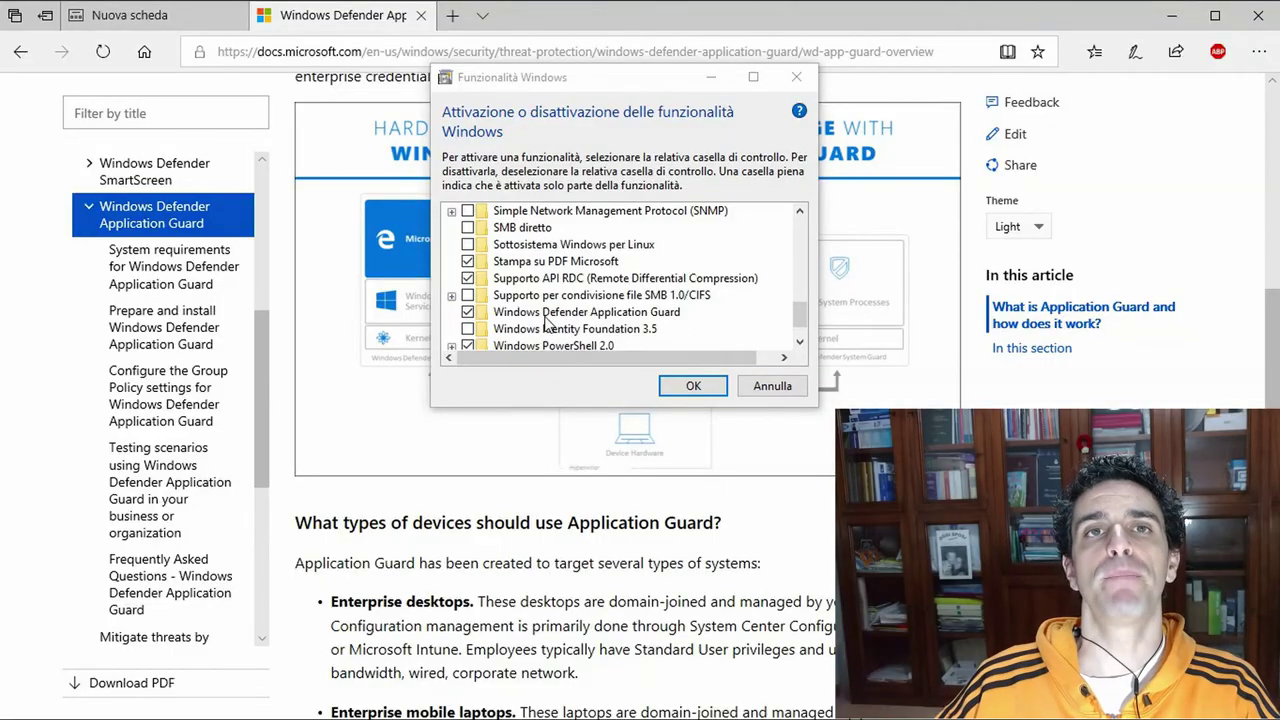
- Select Windows Defender Application Guard in Funzionalità Windows and minimize that window to view the hardware isolation diagram in Edge
left_click(550, 313)
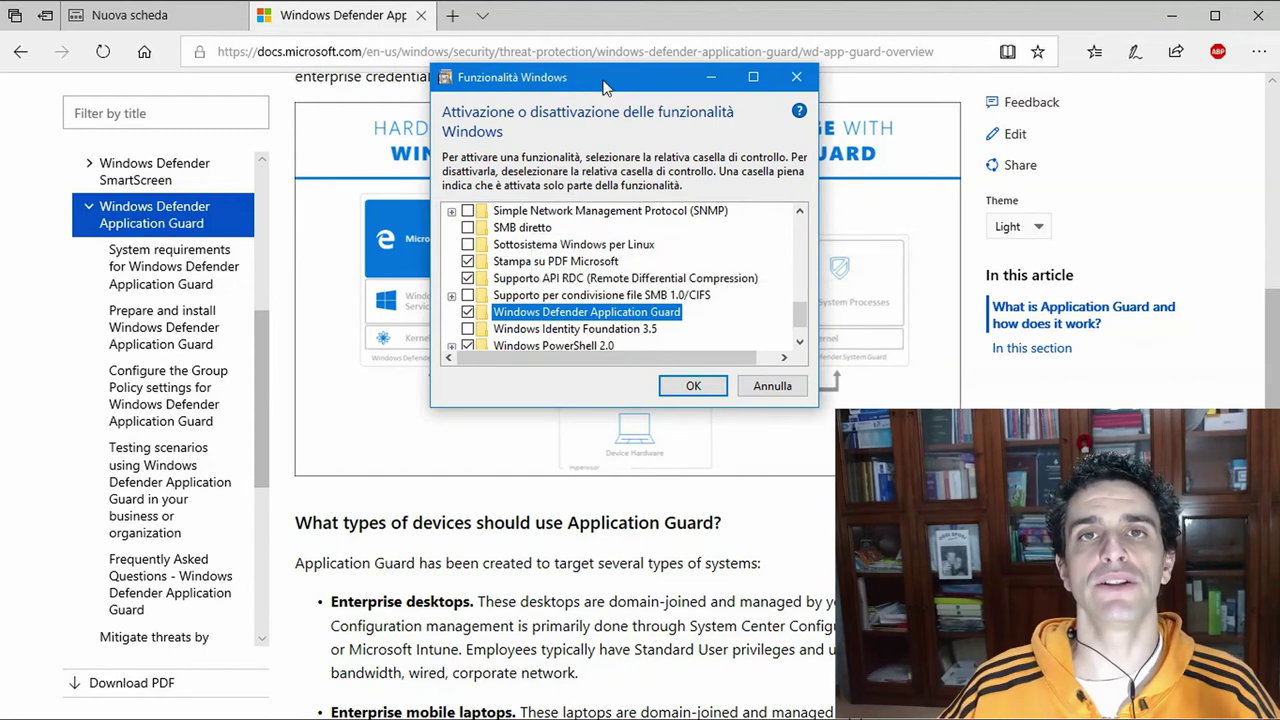
left_click(711, 78)
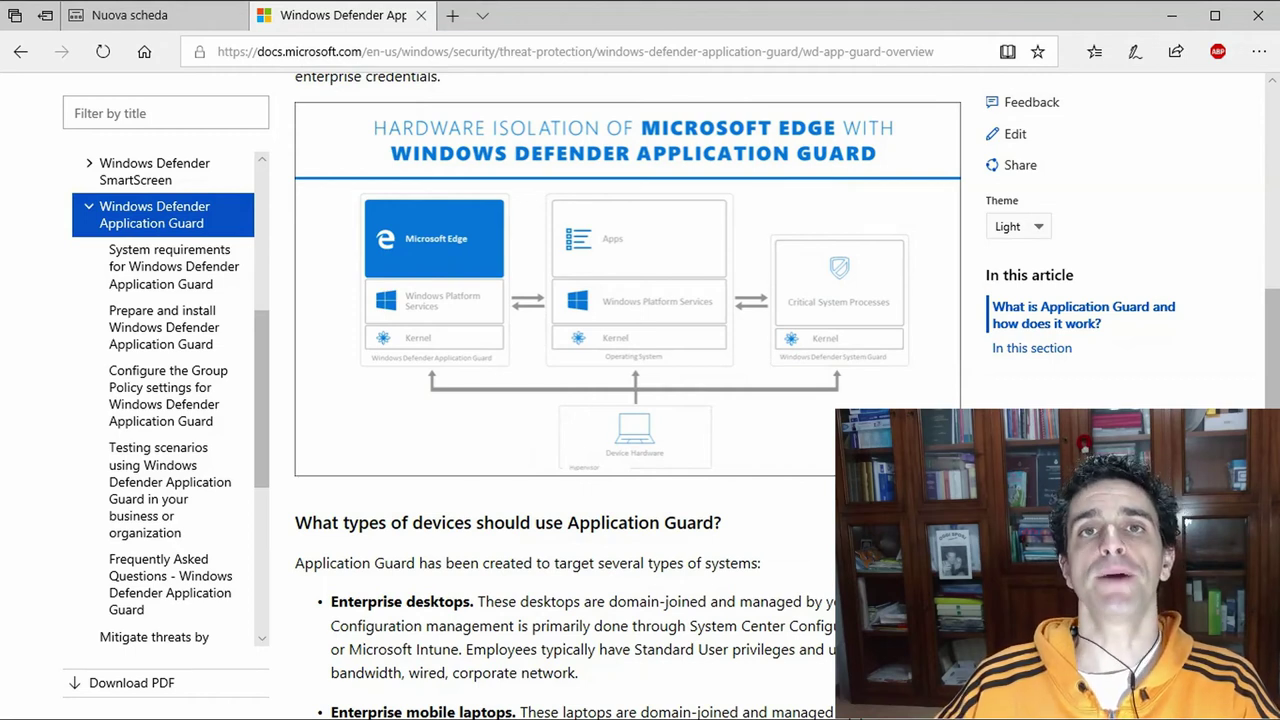
scroll(628, 300, "down", 1)
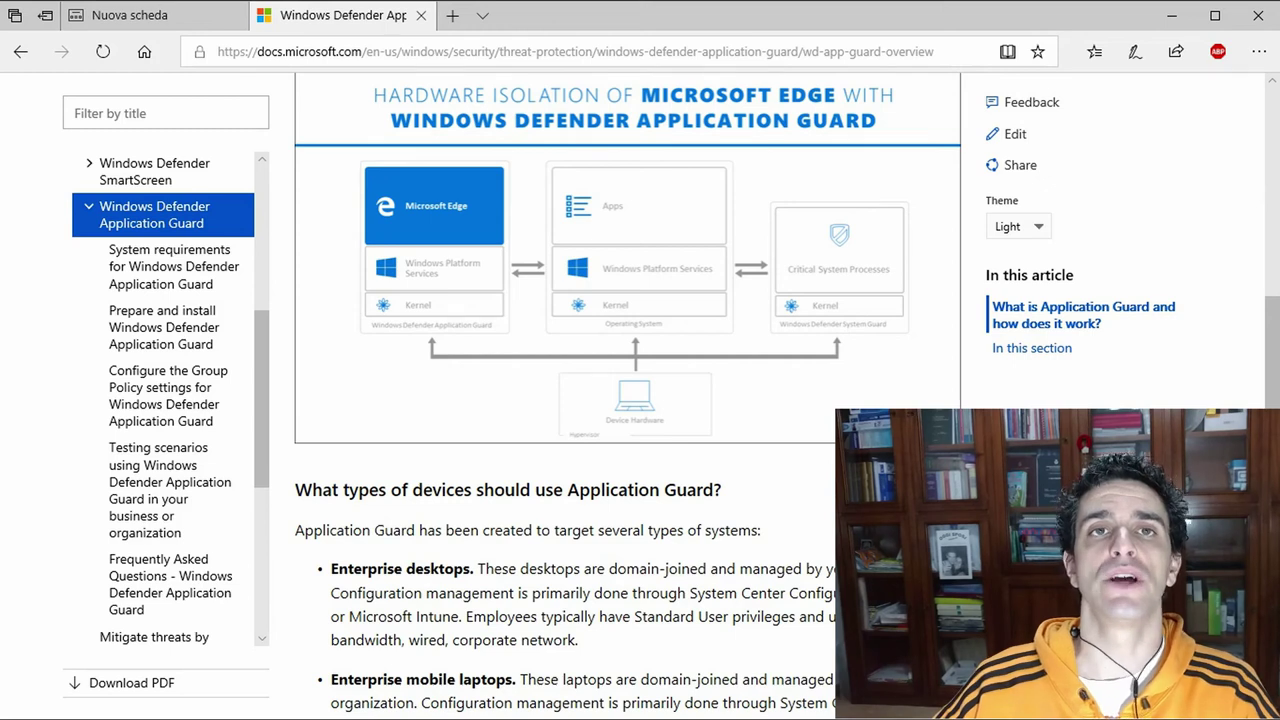
- Launch a new Application Guard window in Edge and inspect its options and its Favorites list
left_click(1259, 52)
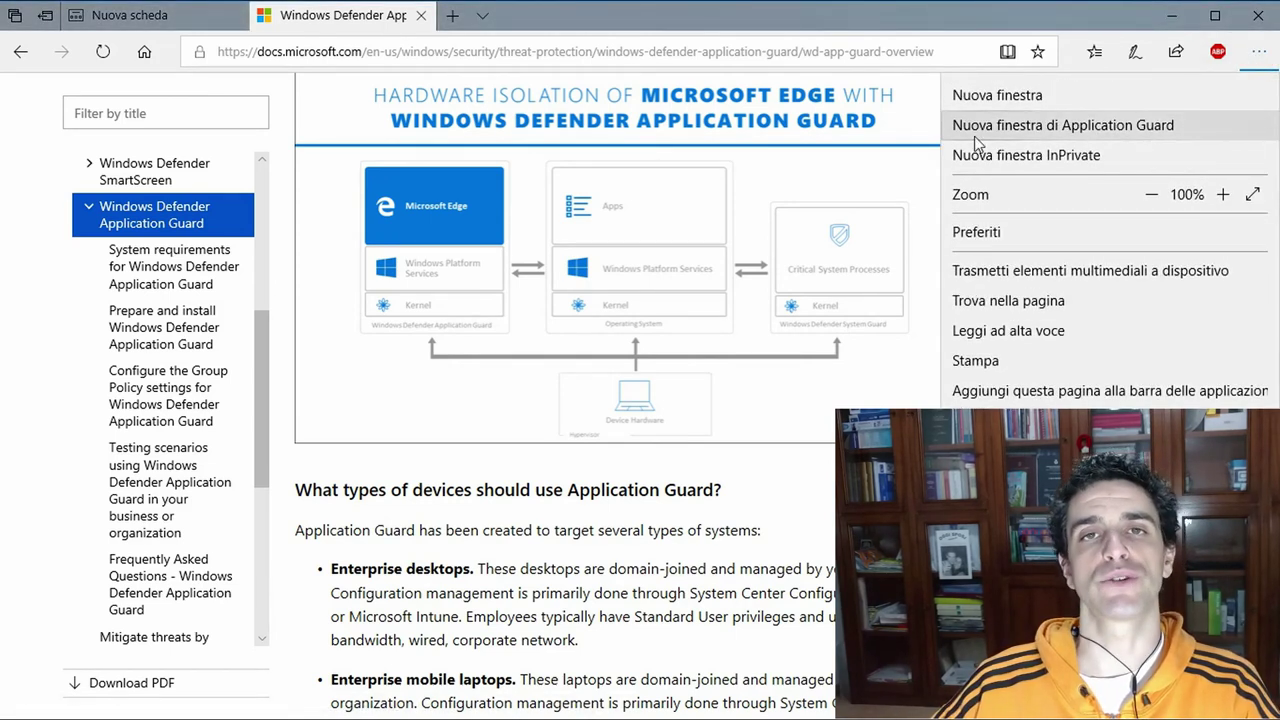
left_click(1107, 138)
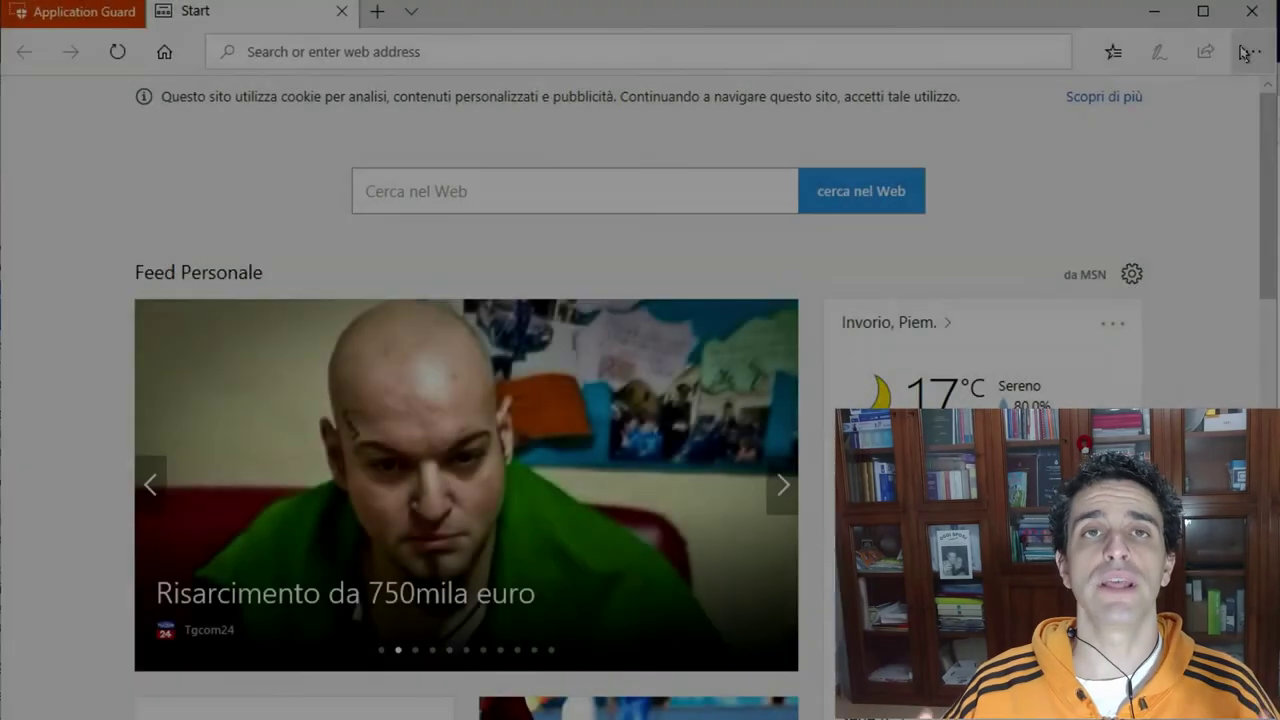
left_click(1247, 52)
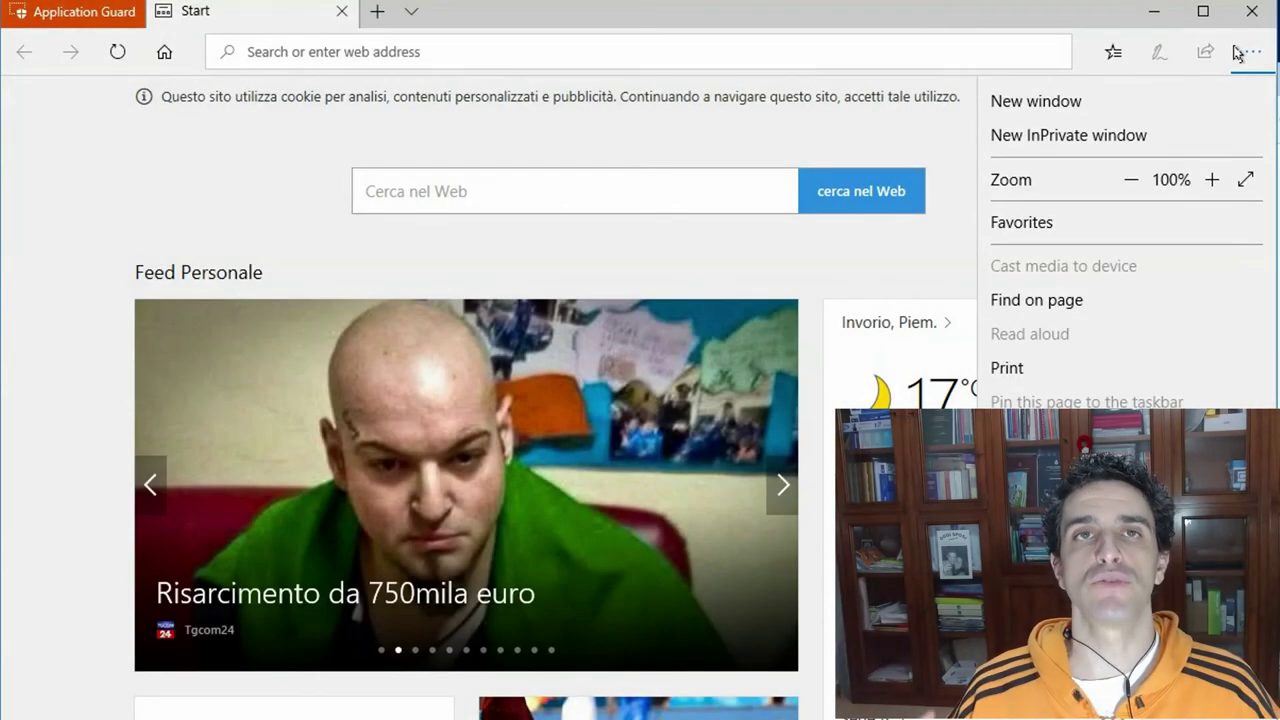
left_click(1111, 52)
left_click(1110, 52)
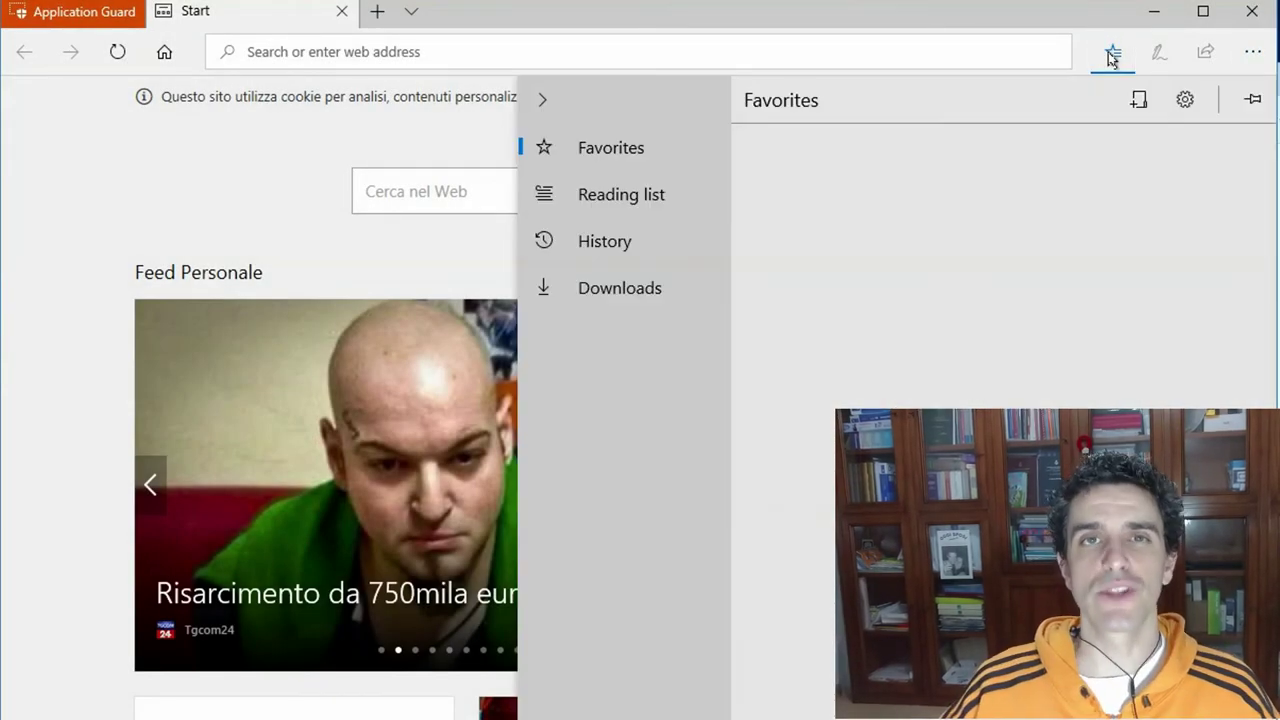
left_click(615, 18)
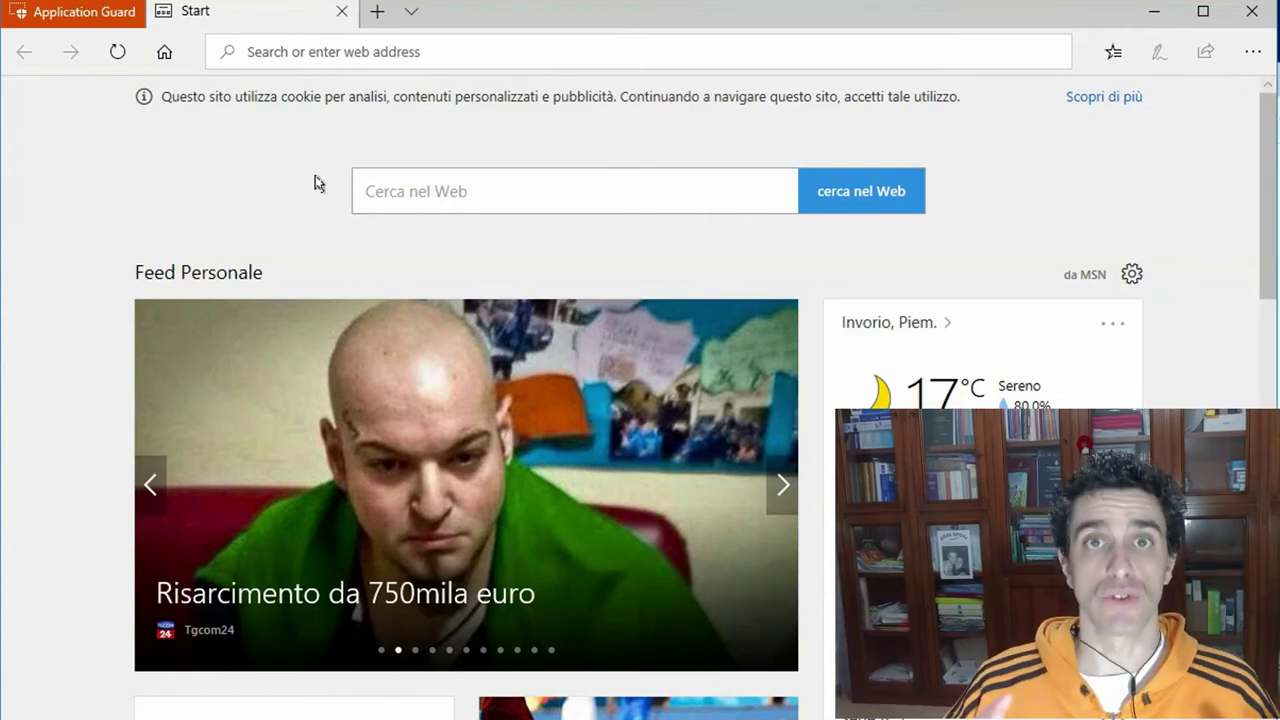
- Display the Application Guard browsing notice and look through the start page's news feed
scroll(317, 183, "down", 2)
scroll(313, 186, "up", 2)
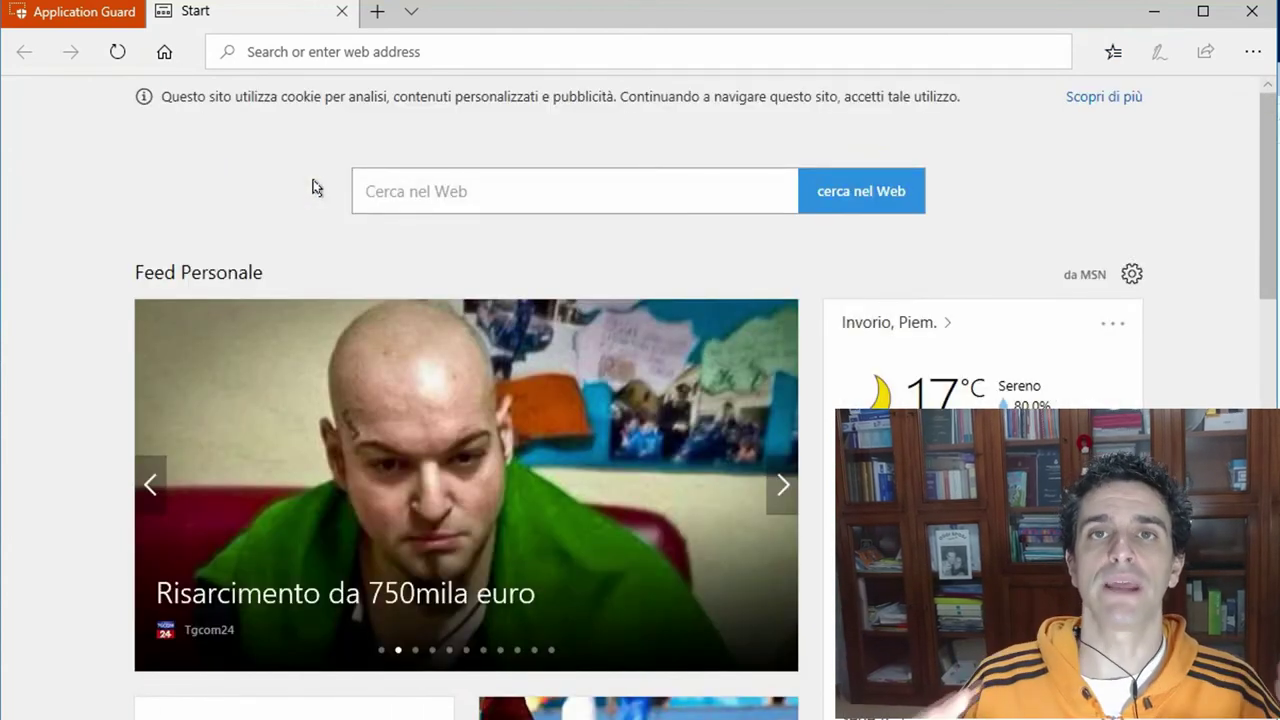
left_click(251, 51)
left_click(102, 13)
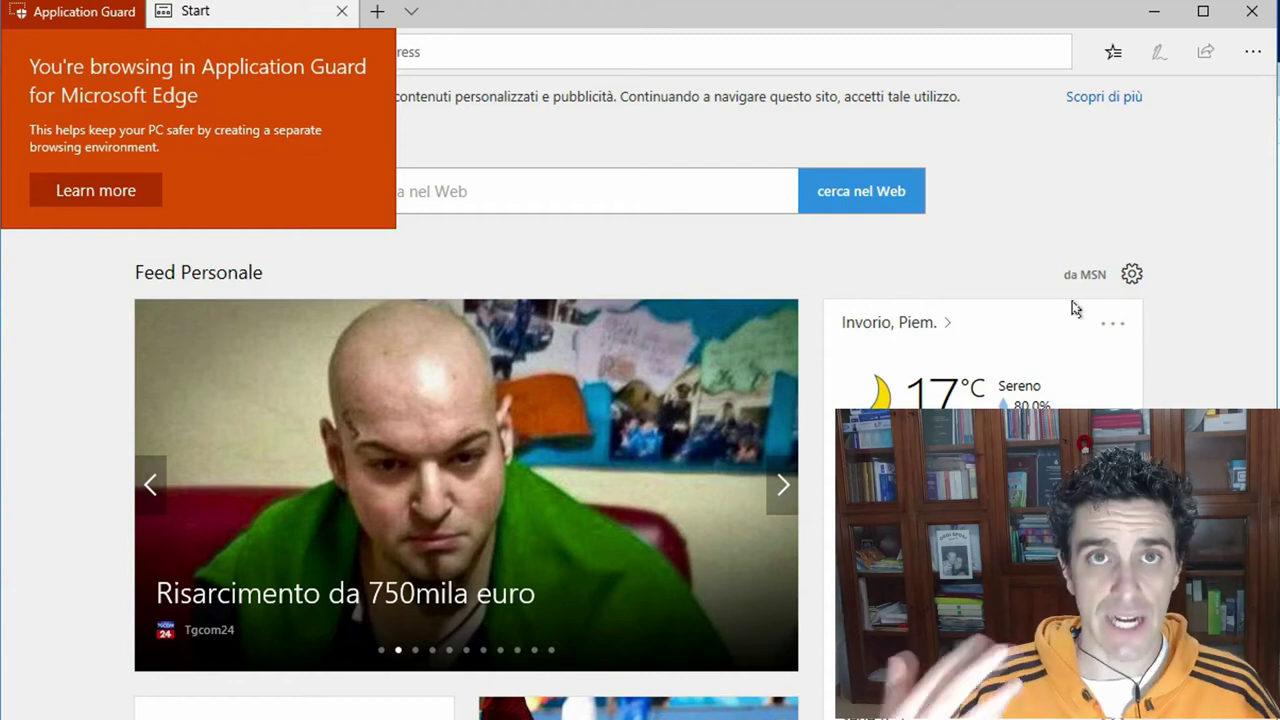
scroll(1190, 228, "down", 3)
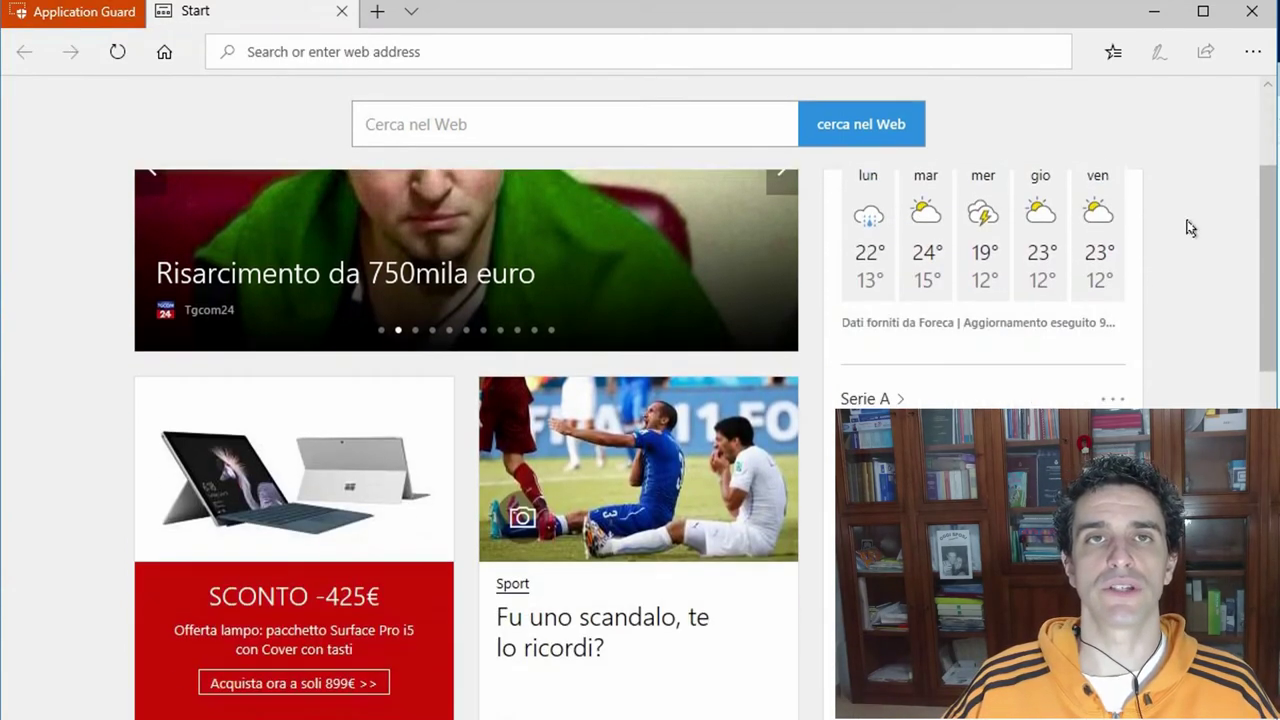
scroll(1190, 228, "down", 4)
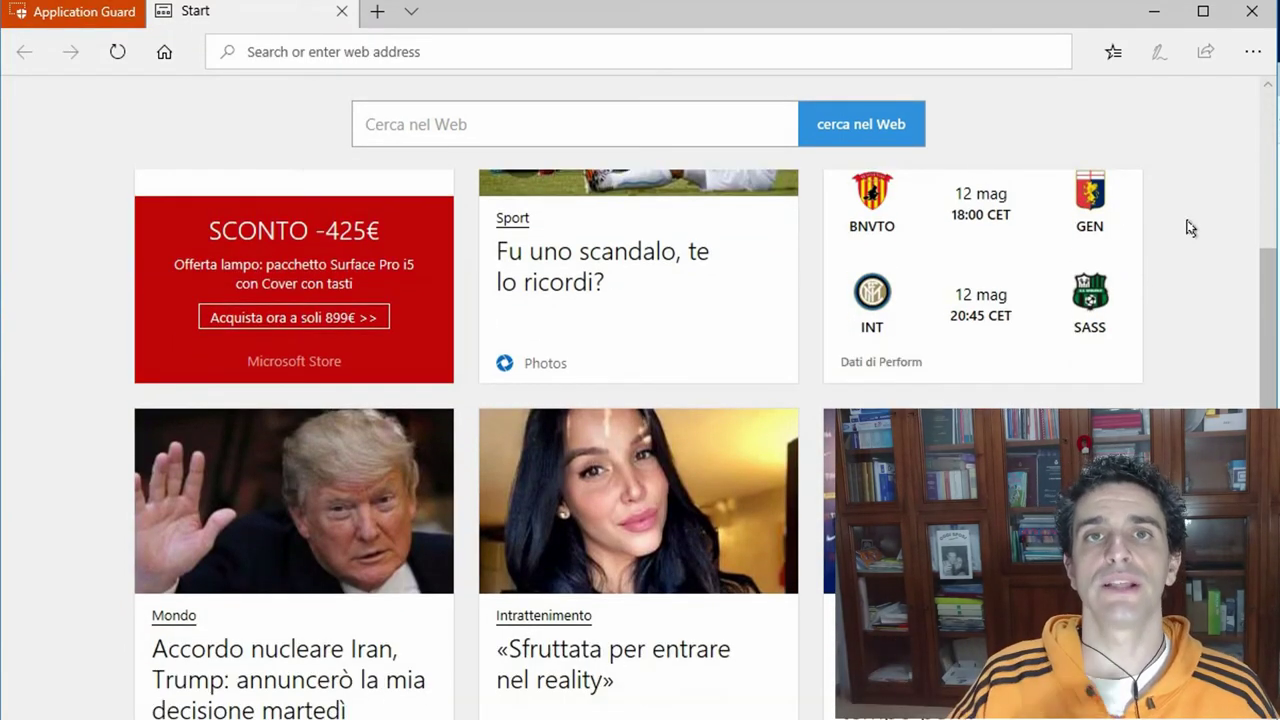
scroll(1190, 228, "down", 1)
scroll(1190, 228, "up", 8)
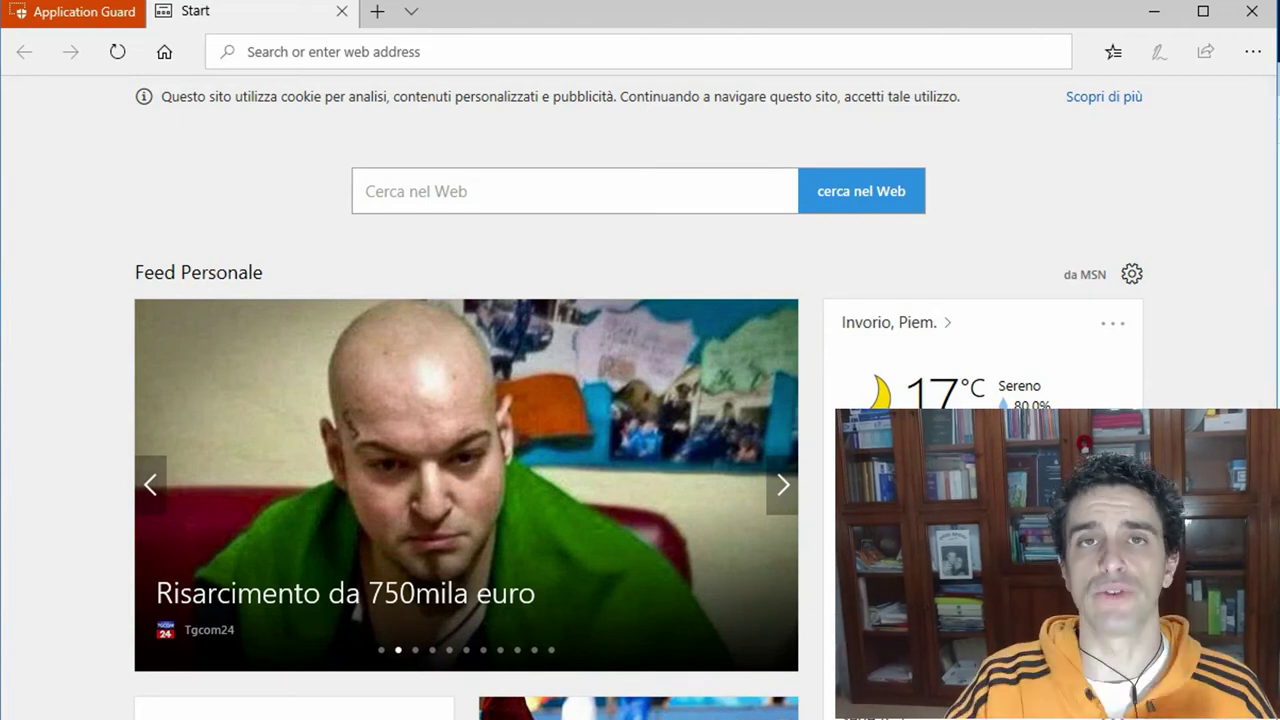
- Open the Settings of the Application Guard window to examine which options can be changed there
left_click(1250, 51)
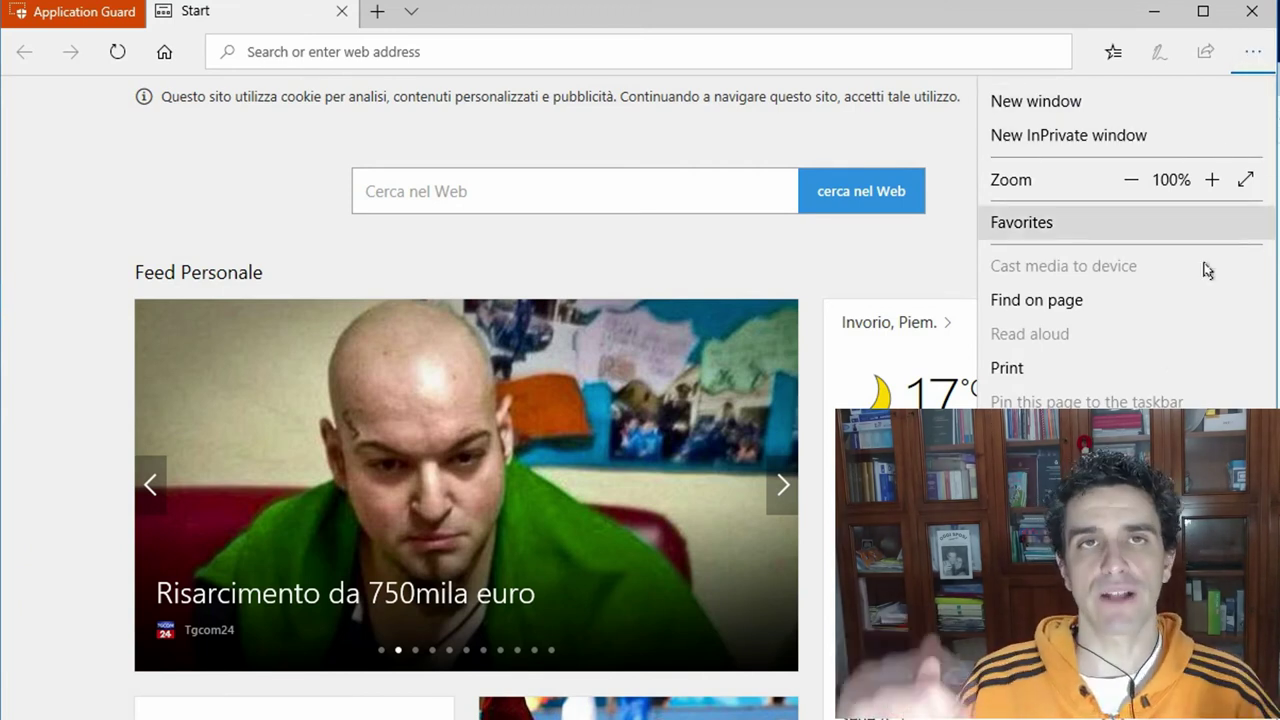
left_click(1030, 478)
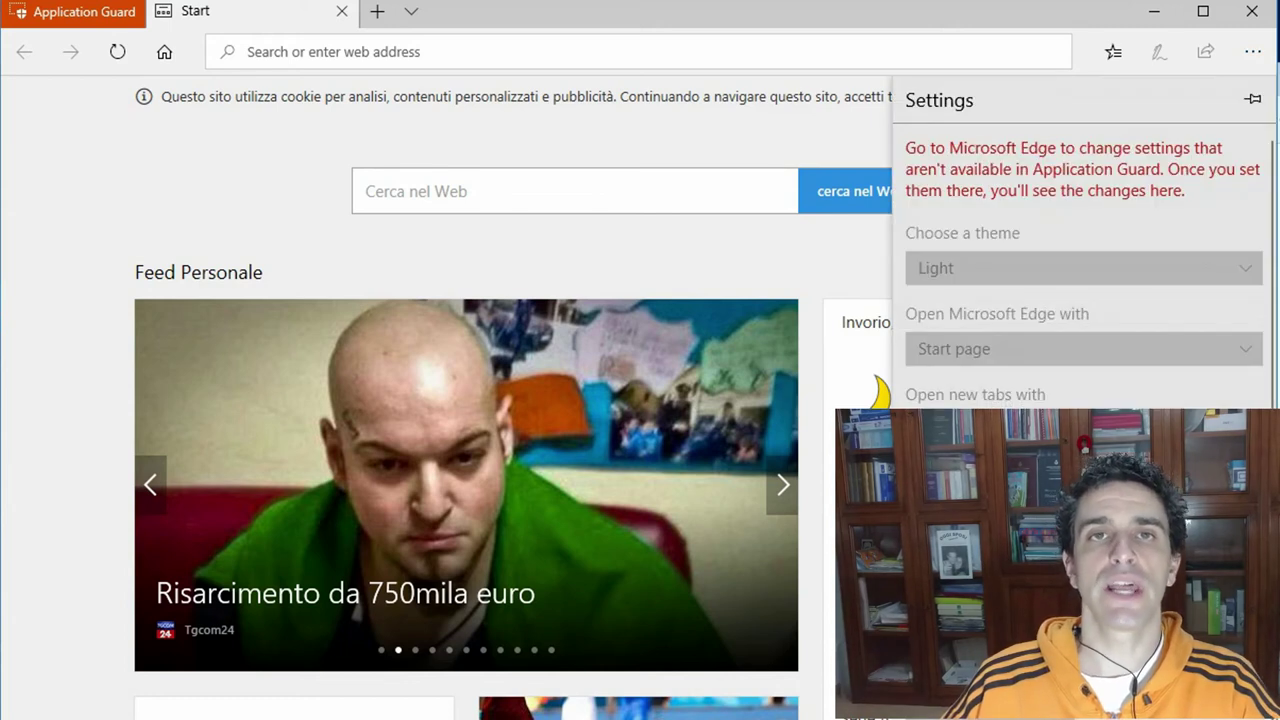